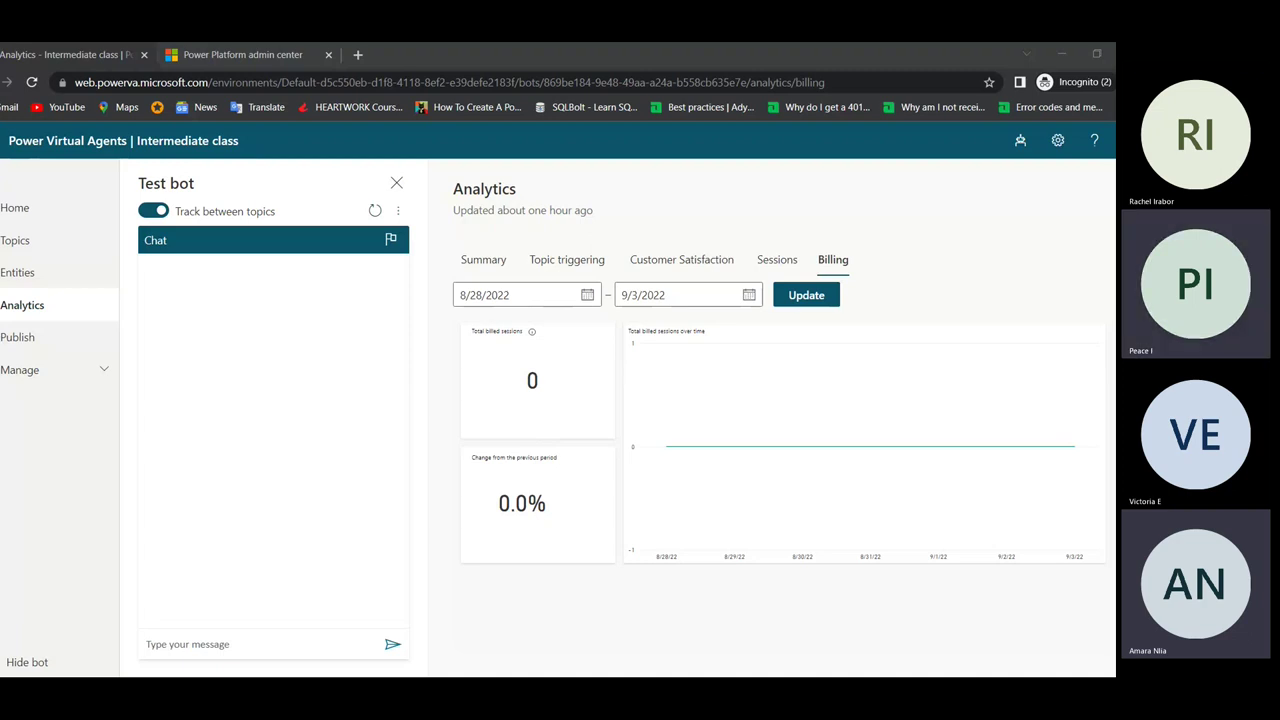
Step: Make a copy of the Lesson 3 topic in the bot's list of existing topics
{"action": "left_click", "coordinate": [12, 297]}
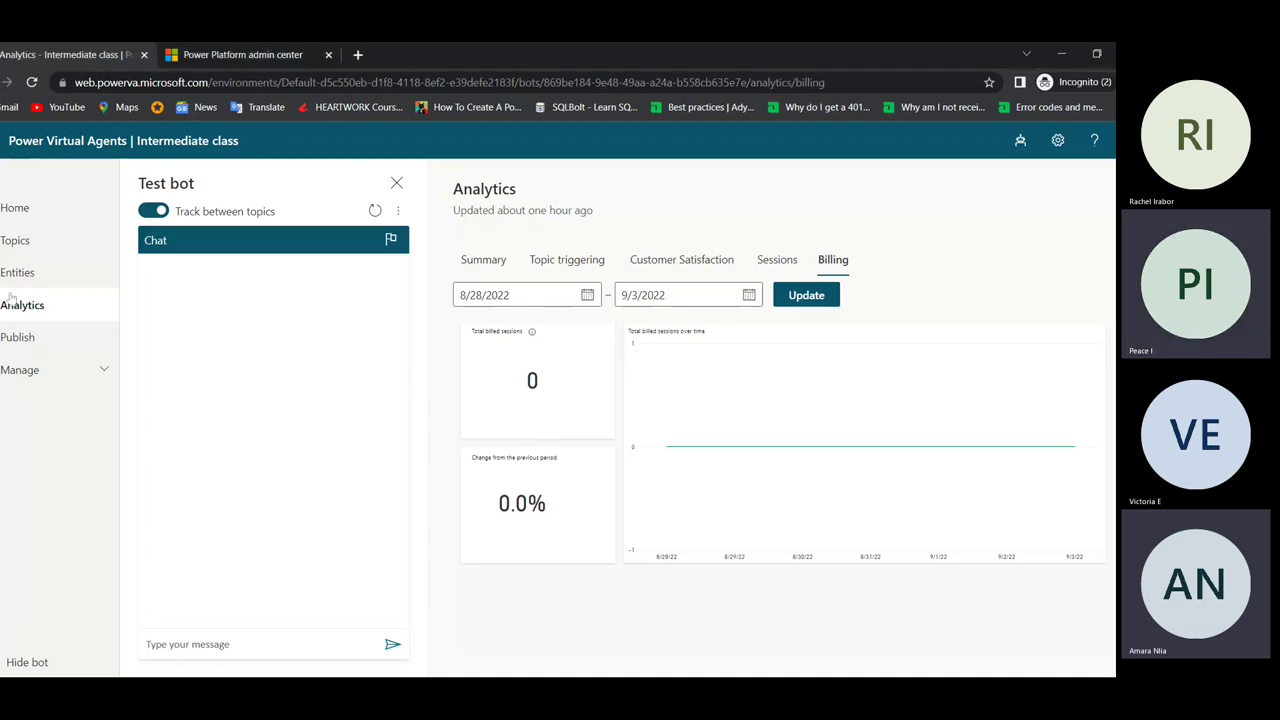
{"action": "left_click", "coordinate": [16, 240]}
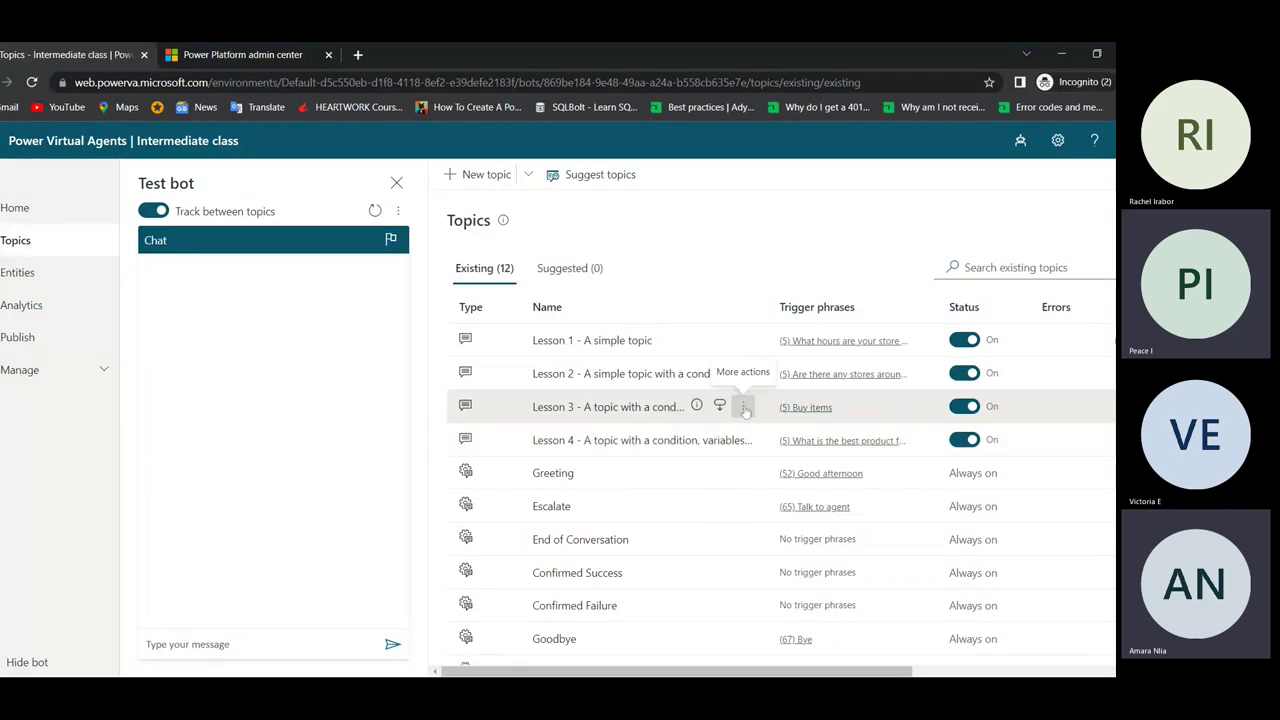
{"action": "left_click", "coordinate": [743, 407]}
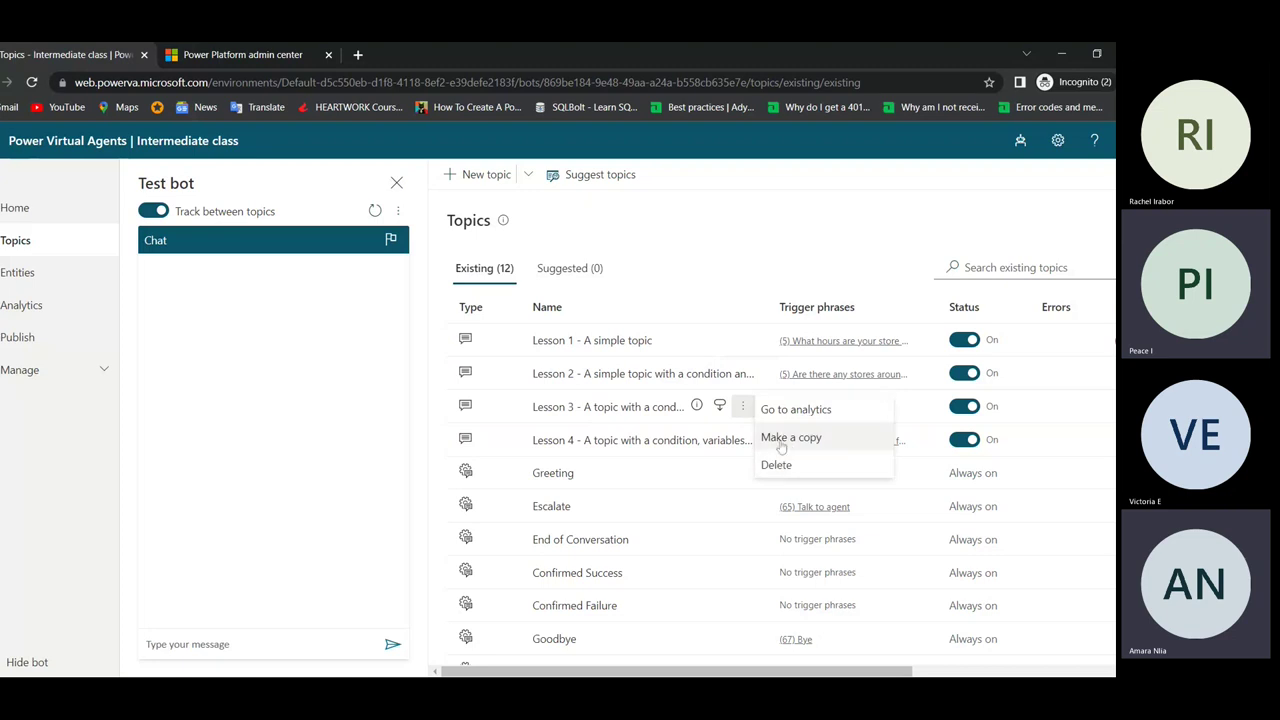
{"action": "left_click", "coordinate": [782, 446]}
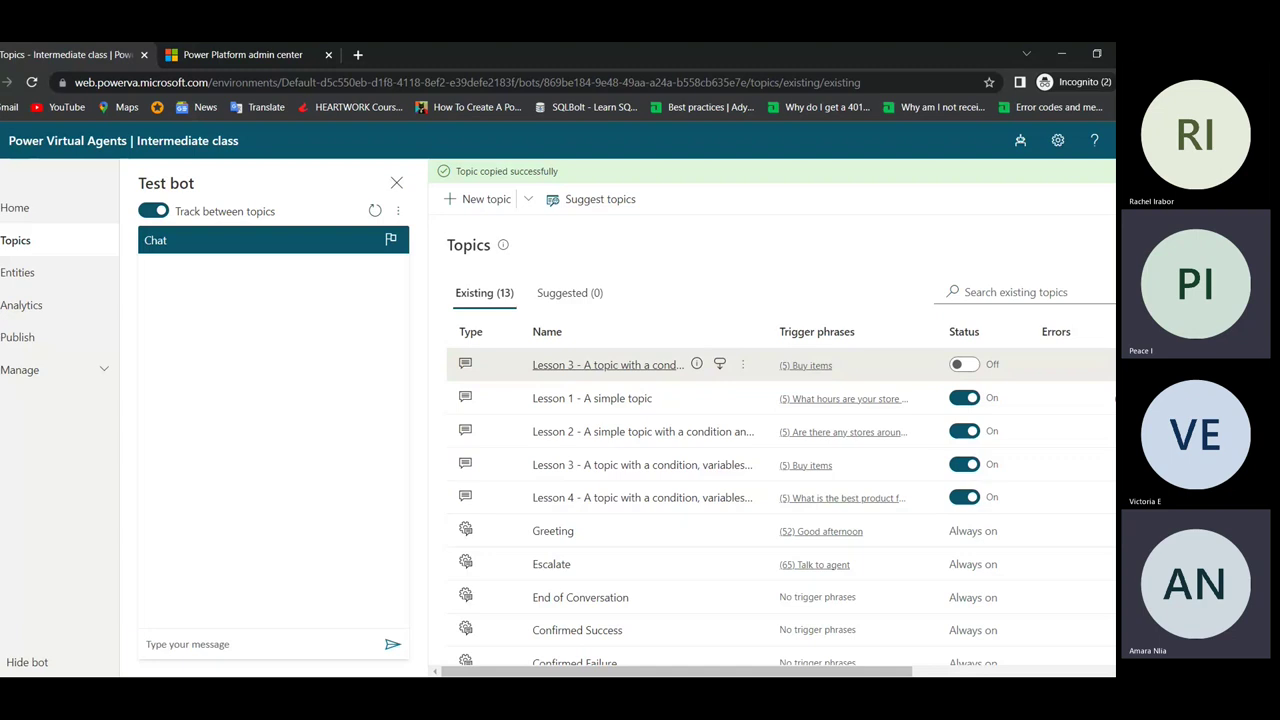
Step: Open the copied Lesson 3 topic and remove "(Copy)" from the end of its name
{"action": "left_click", "coordinate": [650, 371]}
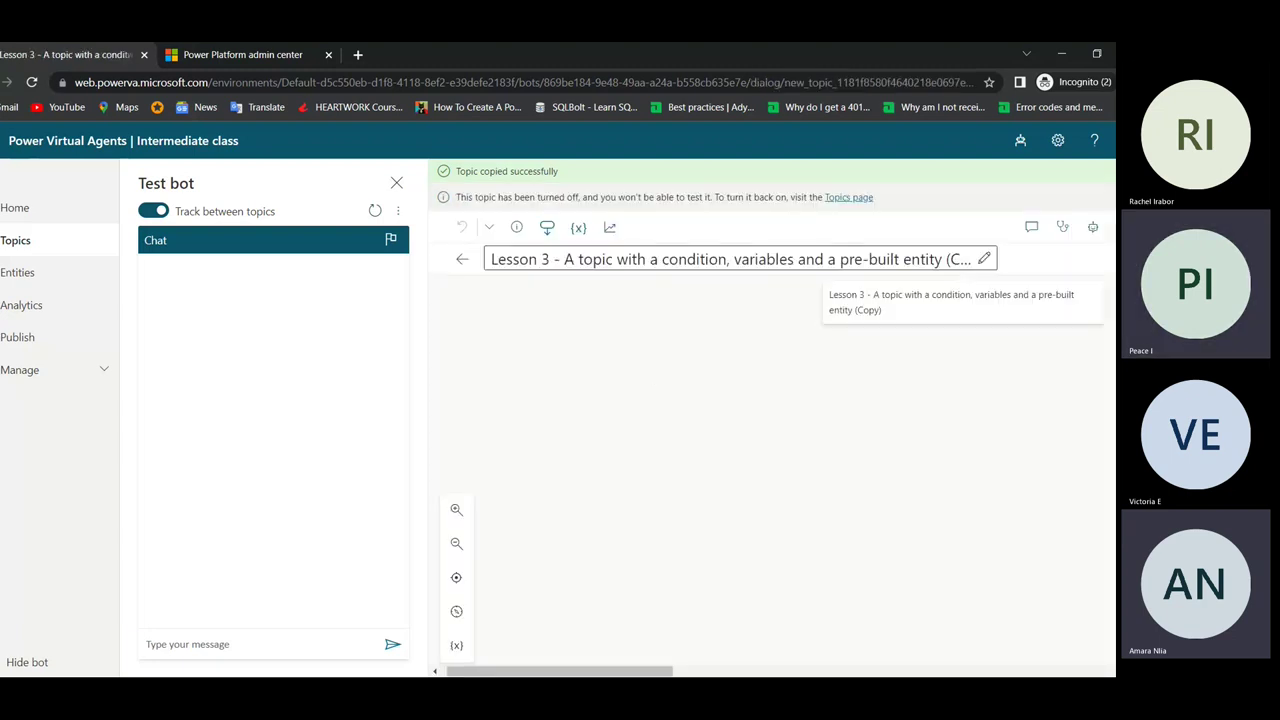
{"action": "left_click_drag", "start_coordinate": [528, 259], "coordinate": [549, 259]}
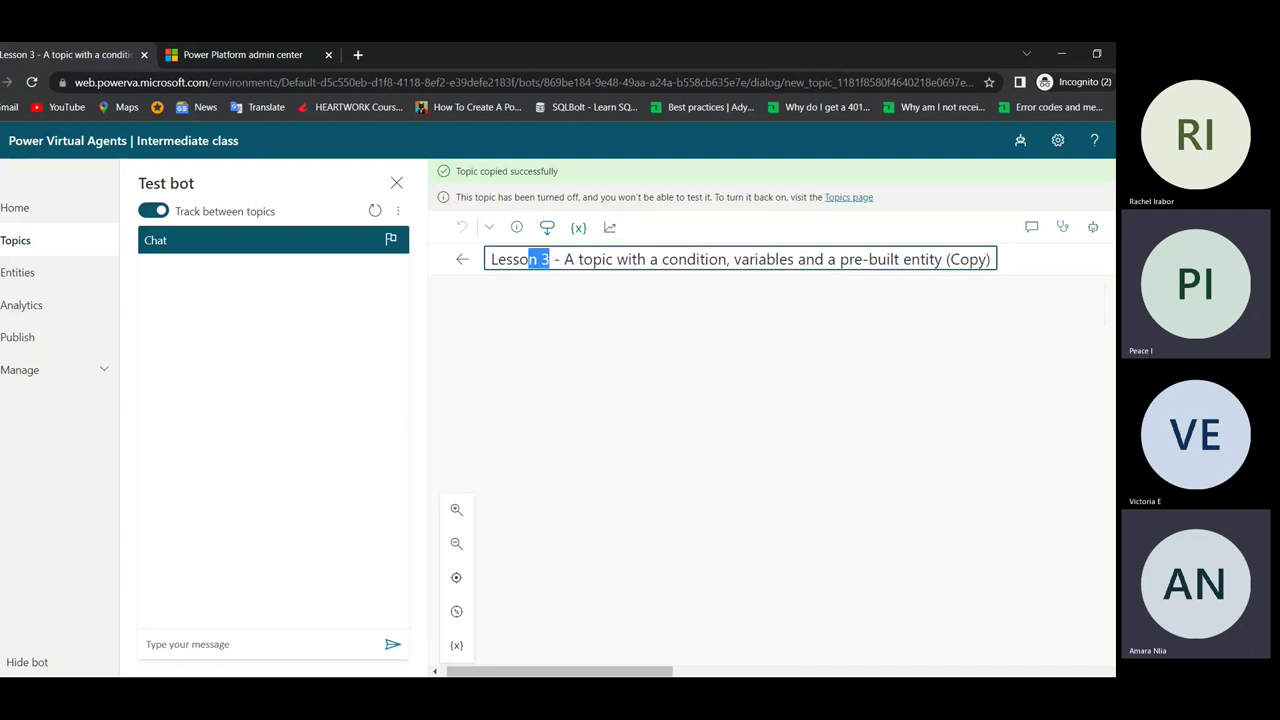
{"action": "key", "text": "ctrl+a"}
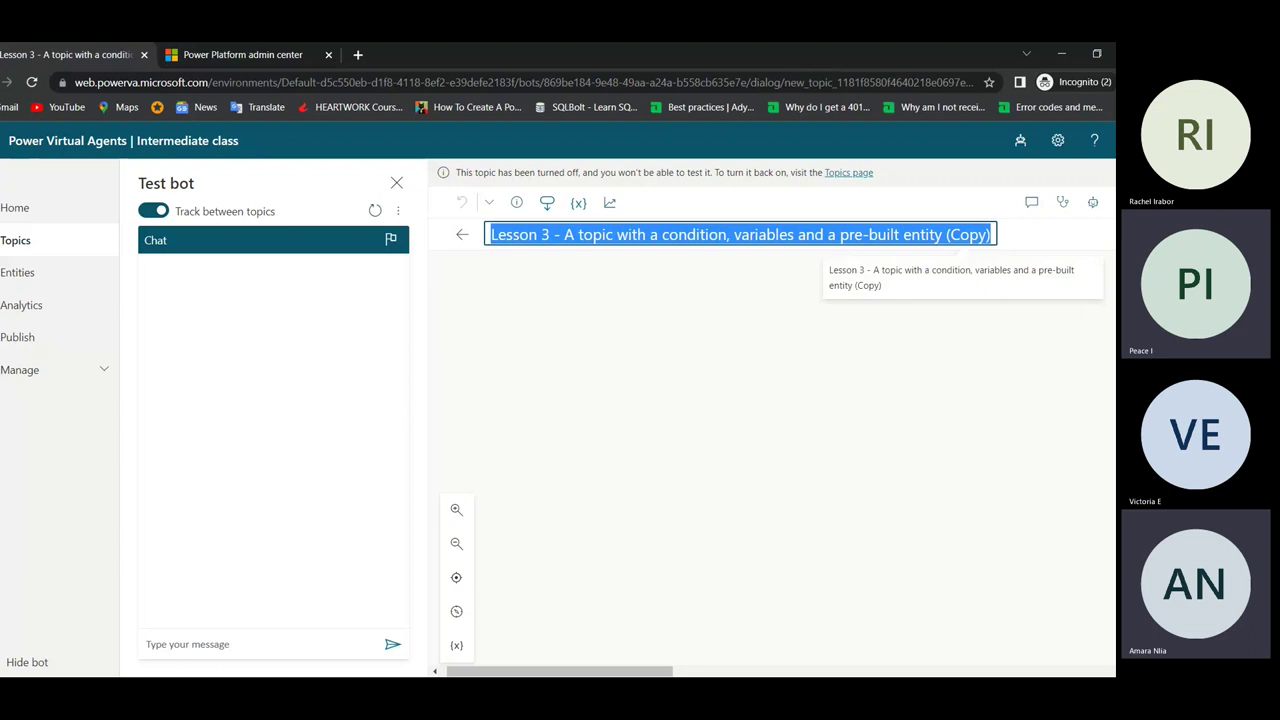
{"action": "left_click", "coordinate": [950, 234]}
{"action": "left_click_drag", "start_coordinate": [950, 234], "coordinate": [988, 234]}
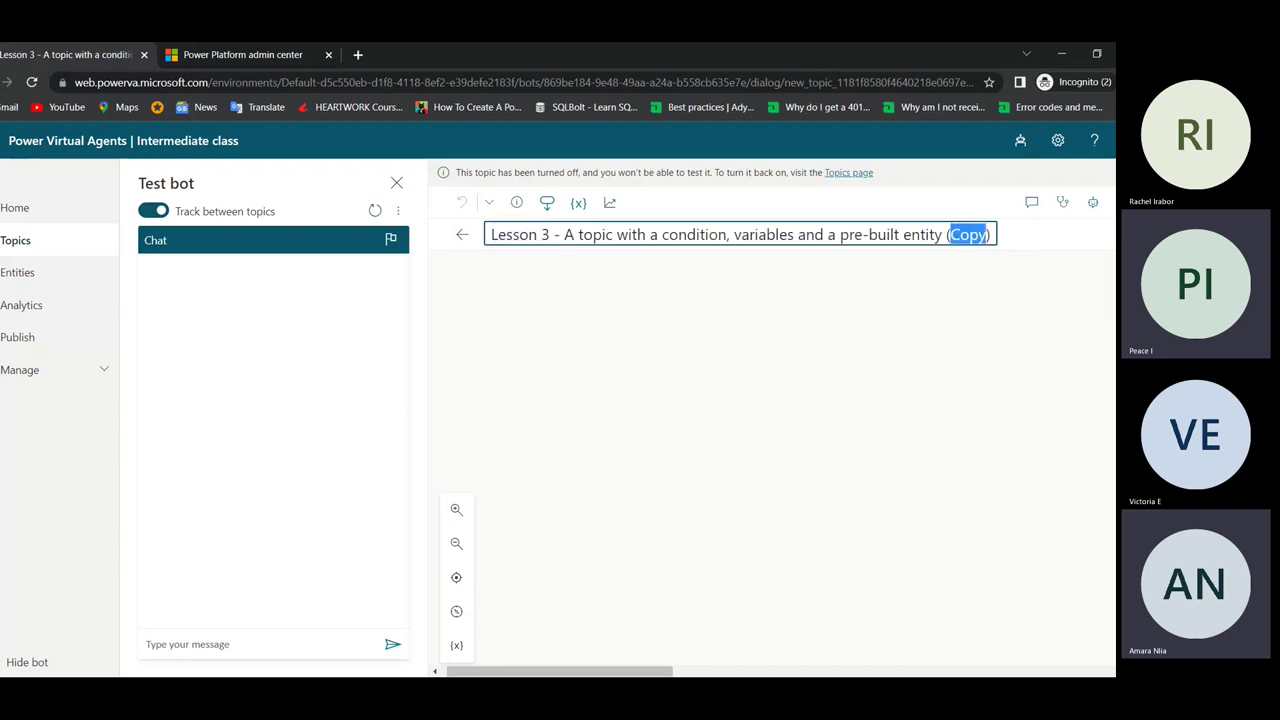
{"action": "key", "text": "ctrl+a"}
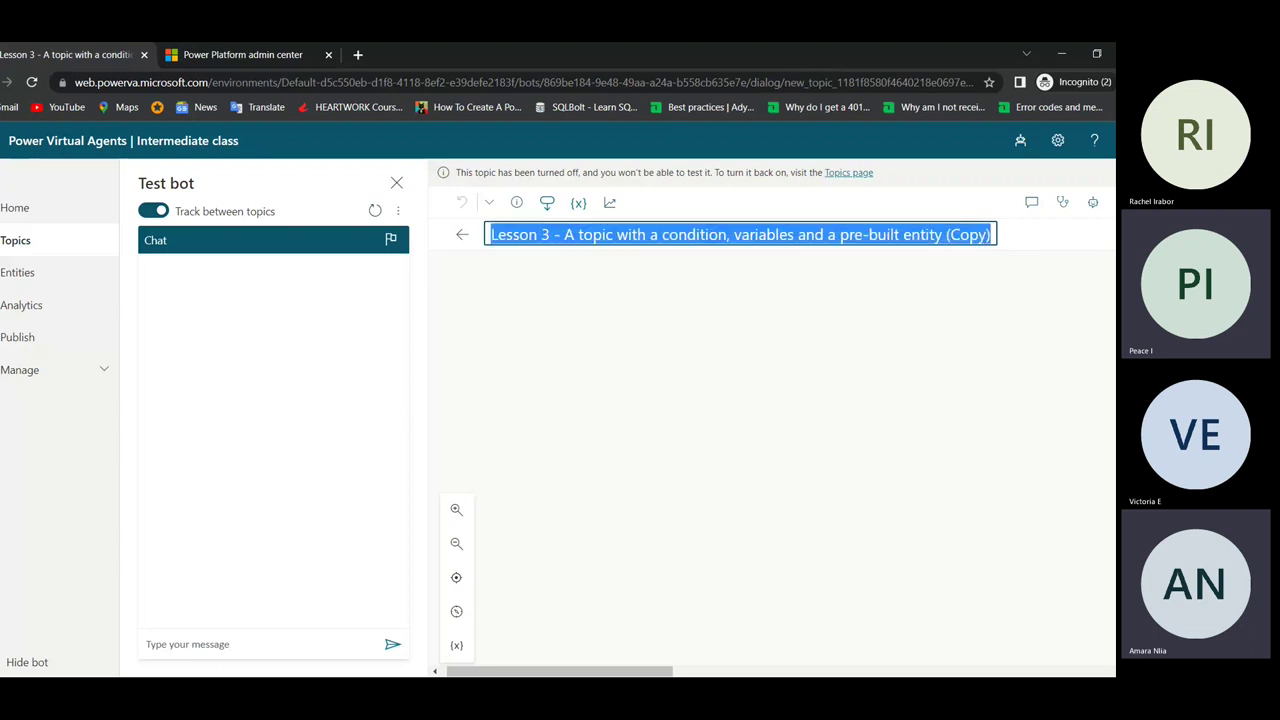
{"action": "key", "text": "End"}
{"action": "key", "text": "BackSpace"}
{"action": "key", "text": "BackSpace"}
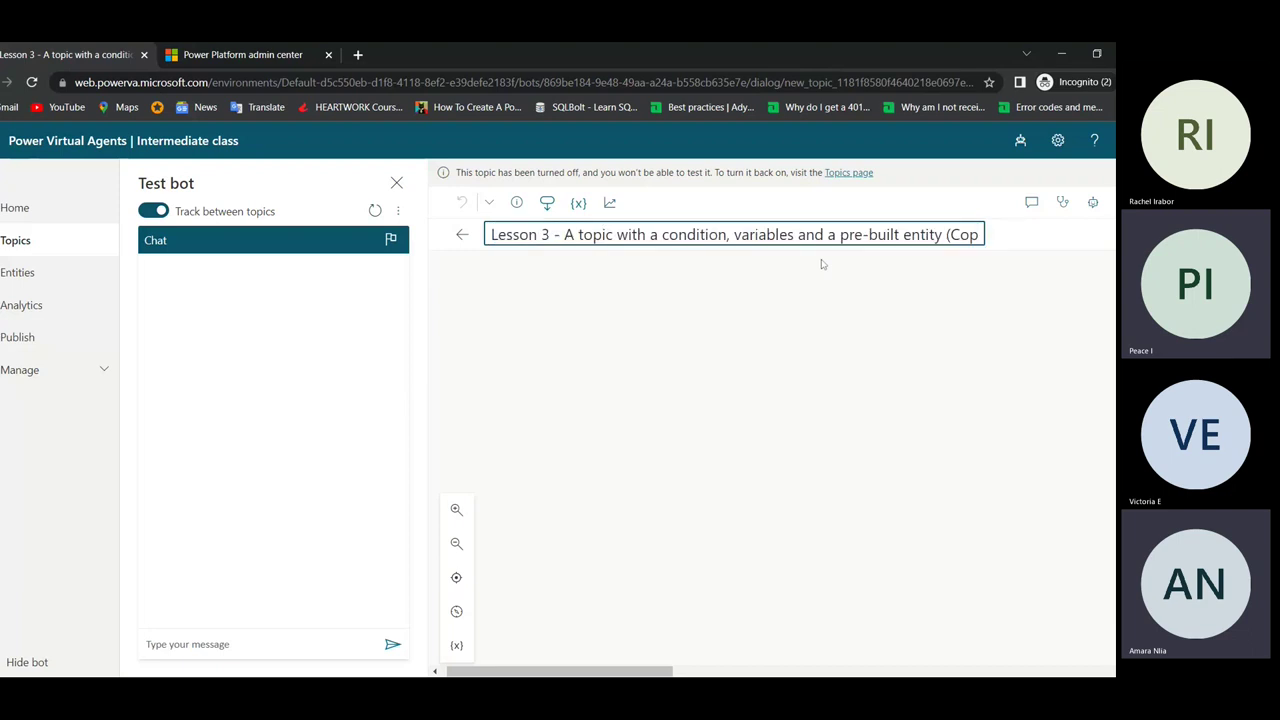
{"action": "key", "text": "BackSpace"}
{"action": "key", "text": "BackSpace"}
{"action": "key", "text": "BackSpace"}
{"action": "key", "text": "BackSpace"}
{"action": "key", "text": "BackSpace"}
{"action": "key", "text": "ctrl+a"}
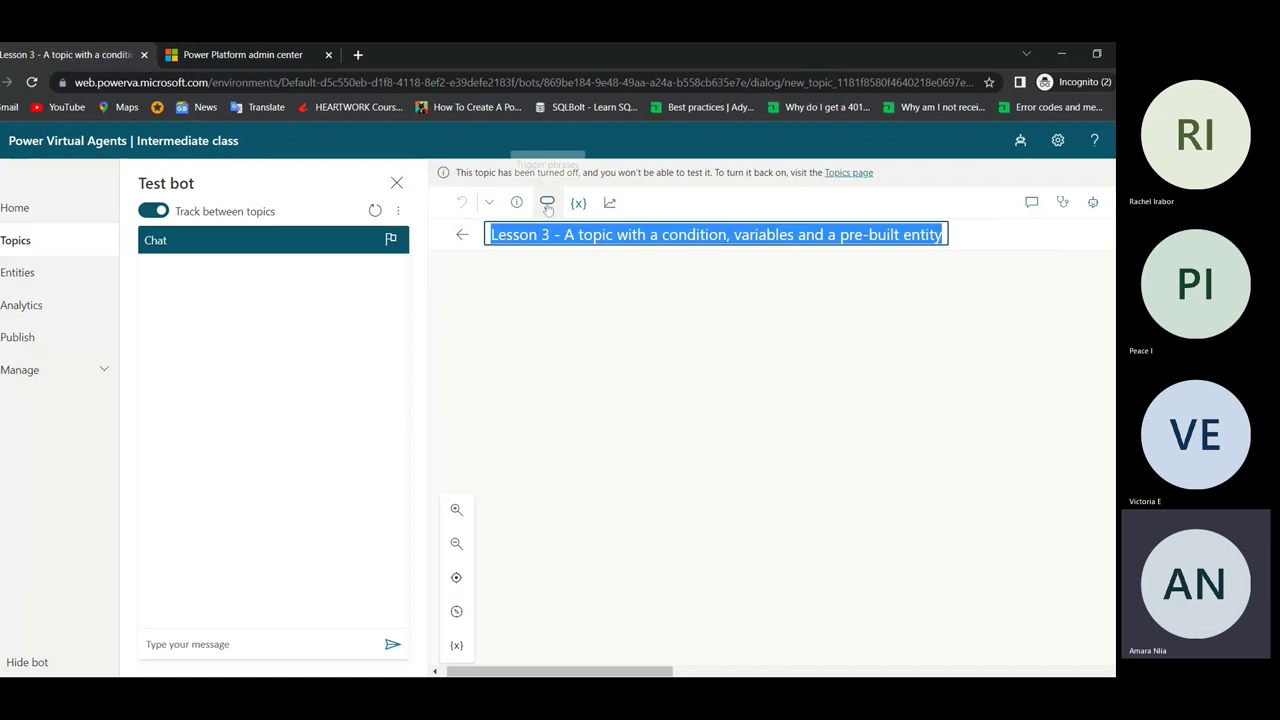
{"action": "left_click", "coordinate": [578, 203]}
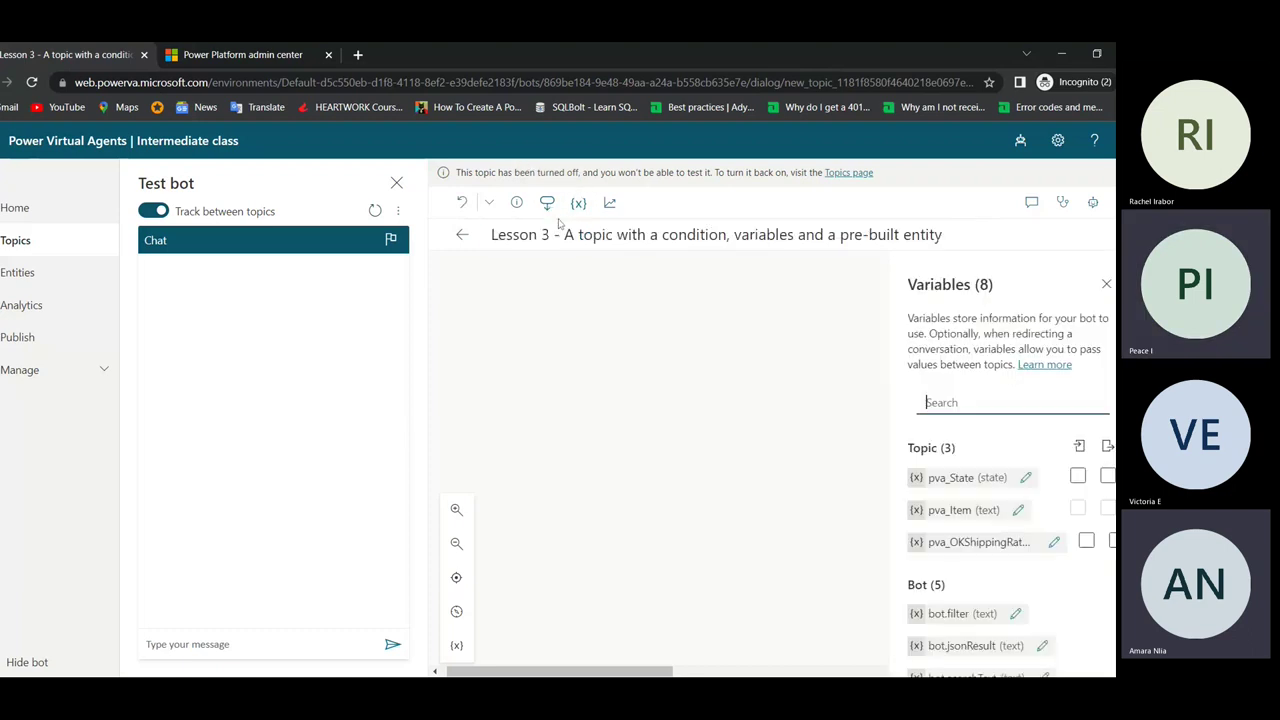
{"action": "left_click", "coordinate": [545, 234]}
{"action": "double_click", "coordinate": [545, 234]}
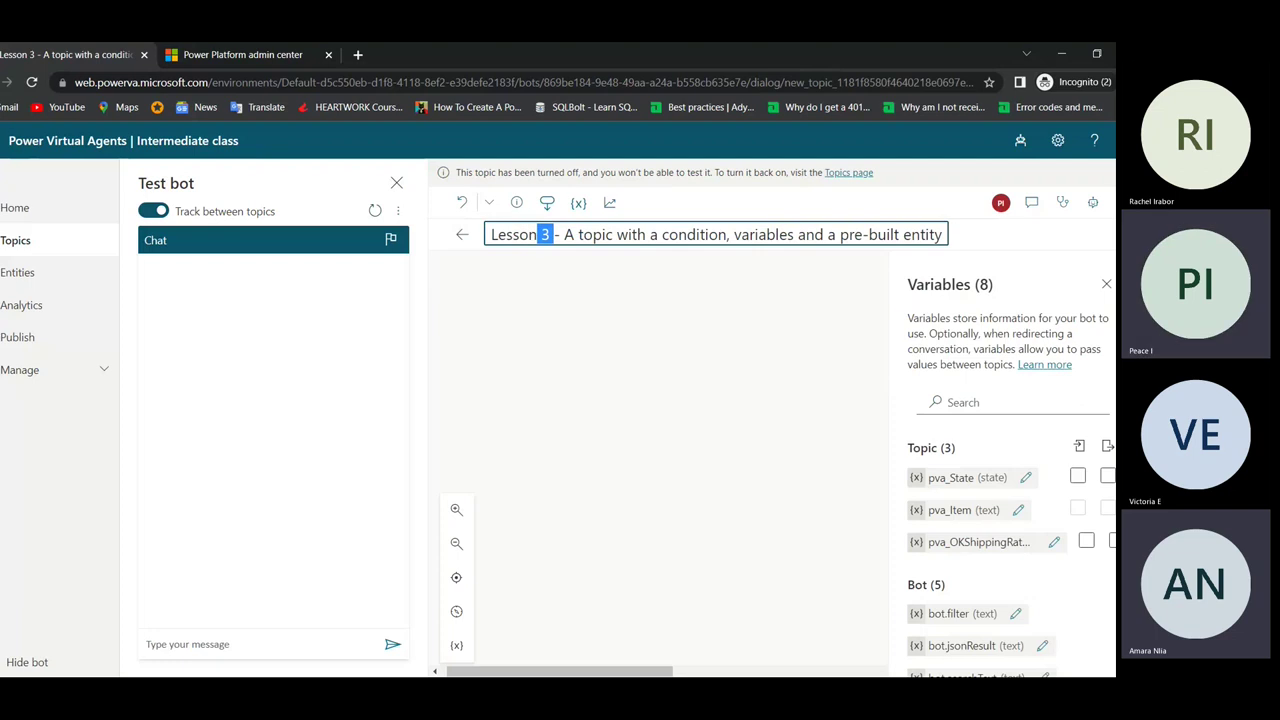
{"action": "key", "text": "ctrl+a"}
{"action": "key", "text": "BackSpace"}
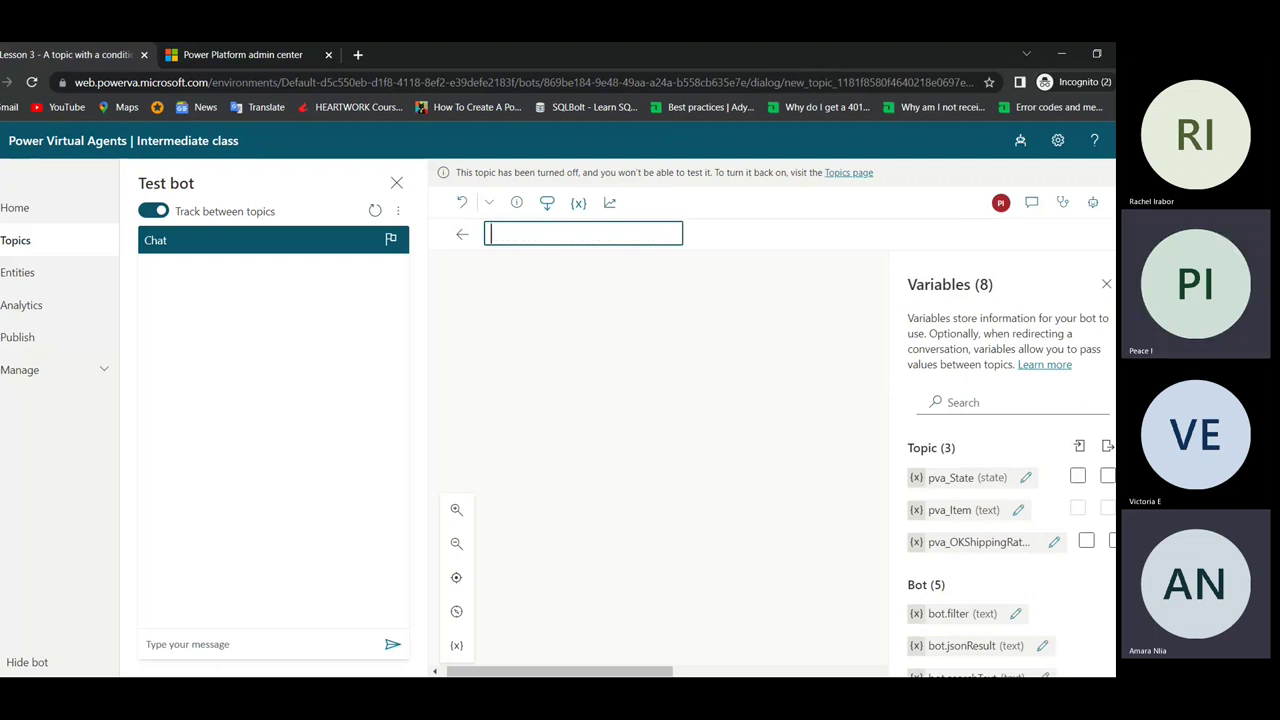
{"action": "key", "text": "ctrl+z"}
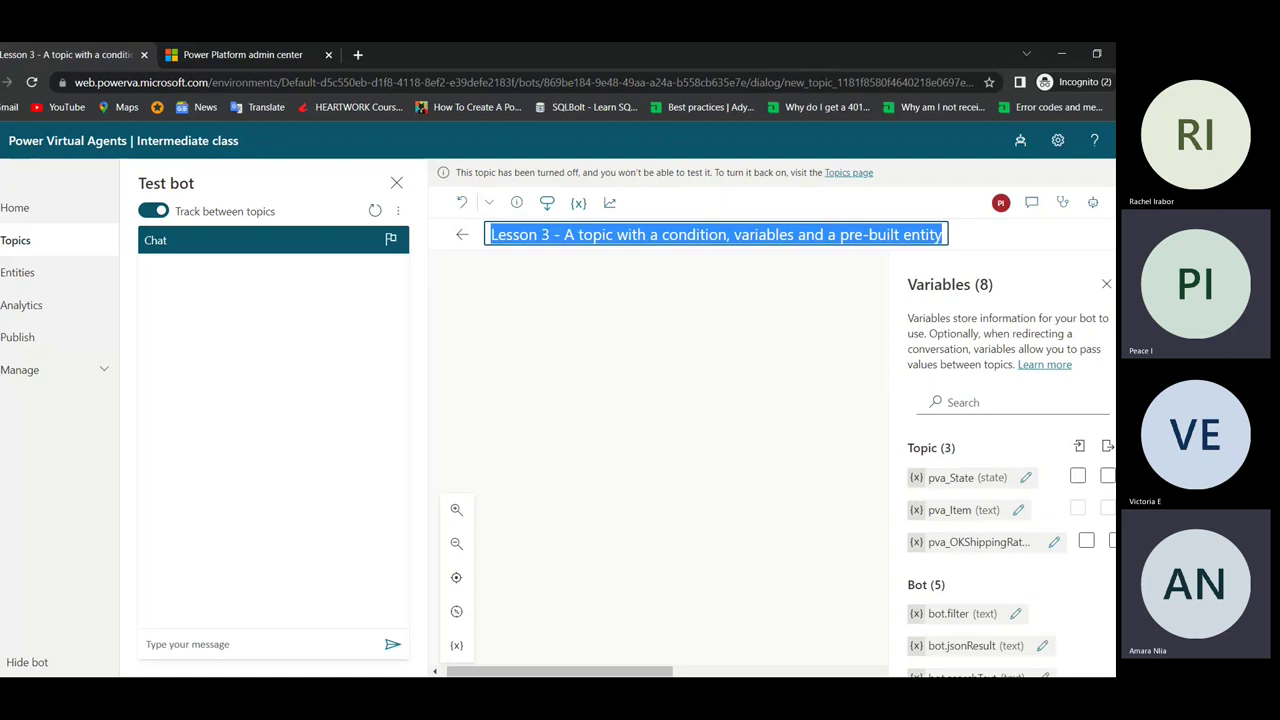
Step: Rename the topic as "New Lesson - A topic with a condition, variables and a pre-built entity" and close the variables list
{"action": "left_click", "coordinate": [538, 234]}
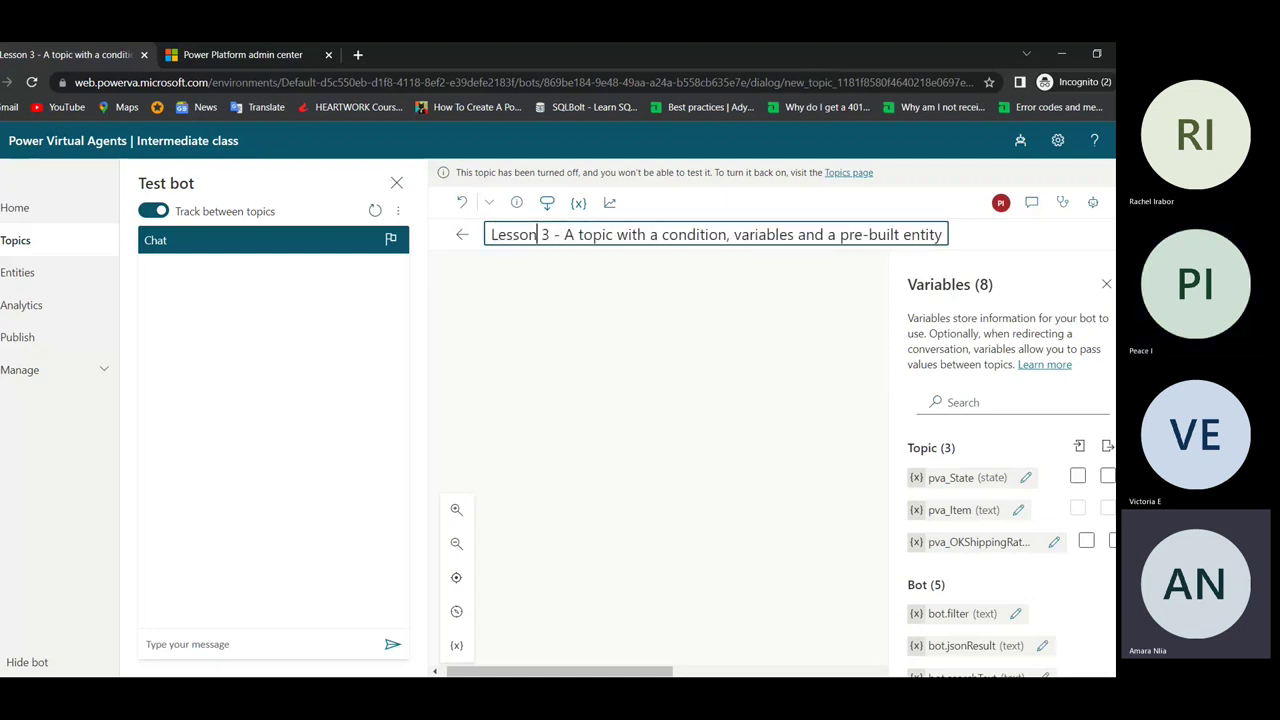
{"action": "key", "text": "ctrl+a"}
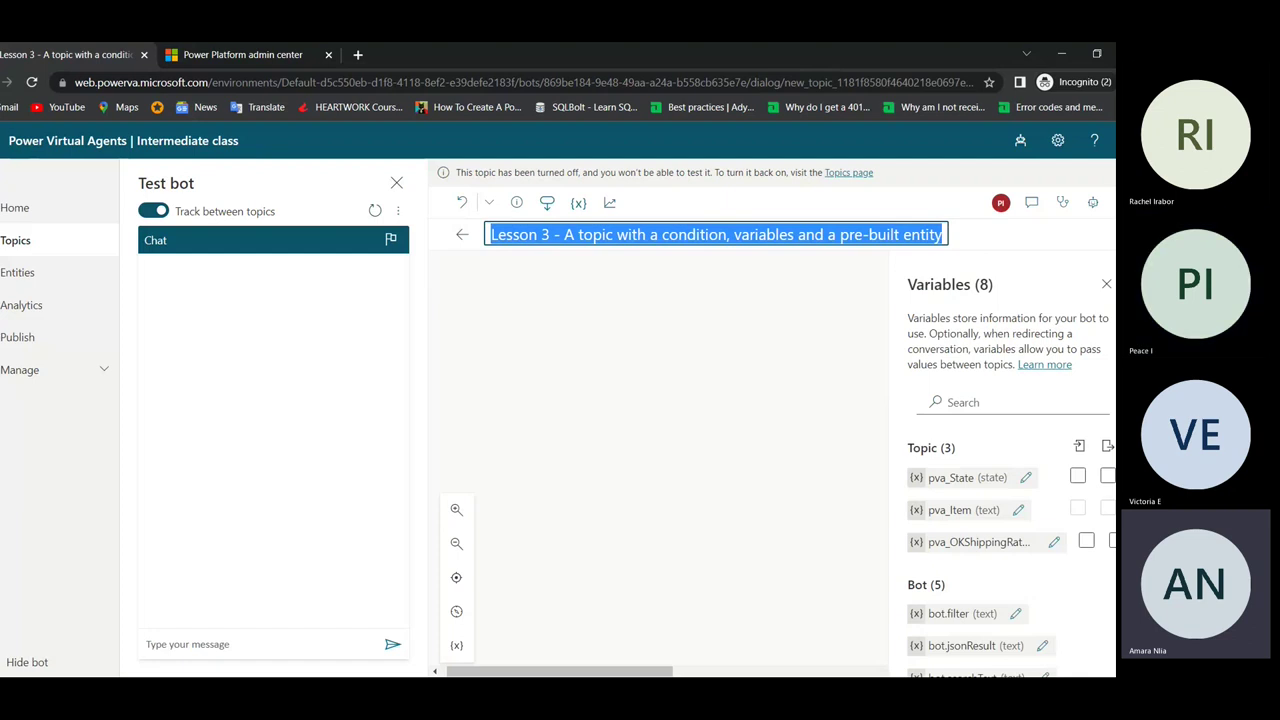
{"action": "key", "text": "Home"}
{"action": "type", "text": "New"}
{"action": "left_click", "coordinate": [548, 234]}
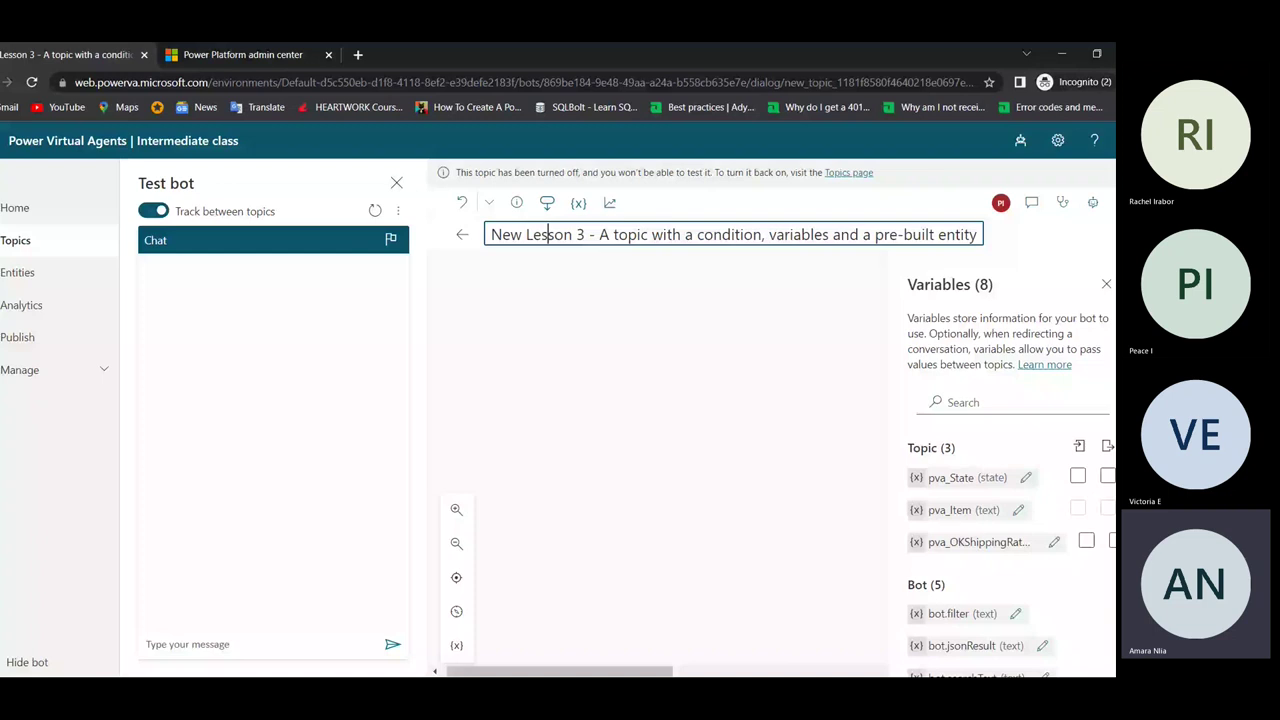
{"action": "left_click", "coordinate": [584, 234]}
{"action": "key", "text": "BackSpace"}
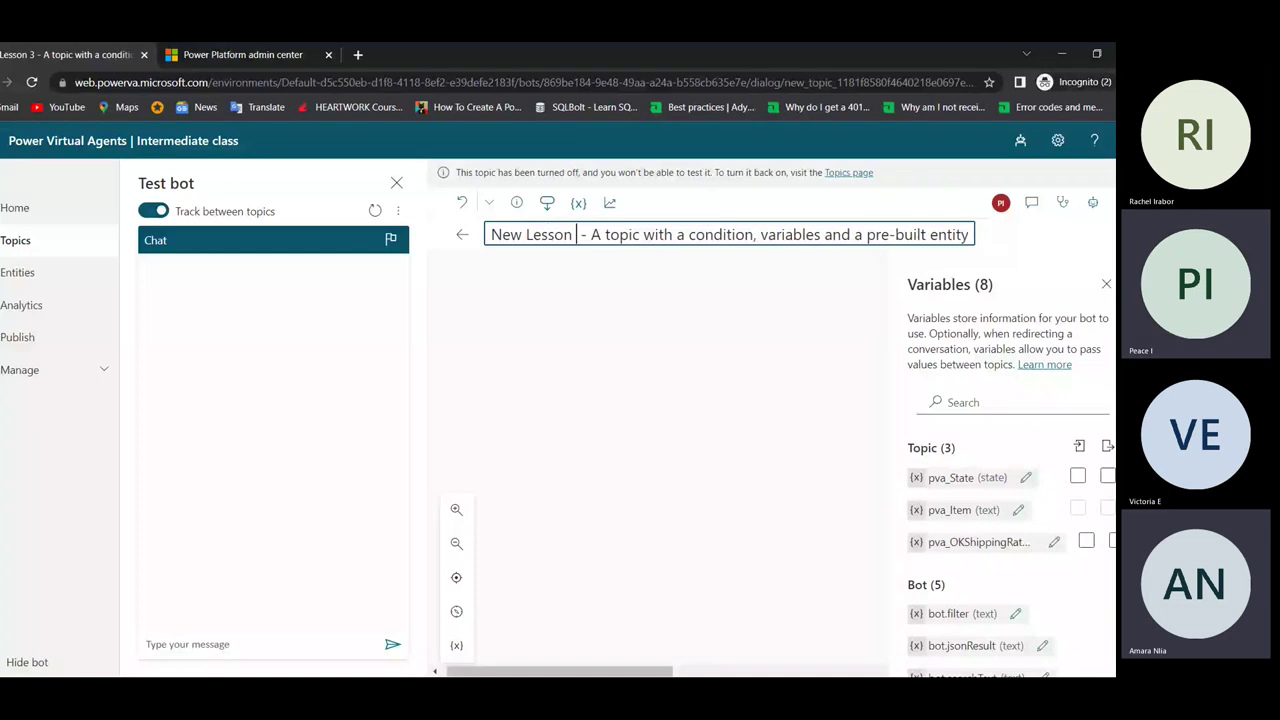
{"action": "left_click", "coordinate": [995, 419]}
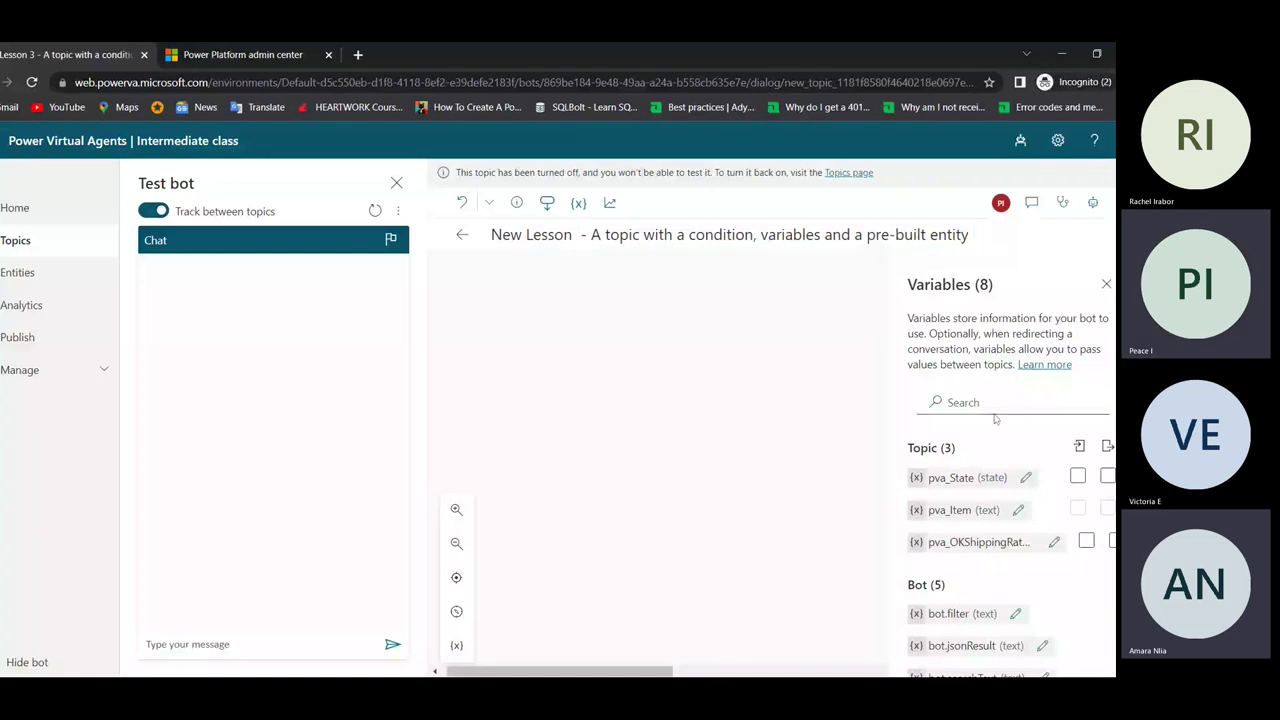
{"action": "scroll", "coordinate": [995, 419], "scroll_direction": "down", "scroll_amount": 2}
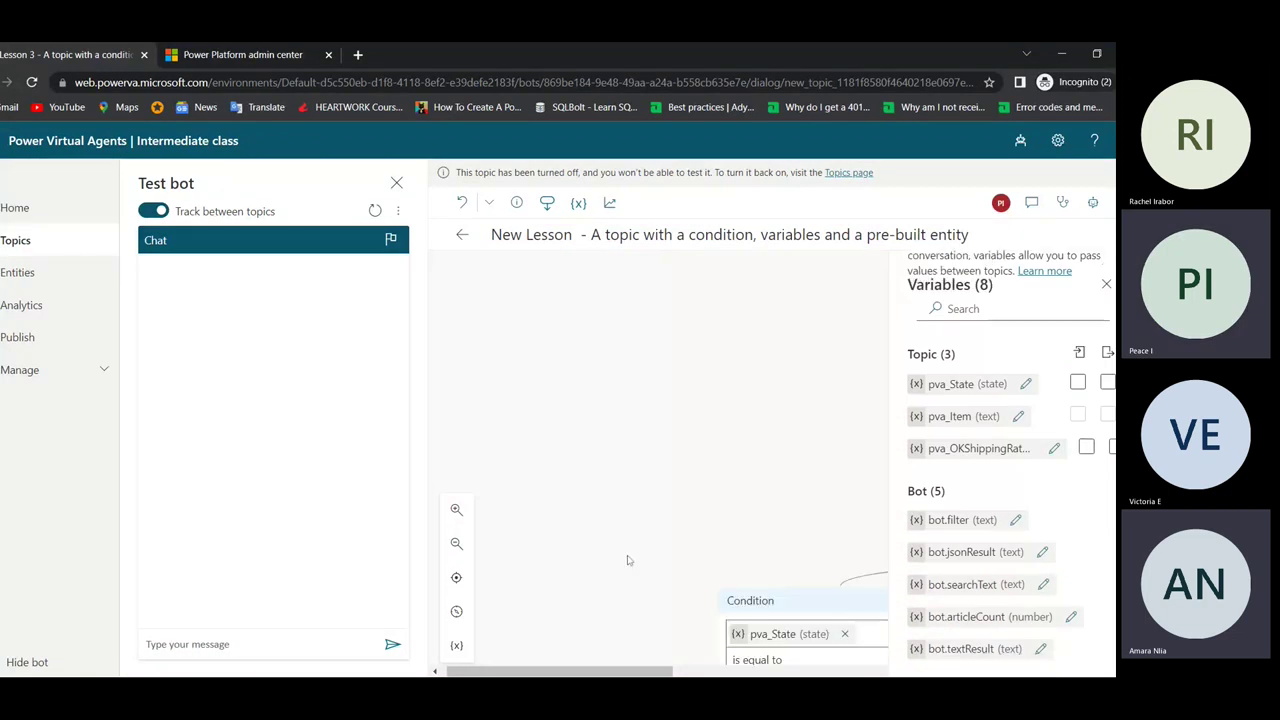
{"action": "scroll", "coordinate": [627, 560], "scroll_direction": "down", "scroll_amount": 1}
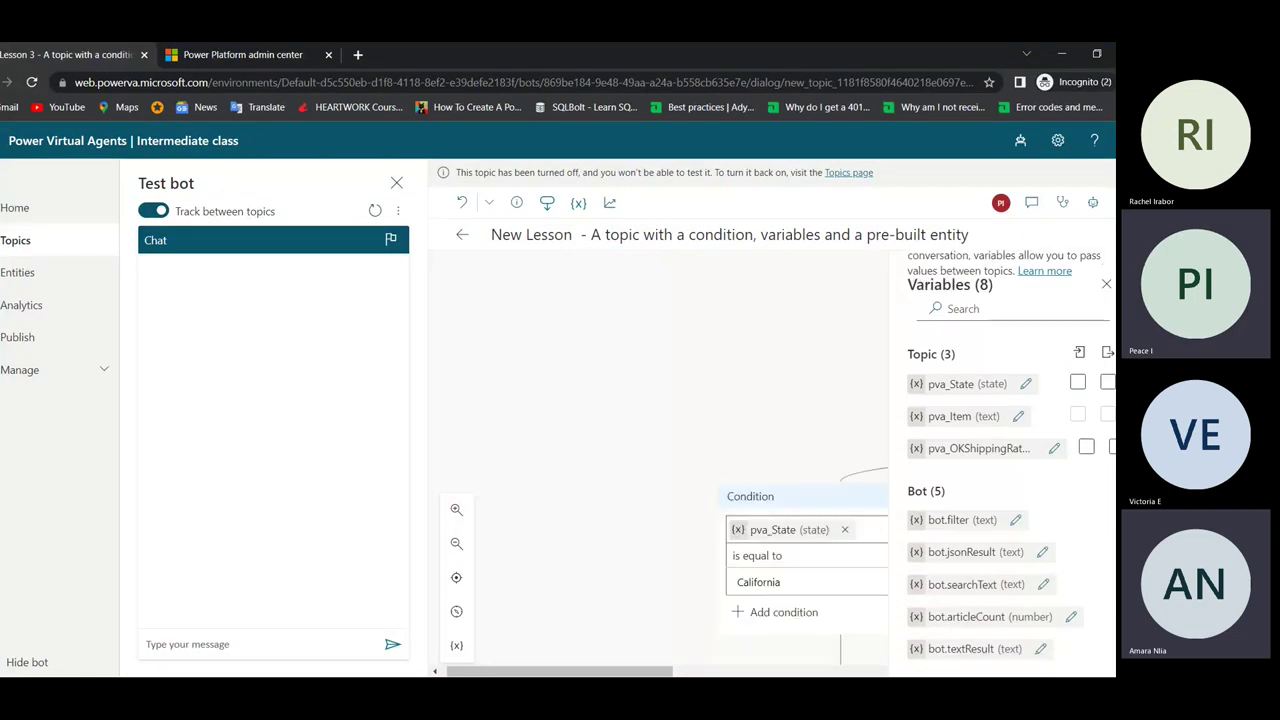
{"action": "left_click", "coordinate": [1106, 285]}
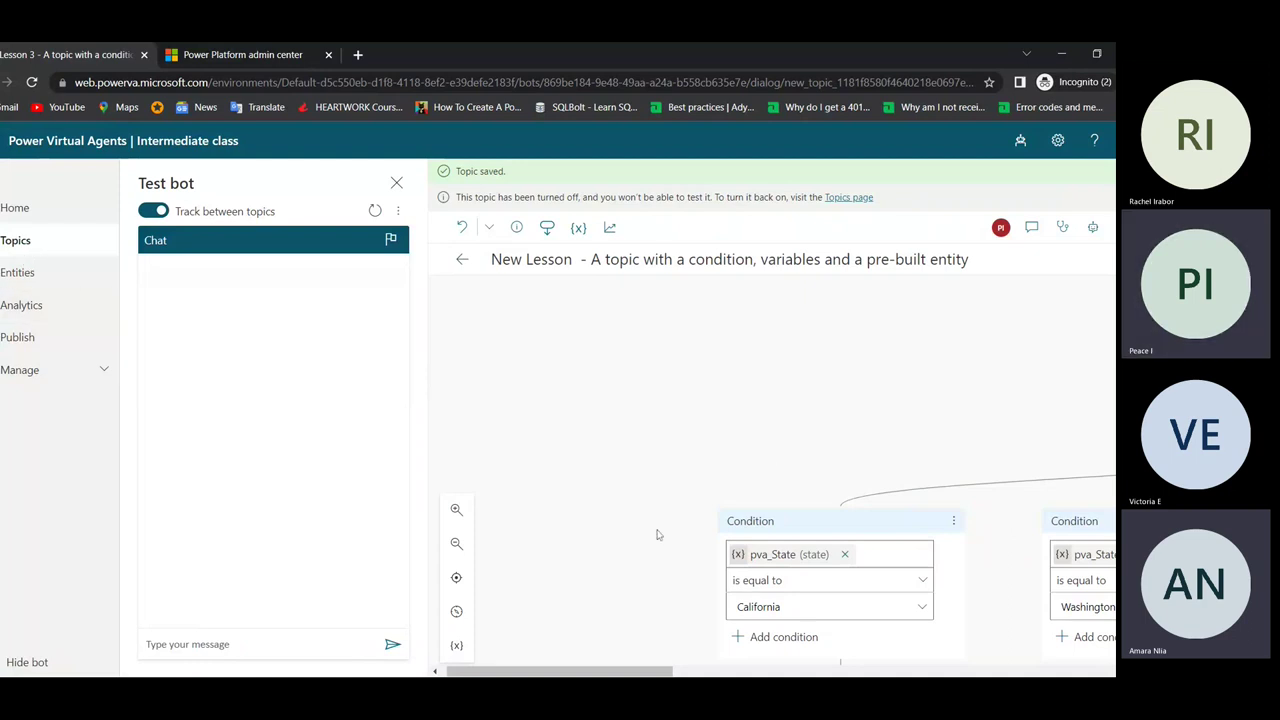
Step: Open the trigger phrases at the start of the conversation flow and add the phrase "Order Online"
{"action": "left_click_drag", "start_coordinate": [500, 670], "coordinate": [720, 670]}
{"action": "scroll", "coordinate": [645, 551], "scroll_direction": "up", "scroll_amount": 5}
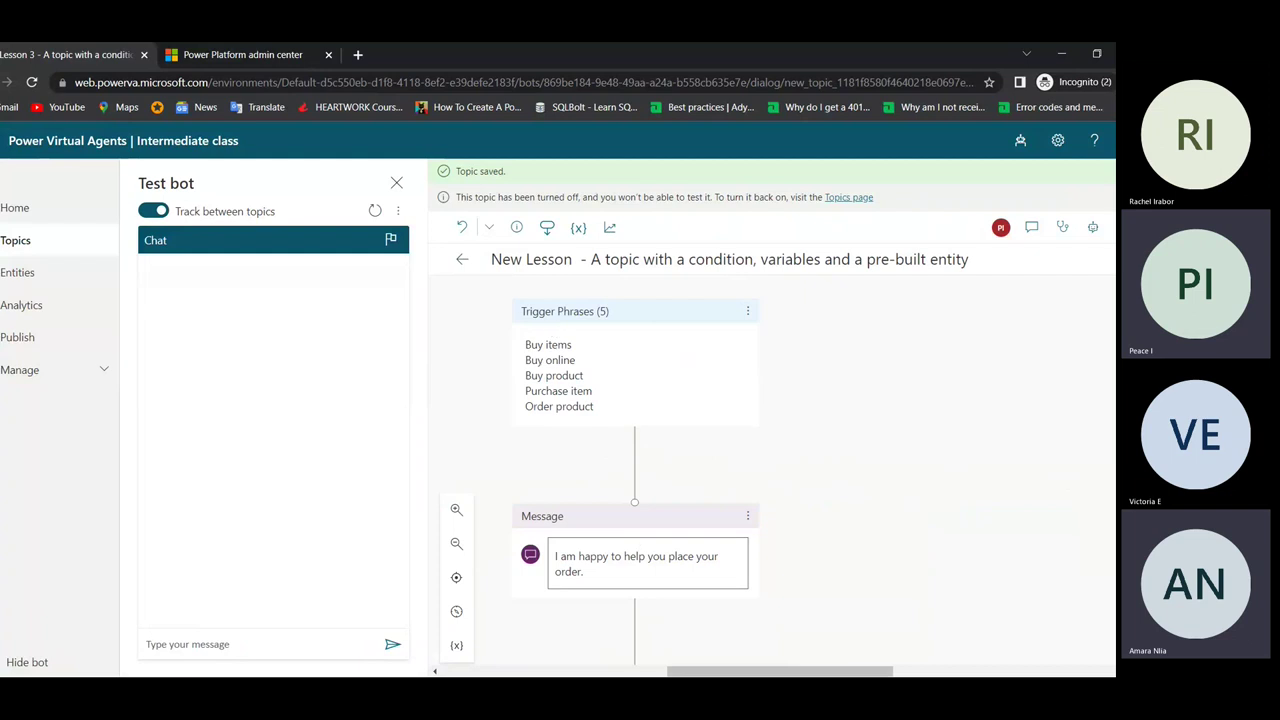
{"action": "left_click_drag", "start_coordinate": [530, 344], "coordinate": [583, 376]}
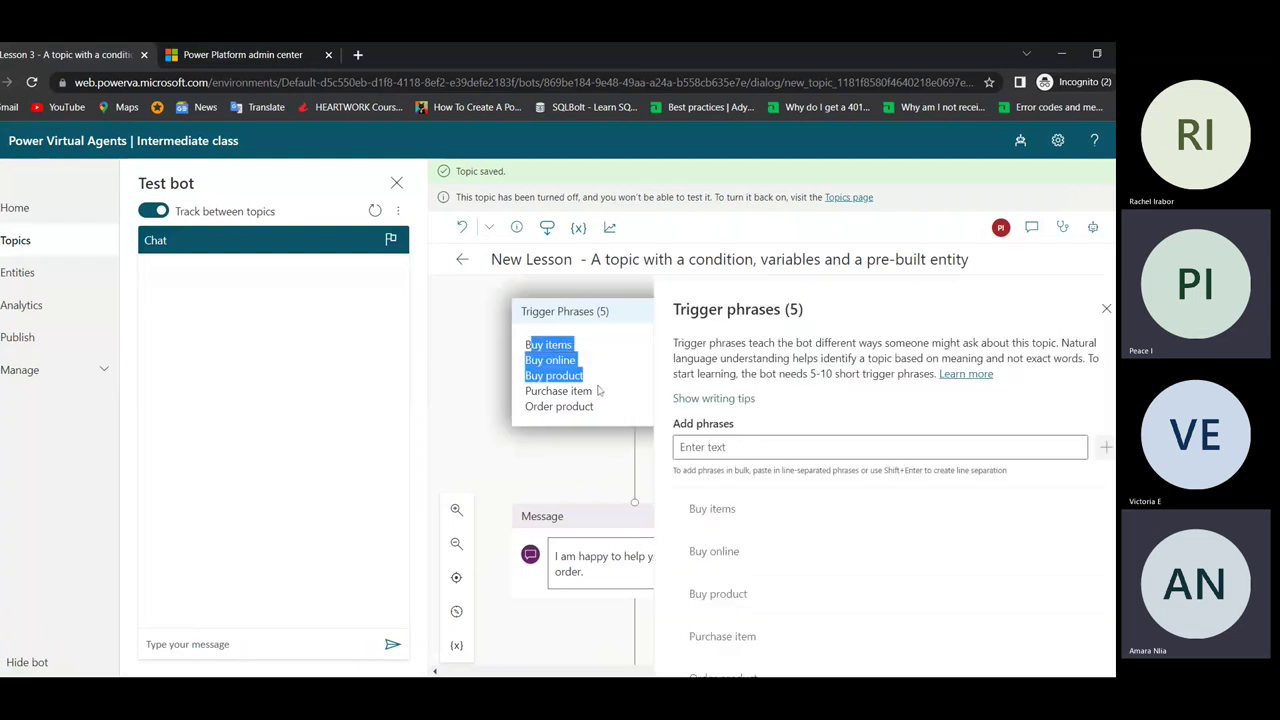
{"action": "left_click", "coordinate": [1106, 285]}
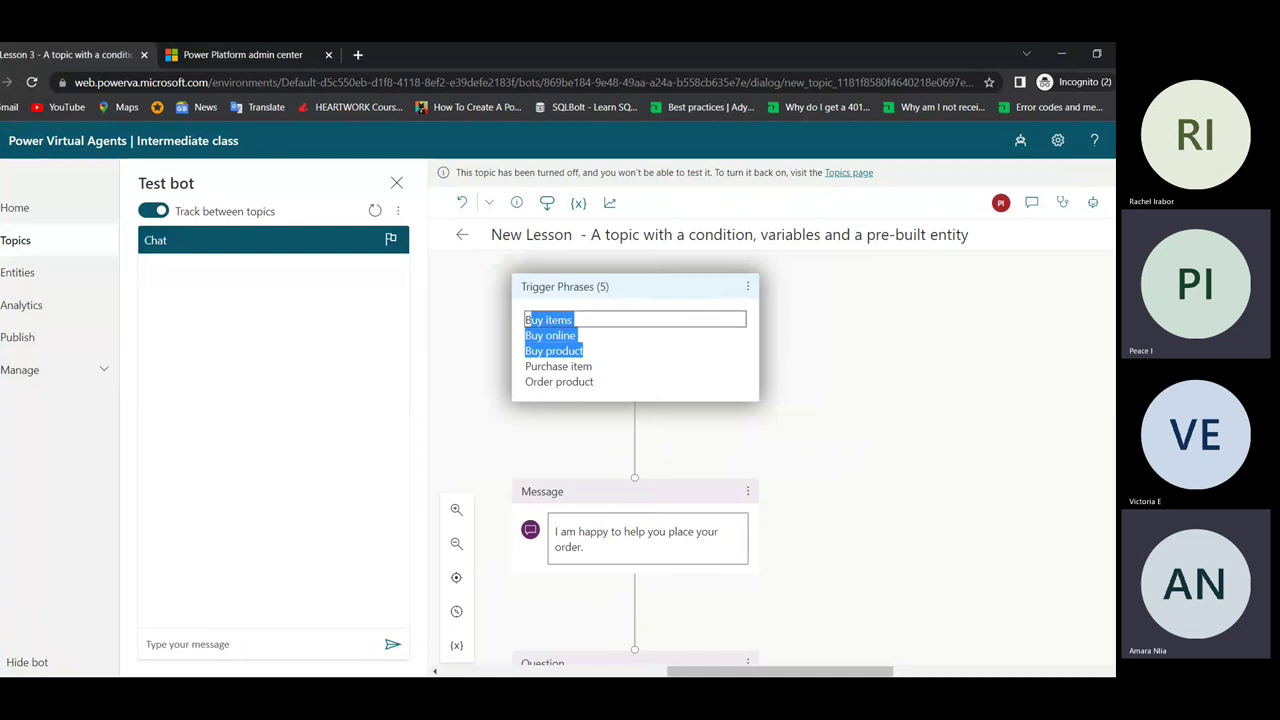
{"action": "left_click", "coordinate": [609, 350]}
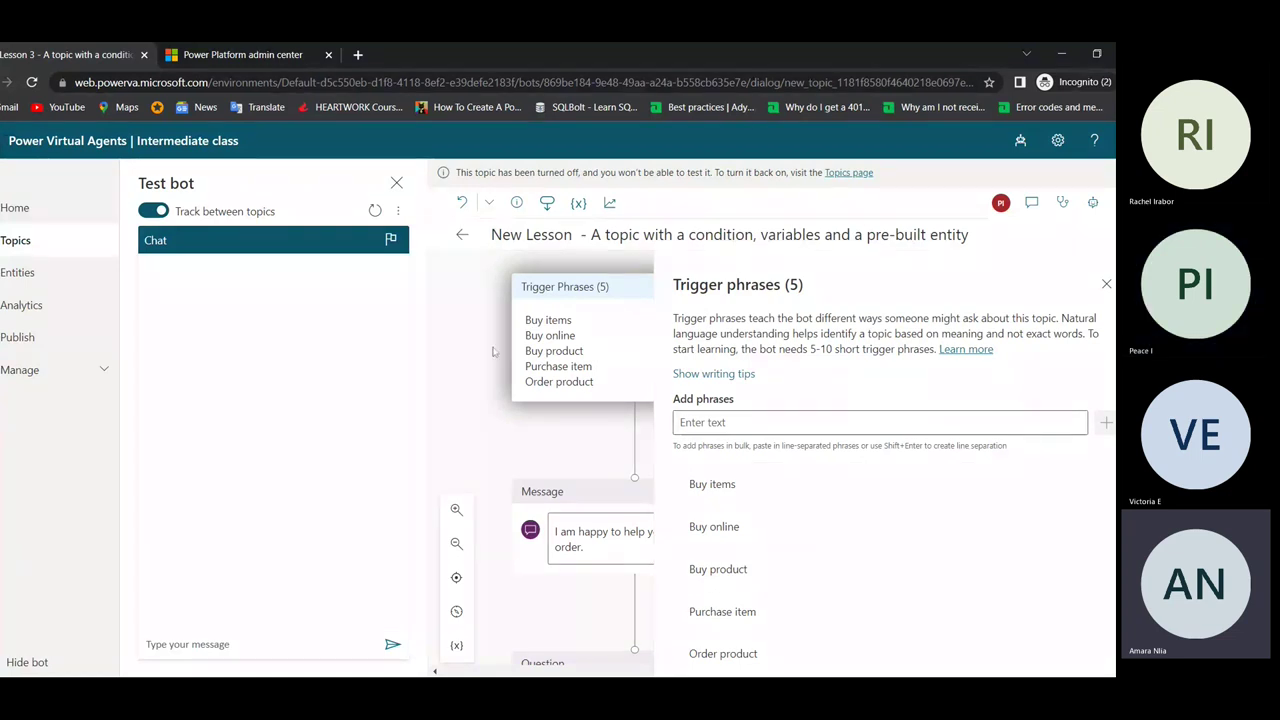
{"action": "left_click", "coordinate": [760, 423]}
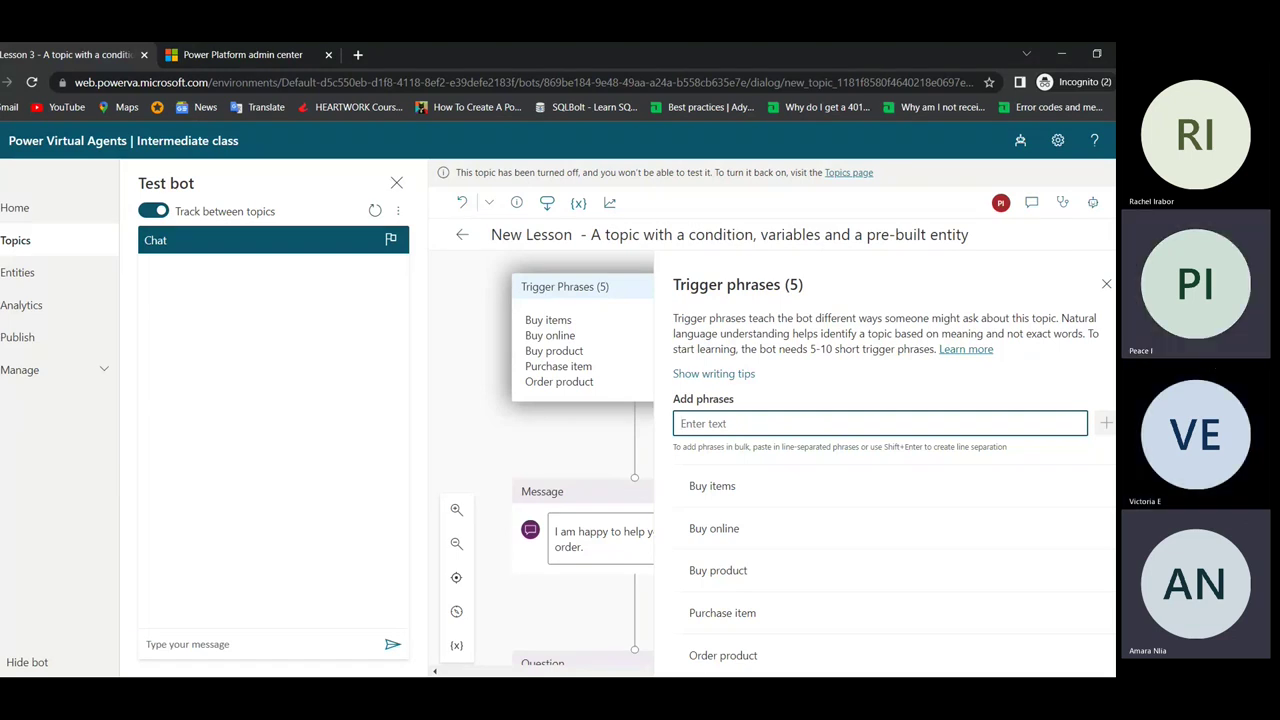
{"action": "type", "text": "Order Onl"}
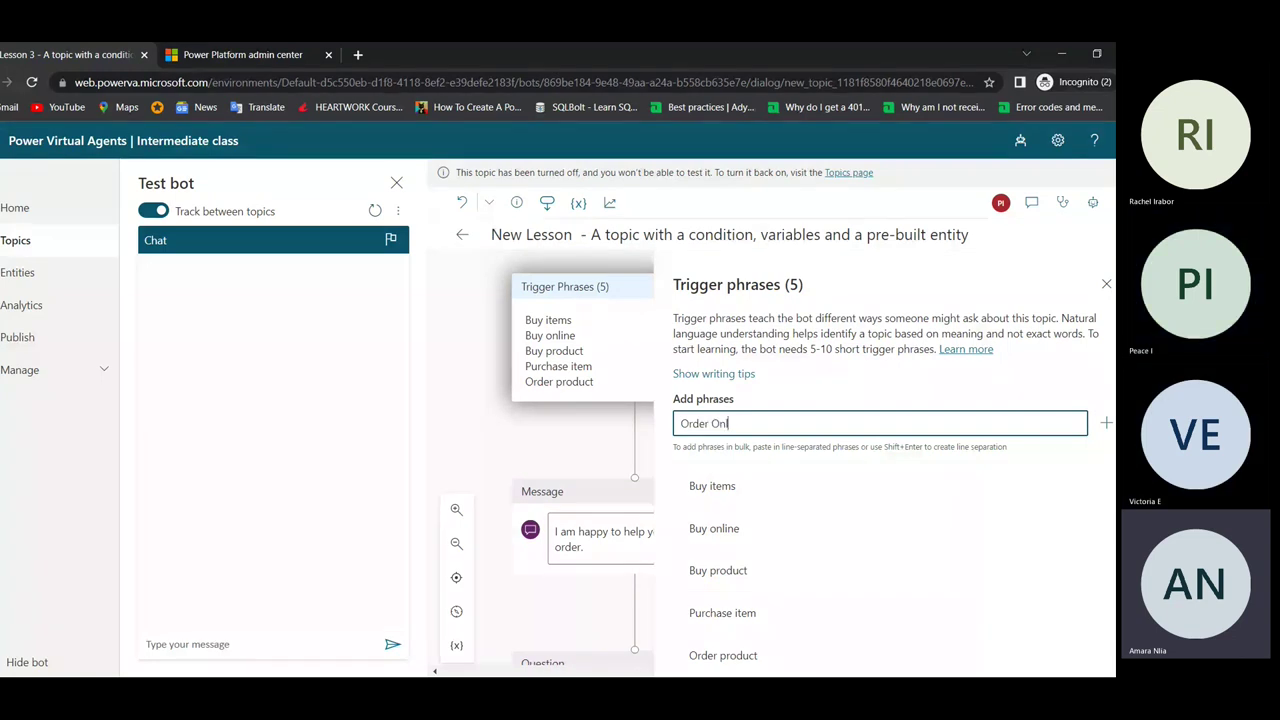
{"action": "type", "text": "ine"}
{"action": "key", "text": "Return"}
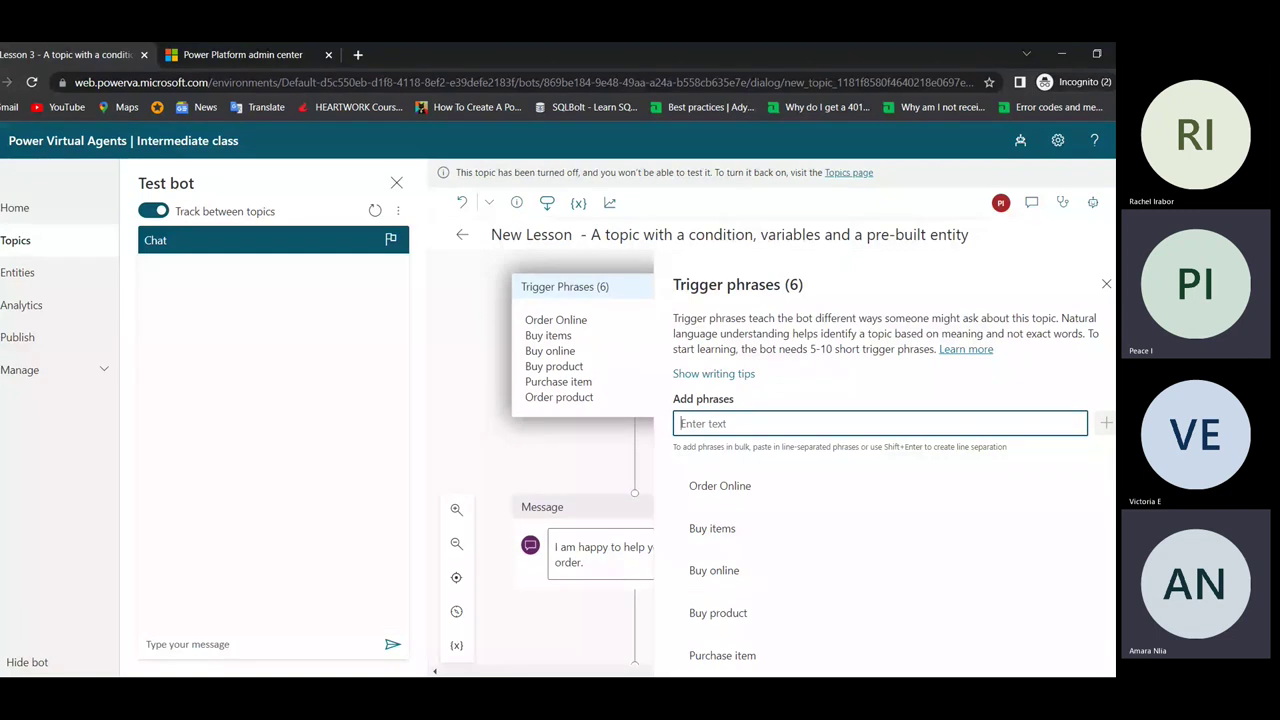
Step: Add "Place an order" as another trigger phrase for the topic
{"action": "scroll", "coordinate": [776, 546], "scroll_direction": "down", "scroll_amount": 1}
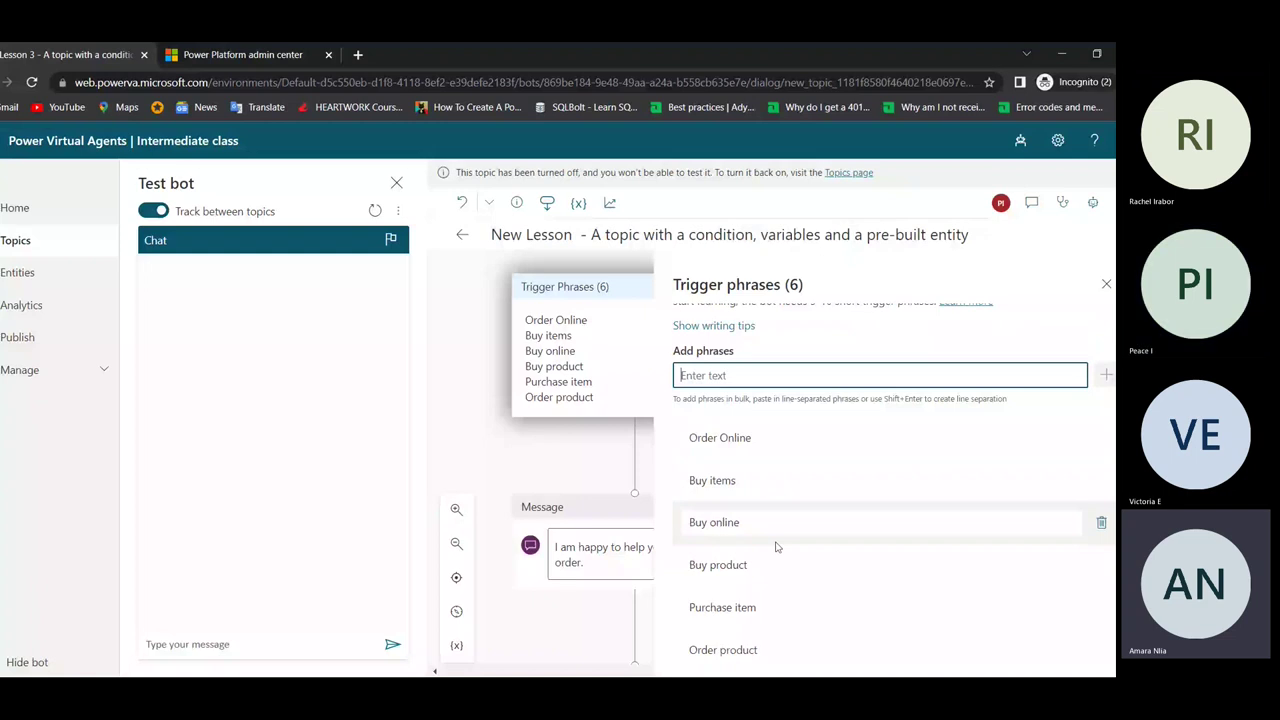
{"action": "type", "text": "Pla"}
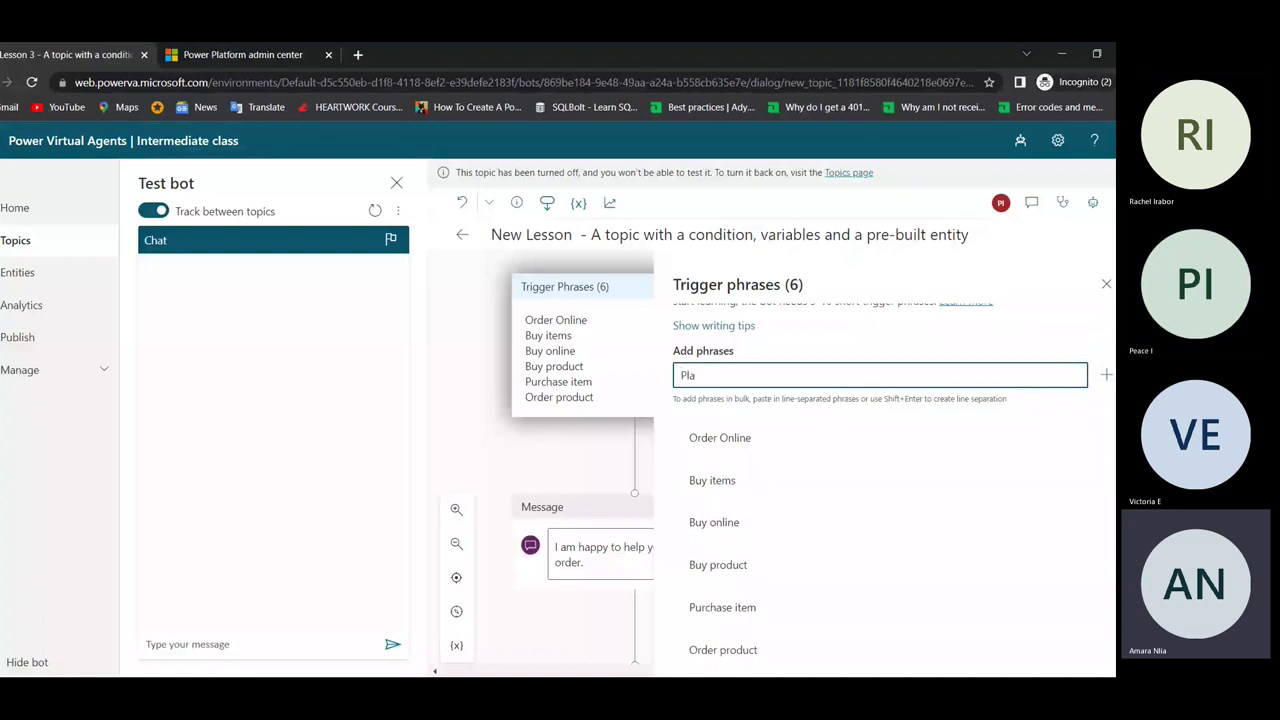
{"action": "type", "text": "ce an ordr"}
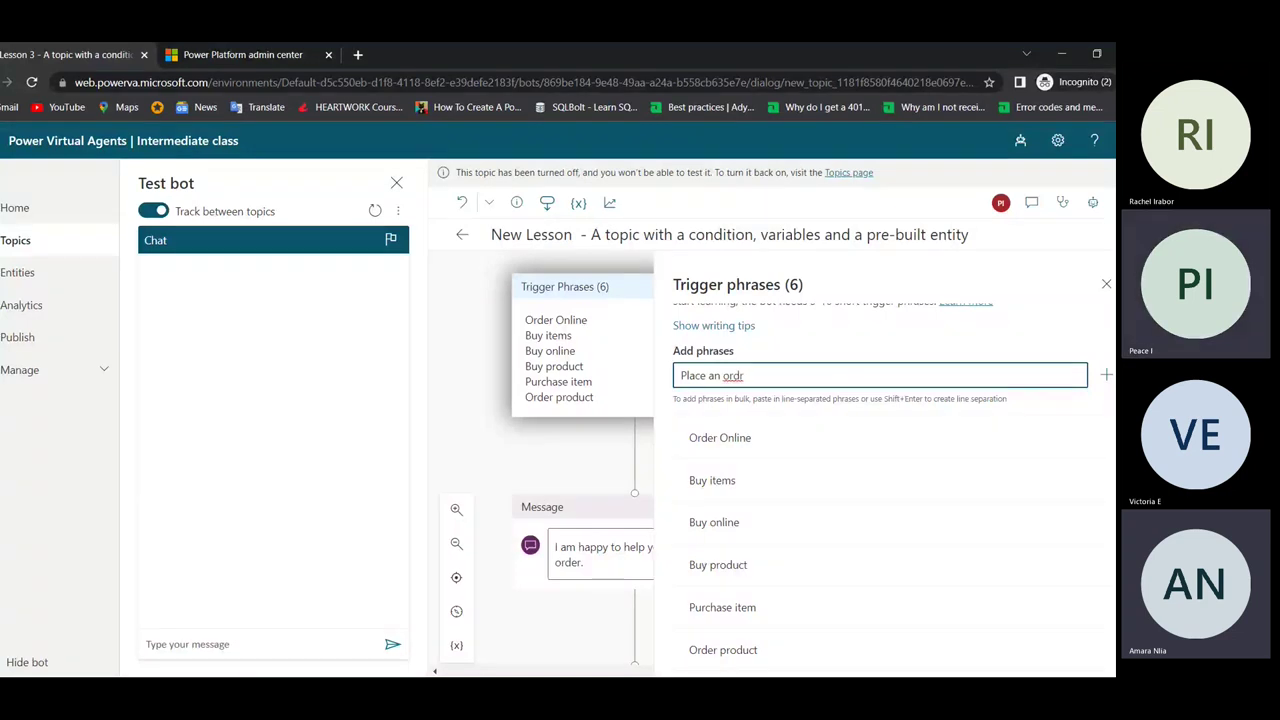
{"action": "key", "text": "BackSpace"}
{"action": "type", "text": "ed"}
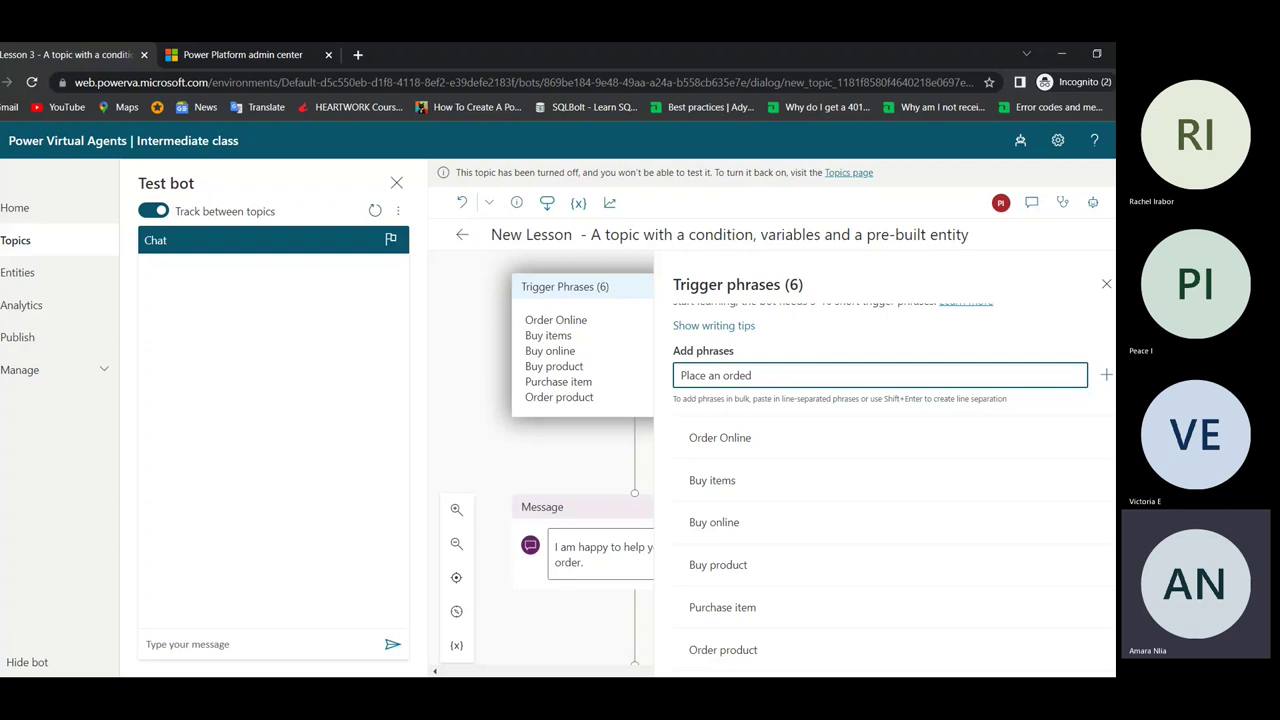
{"action": "key", "text": "BackSpace"}
{"action": "type", "text": "r"}
{"action": "key", "text": "Return"}
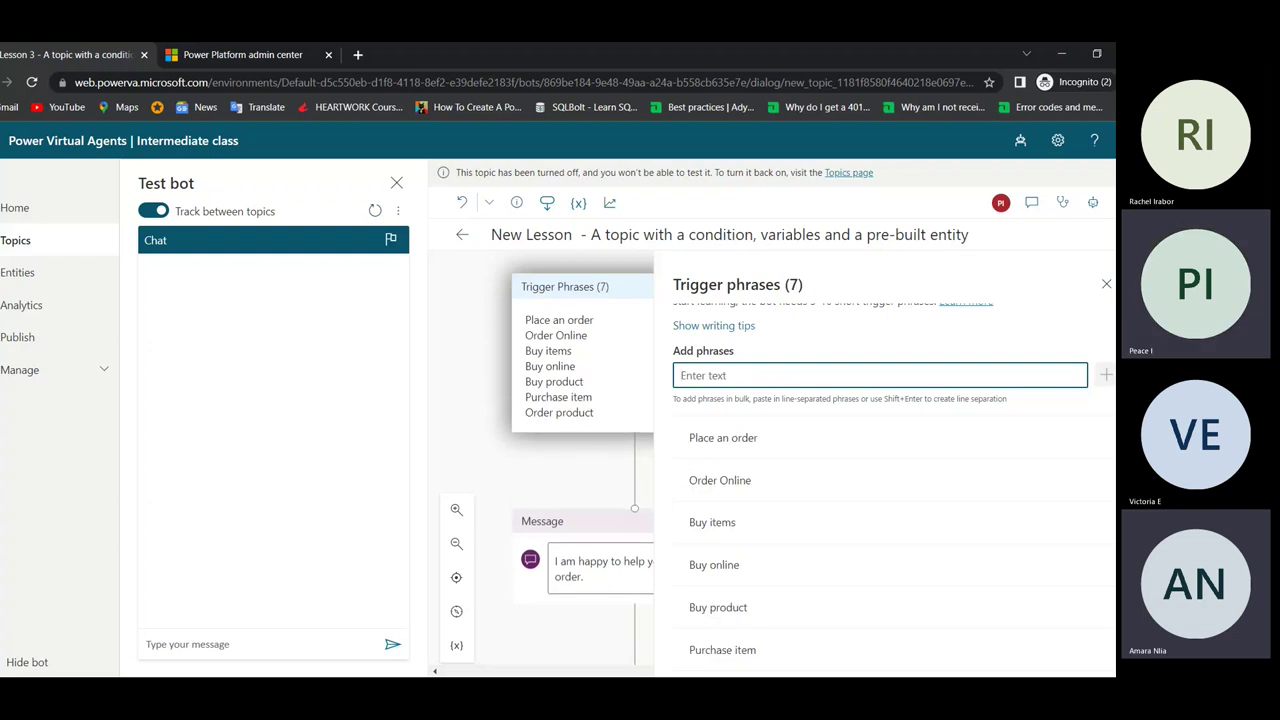
Step: Add "Check out an order" as another trigger phrase for the topic
{"action": "scroll", "coordinate": [720, 540], "scroll_direction": "down", "scroll_amount": 1}
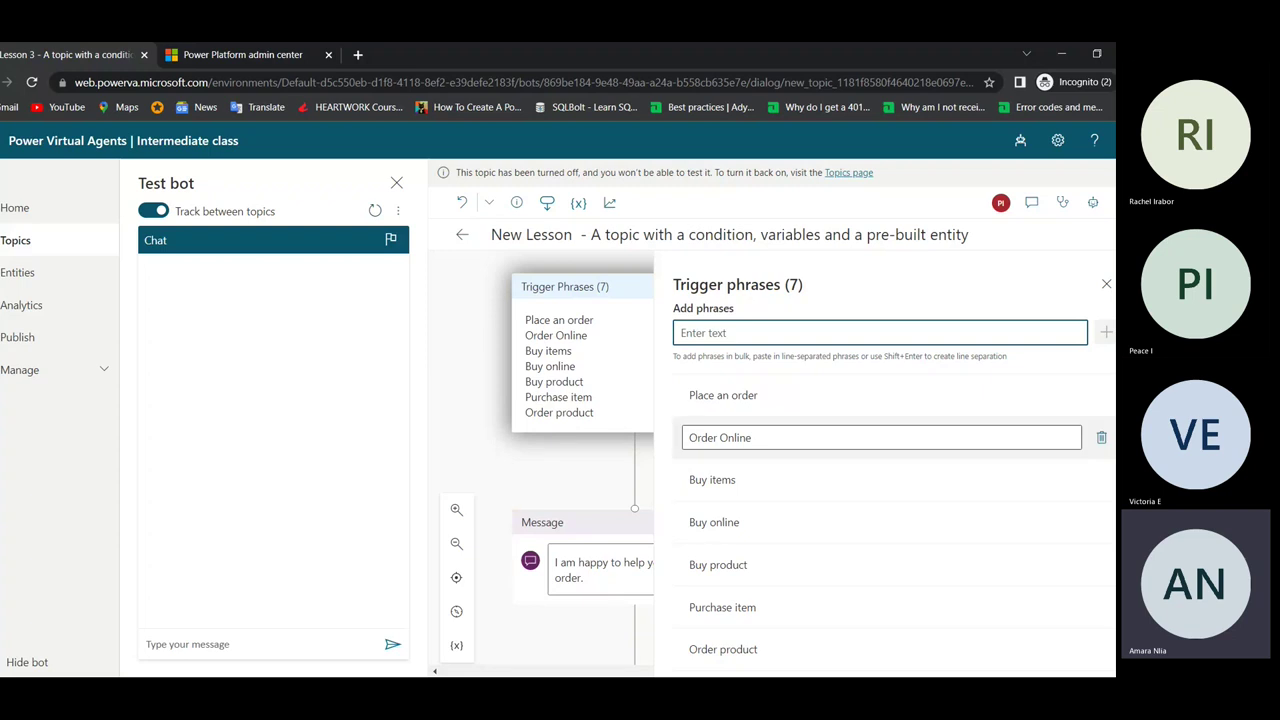
{"action": "type", "text": "C"}
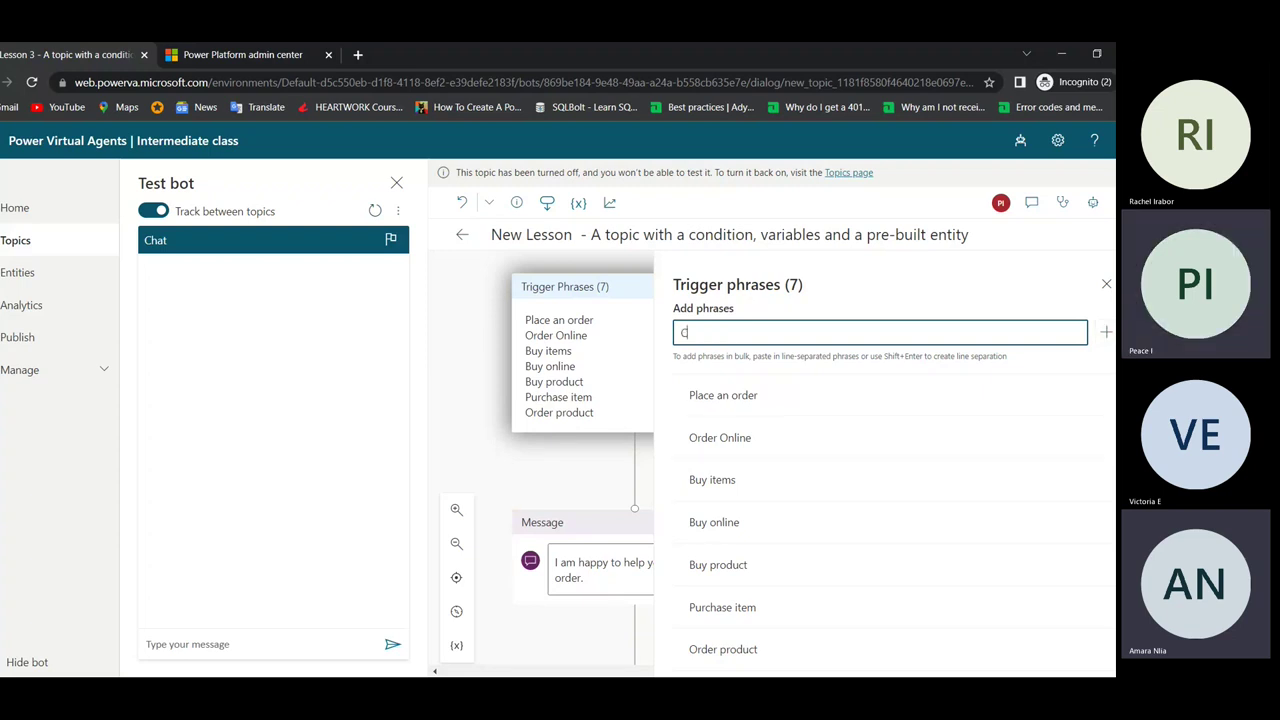
{"action": "type", "text": "he"}
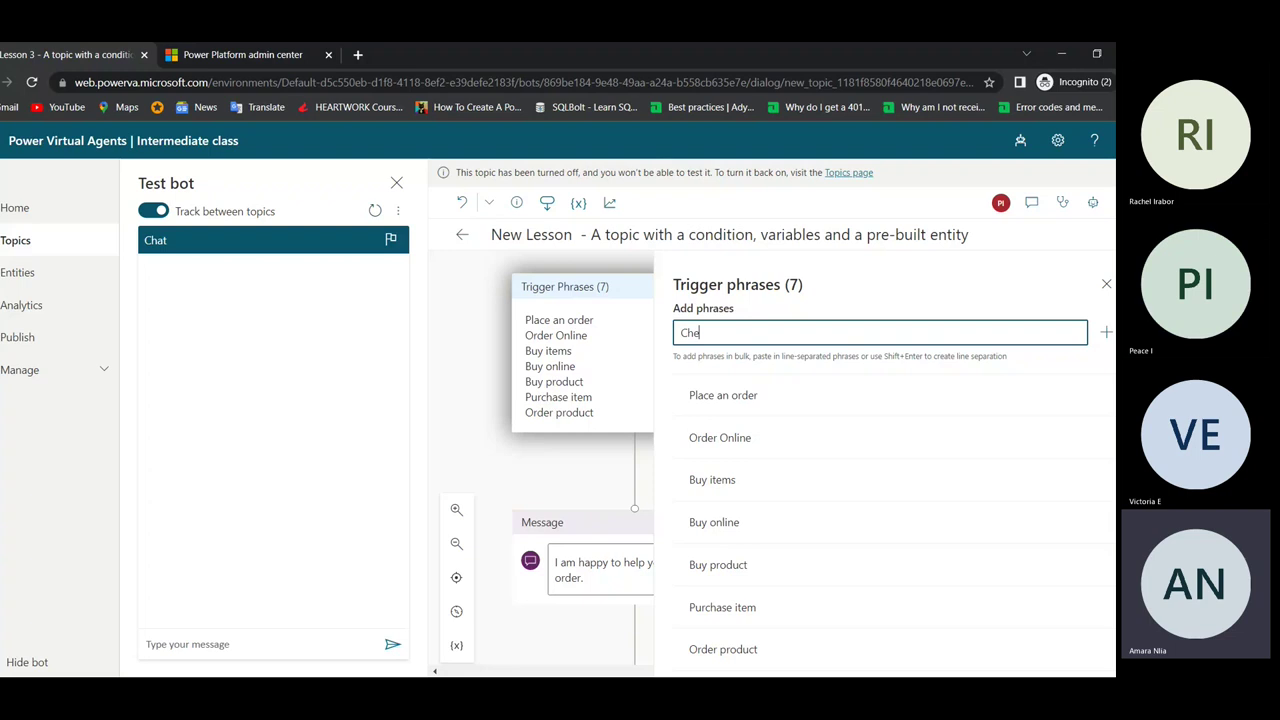
{"action": "type", "text": "ck out "}
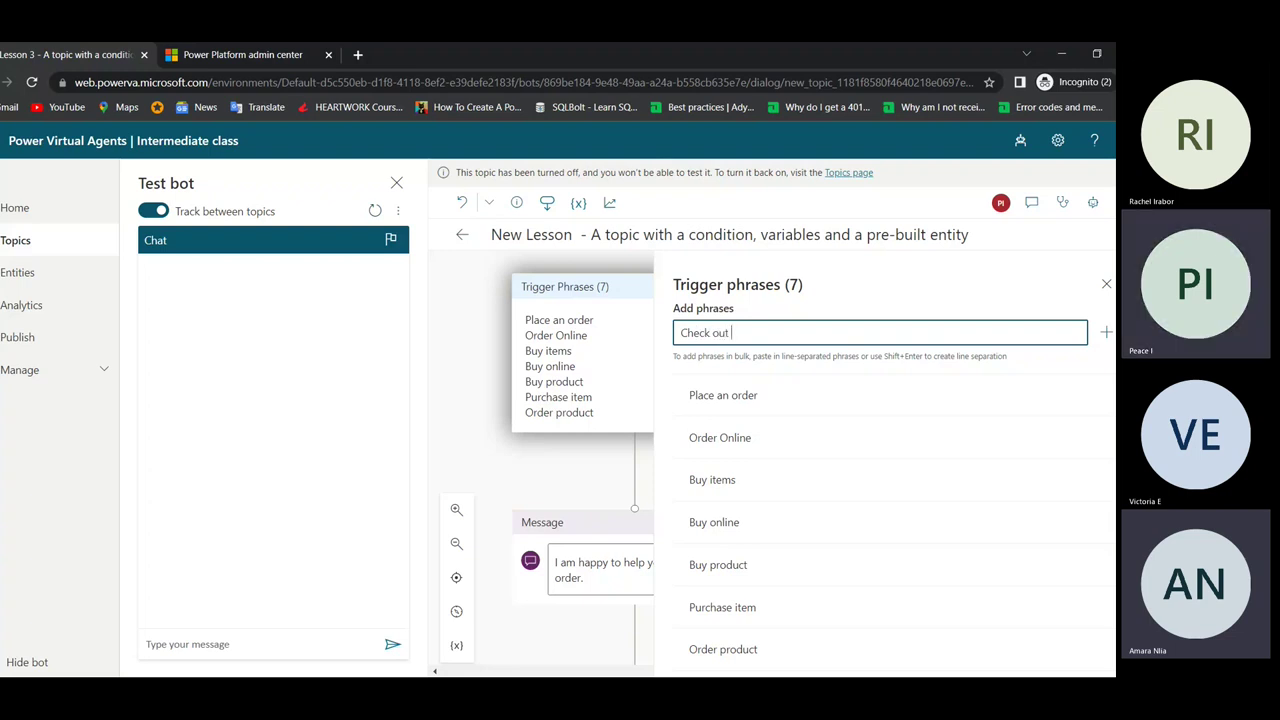
{"action": "type", "text": "an order"}
{"action": "key", "text": "Return"}
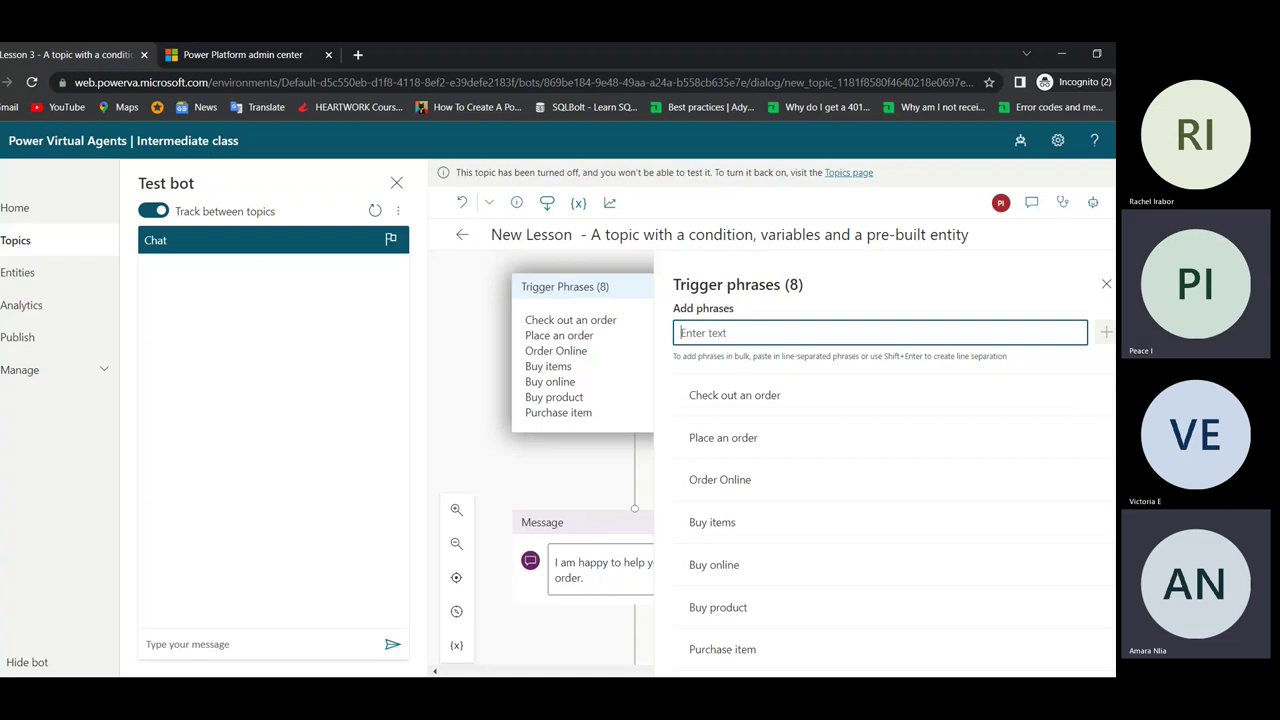
Step: Enter "Buy Multiple products" as the first line of a bulk trigger phrase entry
{"action": "type", "text": "Buy Mult"}
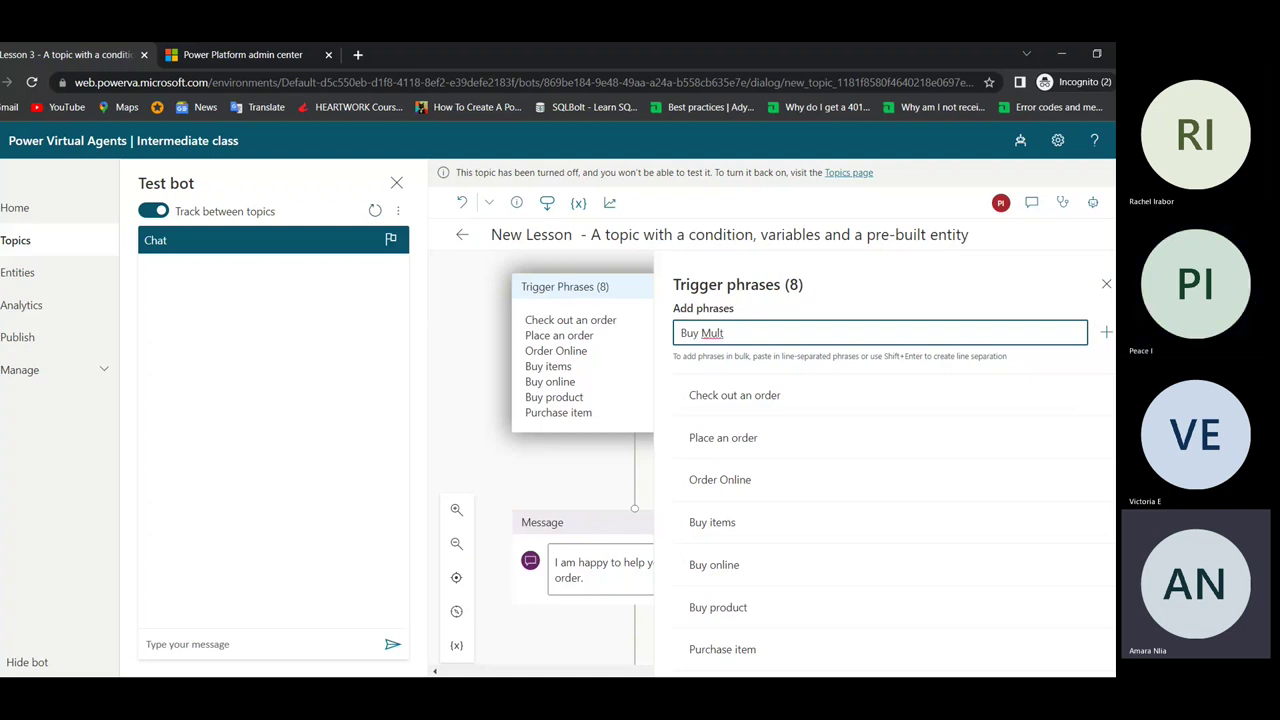
{"action": "type", "text": "ipl"}
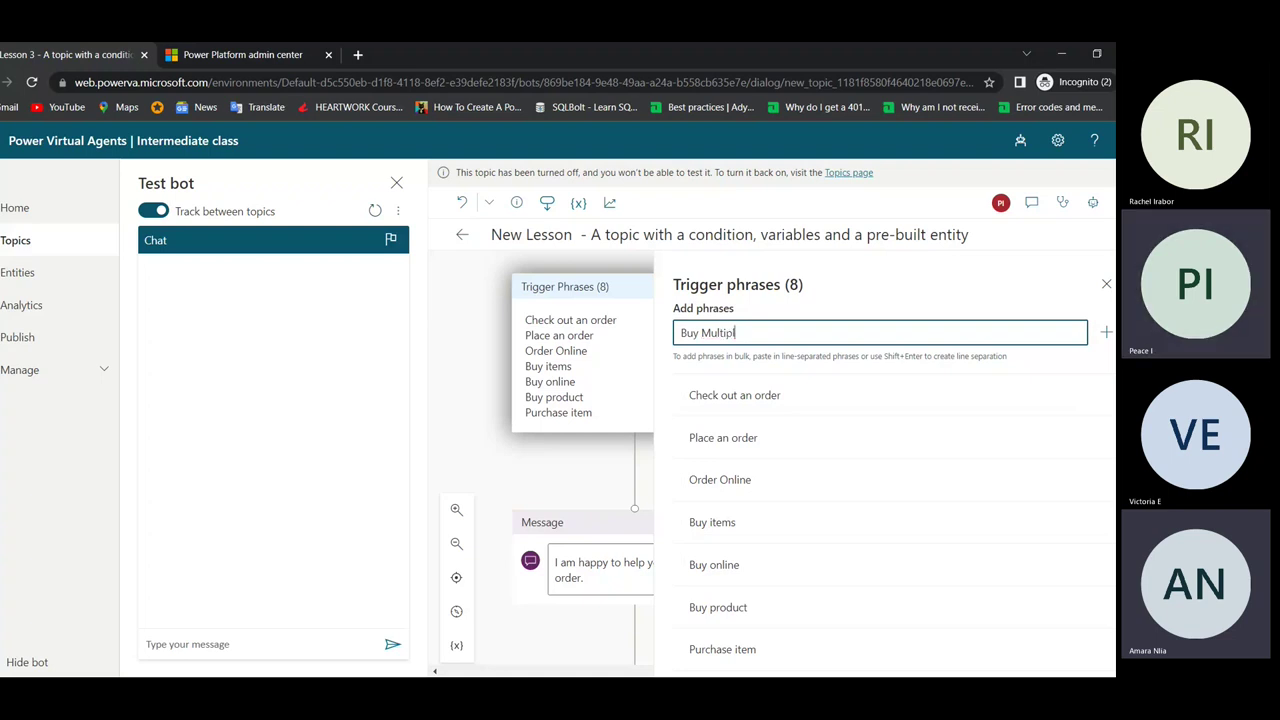
{"action": "type", "text": "e prod"}
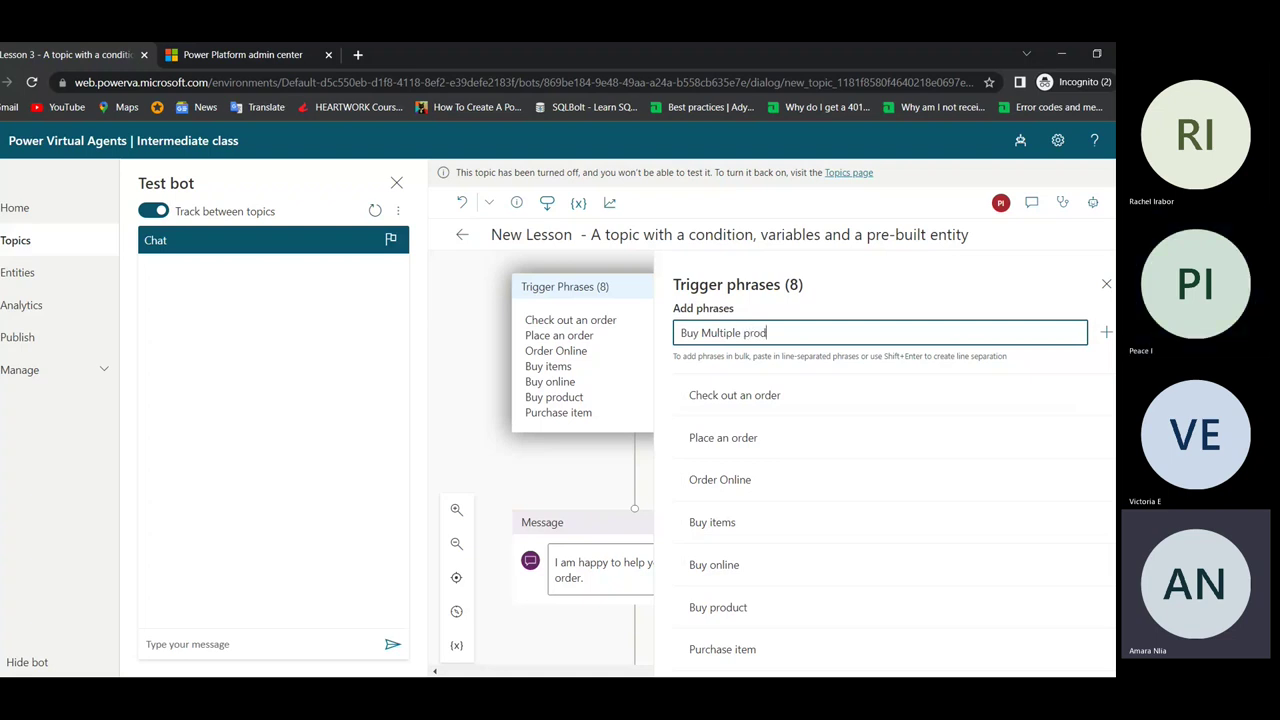
{"action": "type", "text": "uc"}
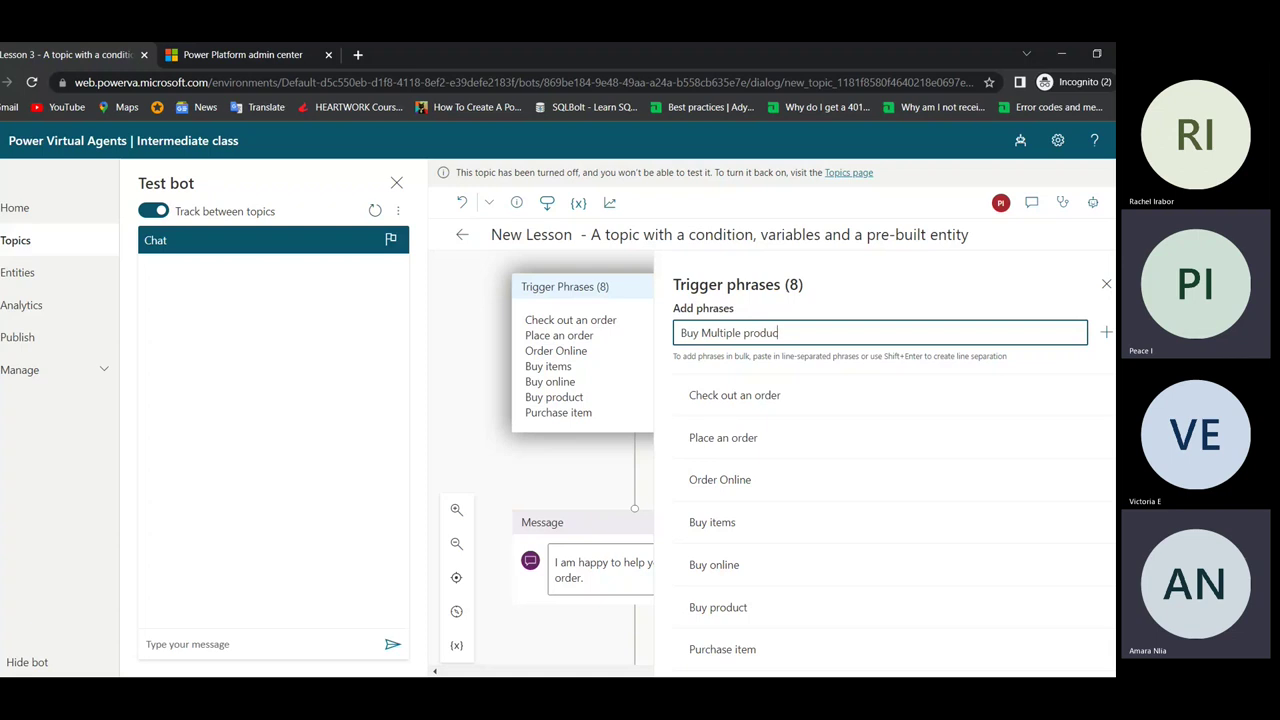
{"action": "type", "text": "ts"}
{"action": "key", "text": "shift+Return"}
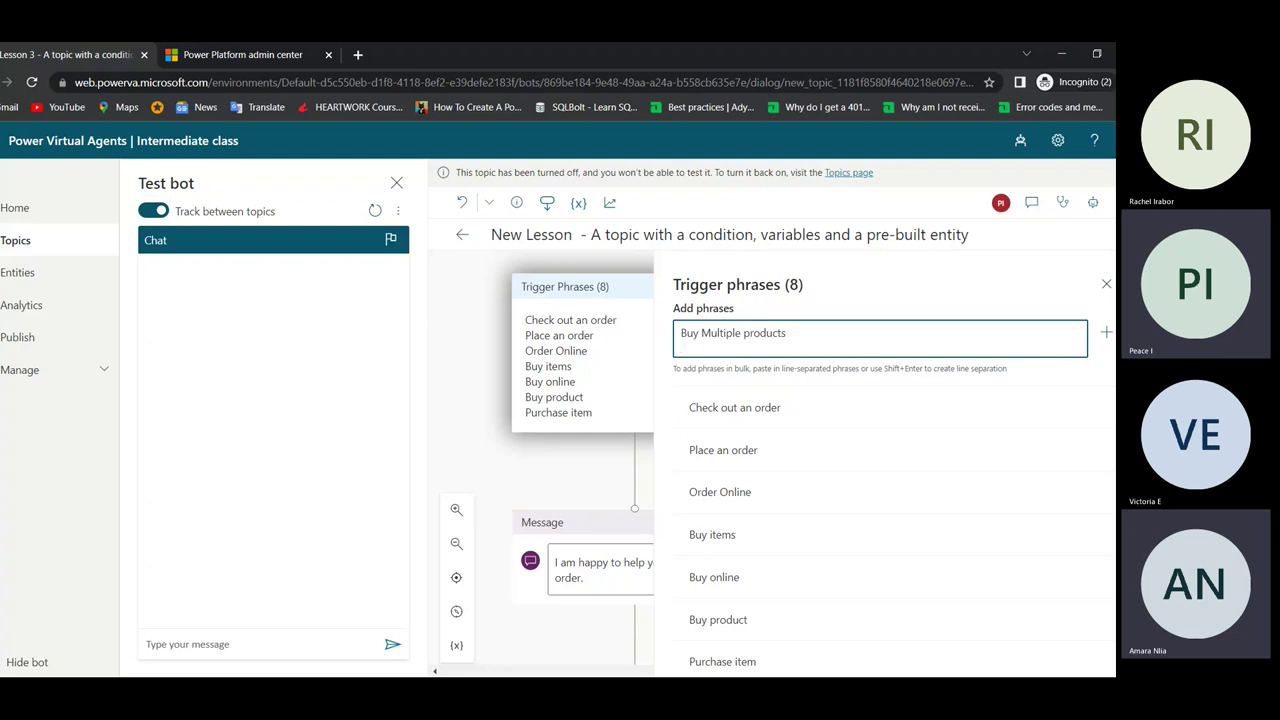
Step: Enter "Purchase goods online" on the second line, add both phrases to the topic and close the trigger phrases
{"action": "key", "text": "shift+Return"}
{"action": "type", "text": "Pur"}
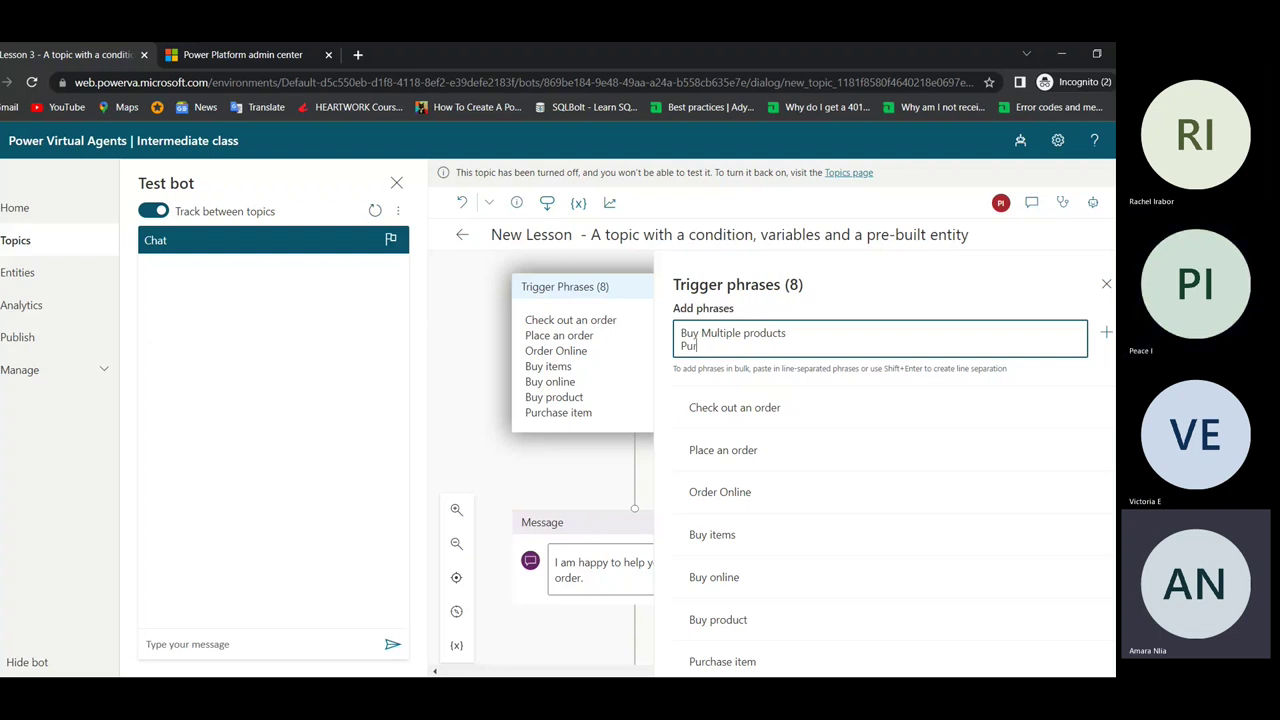
{"action": "type", "text": "cha"}
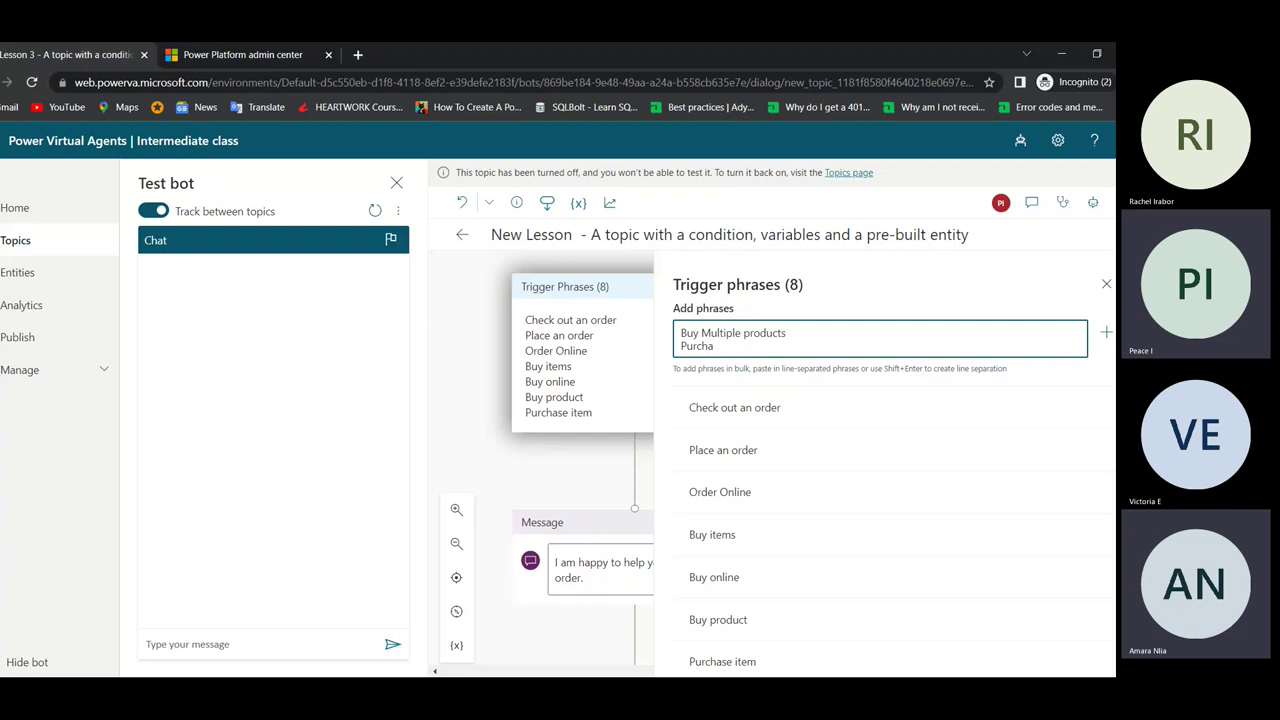
{"action": "type", "text": "se i"}
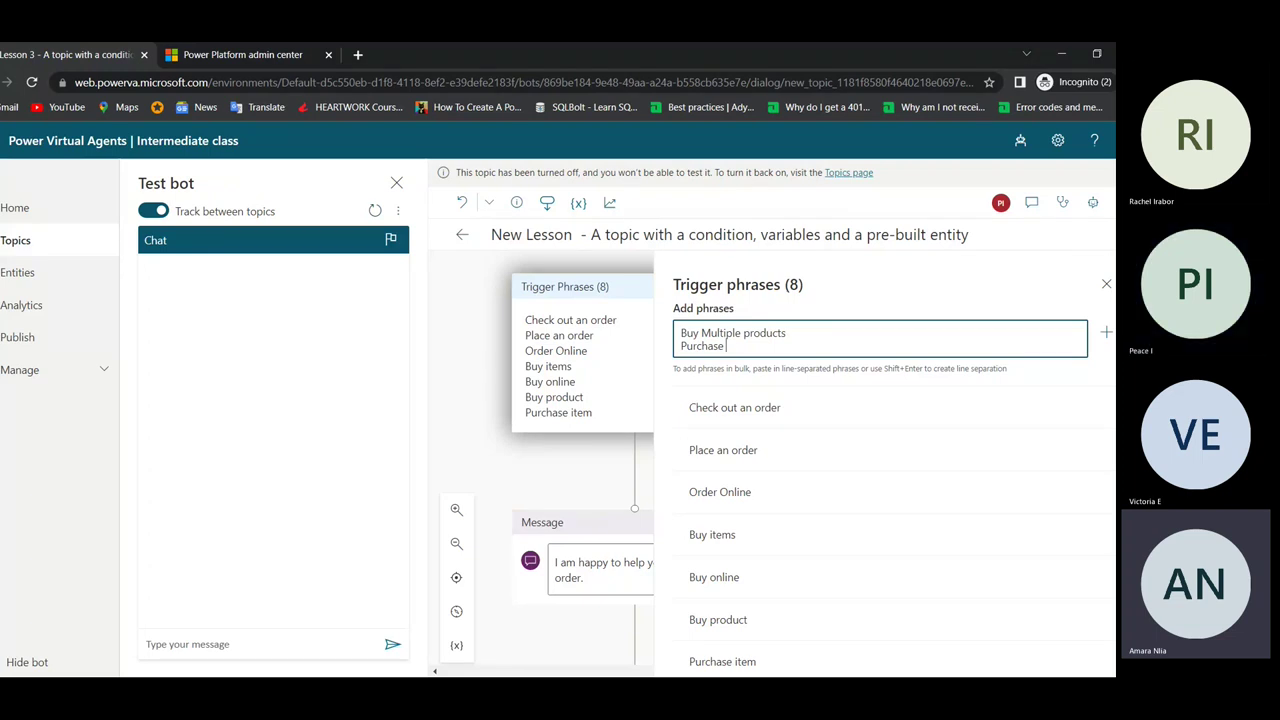
{"action": "type", "text": "goods online"}
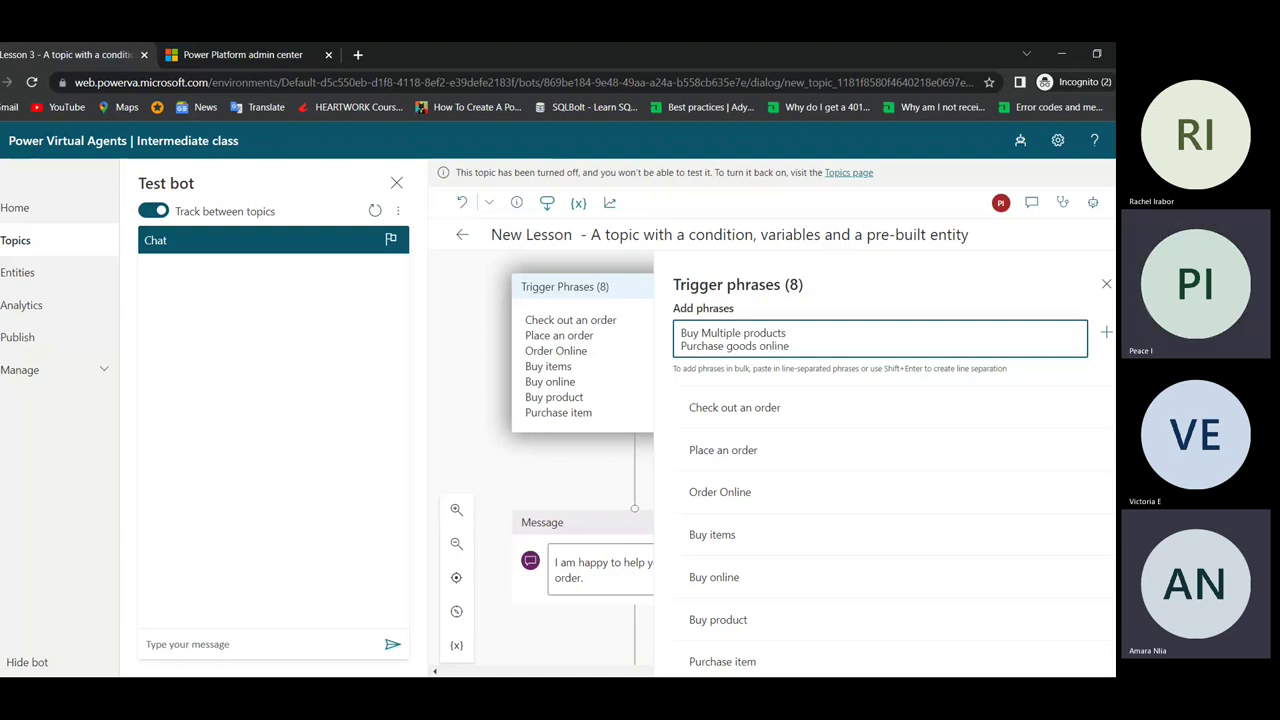
{"action": "key", "text": "Return"}
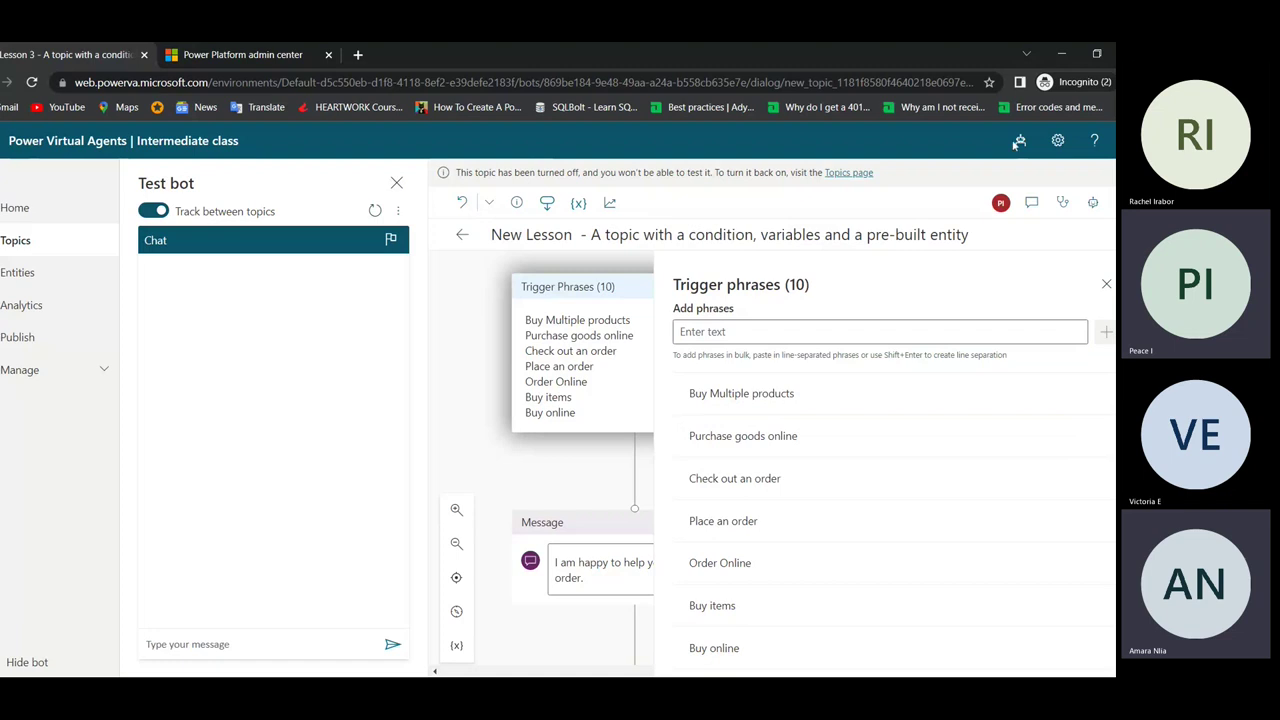
{"action": "left_click", "coordinate": [1106, 309]}
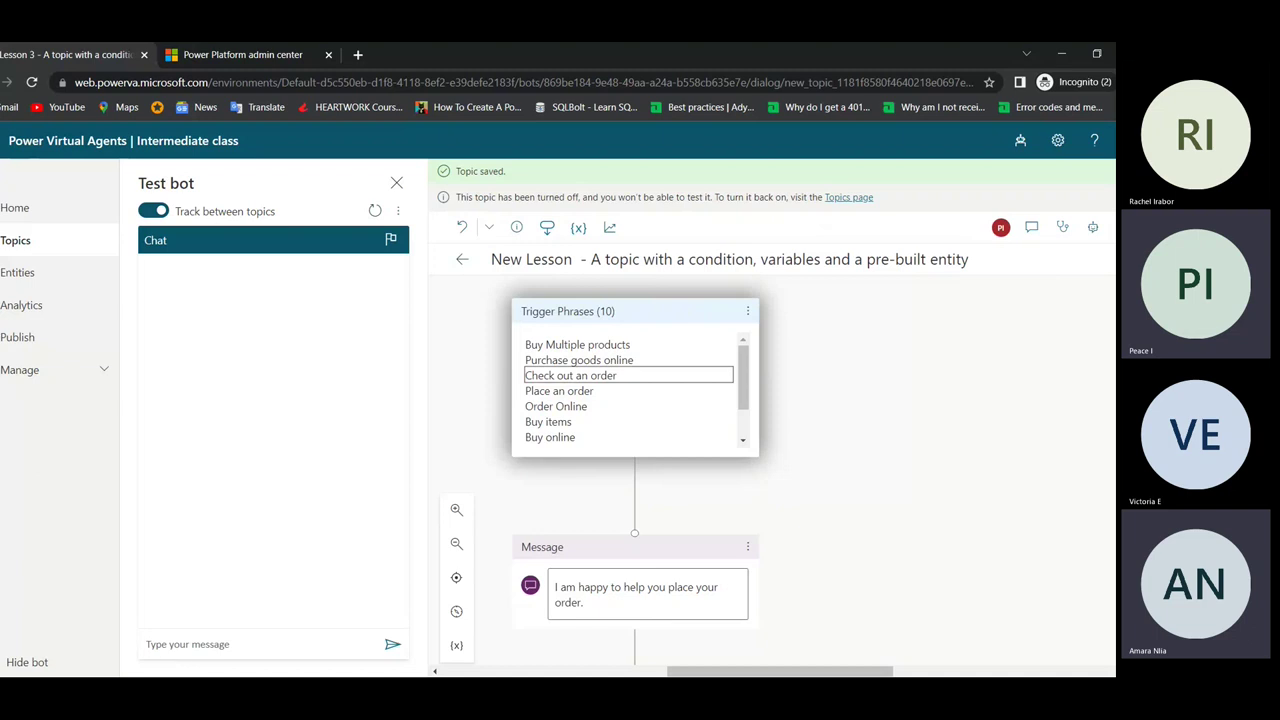
Step: Examine the conversation flow from the trigger phrases to the shipping state question, including the entity choices for identifying its response
{"action": "scroll", "coordinate": [690, 421], "scroll_direction": "down", "scroll_amount": 1}
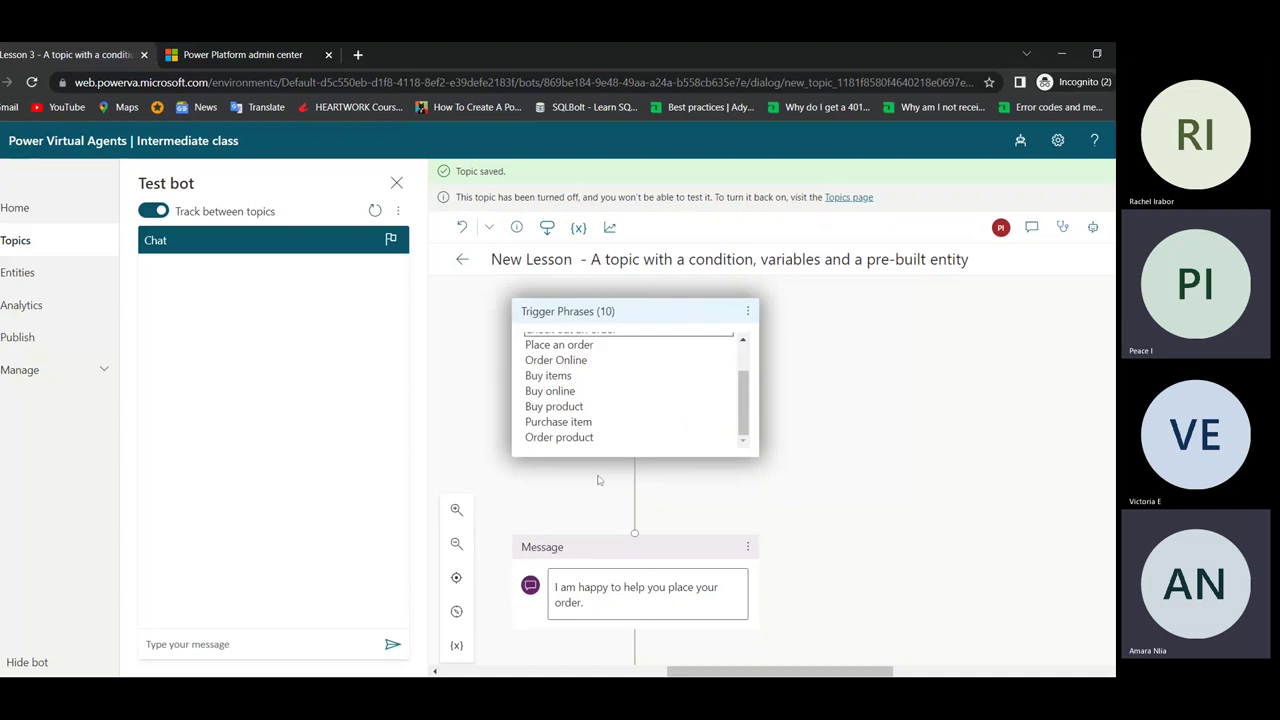
{"action": "scroll", "coordinate": [704, 479], "scroll_direction": "down", "scroll_amount": 1}
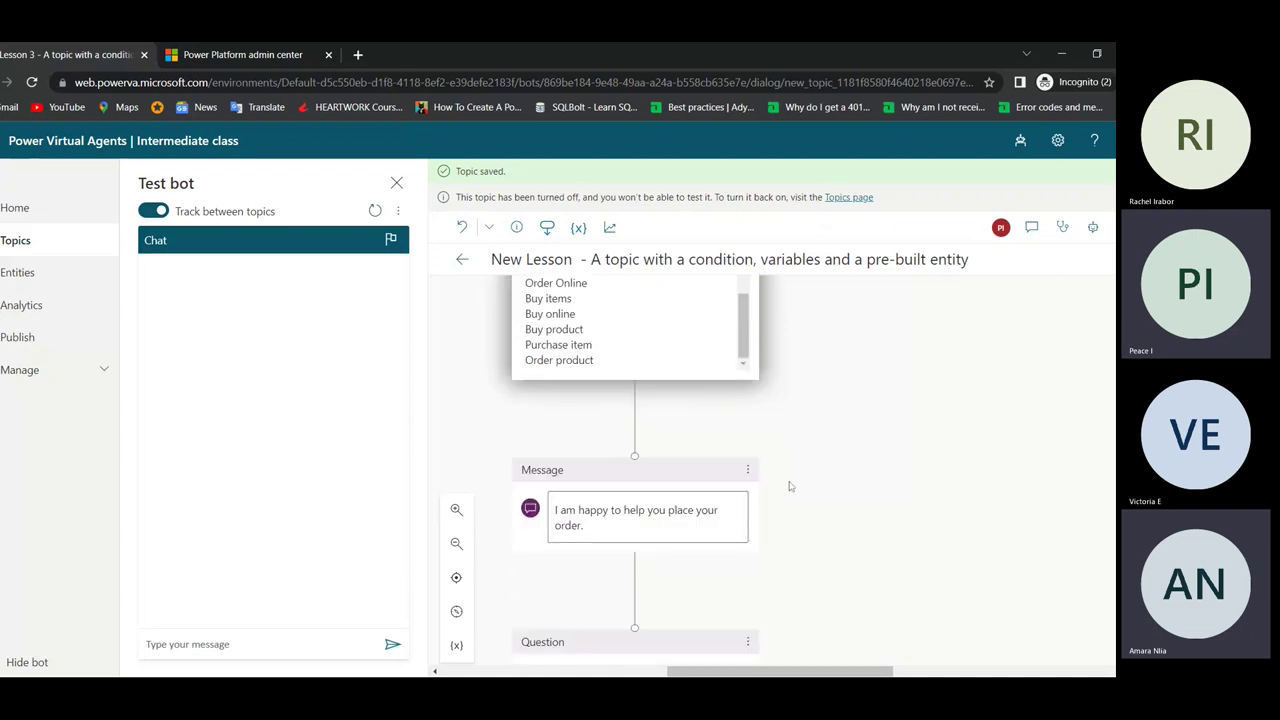
{"action": "scroll", "coordinate": [751, 503], "scroll_direction": "down", "scroll_amount": 2}
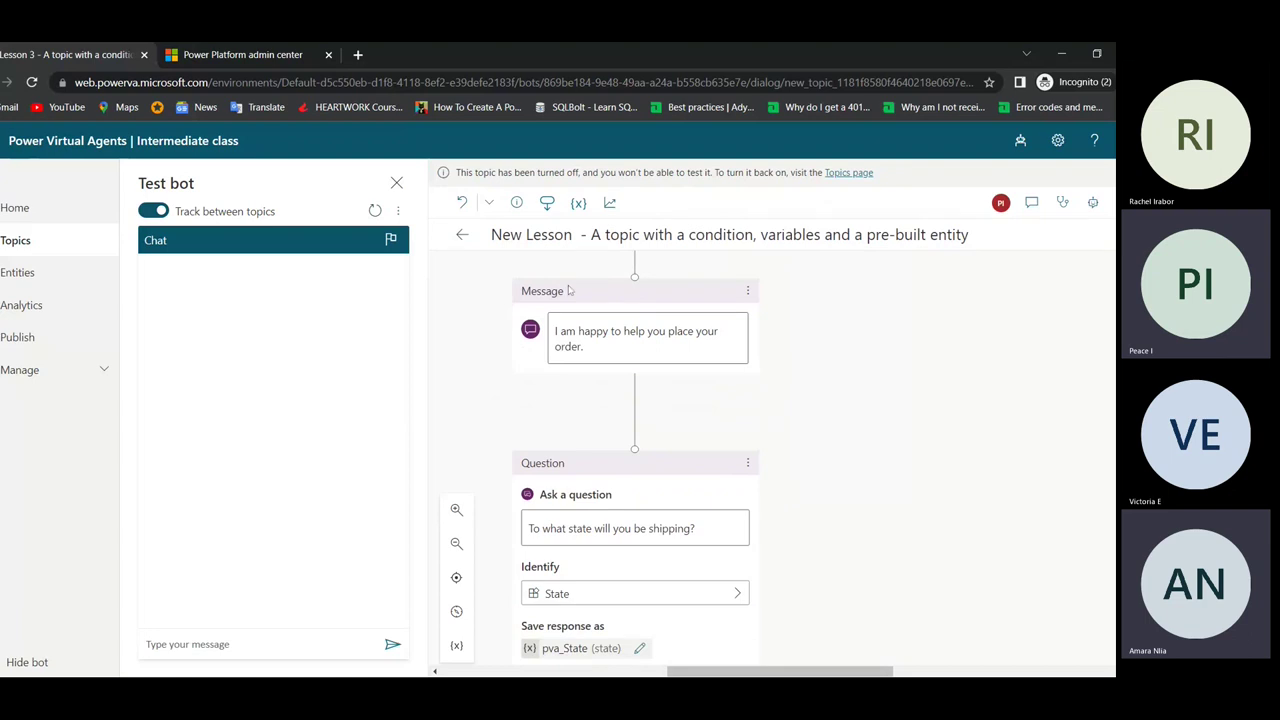
{"action": "scroll", "coordinate": [568, 290], "scroll_direction": "up", "scroll_amount": 3}
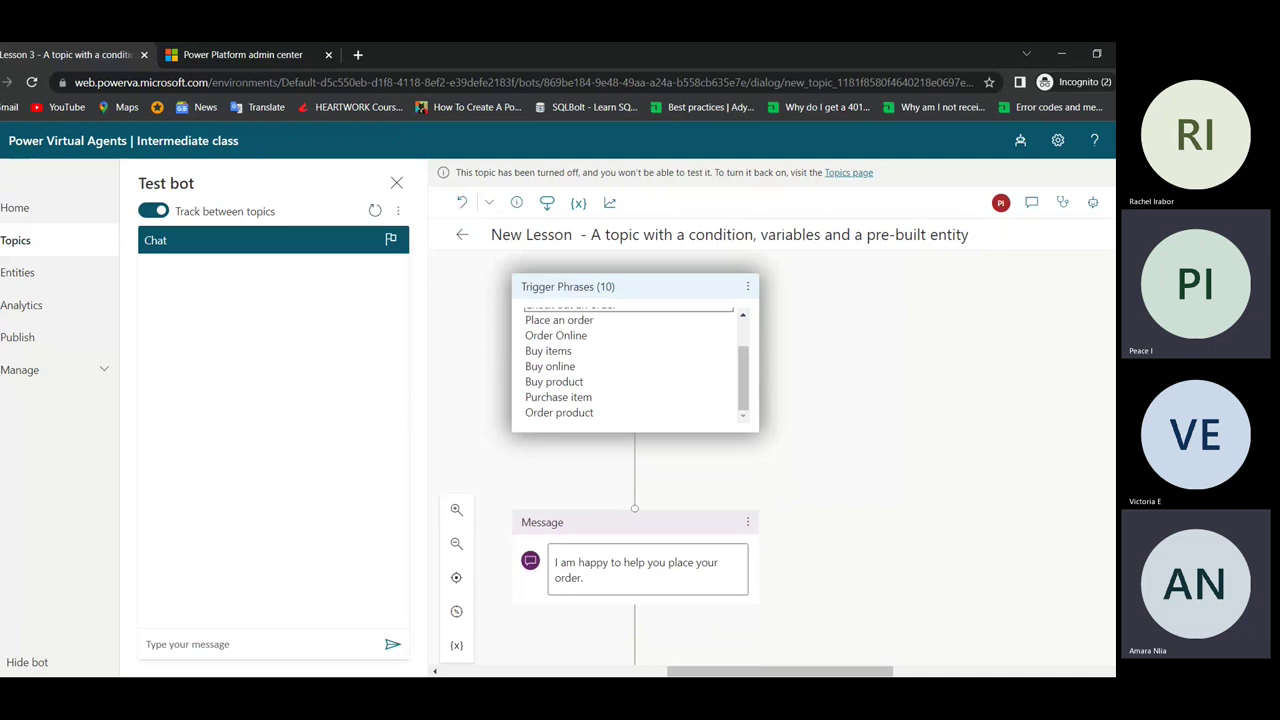
{"action": "scroll", "coordinate": [634, 450], "scroll_direction": "down", "scroll_amount": 2}
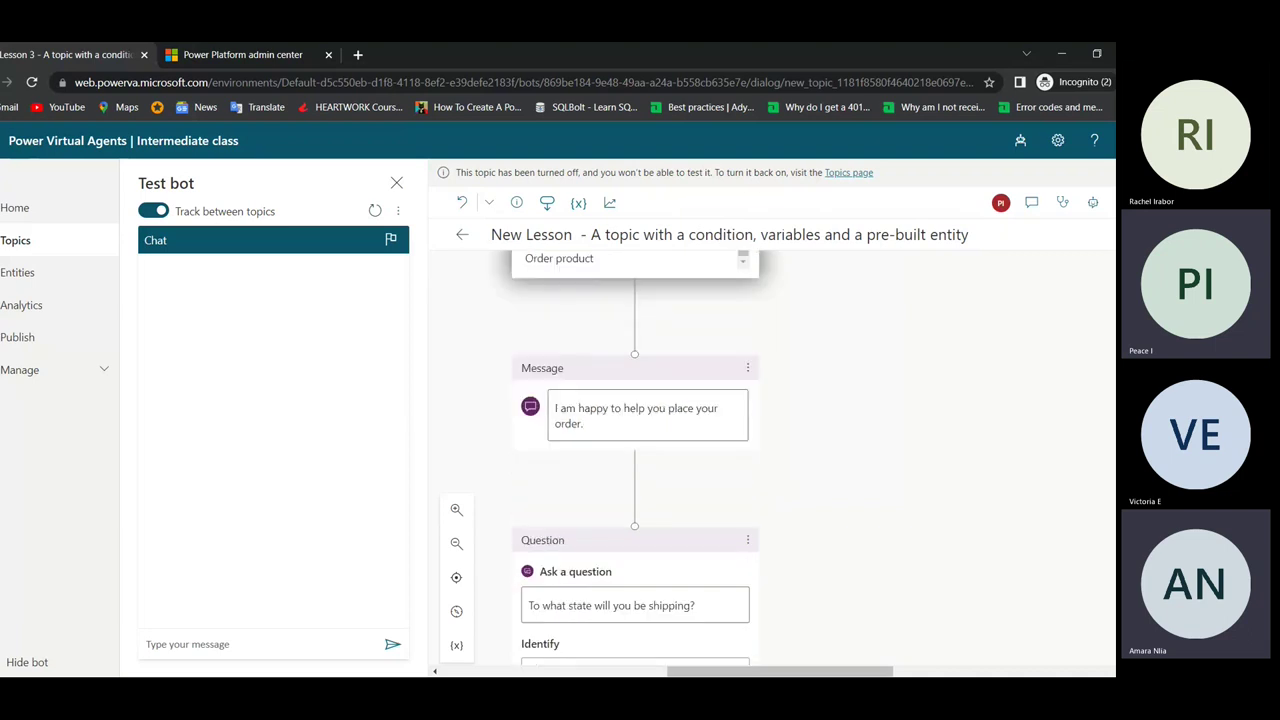
{"action": "scroll", "coordinate": [634, 450], "scroll_direction": "down", "scroll_amount": 3}
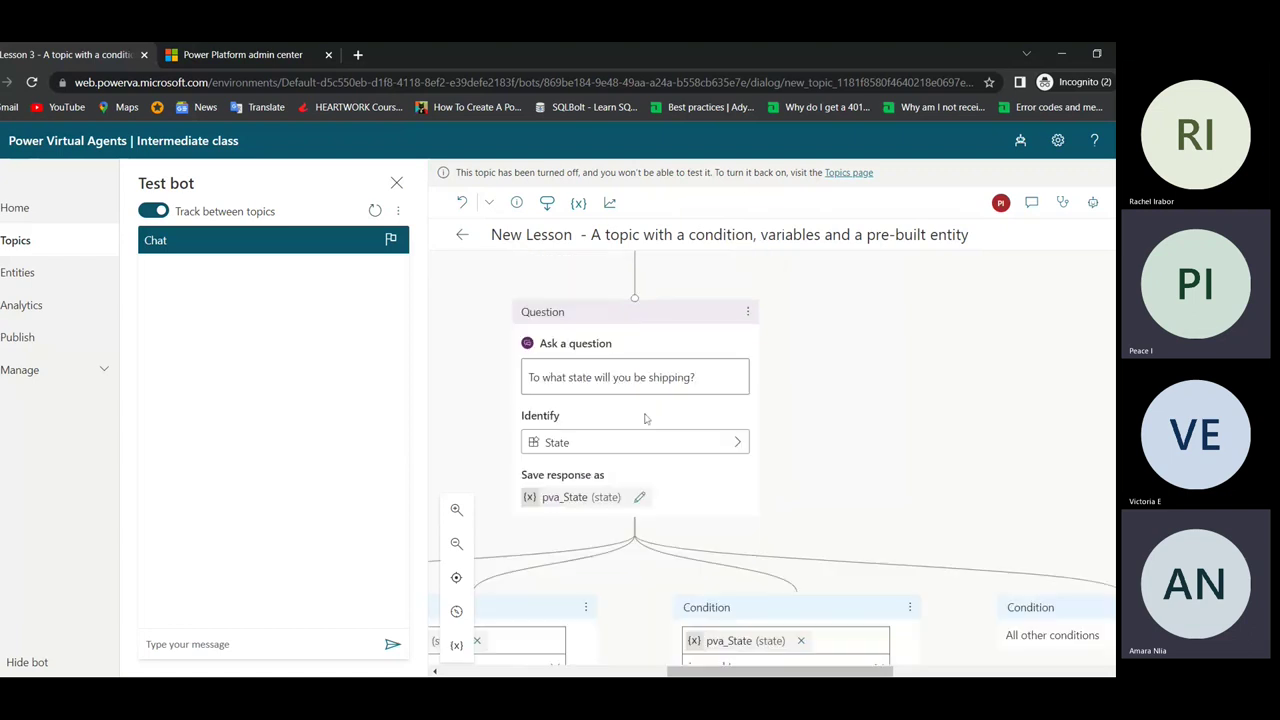
{"action": "scroll", "coordinate": [634, 450], "scroll_direction": "up", "scroll_amount": 2}
{"action": "scroll", "coordinate": [634, 450], "scroll_direction": "down", "scroll_amount": 1}
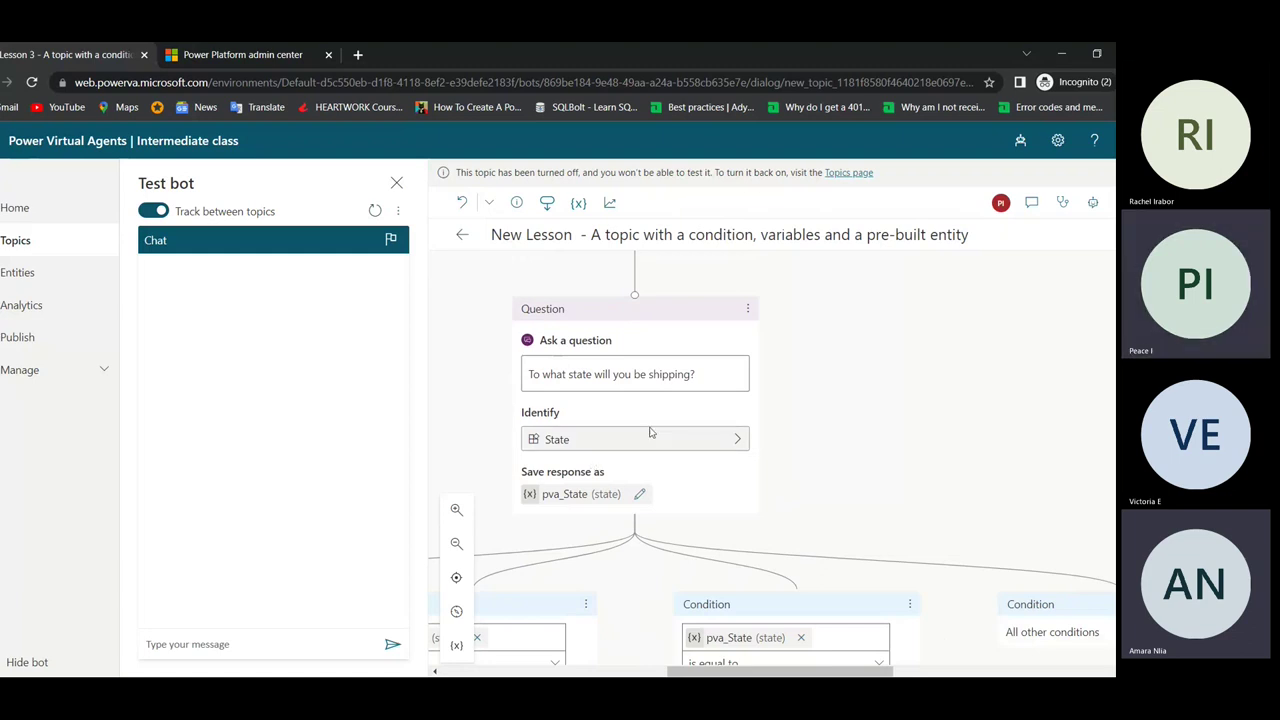
{"action": "left_click", "coordinate": [621, 447]}
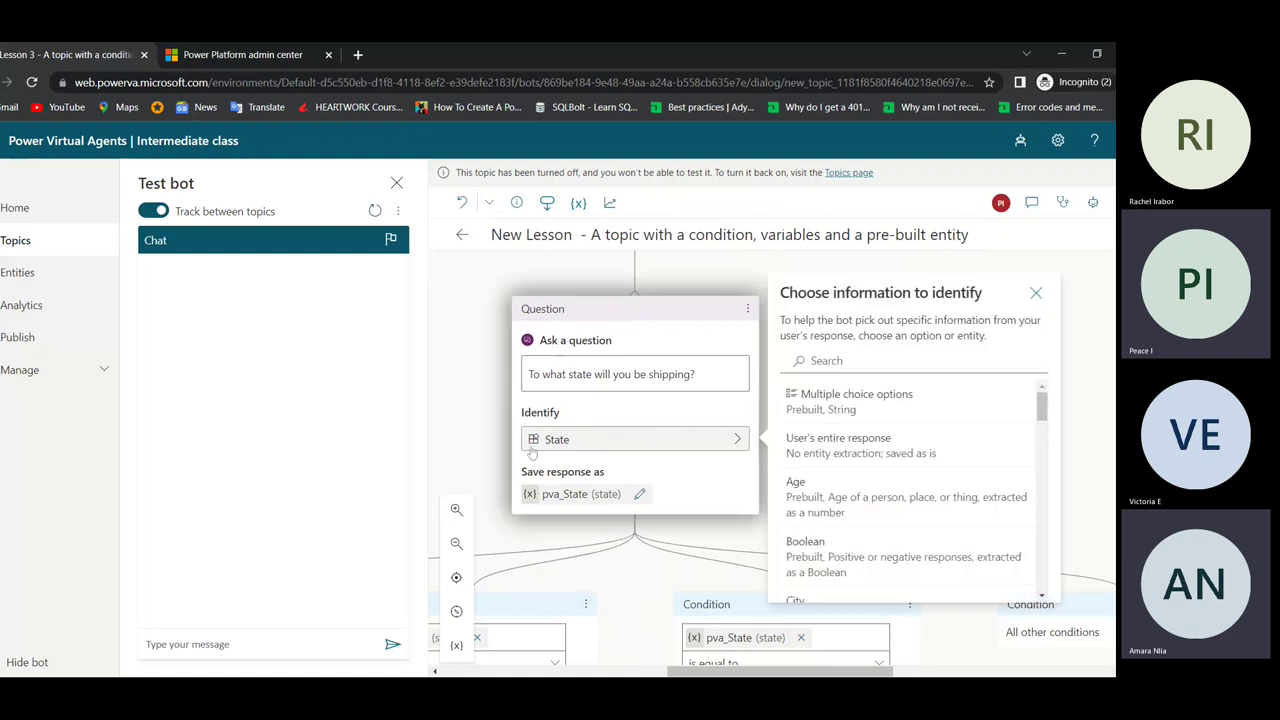
{"action": "left_click", "coordinate": [508, 378]}
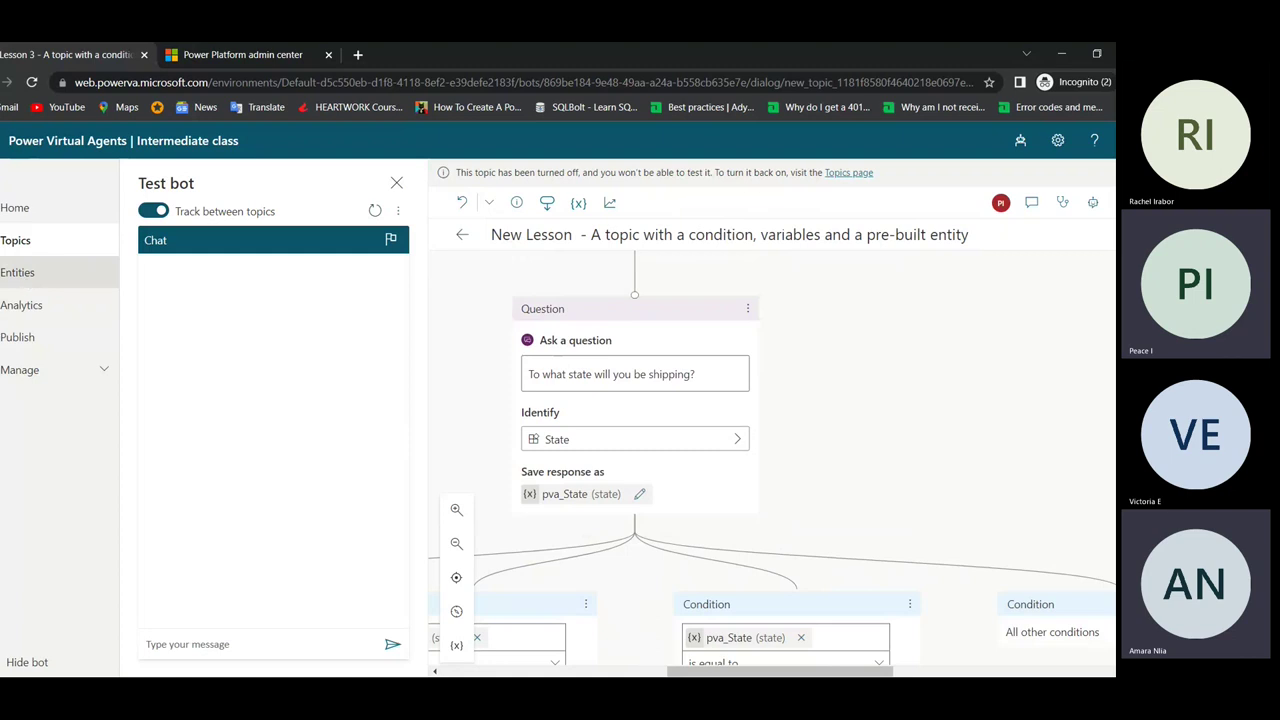
Step: Open the bot's entities and examine the list of prebuilt and custom entities with their descriptions and methods
{"action": "left_click", "coordinate": [12, 276]}
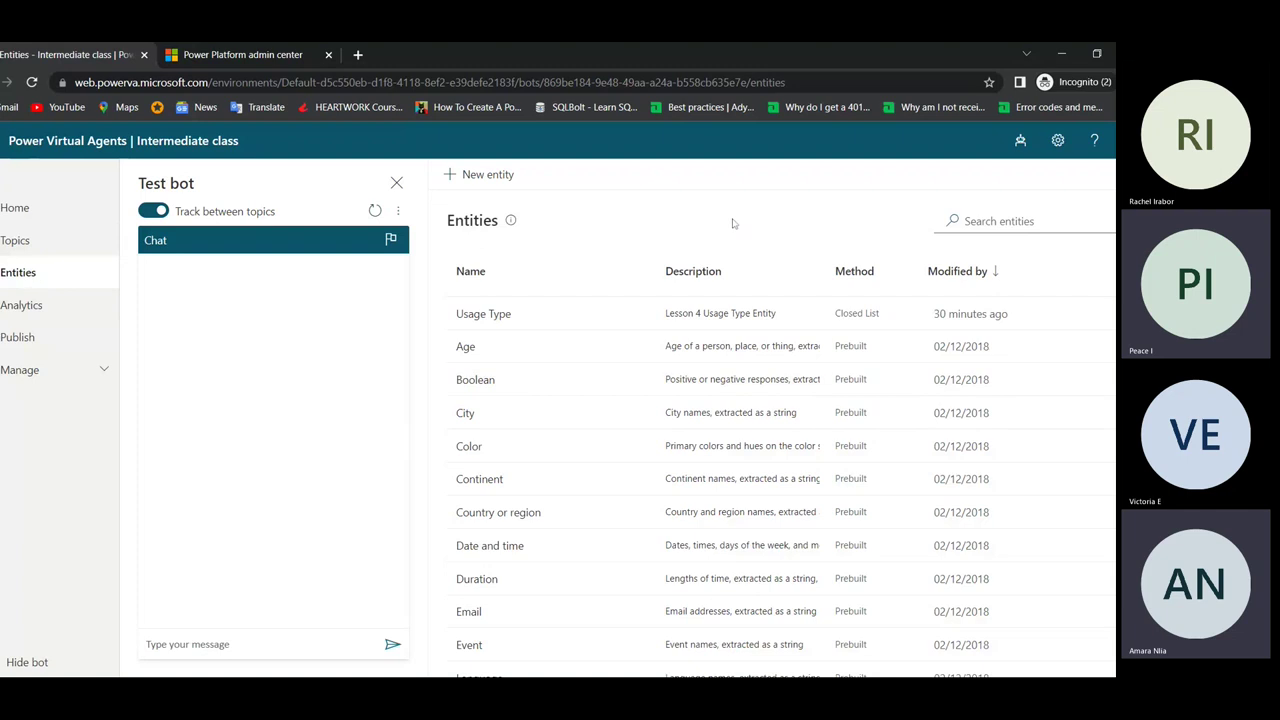
{"action": "scroll", "coordinate": [710, 400], "scroll_direction": "down", "scroll_amount": 3}
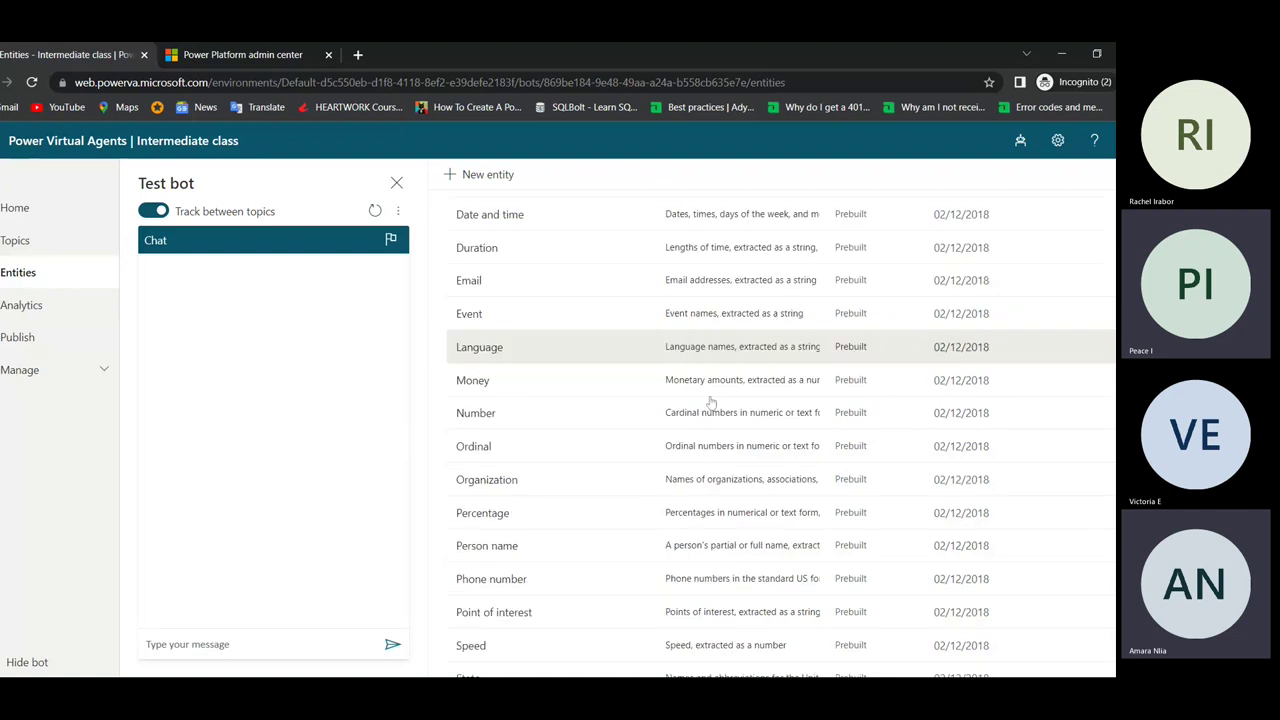
{"action": "scroll", "coordinate": [710, 401], "scroll_direction": "down", "scroll_amount": 2}
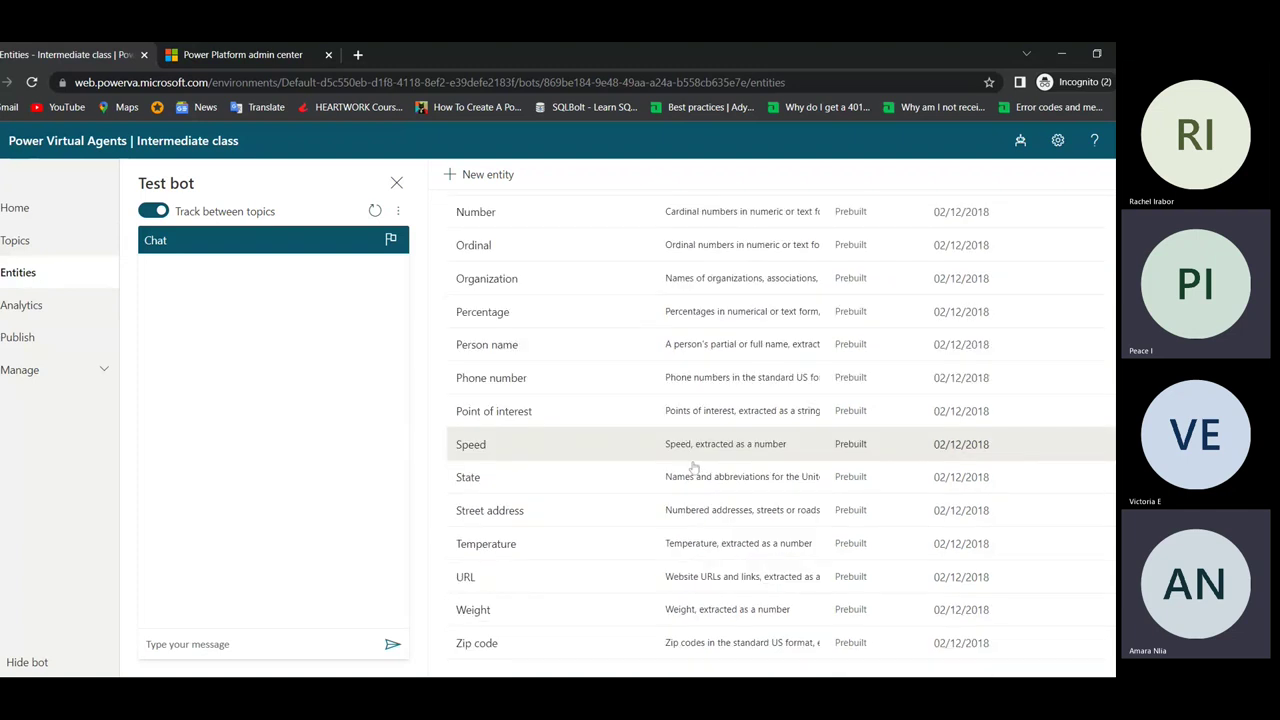
{"action": "scroll", "coordinate": [693, 467], "scroll_direction": "up", "scroll_amount": 5}
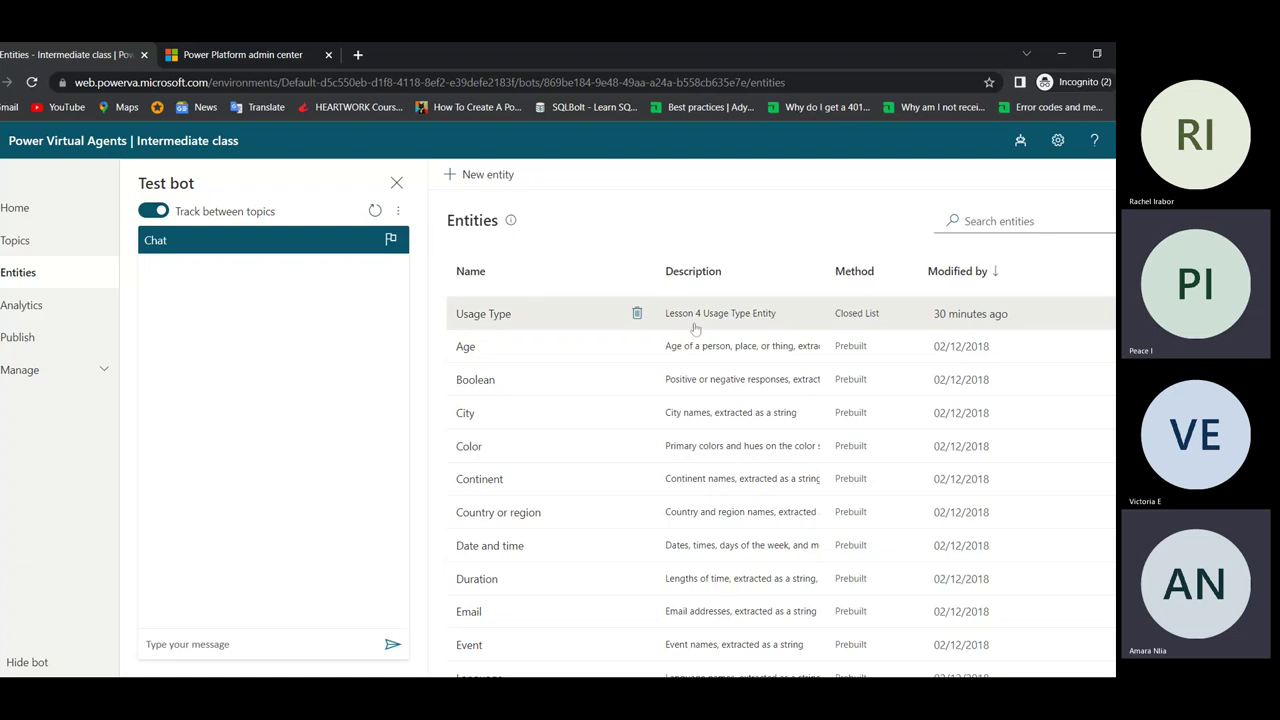
{"action": "scroll", "coordinate": [529, 297], "scroll_direction": "down", "scroll_amount": 1}
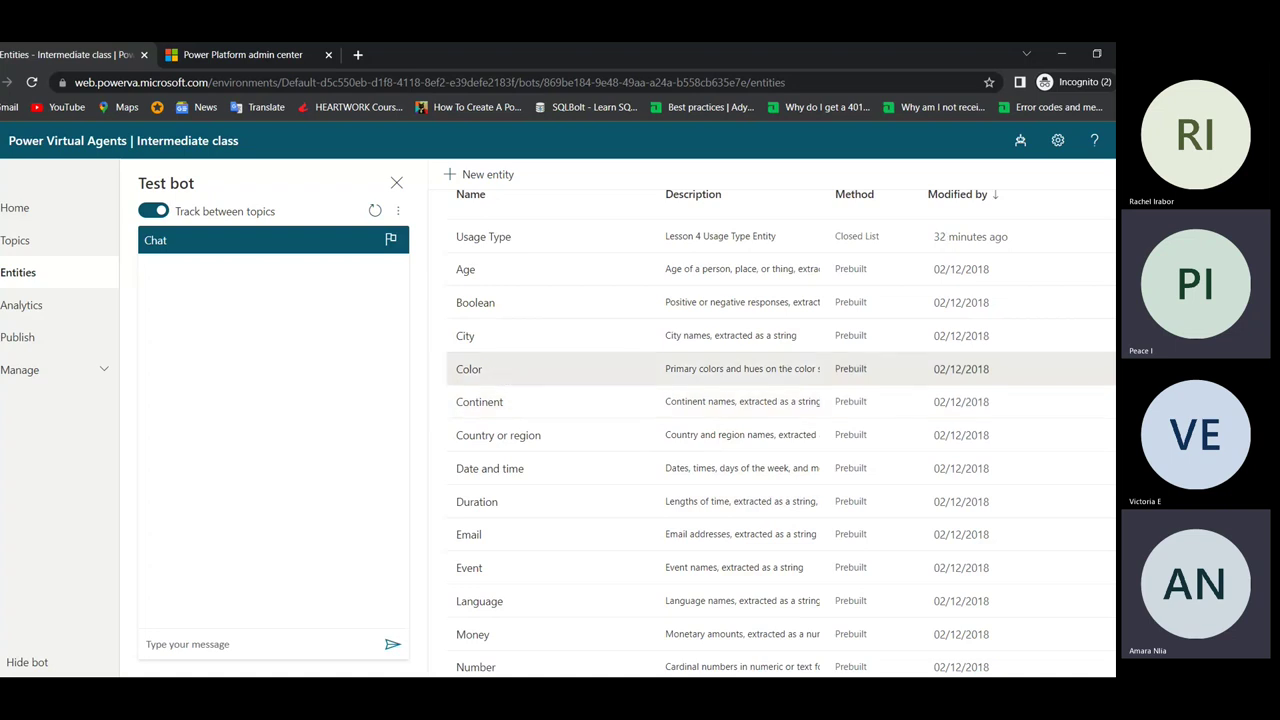
{"action": "scroll", "coordinate": [494, 363], "scroll_direction": "down", "scroll_amount": 4}
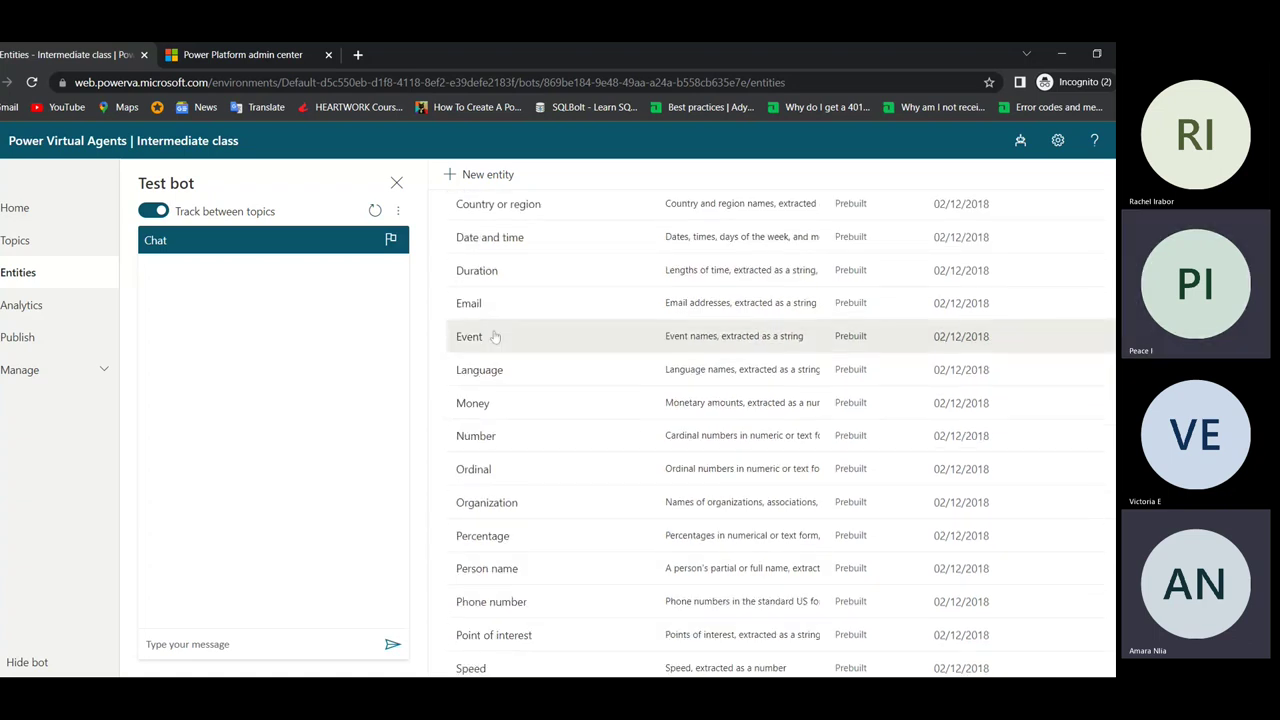
{"action": "scroll", "coordinate": [543, 409], "scroll_direction": "down", "scroll_amount": 4}
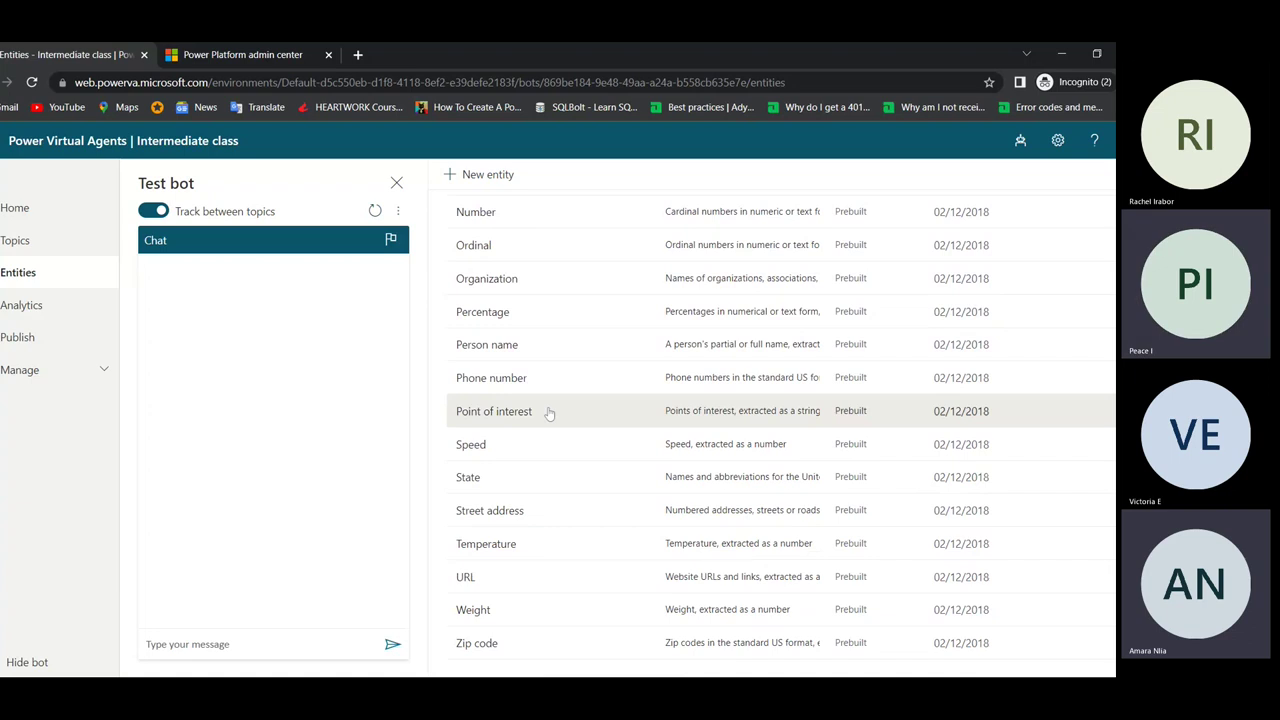
{"action": "scroll", "coordinate": [545, 488], "scroll_direction": "up", "scroll_amount": 3}
{"action": "scroll", "coordinate": [545, 488], "scroll_direction": "up", "scroll_amount": 3}
{"action": "scroll", "coordinate": [543, 500], "scroll_direction": "down", "scroll_amount": 3}
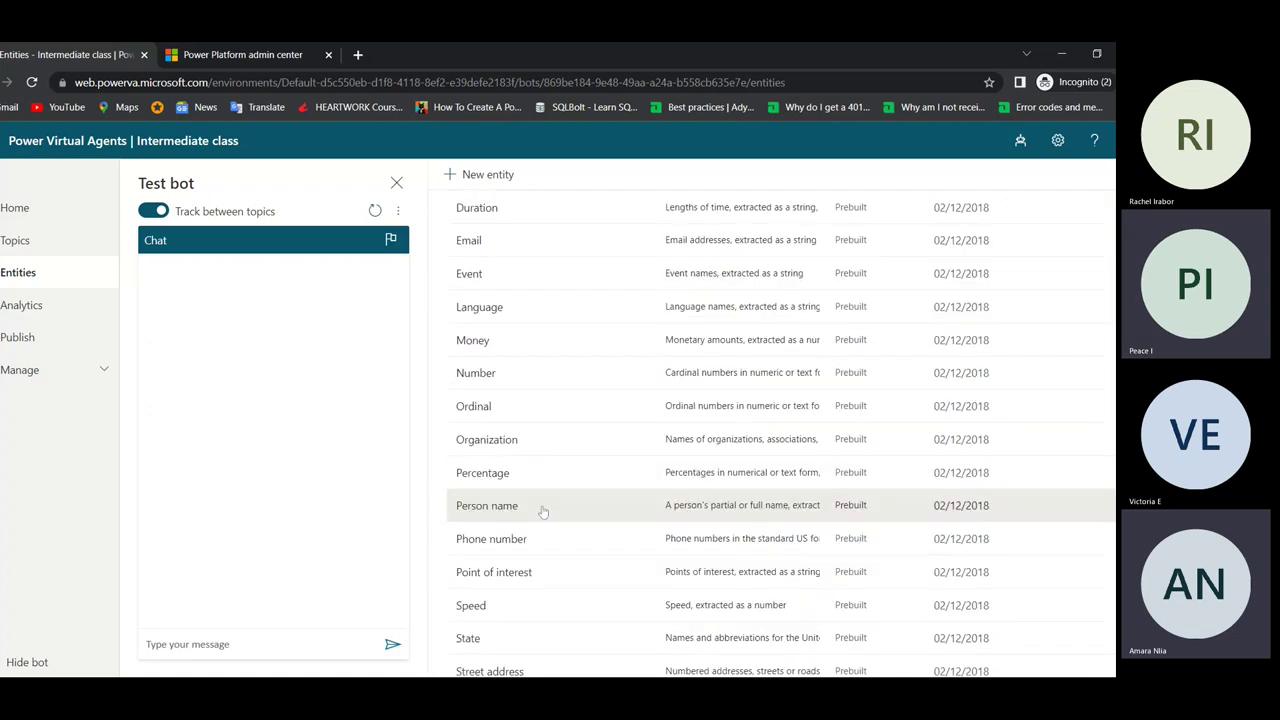
{"action": "scroll", "coordinate": [520, 330], "scroll_direction": "up", "scroll_amount": 1}
{"action": "scroll", "coordinate": [498, 378], "scroll_direction": "up", "scroll_amount": 3}
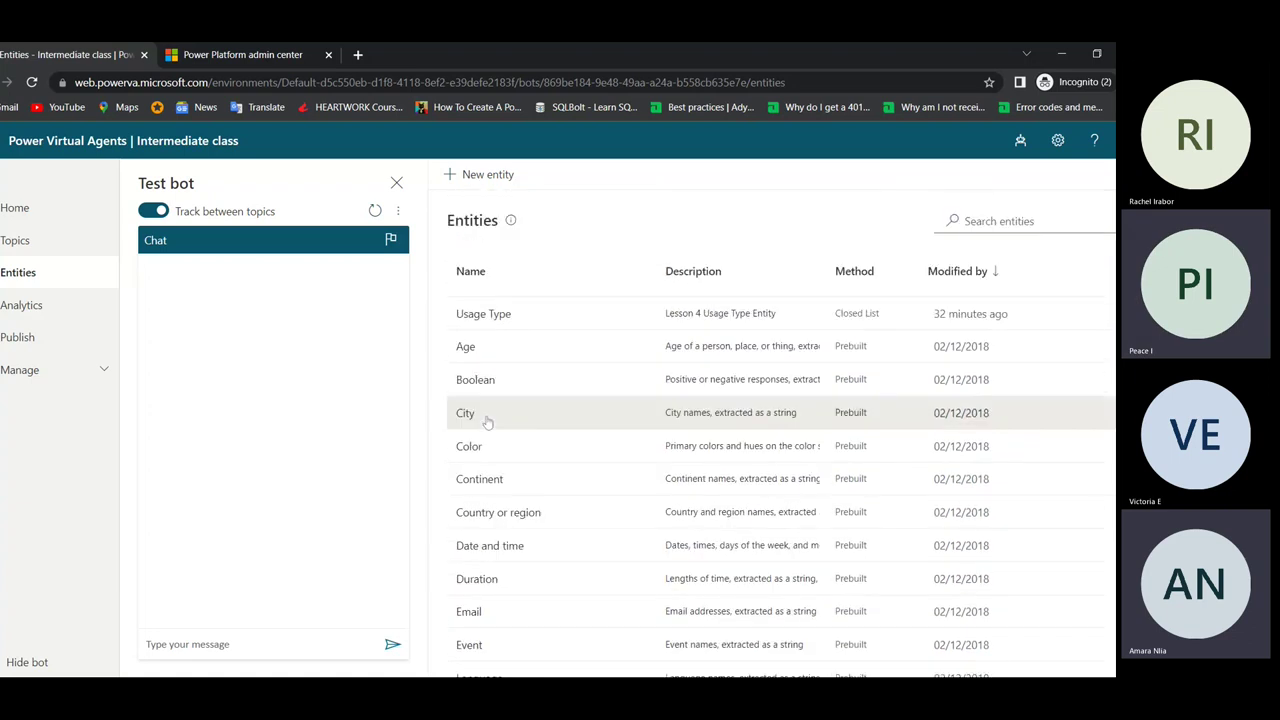
{"action": "scroll", "coordinate": [503, 413], "scroll_direction": "down", "scroll_amount": 1}
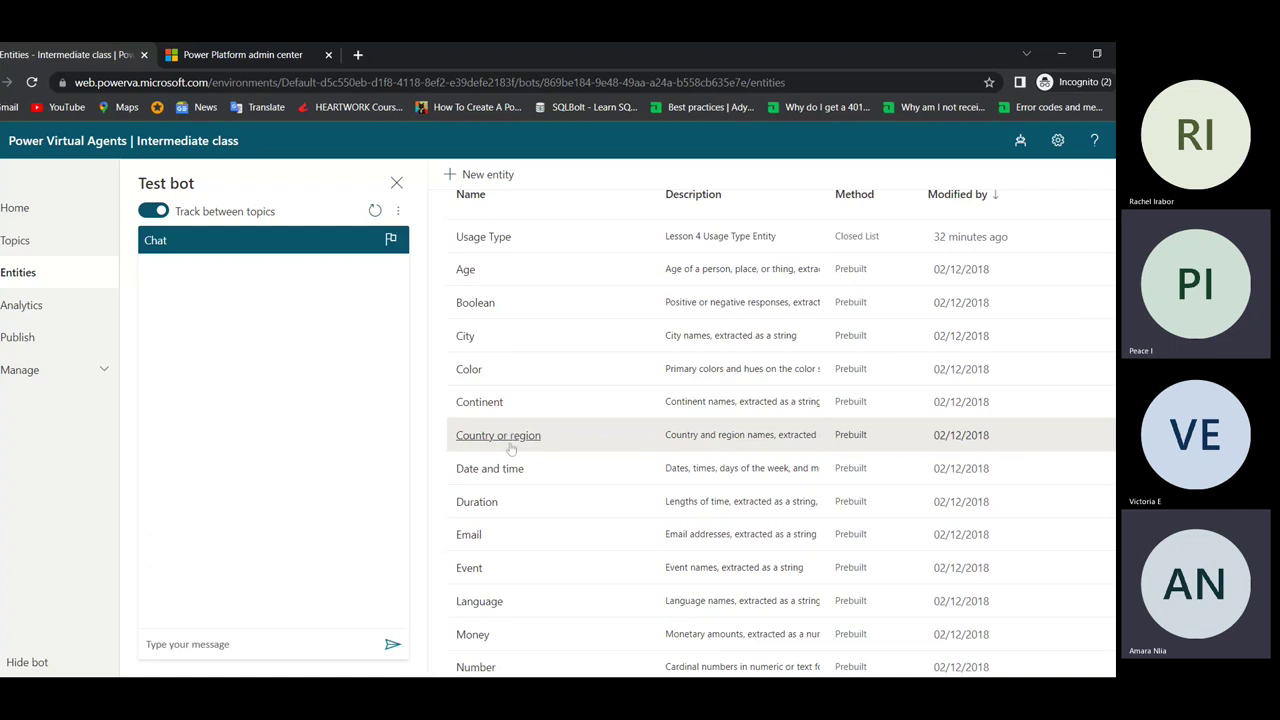
Step: Switch to the Power Virtual Agents knowledge check on Microsoft Learn and answer the conversation path question with "Topics"
{"action": "scroll", "coordinate": [511, 449], "scroll_direction": "down", "scroll_amount": 1}
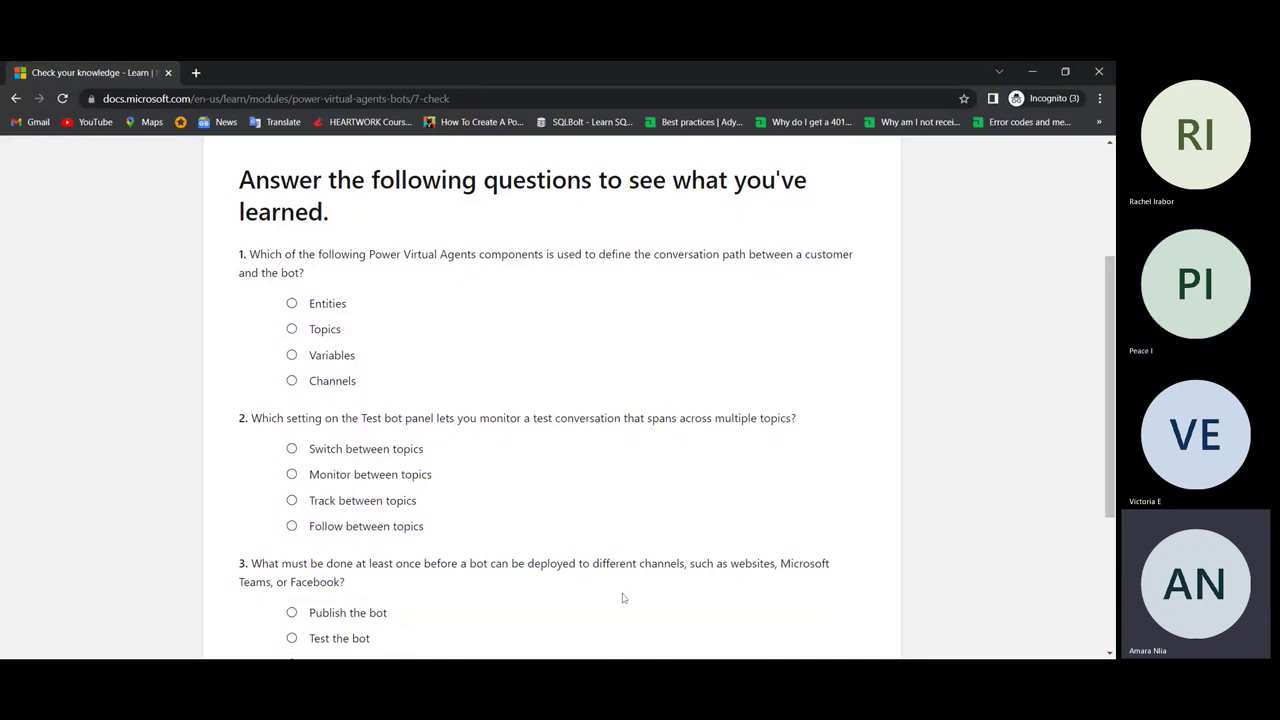
{"action": "scroll", "coordinate": [690, 297], "scroll_direction": "down", "scroll_amount": 2}
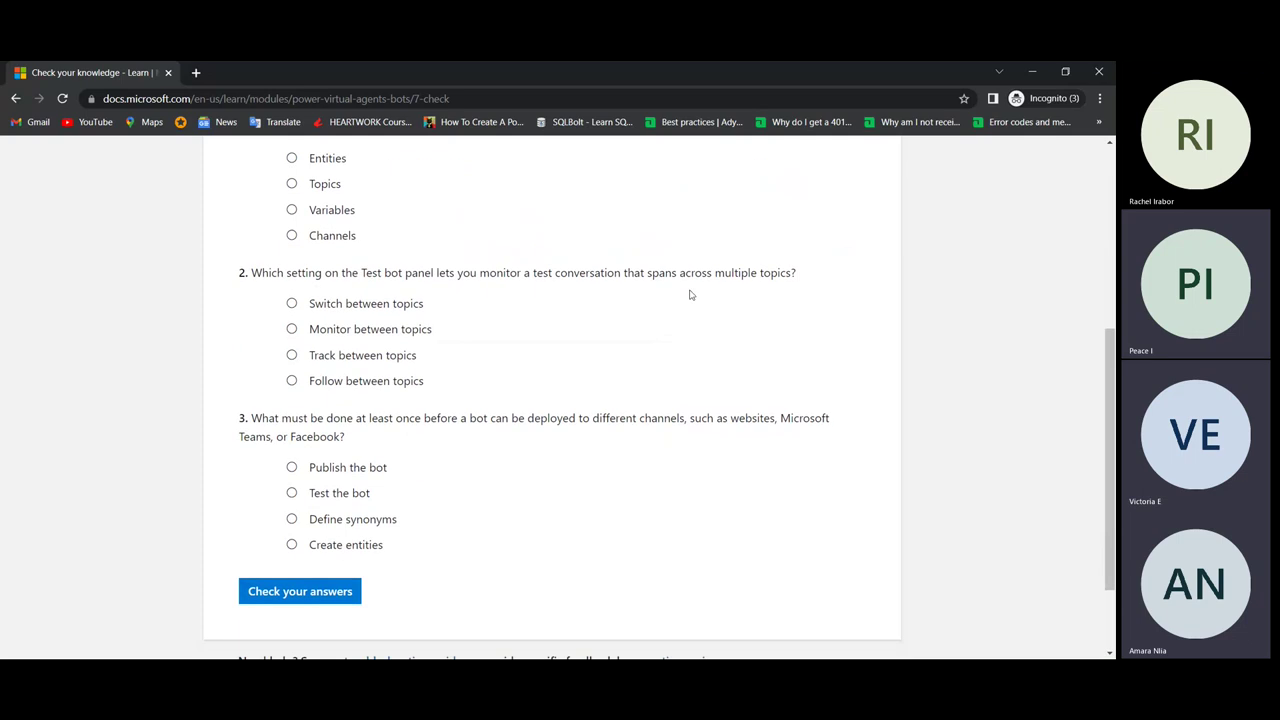
{"action": "scroll", "coordinate": [690, 297], "scroll_direction": "up", "scroll_amount": 3}
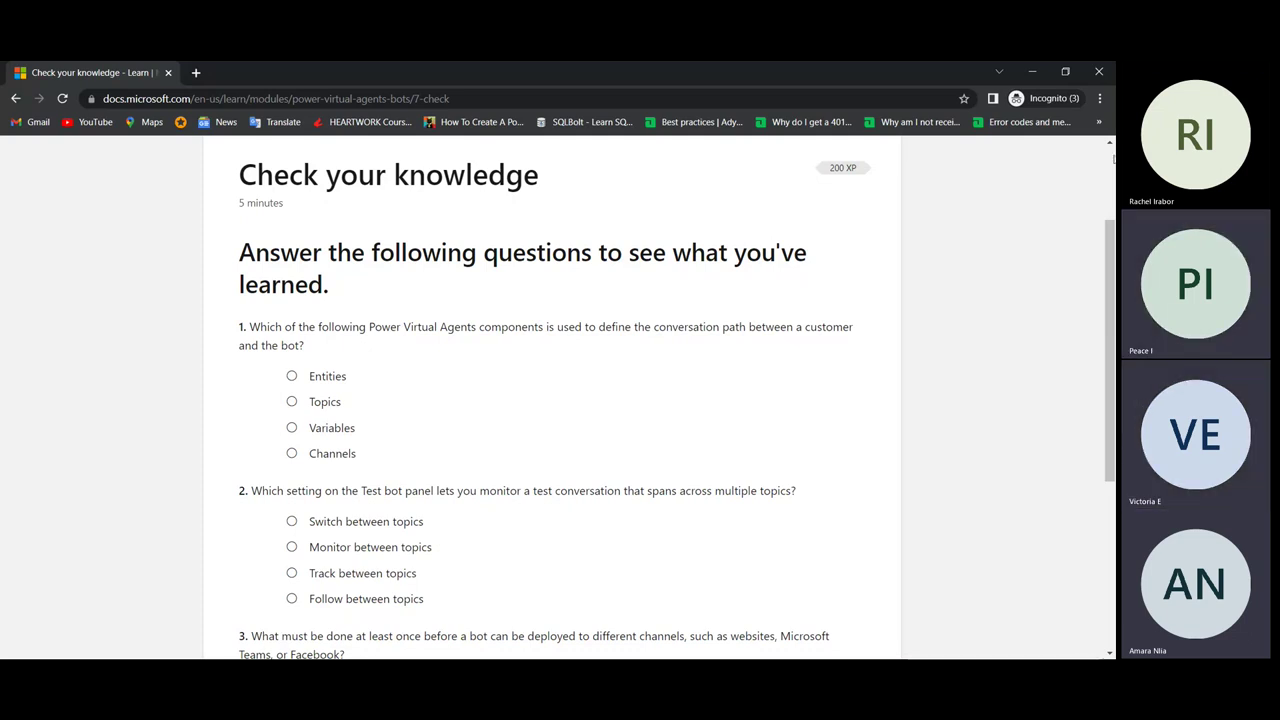
{"action": "left_click", "coordinate": [291, 402]}
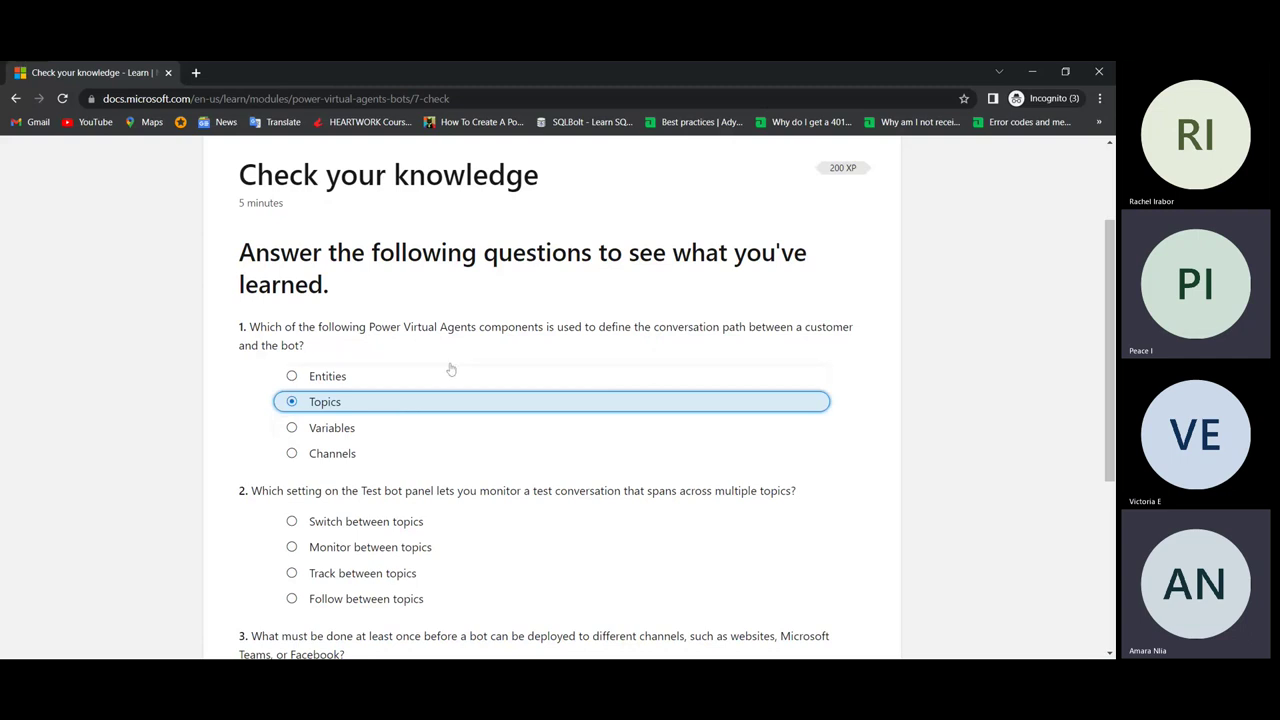
Step: Answer the question about monitoring a test conversation across multiple topics with "Track between topics"
{"action": "scroll", "coordinate": [386, 376], "scroll_direction": "down", "scroll_amount": 1}
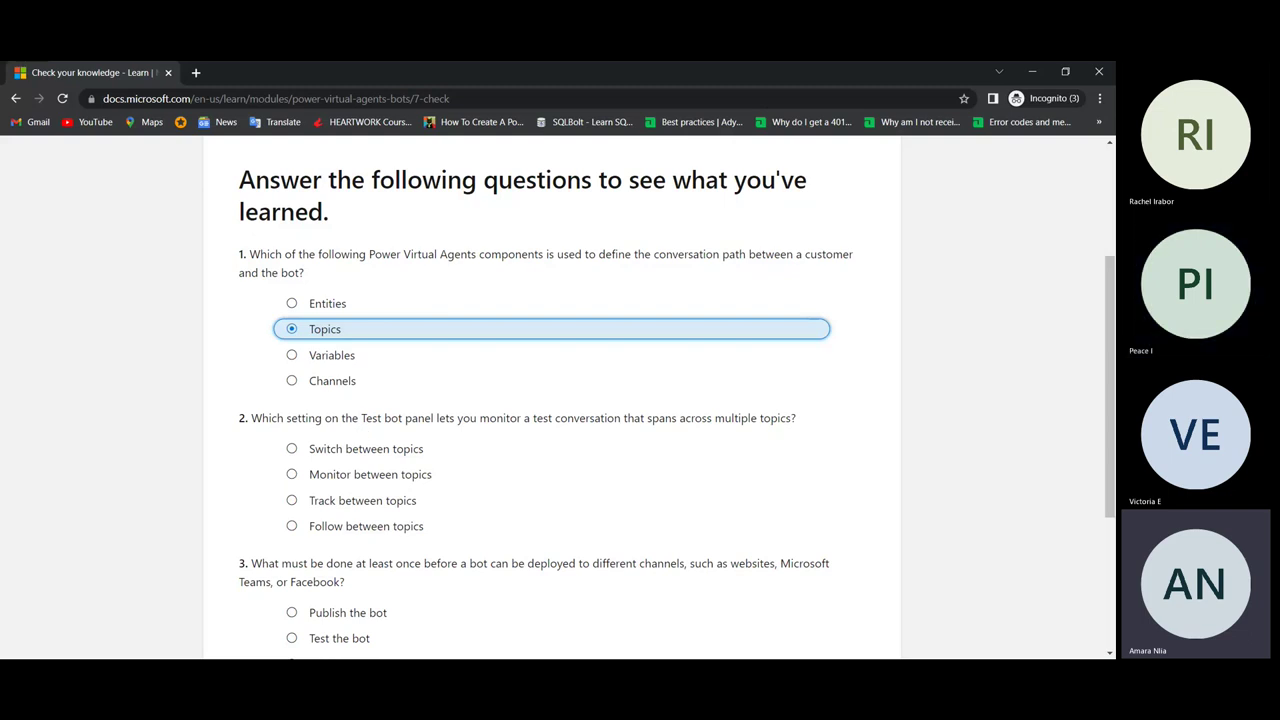
{"action": "left_click_drag", "start_coordinate": [548, 418], "coordinate": [810, 424]}
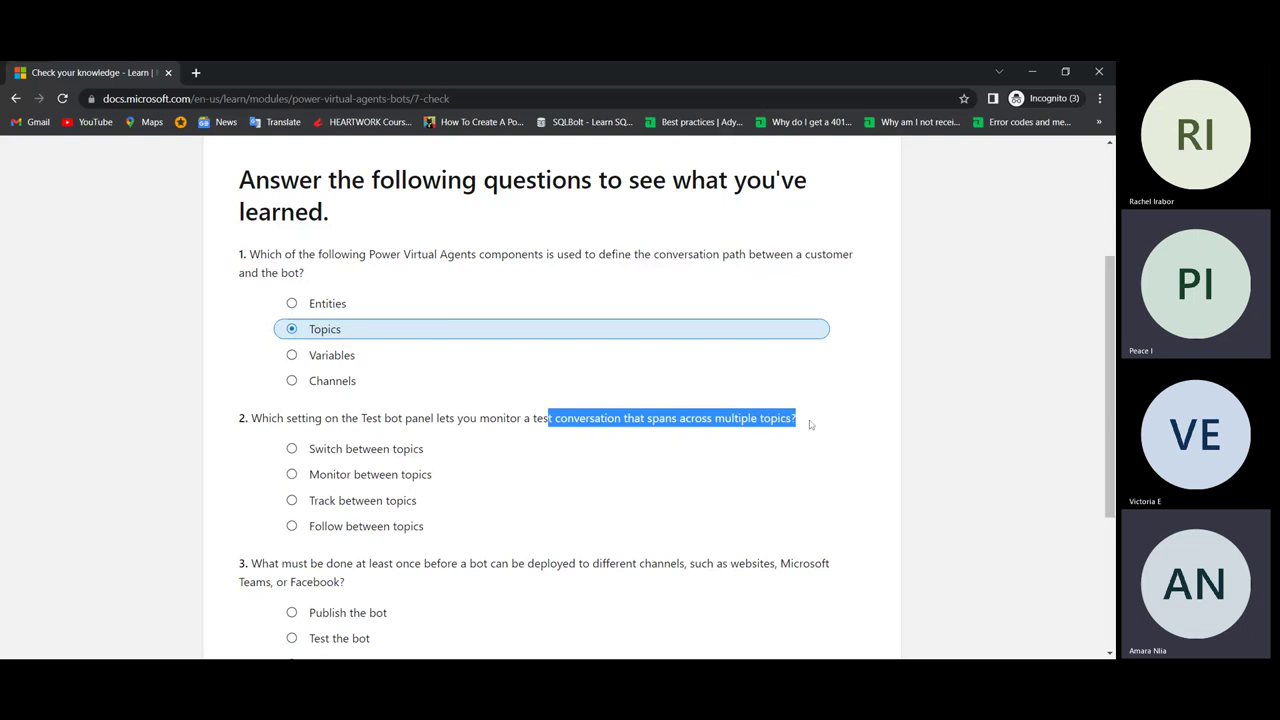
{"action": "left_click", "coordinate": [813, 427]}
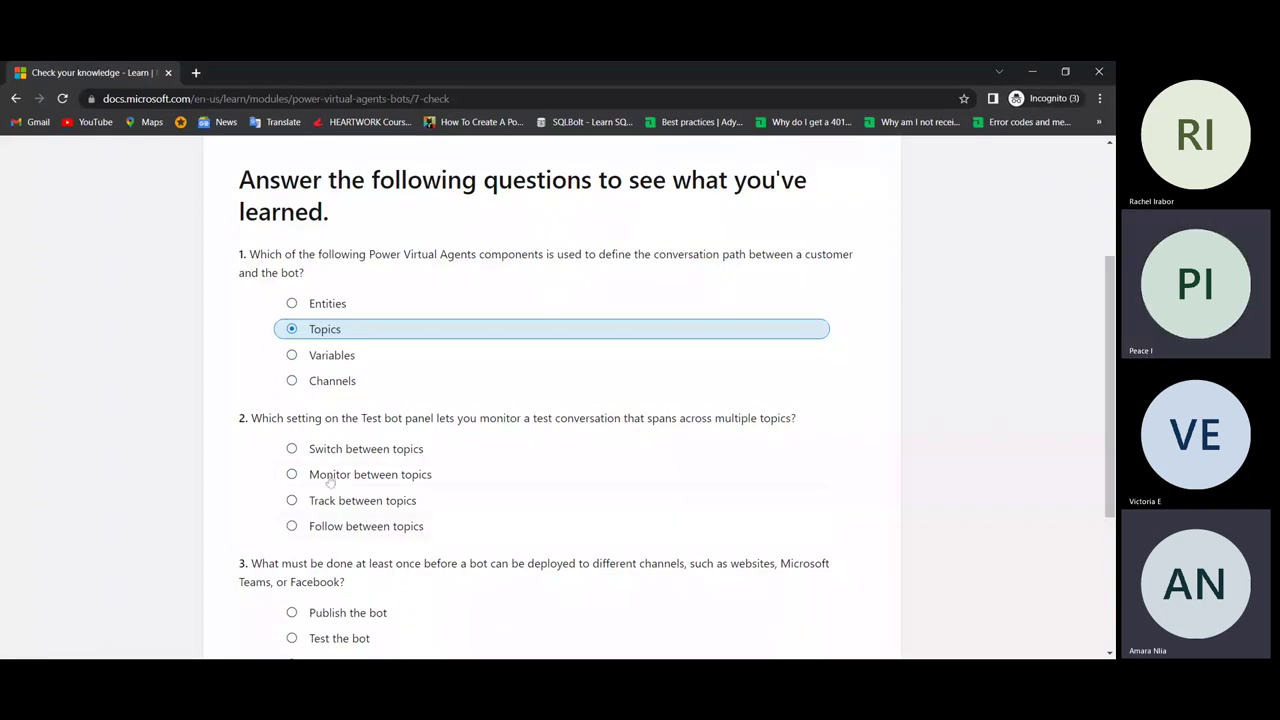
{"action": "left_click", "coordinate": [304, 505]}
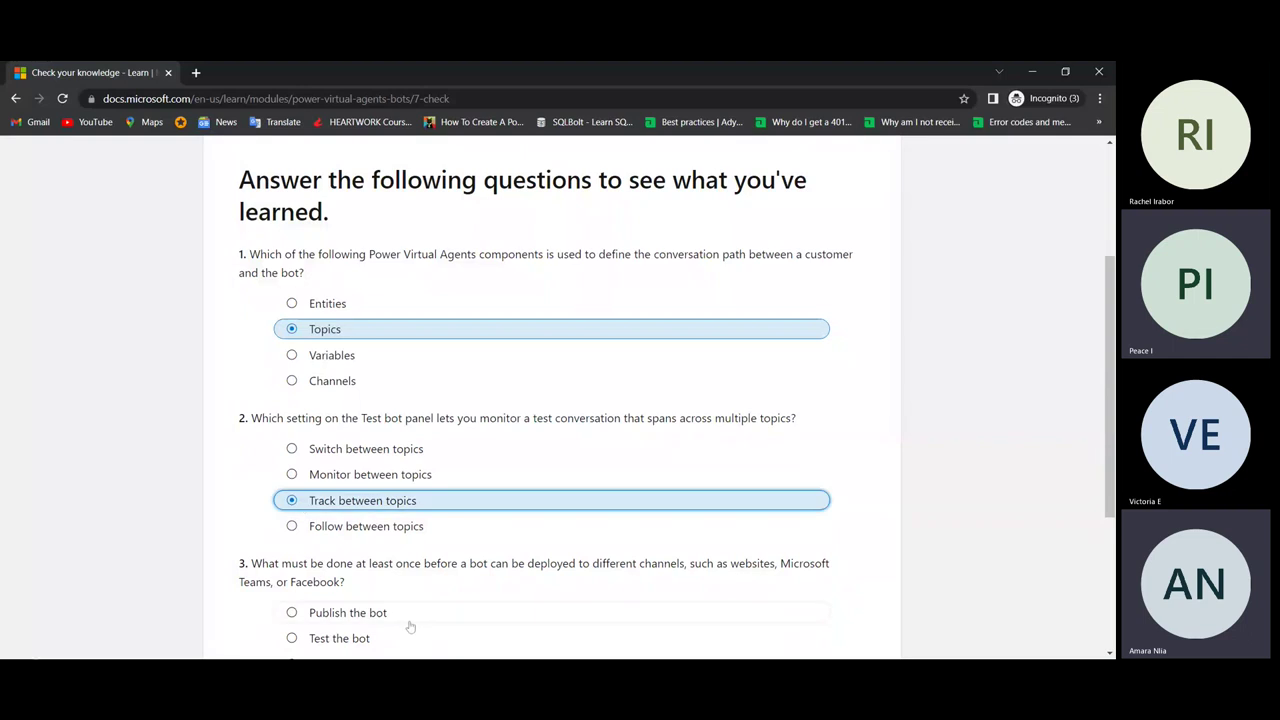
Step: Answer the channel deployment question with "Publish the bot", then check the quiz answers and dismiss the completion dialog
{"action": "scroll", "coordinate": [410, 627], "scroll_direction": "down", "scroll_amount": 3}
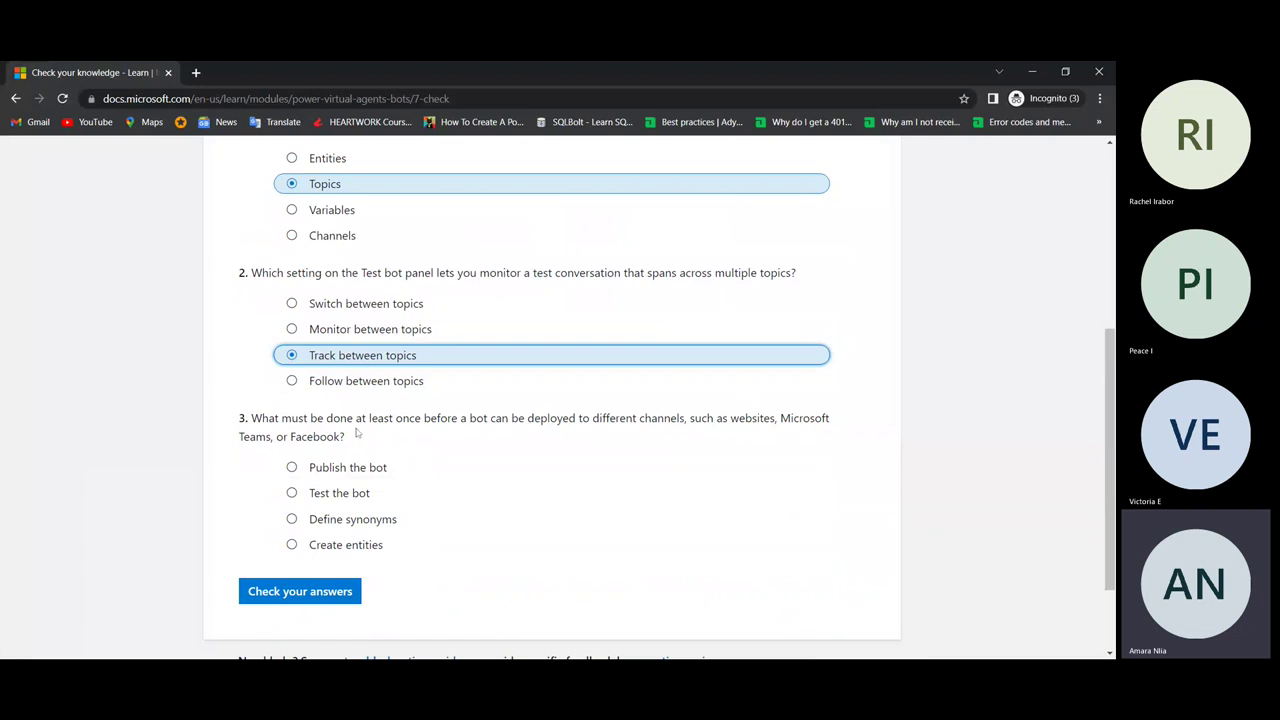
{"action": "left_click", "coordinate": [292, 472]}
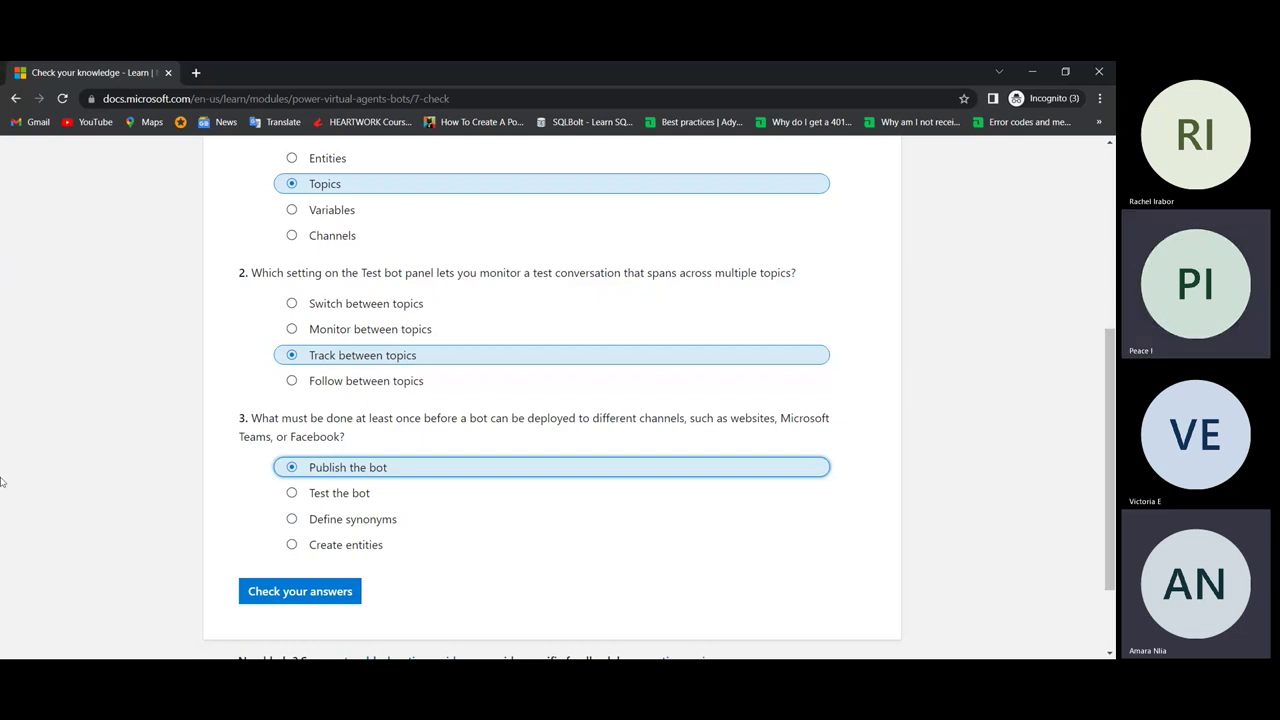
{"action": "left_click", "coordinate": [275, 592]}
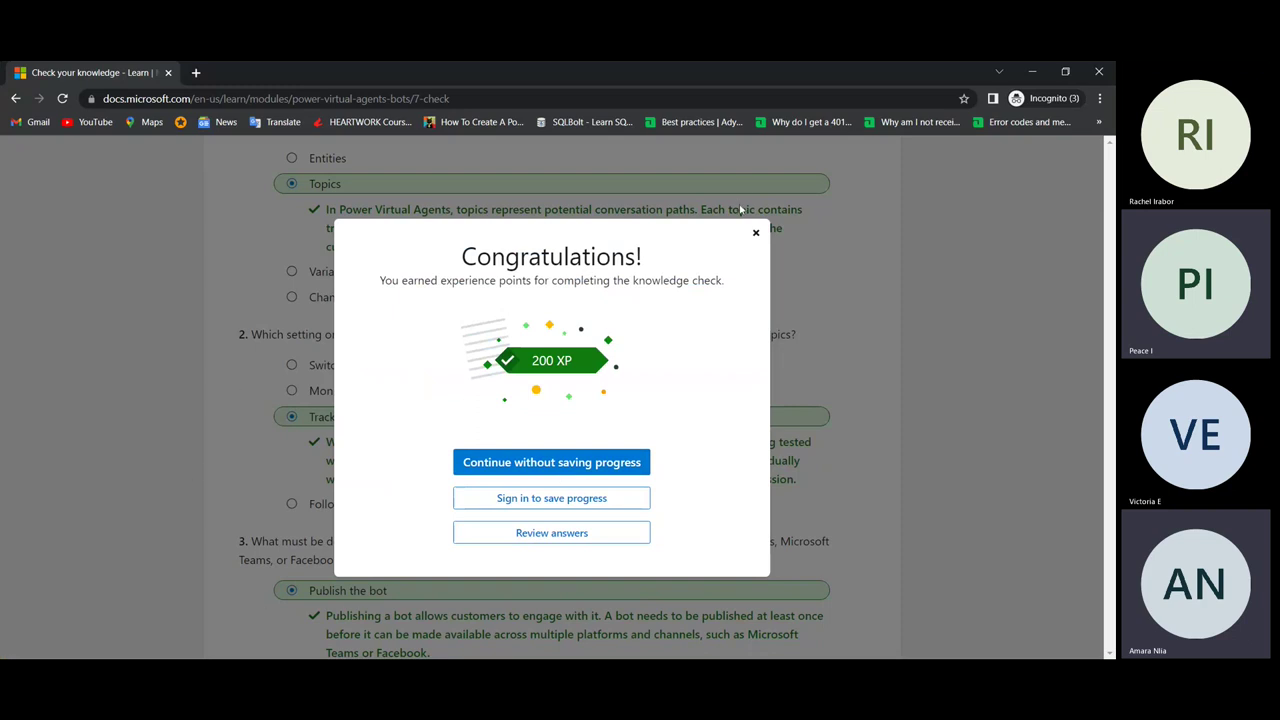
{"action": "left_click", "coordinate": [755, 233]}
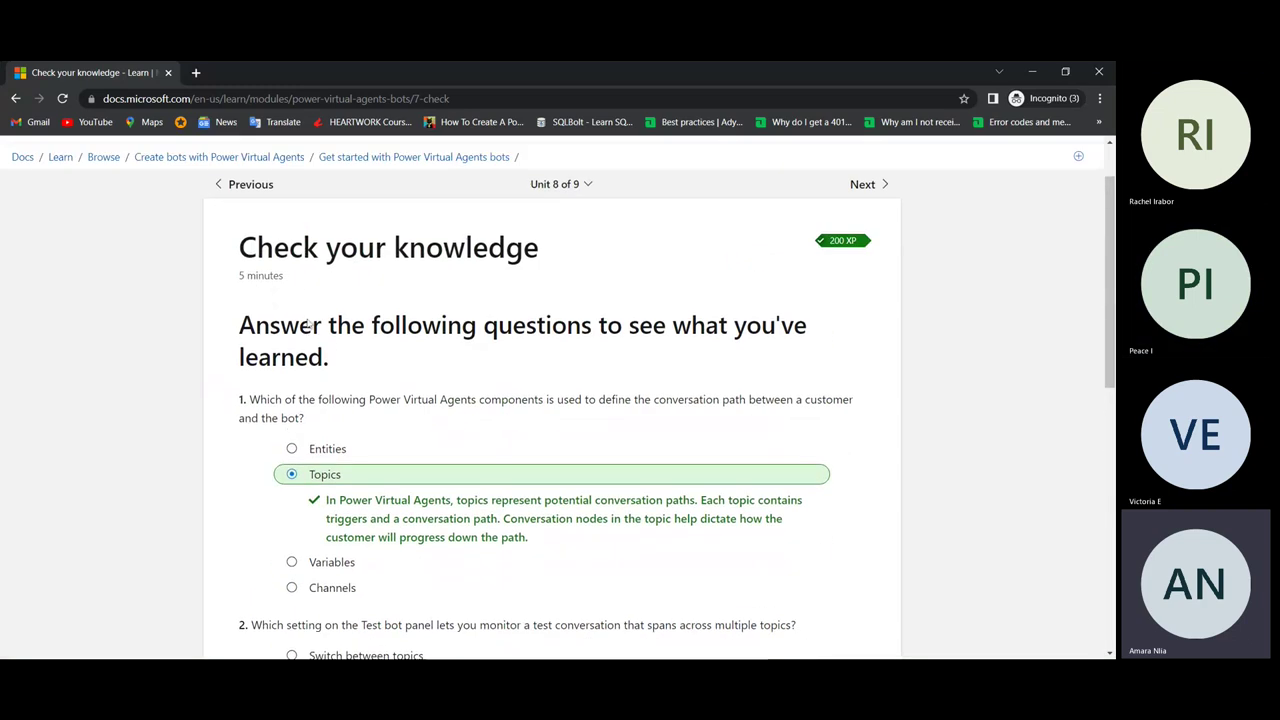
{"action": "scroll", "coordinate": [755, 240], "scroll_direction": "down", "scroll_amount": 4}
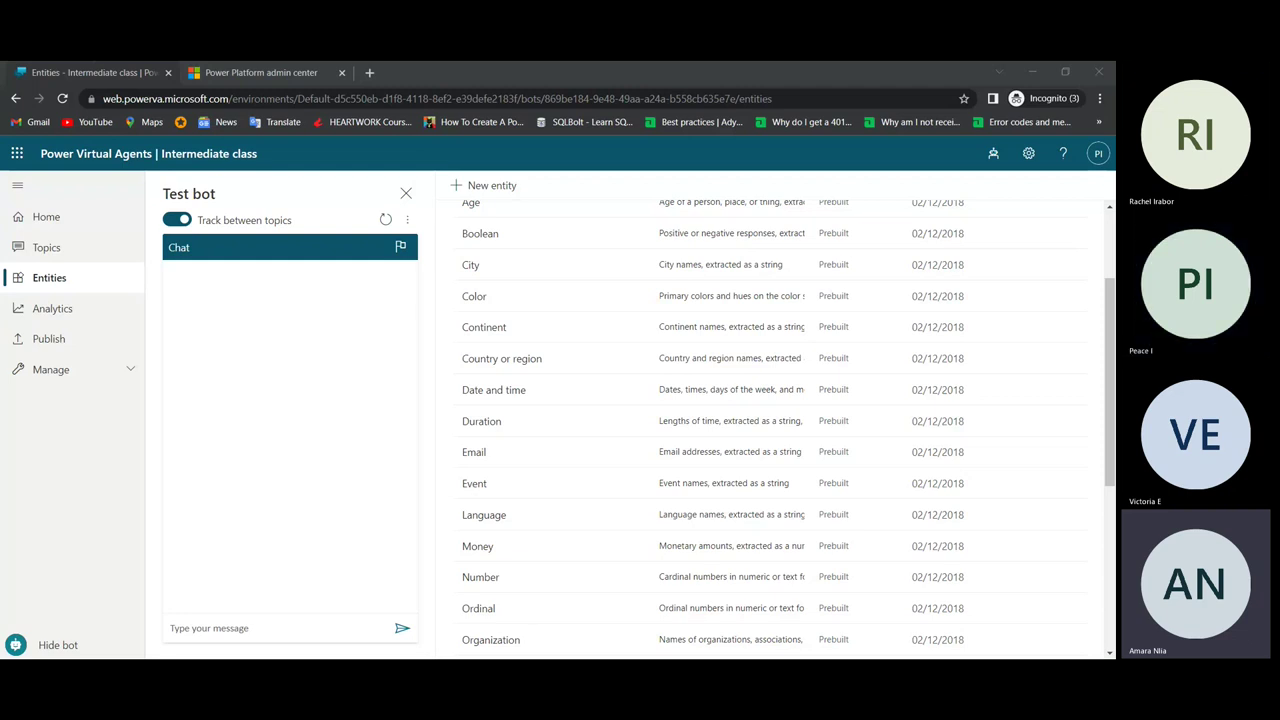
Step: Return to the bot in Power Virtual Agents and open the turned-off copy of the Lesson 3 topic
{"action": "left_click", "coordinate": [1012, 77]}
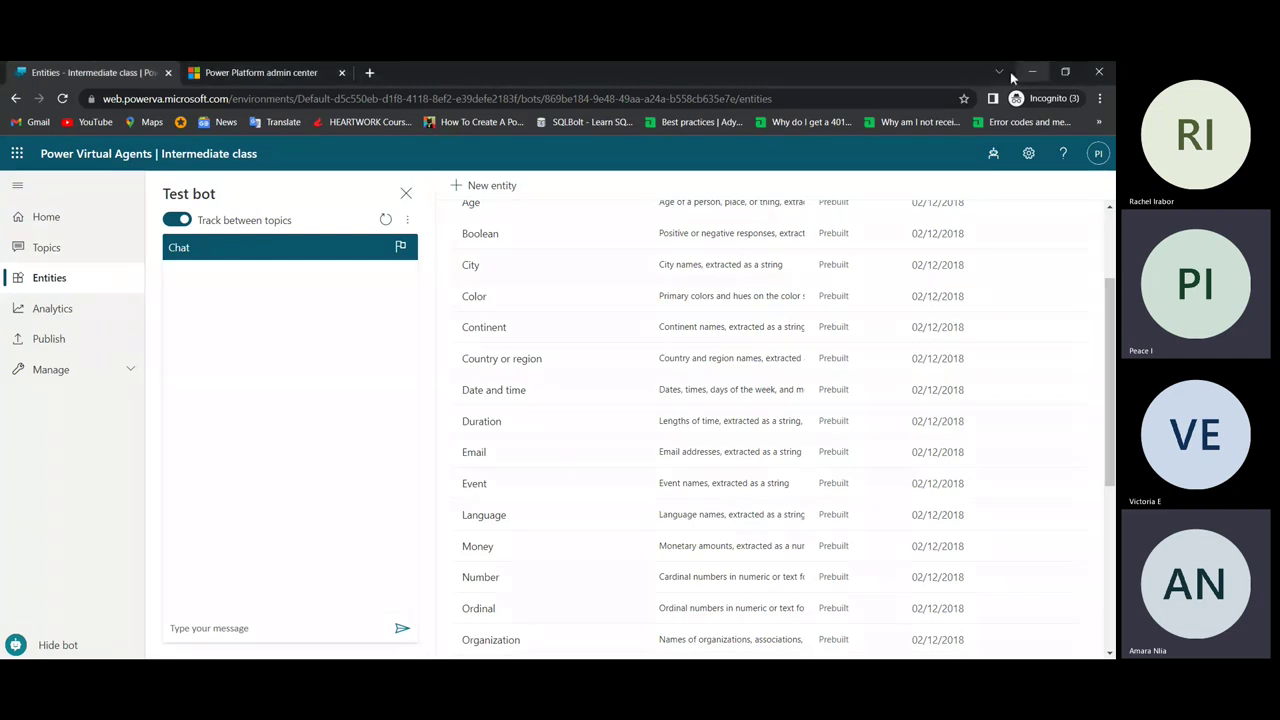
{"action": "scroll", "coordinate": [668, 362], "scroll_direction": "up", "scroll_amount": 2}
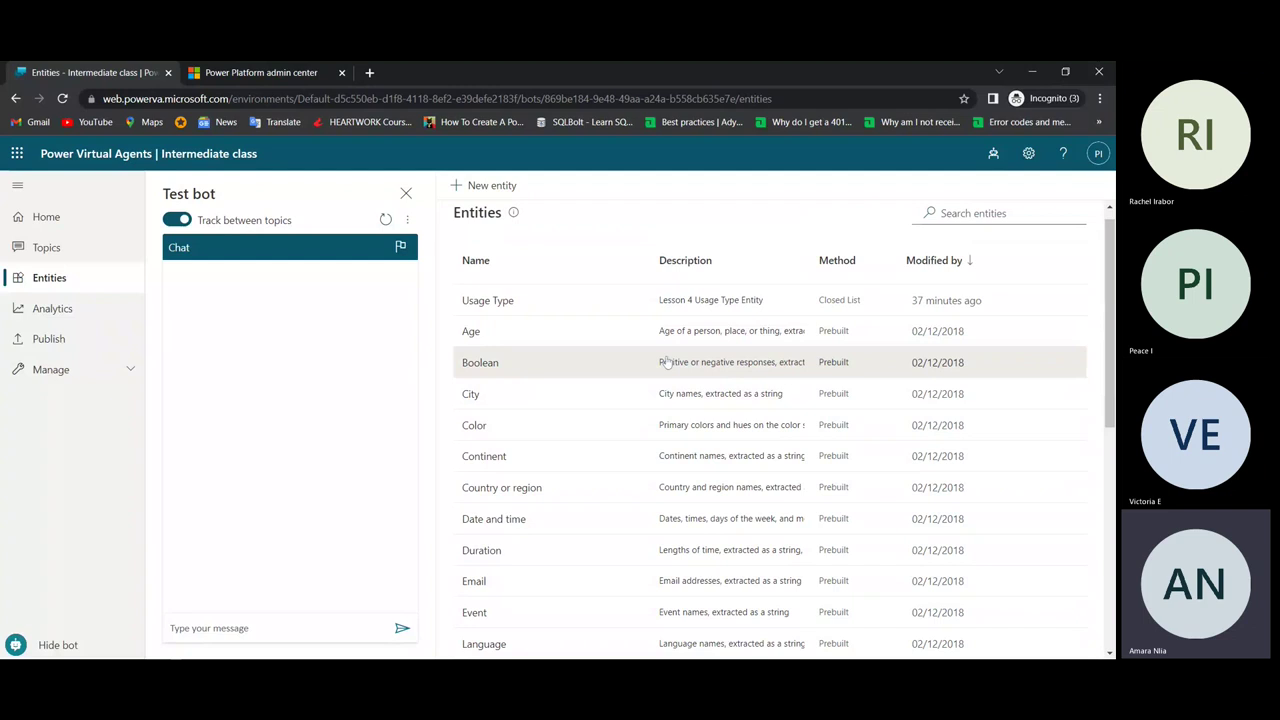
{"action": "scroll", "coordinate": [668, 362], "scroll_direction": "down", "scroll_amount": 1}
{"action": "scroll", "coordinate": [640, 520], "scroll_direction": "down", "scroll_amount": 4}
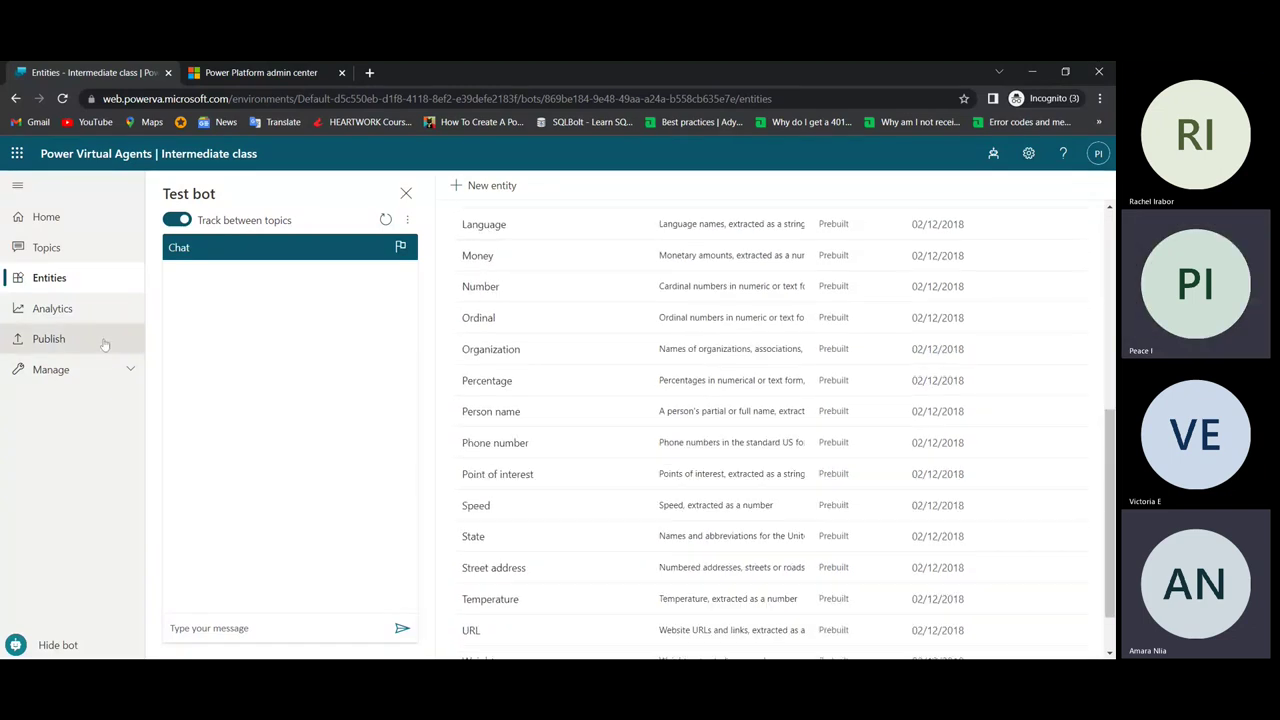
{"action": "left_click", "coordinate": [47, 252]}
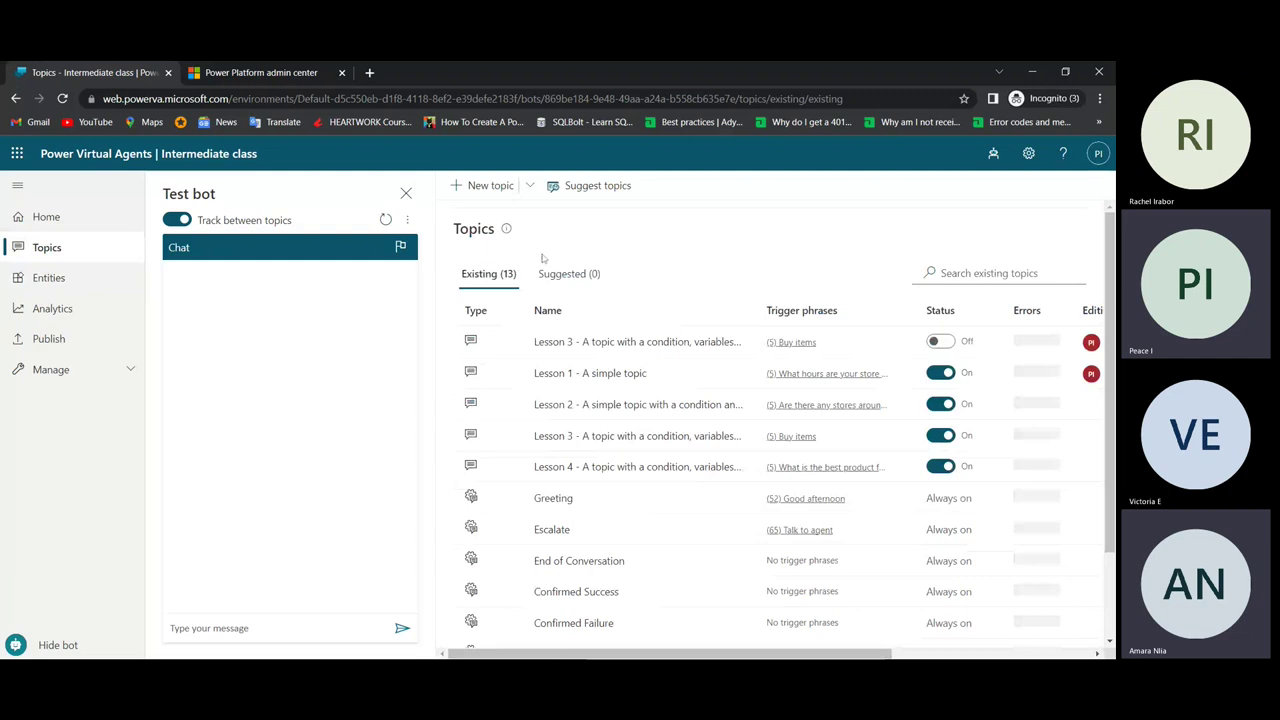
{"action": "left_click", "coordinate": [589, 345]}
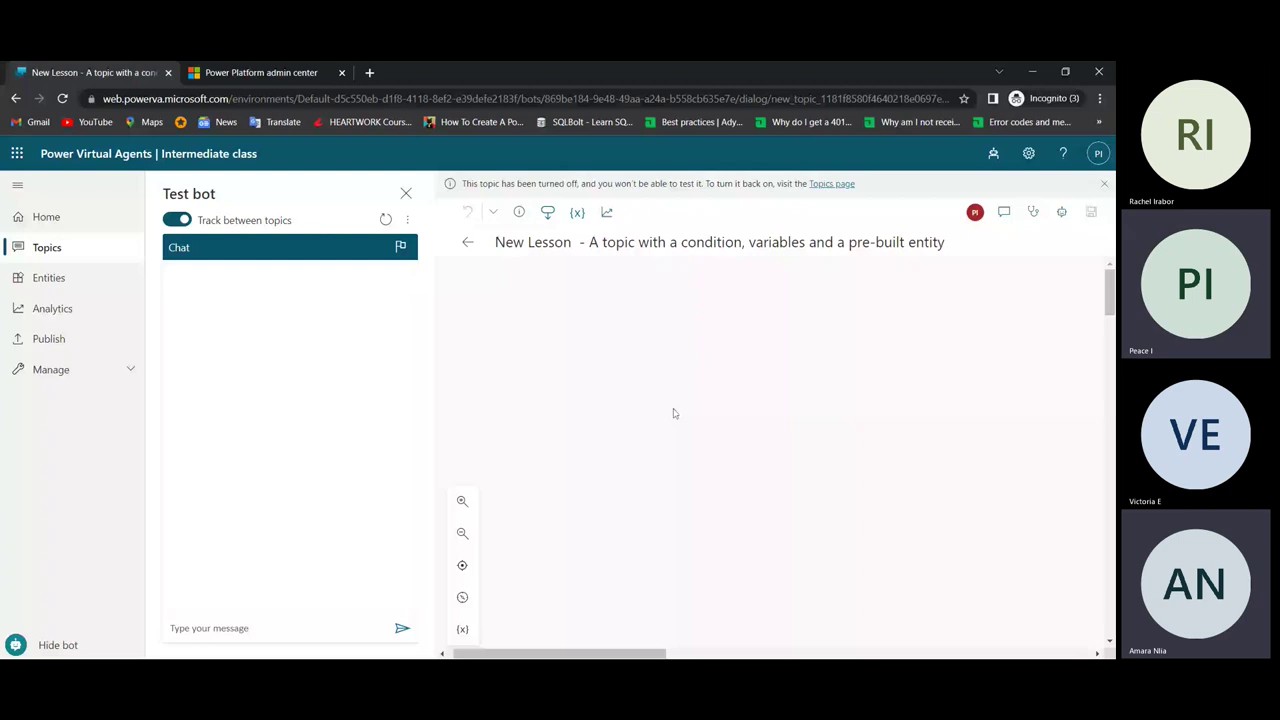
Step: Examine the topic's conversation flow, covering the trigger phrases, order message, shipping state question, condition branches and end of conversation
{"action": "scroll", "coordinate": [600, 494], "scroll_direction": "down", "scroll_amount": 3}
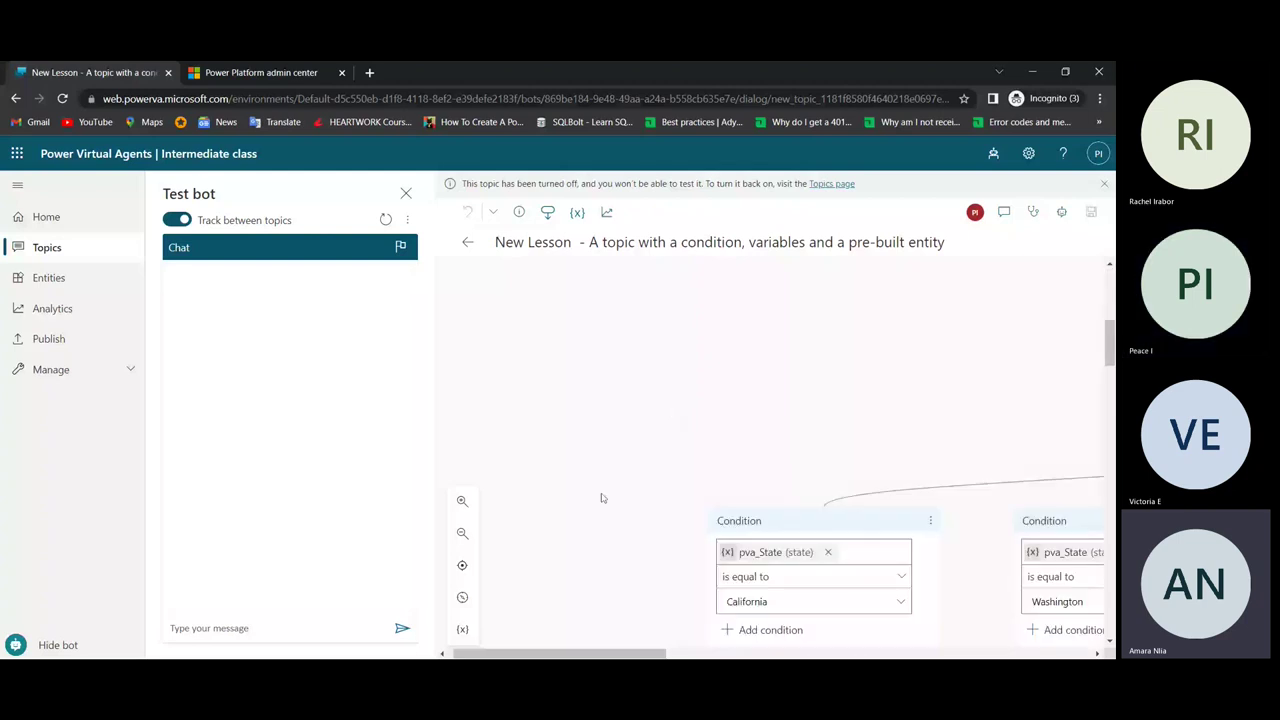
{"action": "scroll", "coordinate": [601, 497], "scroll_direction": "up", "scroll_amount": 2}
{"action": "left_click_drag", "start_coordinate": [623, 653], "coordinate": [651, 652]}
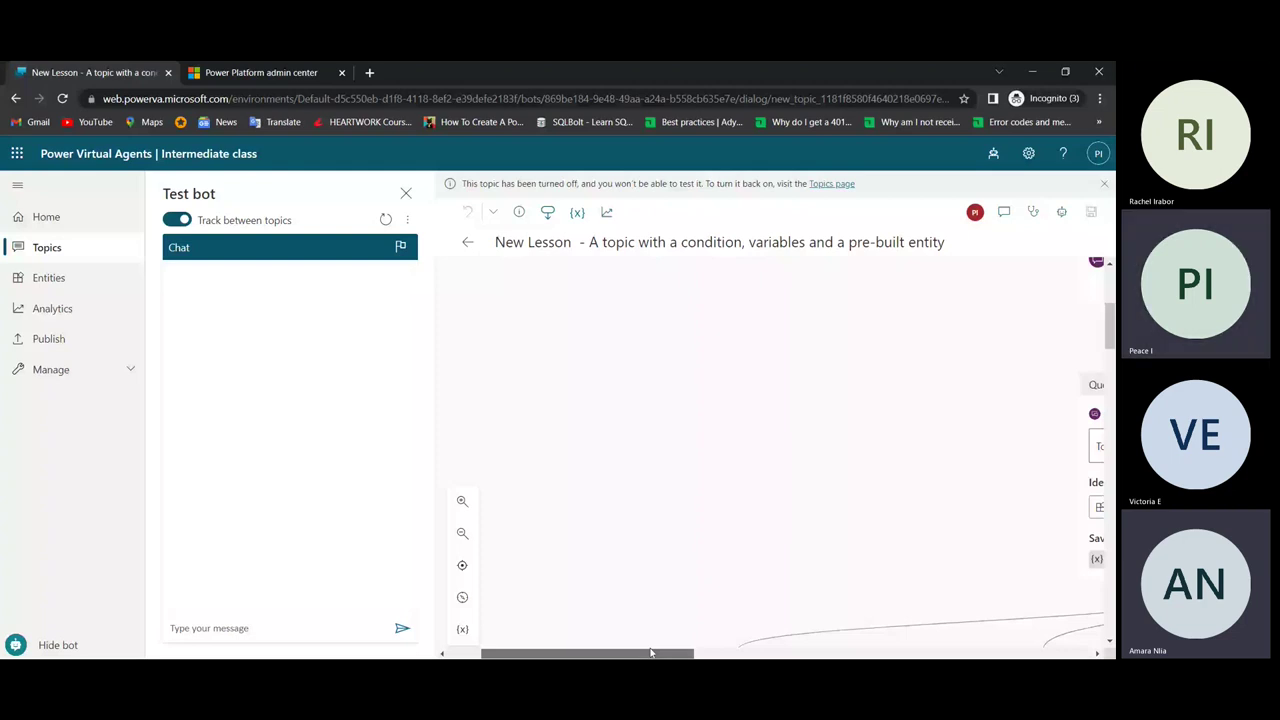
{"action": "left_click_drag", "start_coordinate": [650, 652], "coordinate": [810, 653]}
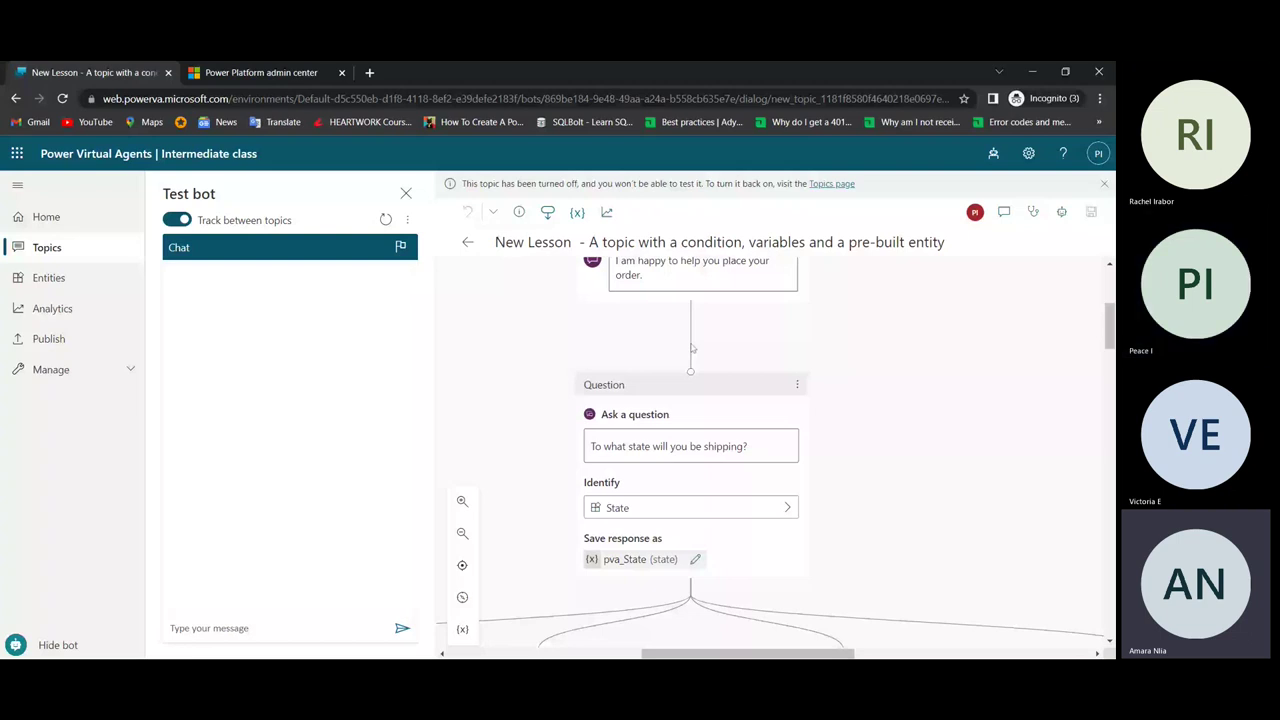
{"action": "scroll", "coordinate": [518, 440], "scroll_direction": "down", "scroll_amount": 10}
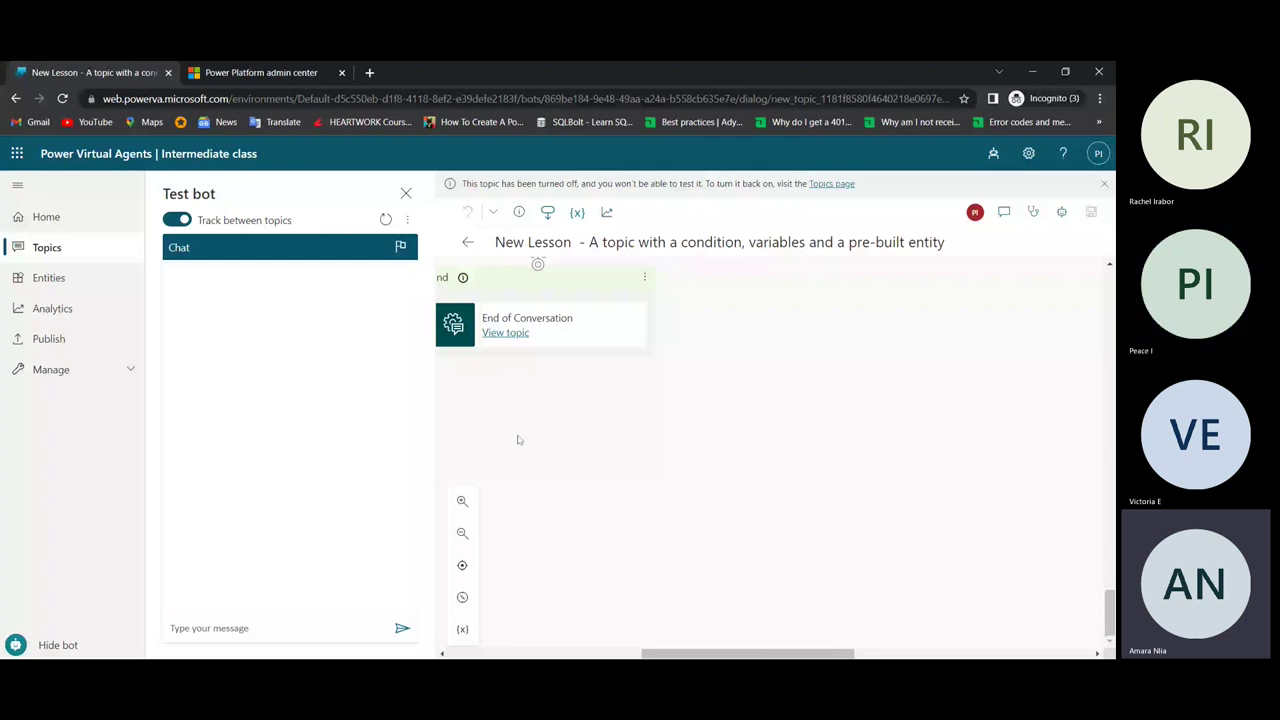
{"action": "scroll", "coordinate": [662, 367], "scroll_direction": "up", "scroll_amount": 10}
{"action": "scroll", "coordinate": [662, 367], "scroll_direction": "up", "scroll_amount": 1}
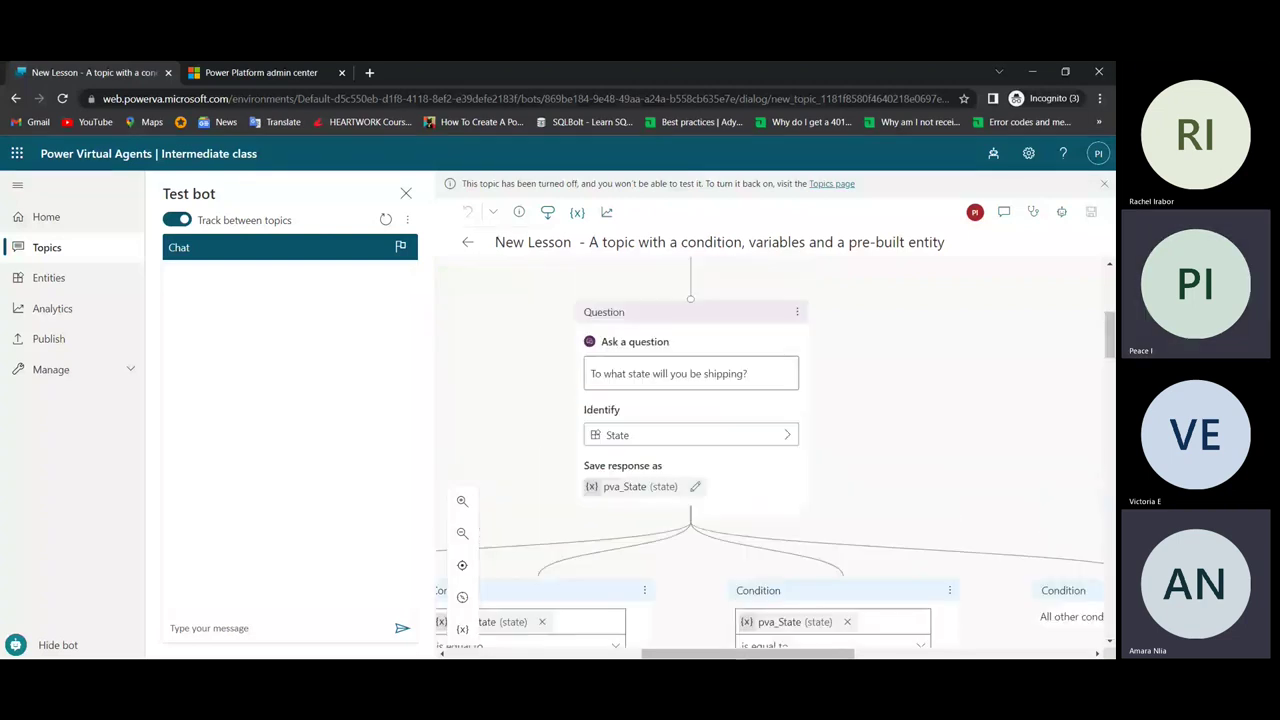
{"action": "scroll", "coordinate": [681, 375], "scroll_direction": "up", "scroll_amount": 2}
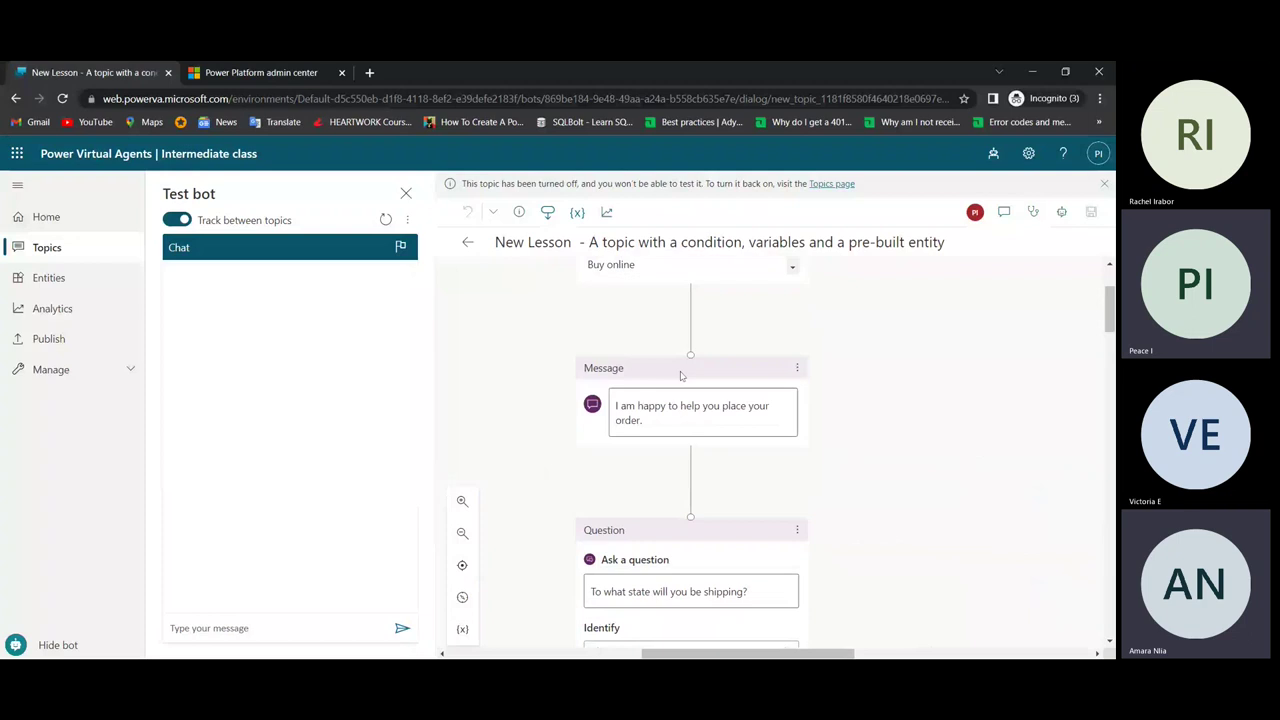
{"action": "scroll", "coordinate": [681, 375], "scroll_direction": "up", "scroll_amount": 1}
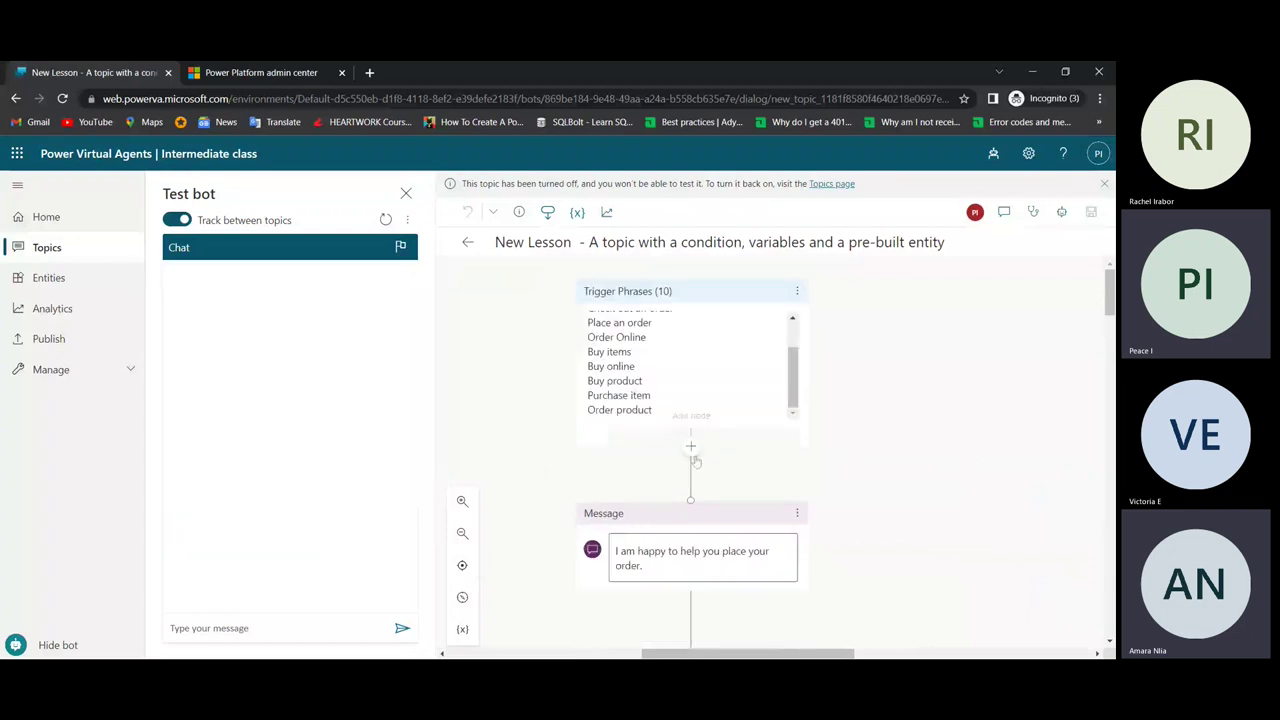
Step: Examine the node types available directly below the trigger phrases, including the flows offered for calling an action
{"action": "left_click", "coordinate": [690, 448]}
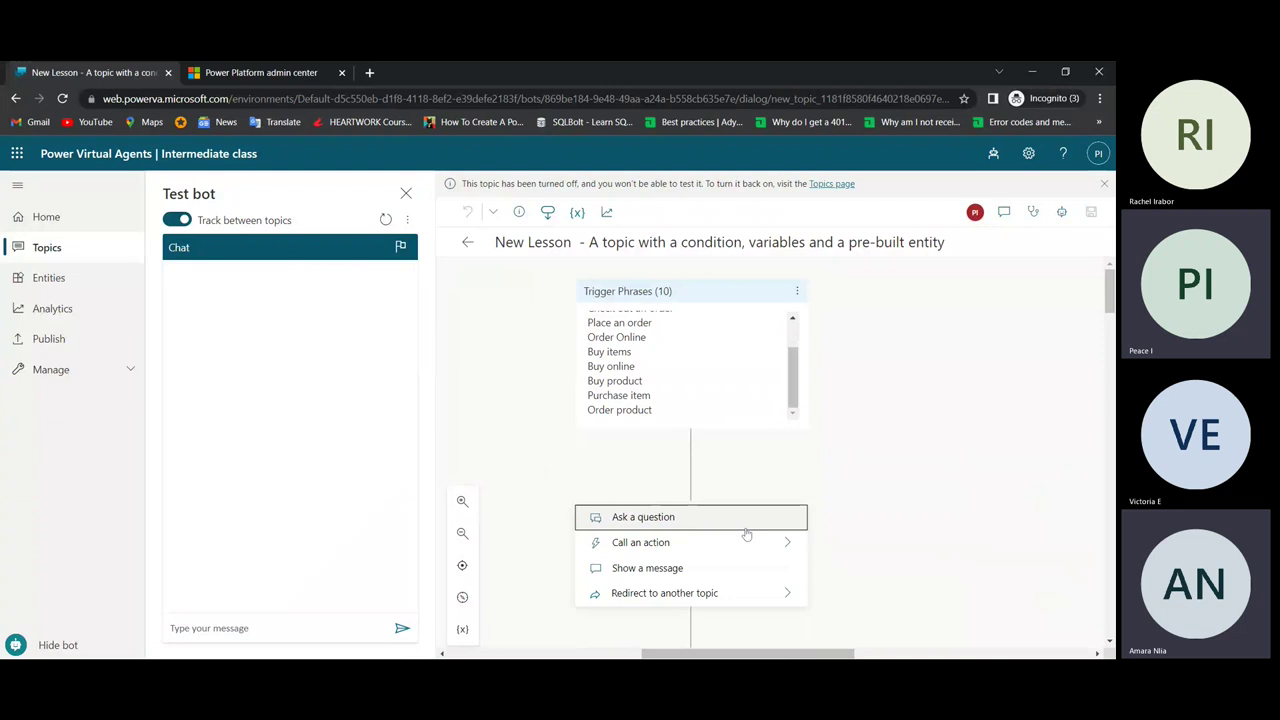
{"action": "left_click", "coordinate": [784, 541]}
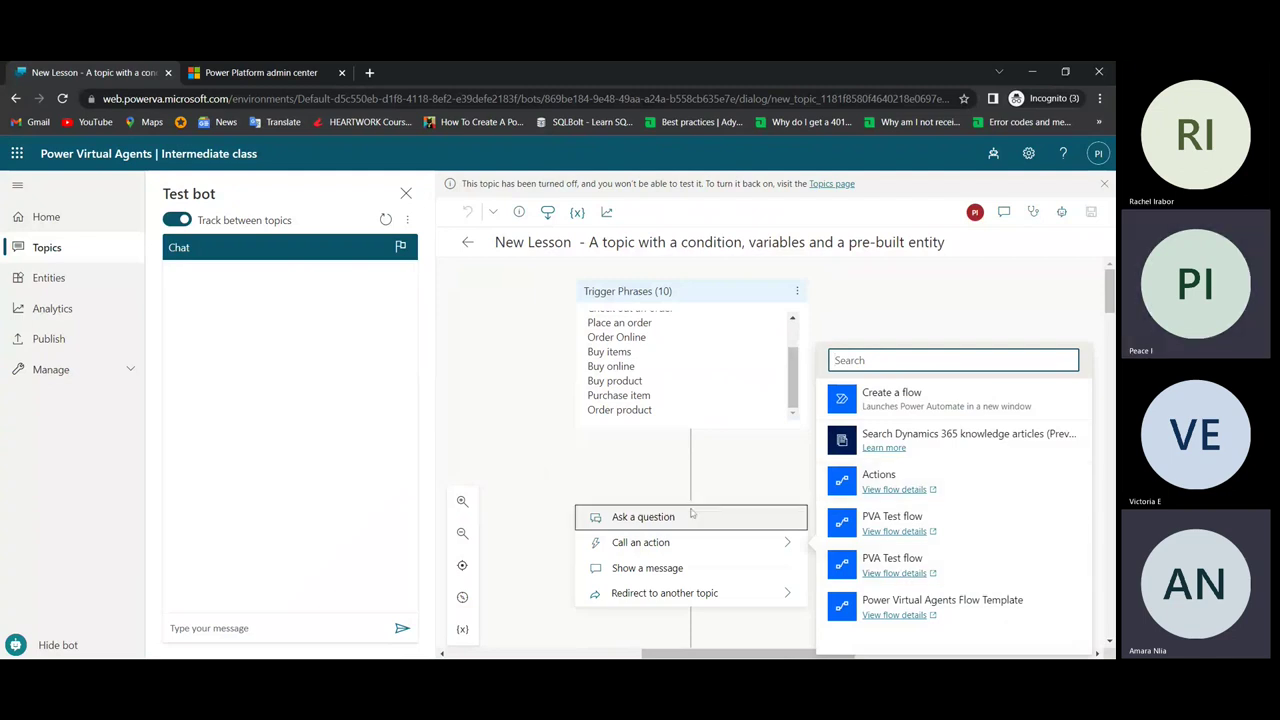
{"action": "scroll", "coordinate": [671, 536], "scroll_direction": "down", "scroll_amount": 1}
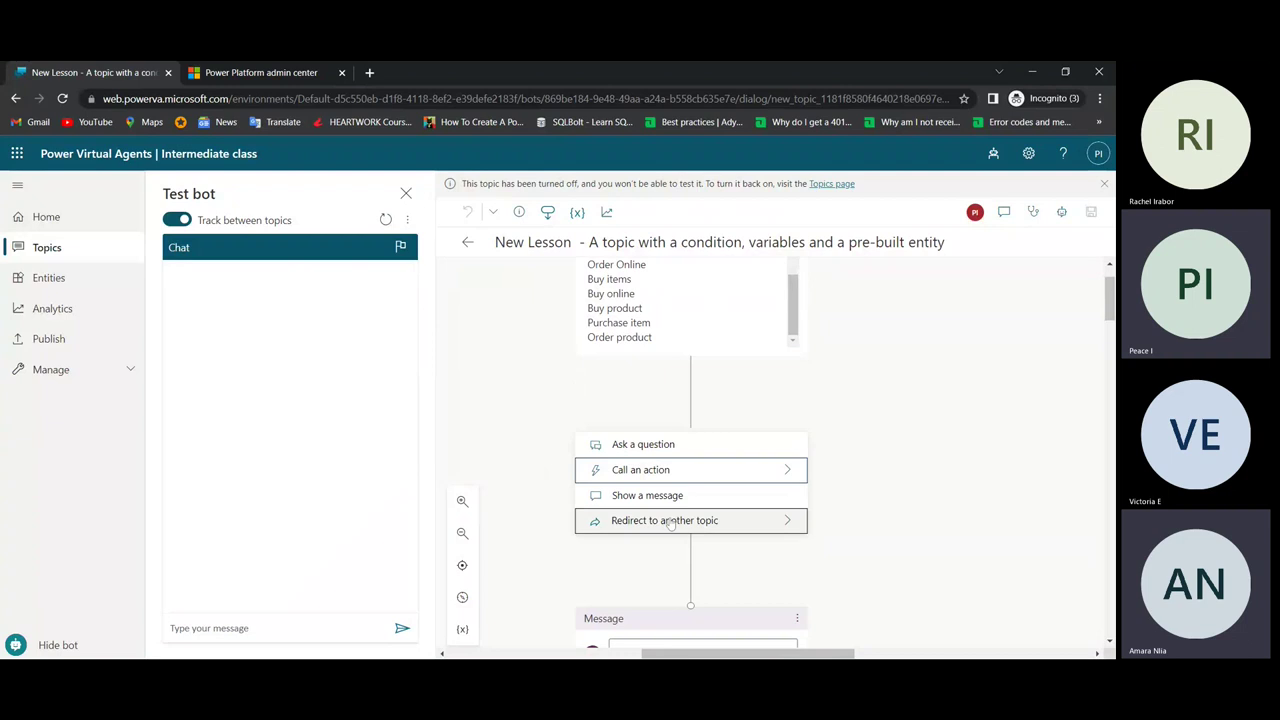
Step: Insert an empty message node between the trigger phrases and the order message, and delete that node again
{"action": "left_click", "coordinate": [684, 497]}
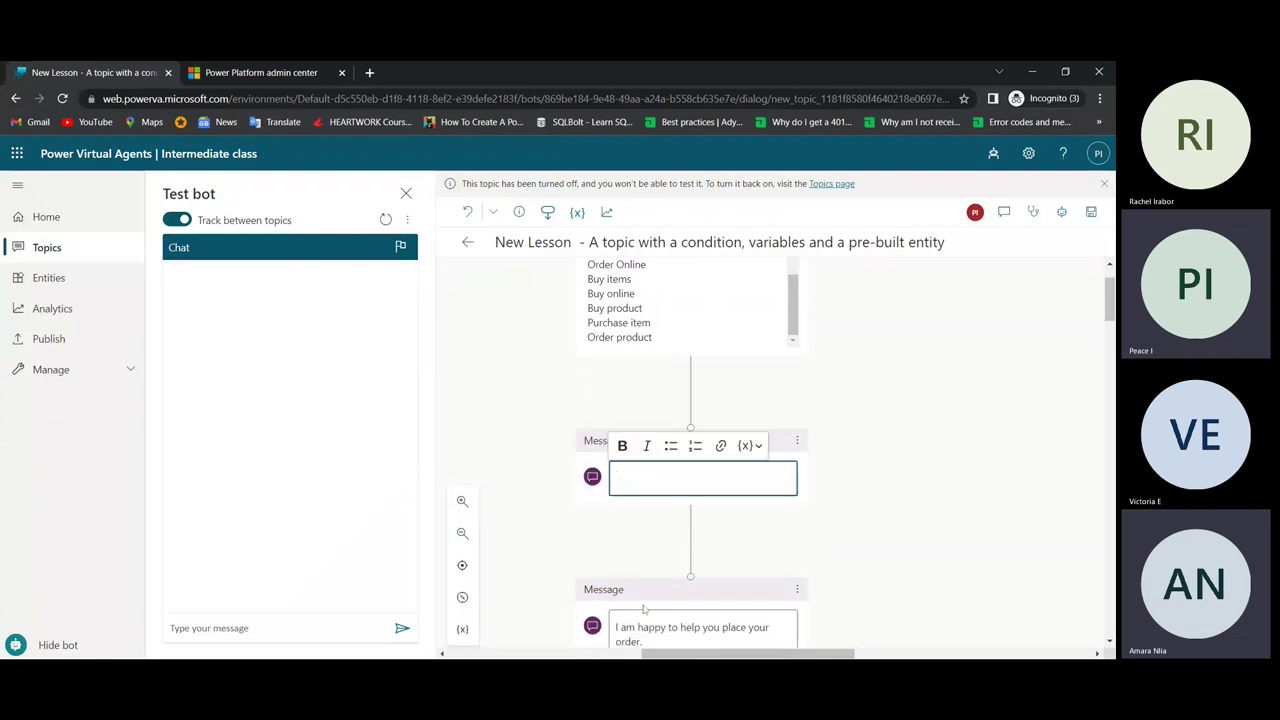
{"action": "scroll", "coordinate": [643, 608], "scroll_direction": "down", "scroll_amount": 3}
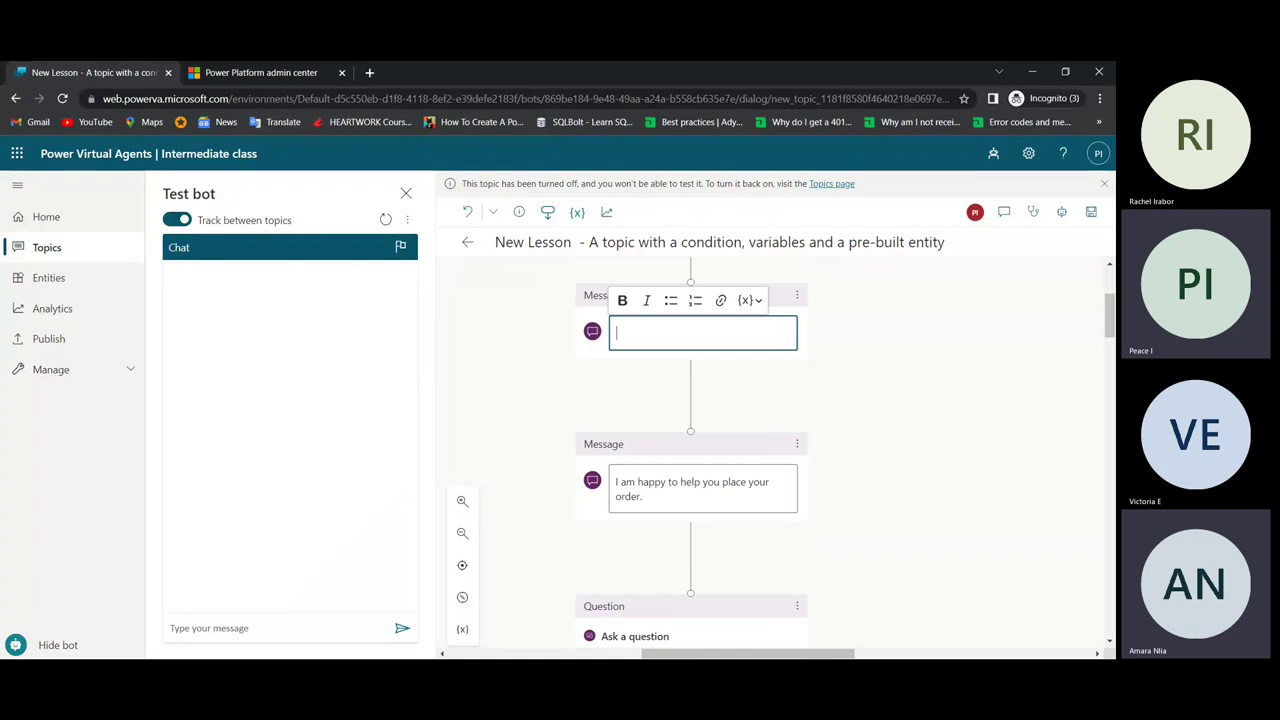
{"action": "left_click", "coordinate": [797, 295]}
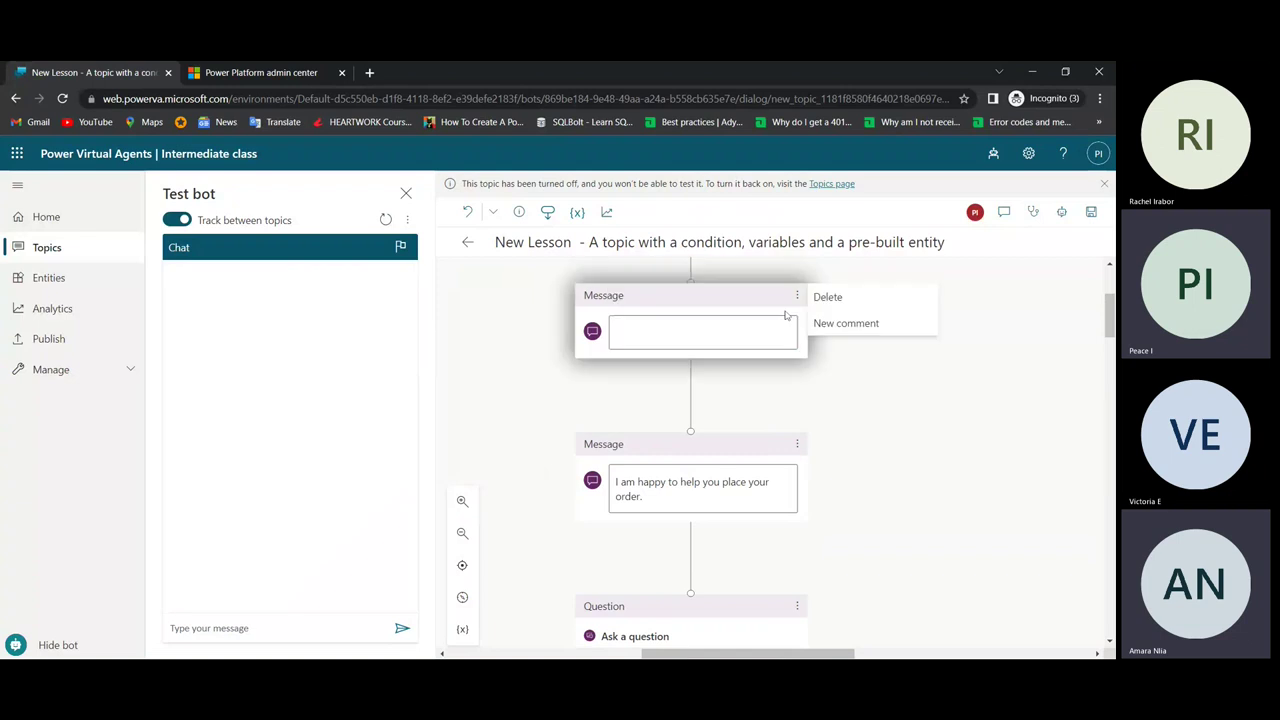
{"action": "left_click", "coordinate": [828, 297]}
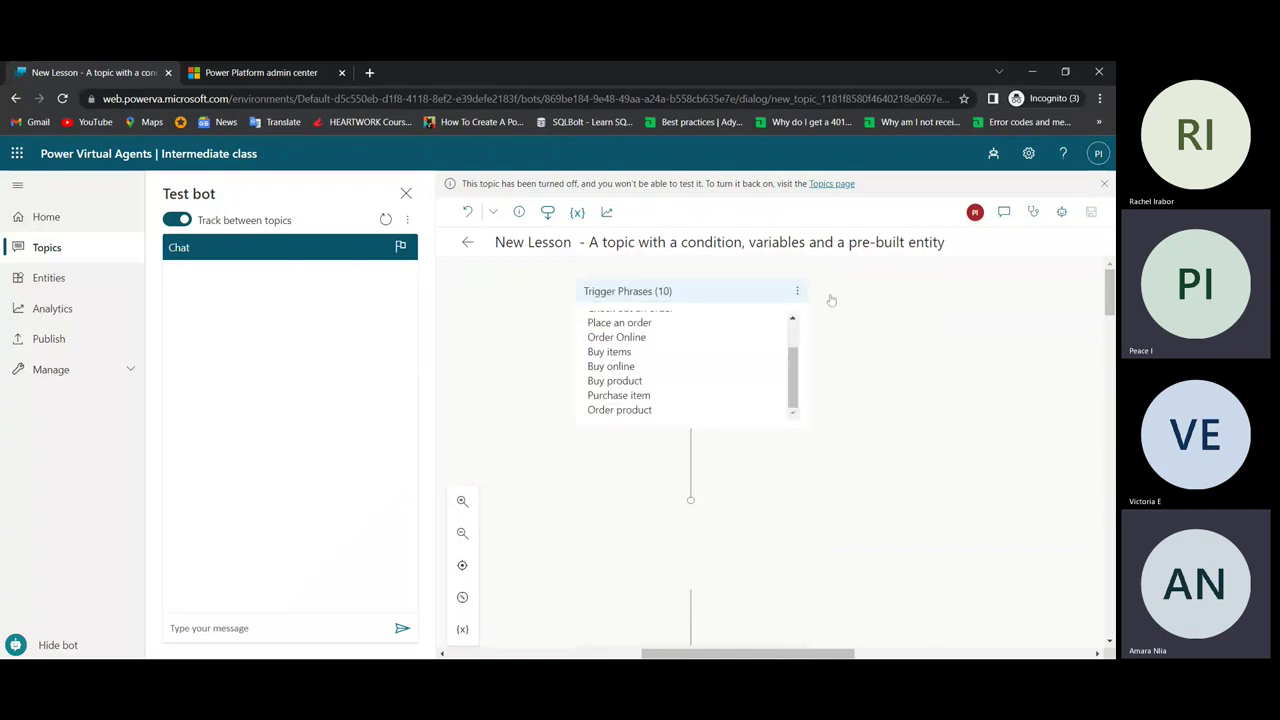
Step: Examine the topics offered for redirecting to another topic between the trigger phrases and the order message, including the Lesson 1 description
{"action": "scroll", "coordinate": [722, 373], "scroll_direction": "down", "scroll_amount": 2}
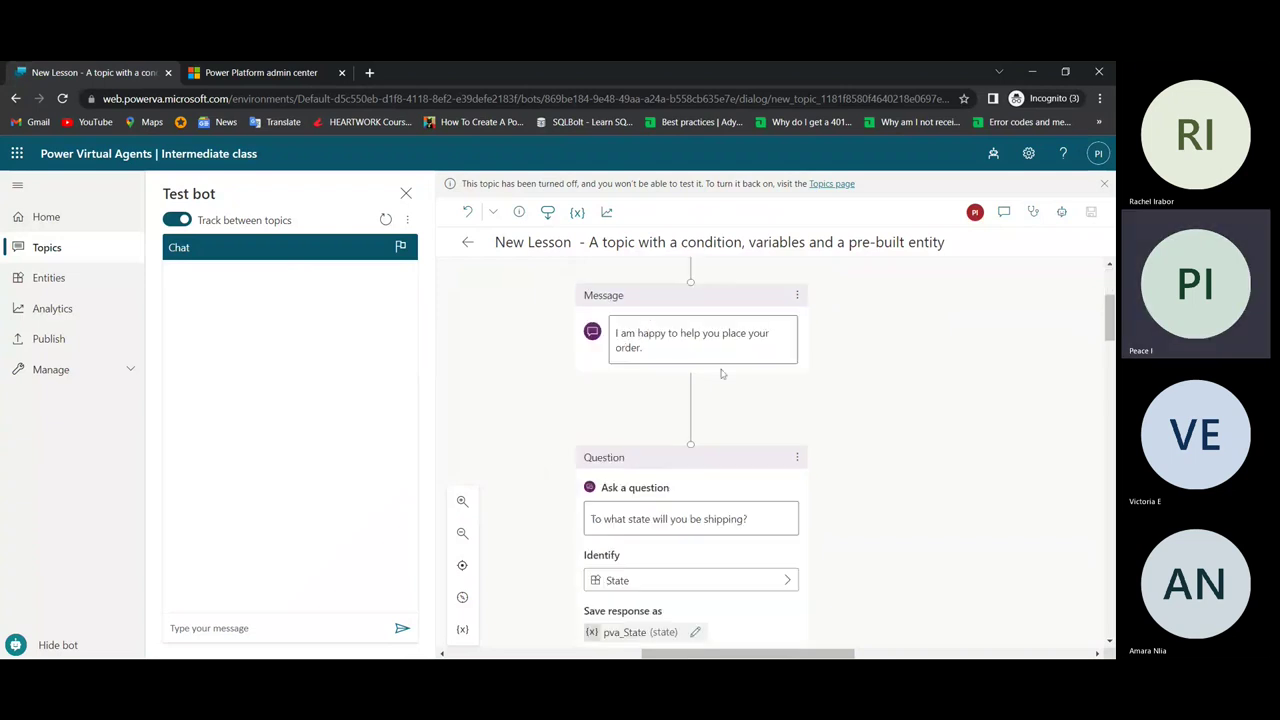
{"action": "scroll", "coordinate": [722, 373], "scroll_direction": "up", "scroll_amount": 1}
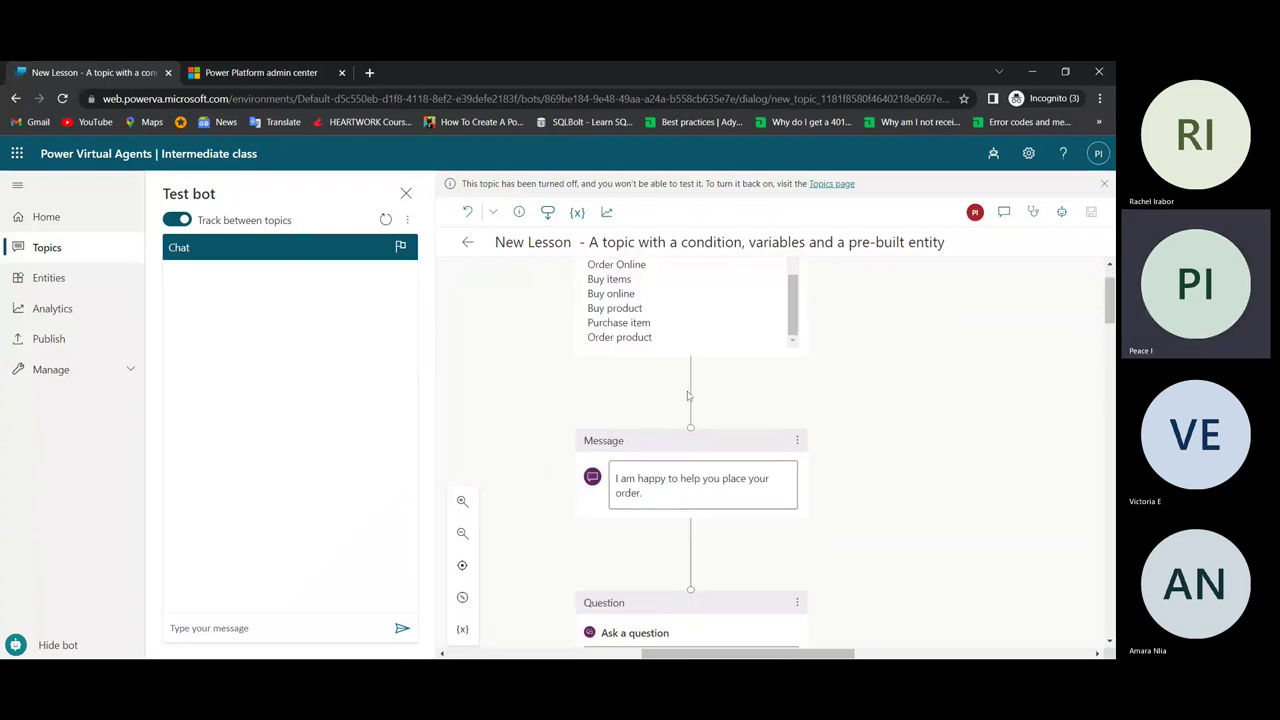
{"action": "left_click", "coordinate": [691, 375]}
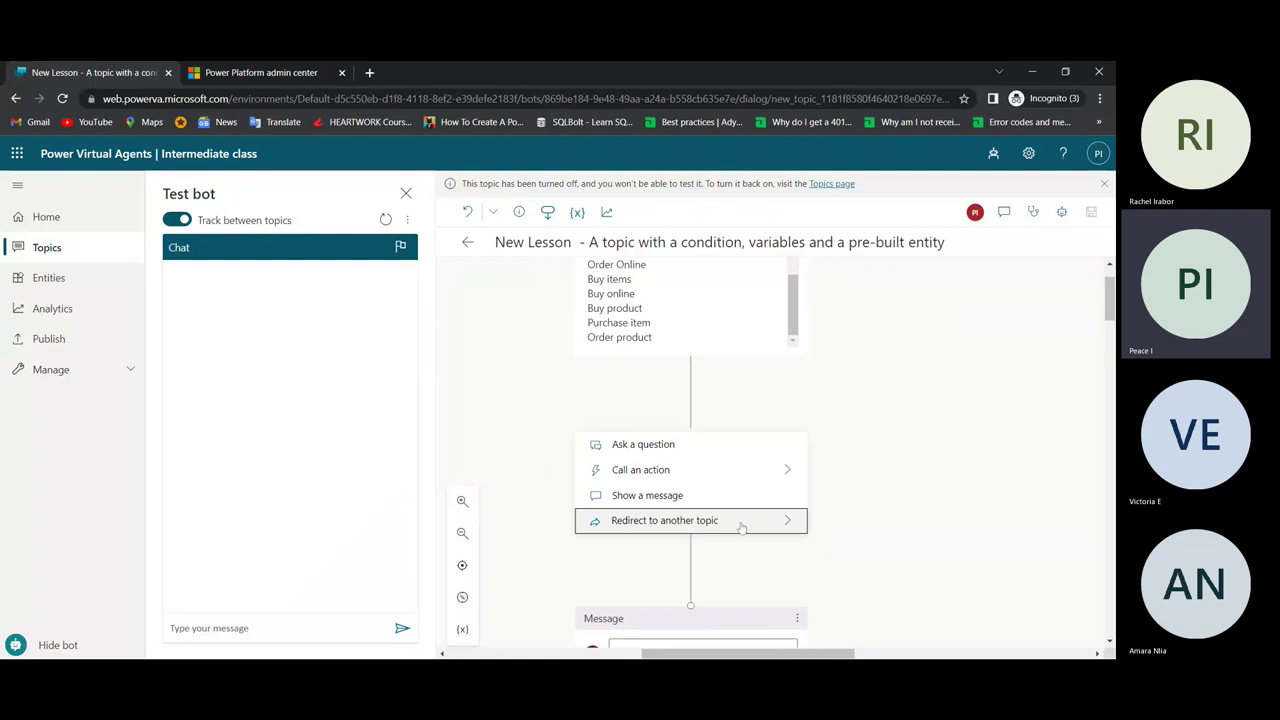
{"action": "left_click", "coordinate": [741, 527]}
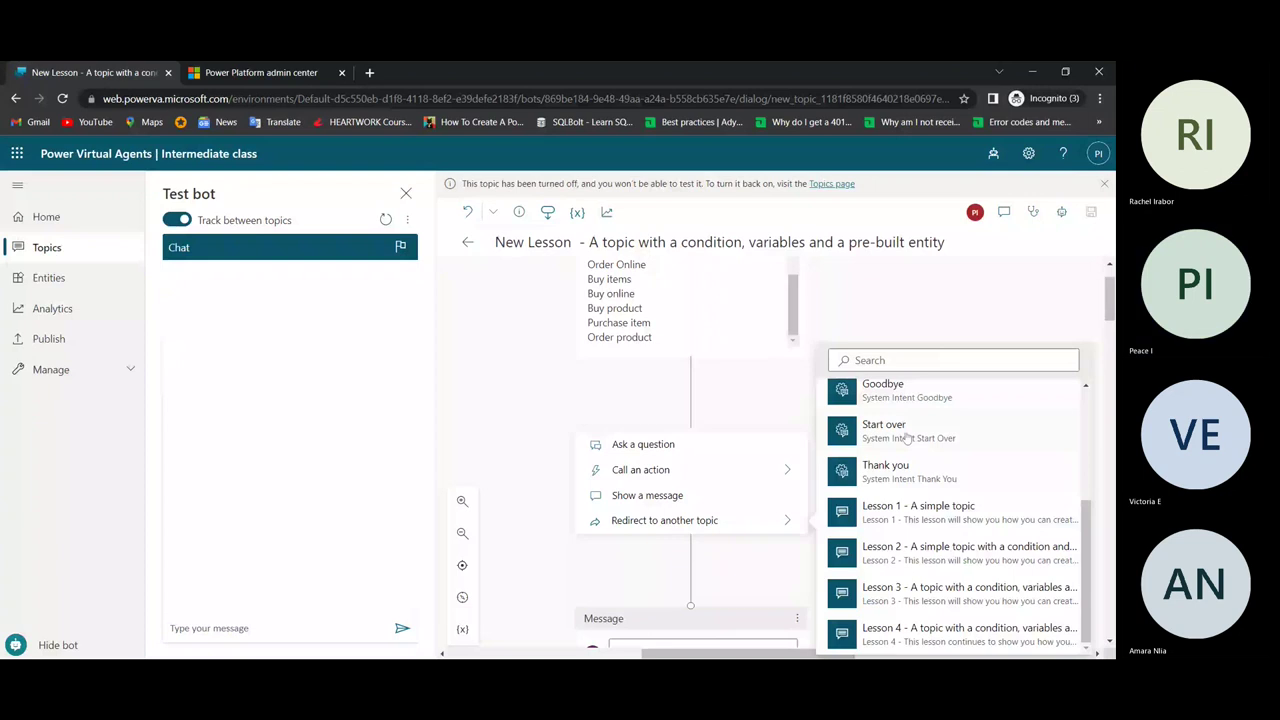
{"action": "scroll", "coordinate": [912, 592], "scroll_direction": "up", "scroll_amount": 3}
{"action": "scroll", "coordinate": [912, 592], "scroll_direction": "down", "scroll_amount": 3}
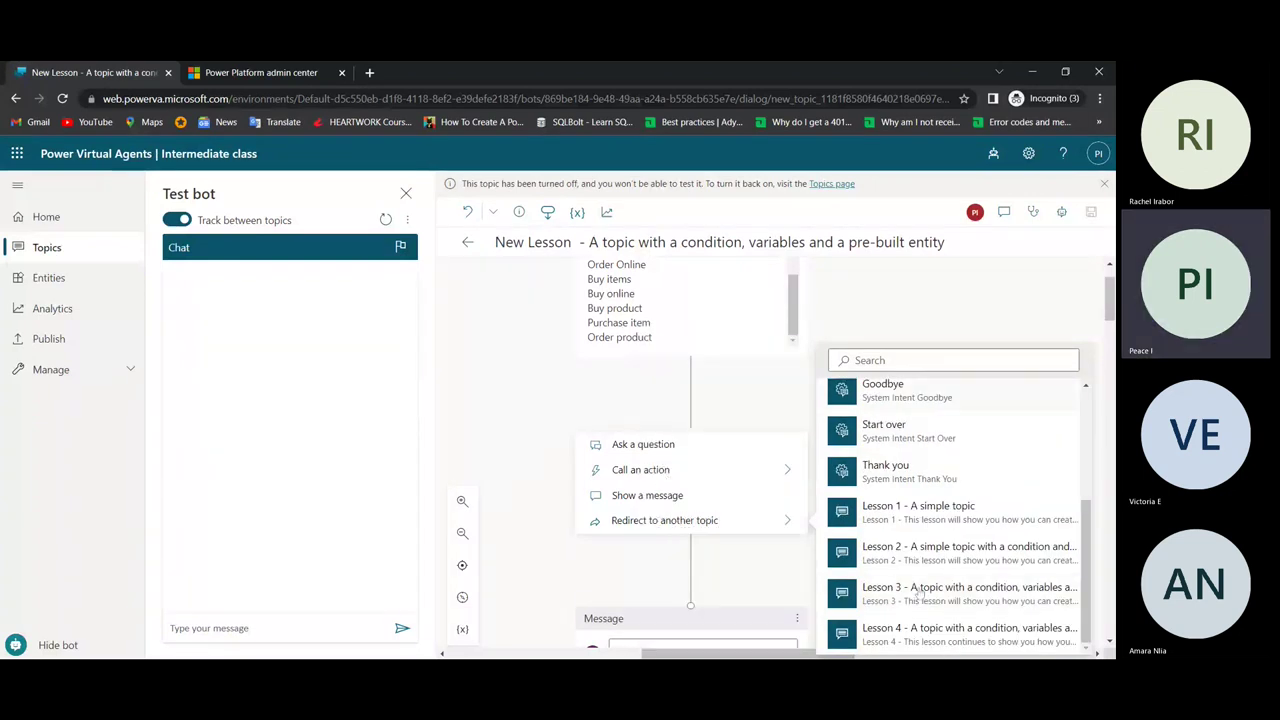
{"action": "mouse_move", "coordinate": [930, 612]}
{"action": "mouse_move", "coordinate": [930, 512]}
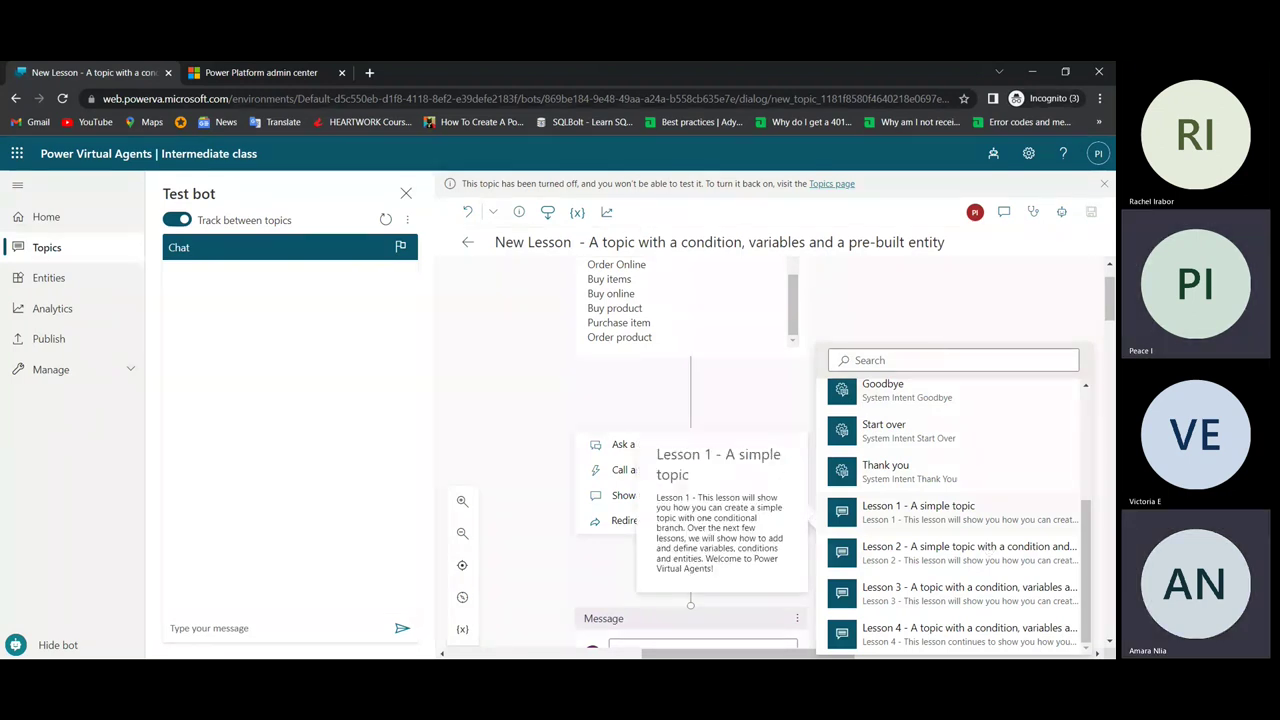
{"action": "scroll", "coordinate": [951, 513], "scroll_direction": "up", "scroll_amount": 2}
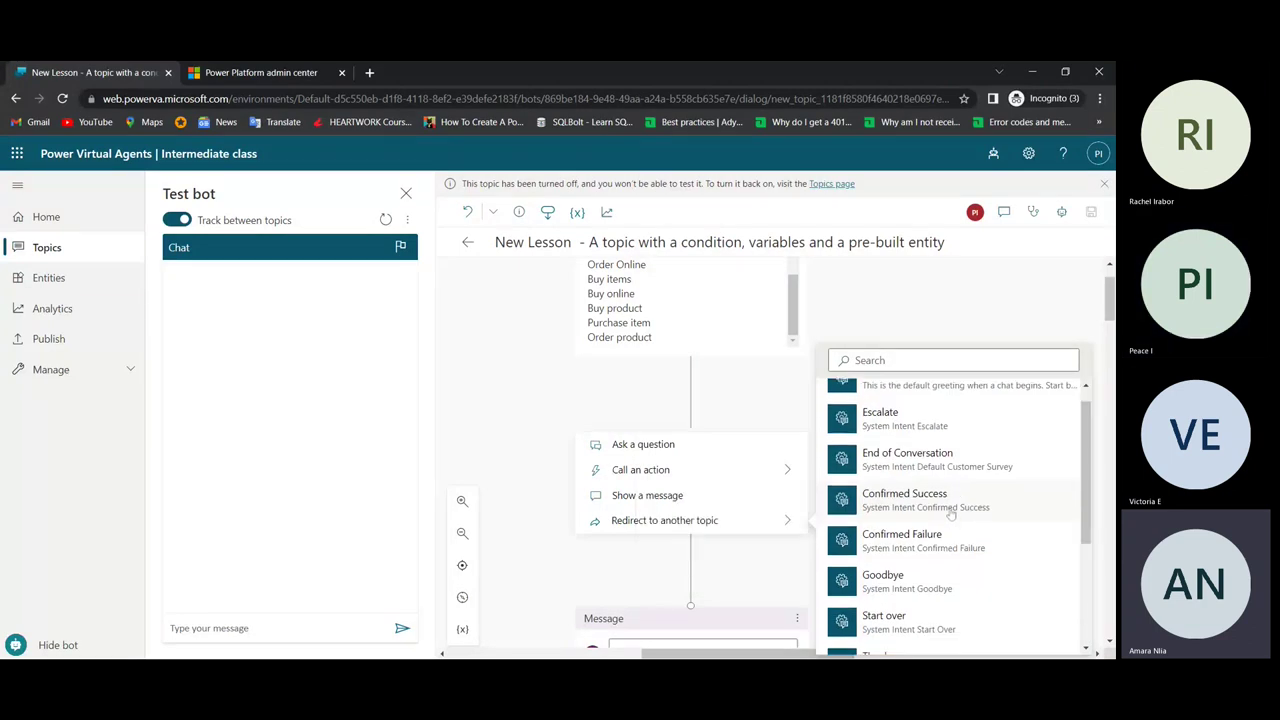
{"action": "scroll", "coordinate": [903, 406], "scroll_direction": "down", "scroll_amount": 1}
{"action": "scroll", "coordinate": [880, 409], "scroll_direction": "down", "scroll_amount": 2}
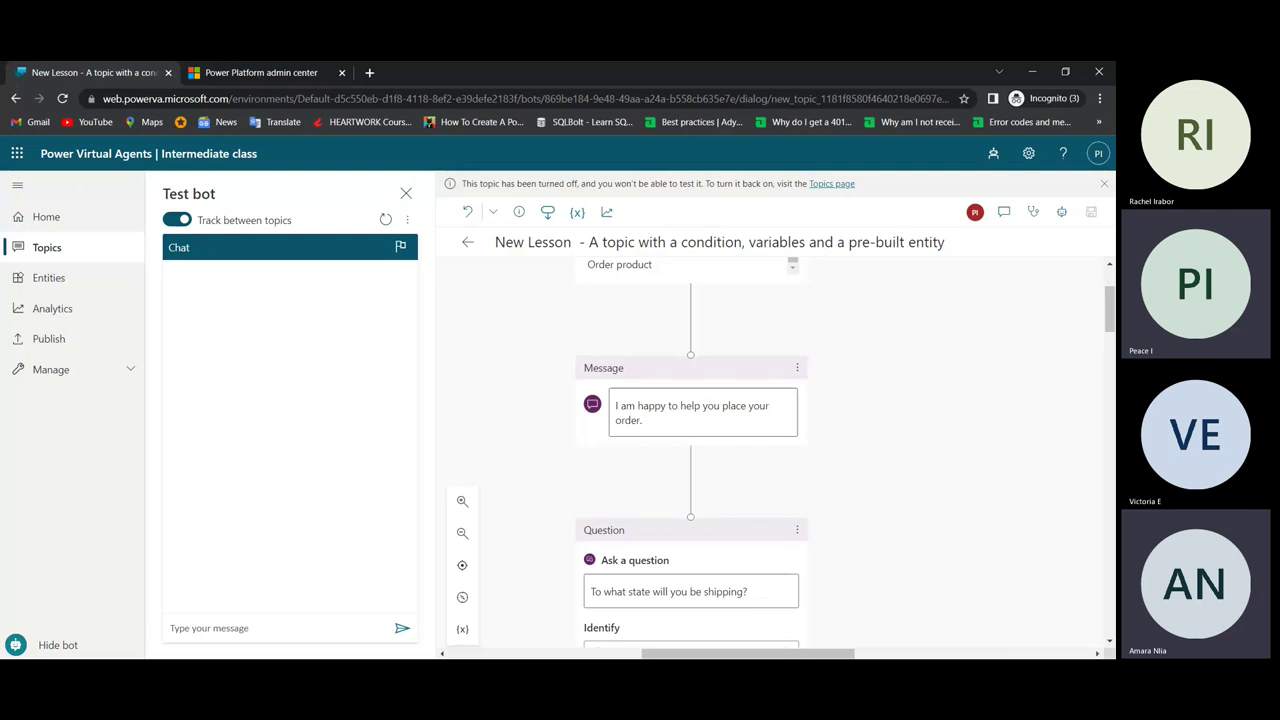
Step: Examine the full list of entities and options that the shipping state question can identify, keeping State selected
{"action": "scroll", "coordinate": [555, 419], "scroll_direction": "down", "scroll_amount": 1}
{"action": "scroll", "coordinate": [610, 404], "scroll_direction": "down", "scroll_amount": 1}
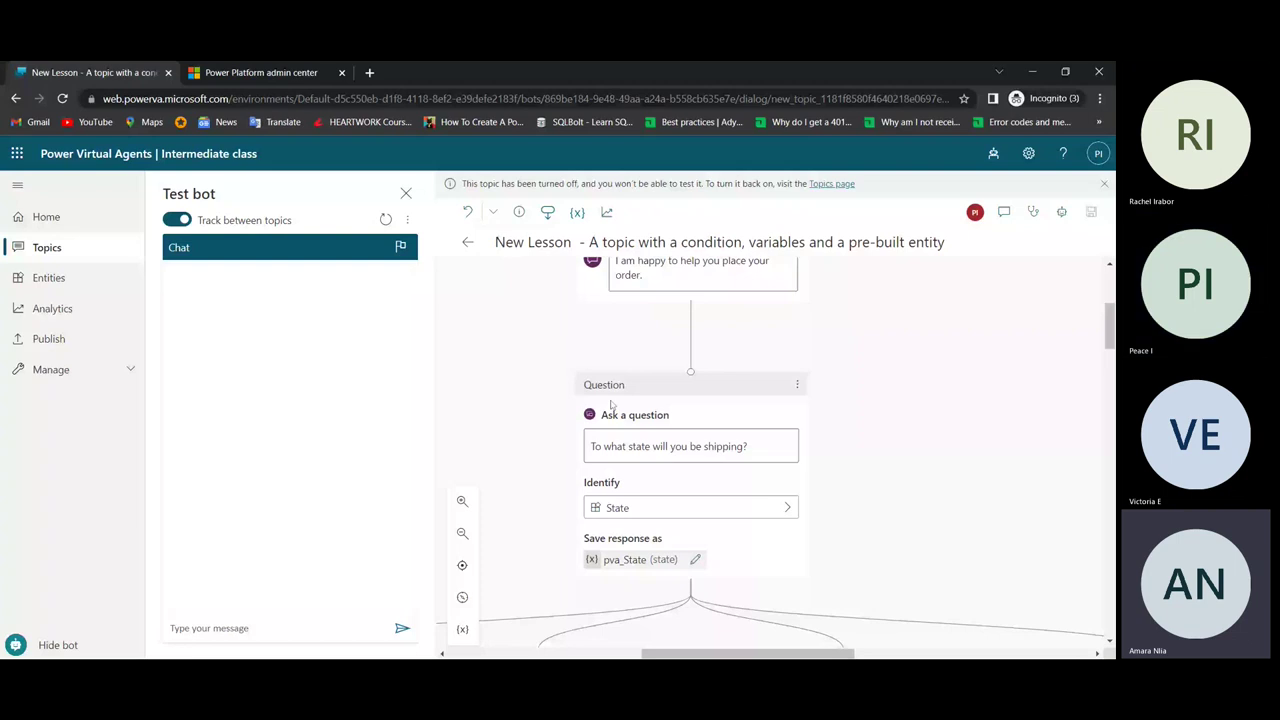
{"action": "left_click", "coordinate": [660, 446]}
{"action": "left_click", "coordinate": [705, 508]}
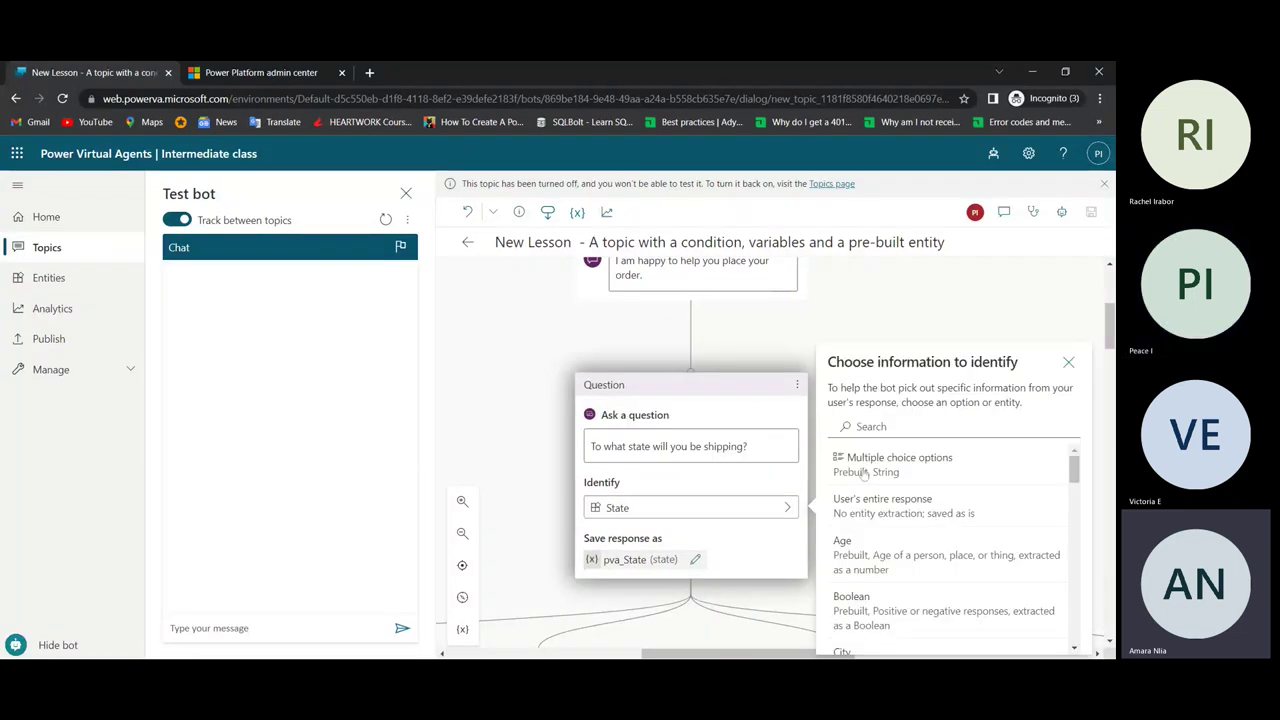
{"action": "scroll", "coordinate": [901, 521], "scroll_direction": "down", "scroll_amount": 5}
{"action": "scroll", "coordinate": [901, 521], "scroll_direction": "down", "scroll_amount": 5}
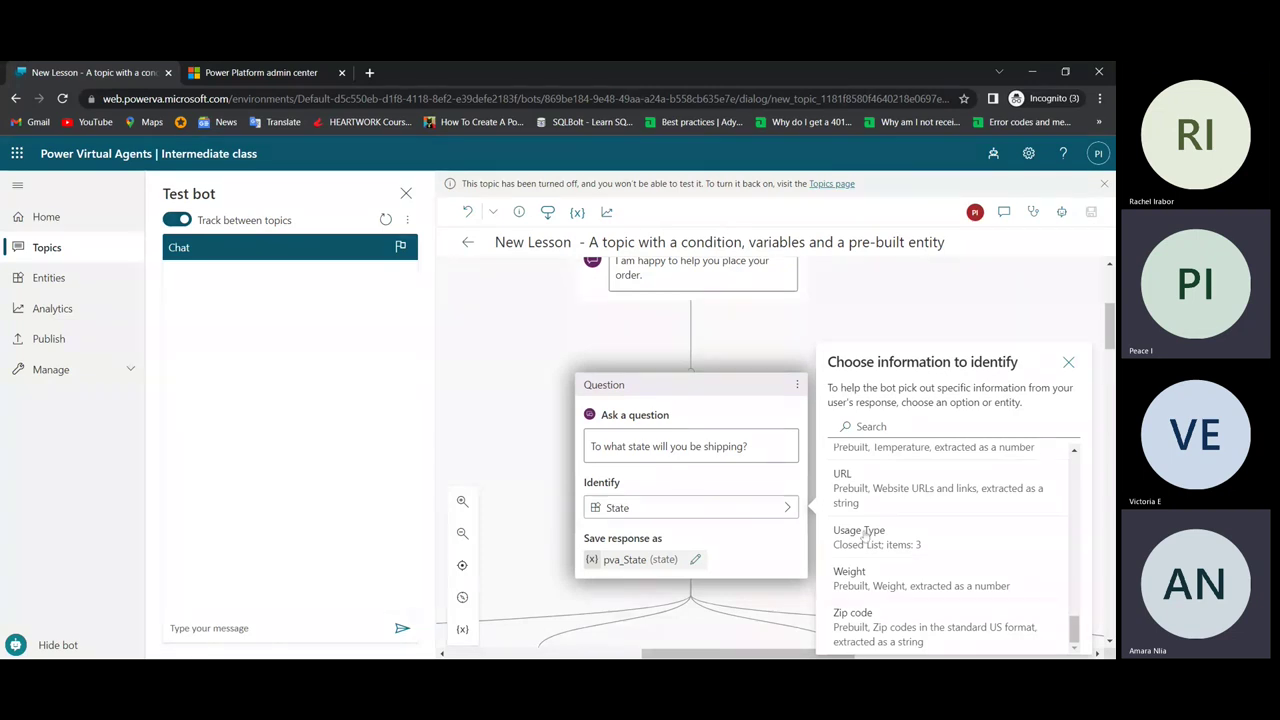
{"action": "scroll", "coordinate": [864, 537], "scroll_direction": "up", "scroll_amount": 10}
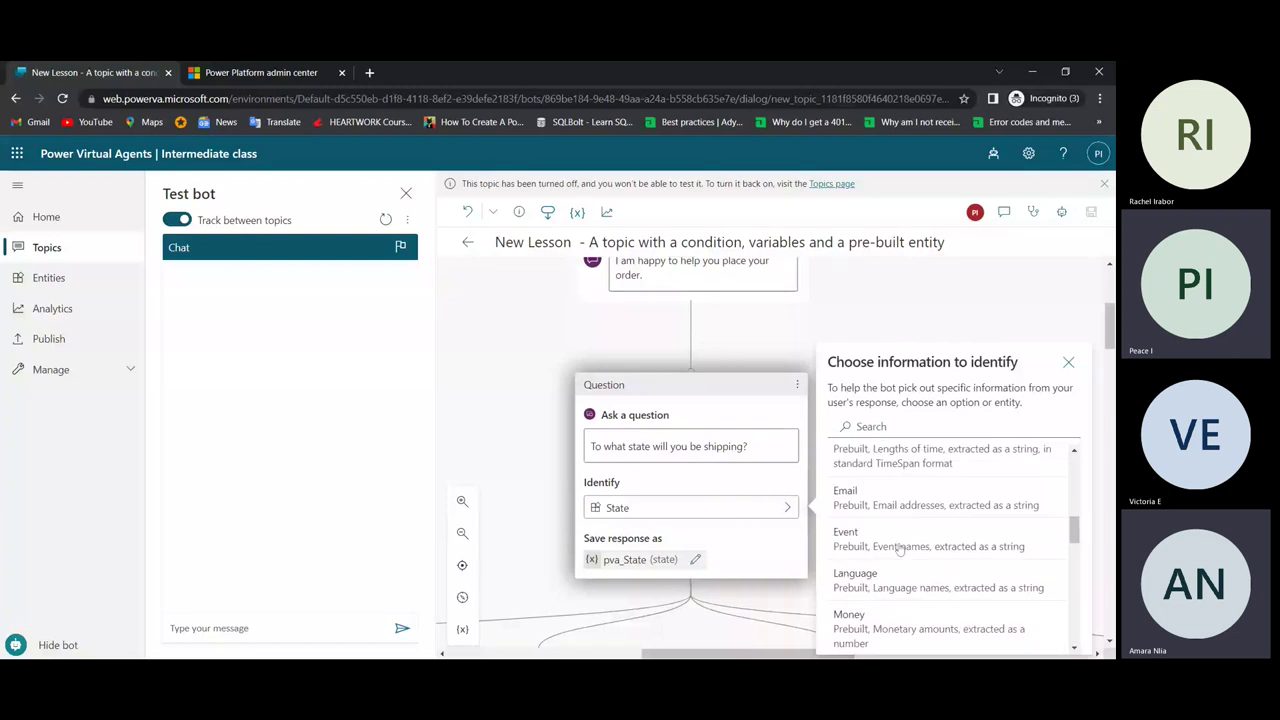
{"action": "scroll", "coordinate": [900, 548], "scroll_direction": "up", "scroll_amount": 5}
{"action": "scroll", "coordinate": [905, 542], "scroll_direction": "down", "scroll_amount": 15}
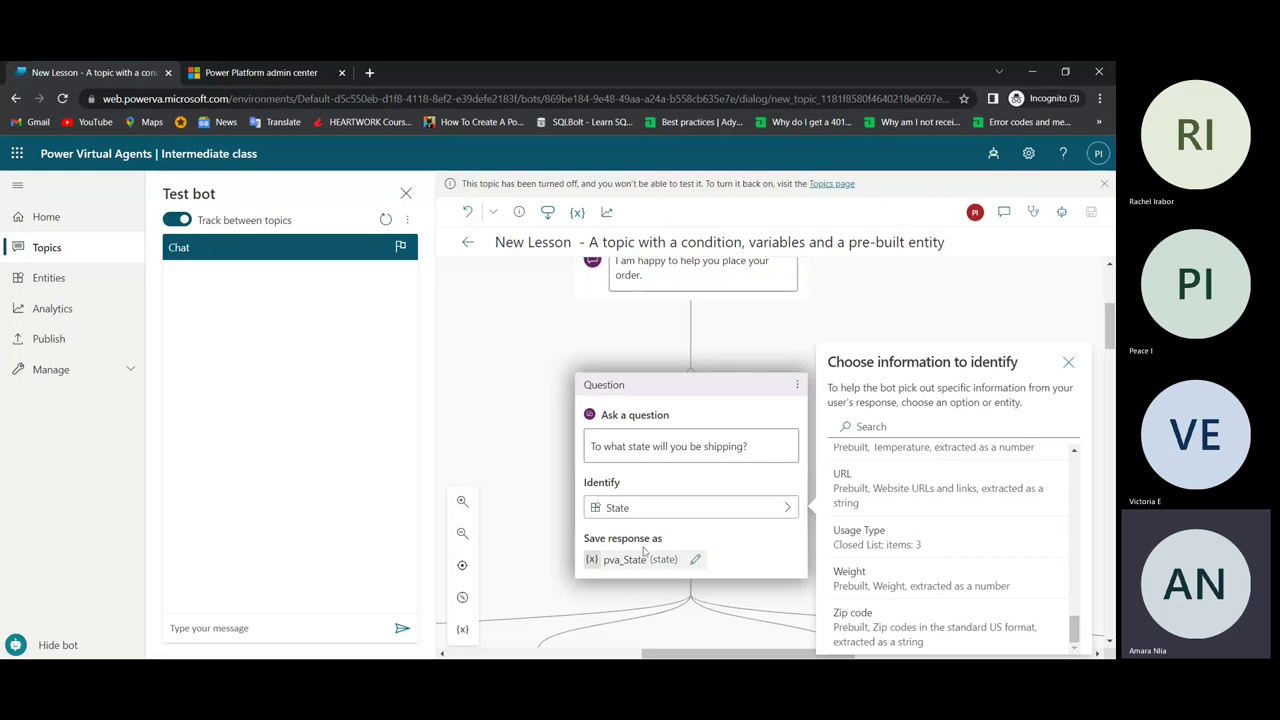
{"action": "left_click", "coordinate": [774, 516]}
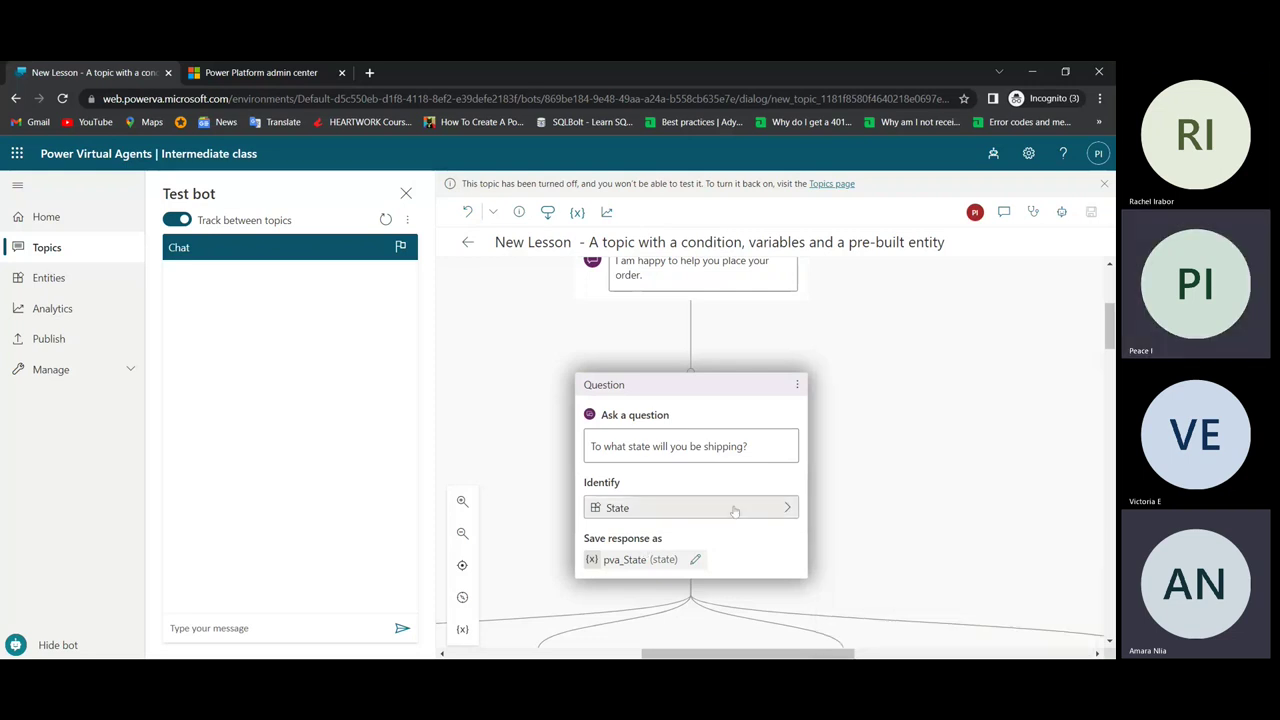
Step: Examine the pva_State variable's name, type, source and usage scope options, and close its properties without changes
{"action": "scroll", "coordinate": [734, 511], "scroll_direction": "down", "scroll_amount": 3}
{"action": "scroll", "coordinate": [688, 434], "scroll_direction": "up", "scroll_amount": 2}
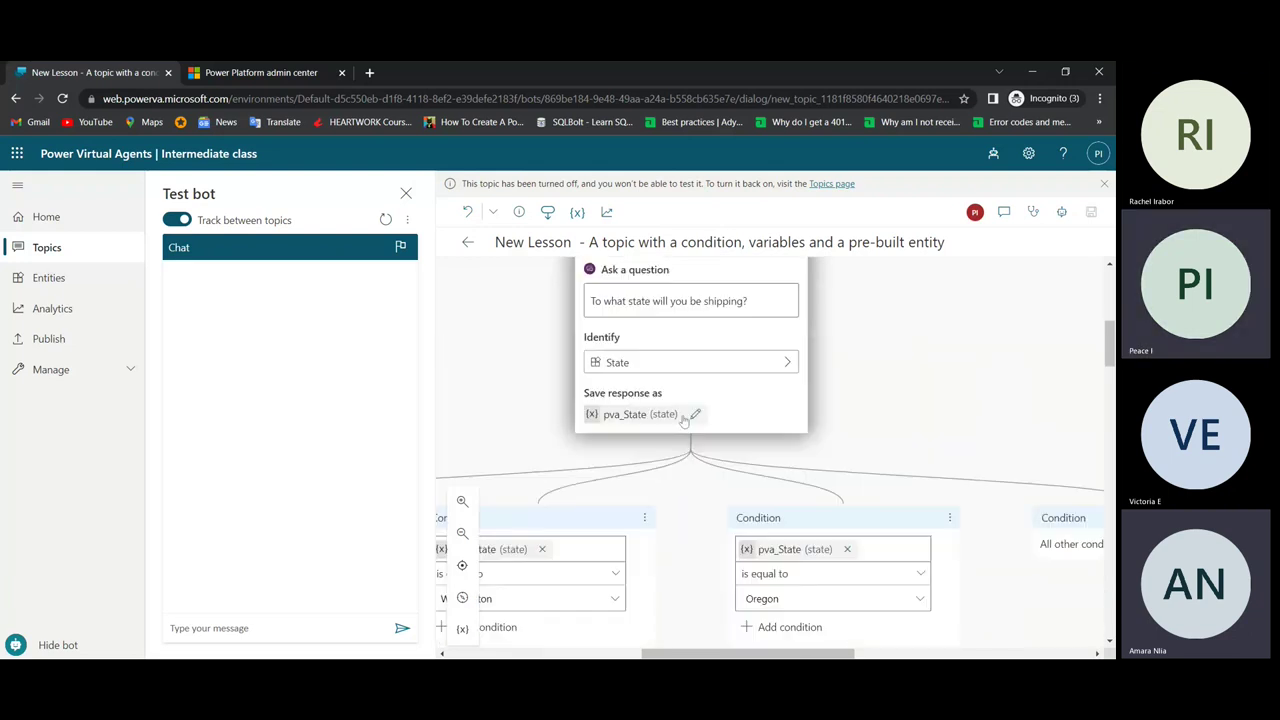
{"action": "left_click", "coordinate": [695, 416]}
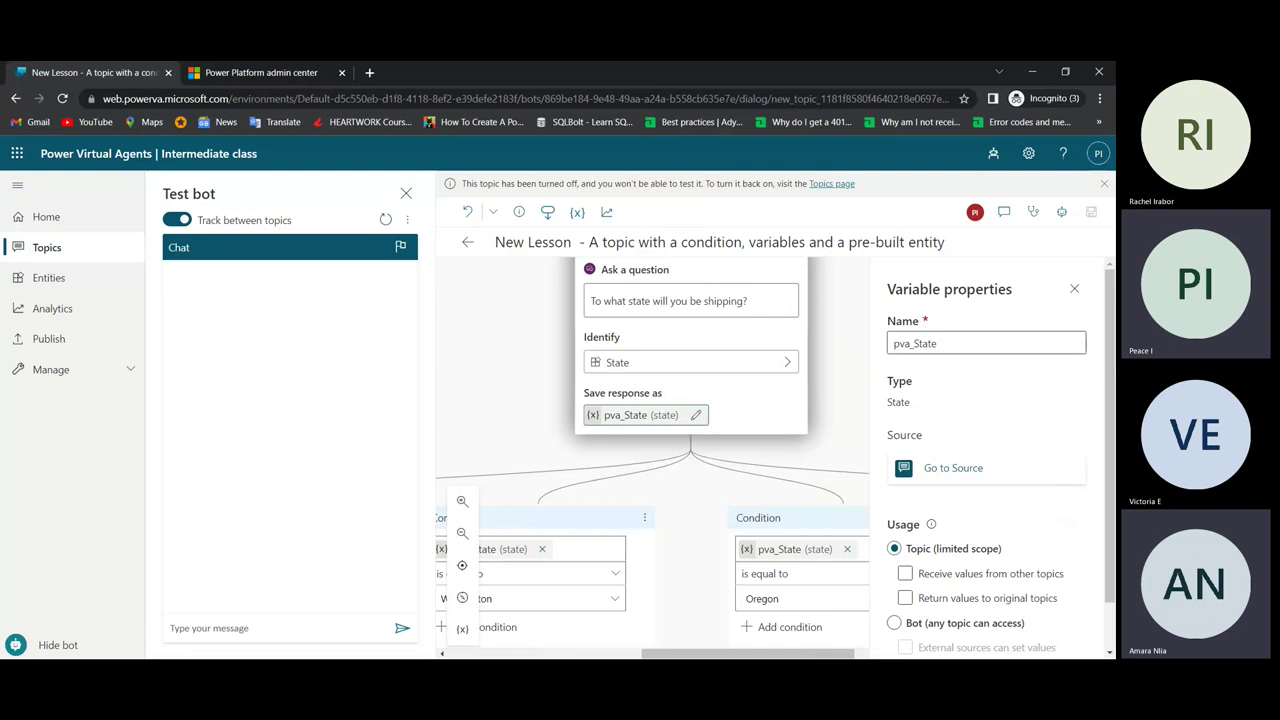
{"action": "left_click_drag", "start_coordinate": [937, 343], "coordinate": [868, 375]}
{"action": "scroll", "coordinate": [920, 343], "scroll_direction": "down", "scroll_amount": 1}
{"action": "left_click", "coordinate": [868, 375]}
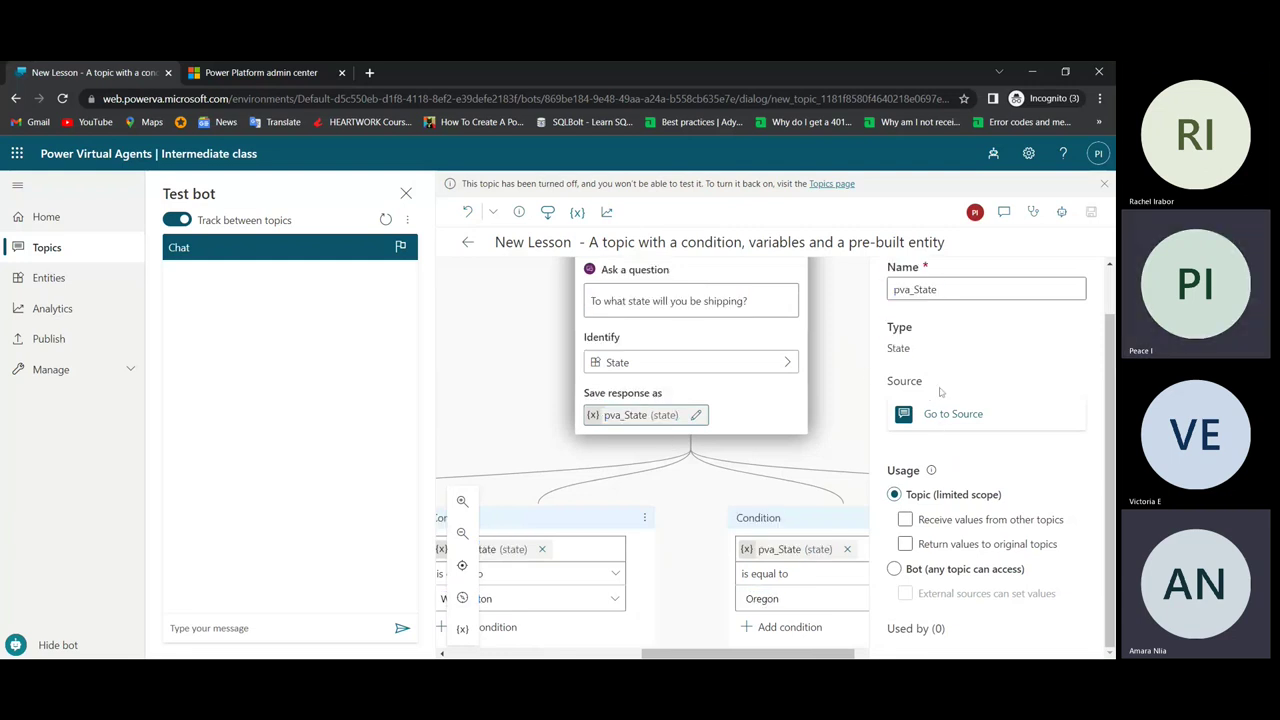
{"action": "scroll", "coordinate": [1054, 336], "scroll_direction": "up", "scroll_amount": 1}
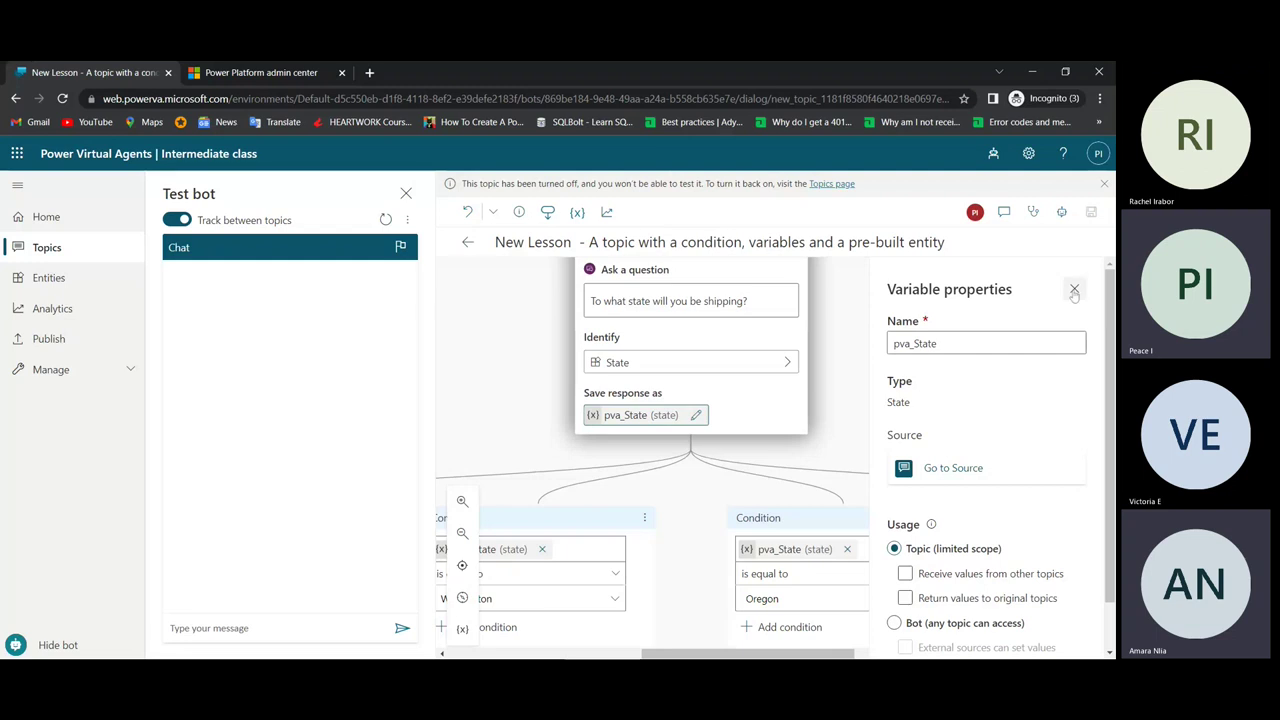
{"action": "left_click", "coordinate": [1074, 290]}
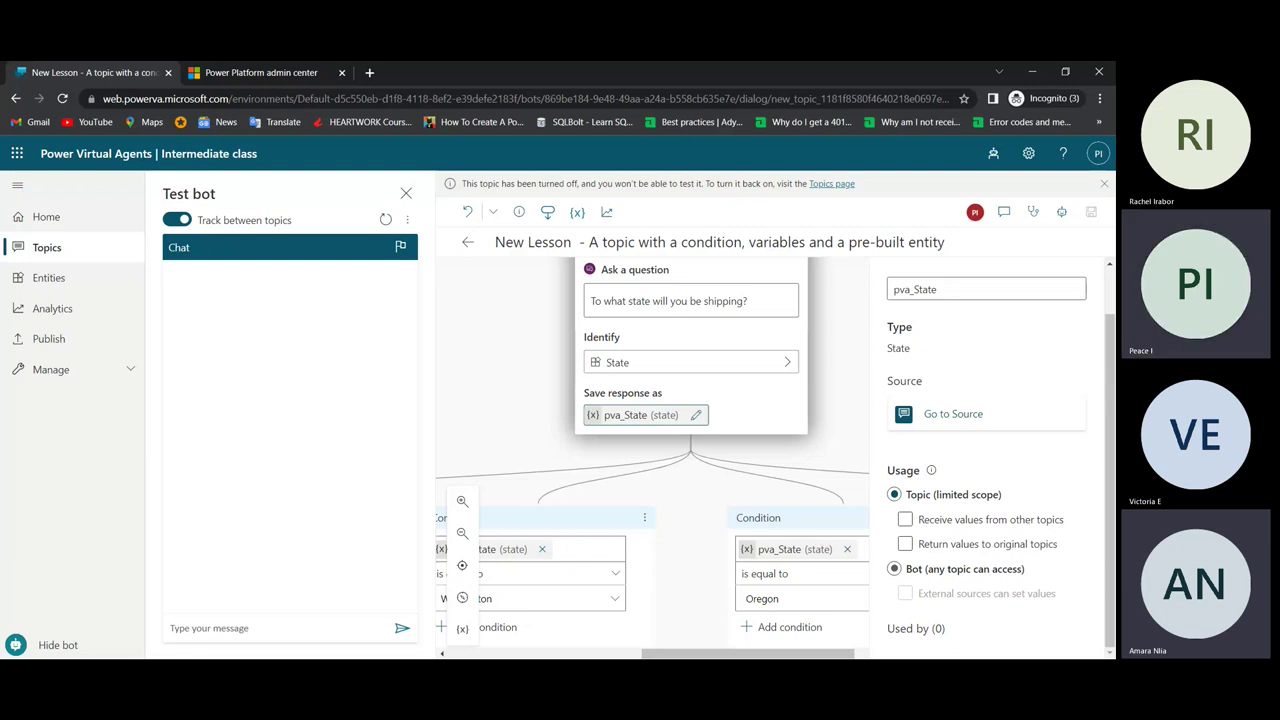
{"action": "left_click", "coordinate": [921, 549]}
{"action": "left_click", "coordinate": [922, 548]}
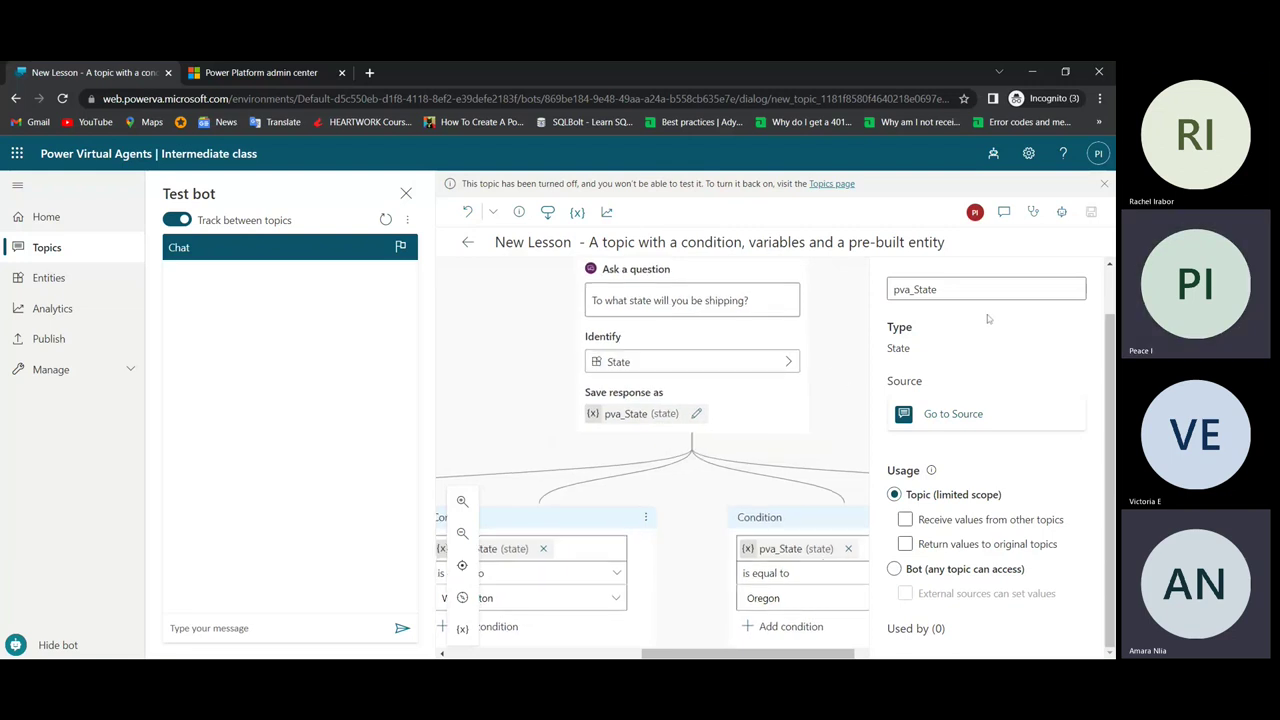
{"action": "scroll", "coordinate": [1064, 313], "scroll_direction": "up", "scroll_amount": 1}
{"action": "left_click", "coordinate": [1074, 289]}
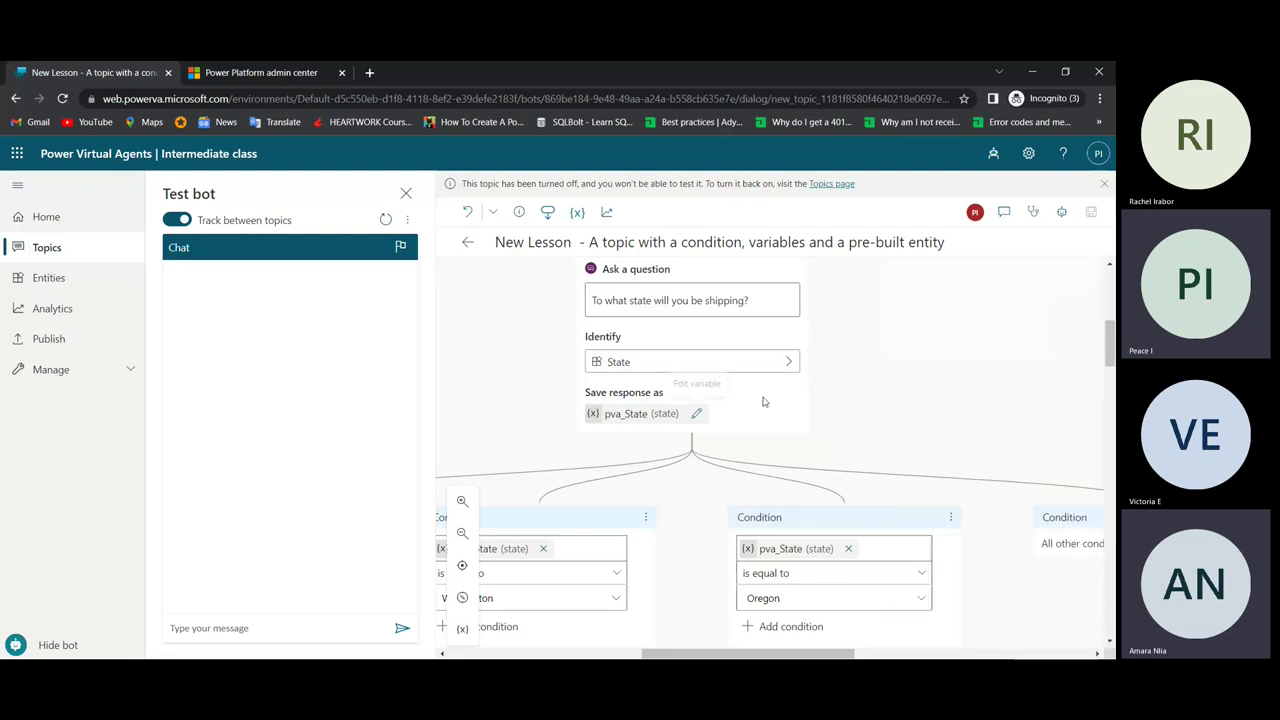
Step: Examine the condition branches under the shipping state question, from California, Washington and Oregon across to all other conditions
{"action": "scroll", "coordinate": [763, 402], "scroll_direction": "down", "scroll_amount": 2}
{"action": "scroll", "coordinate": [763, 402], "scroll_direction": "up", "scroll_amount": 2}
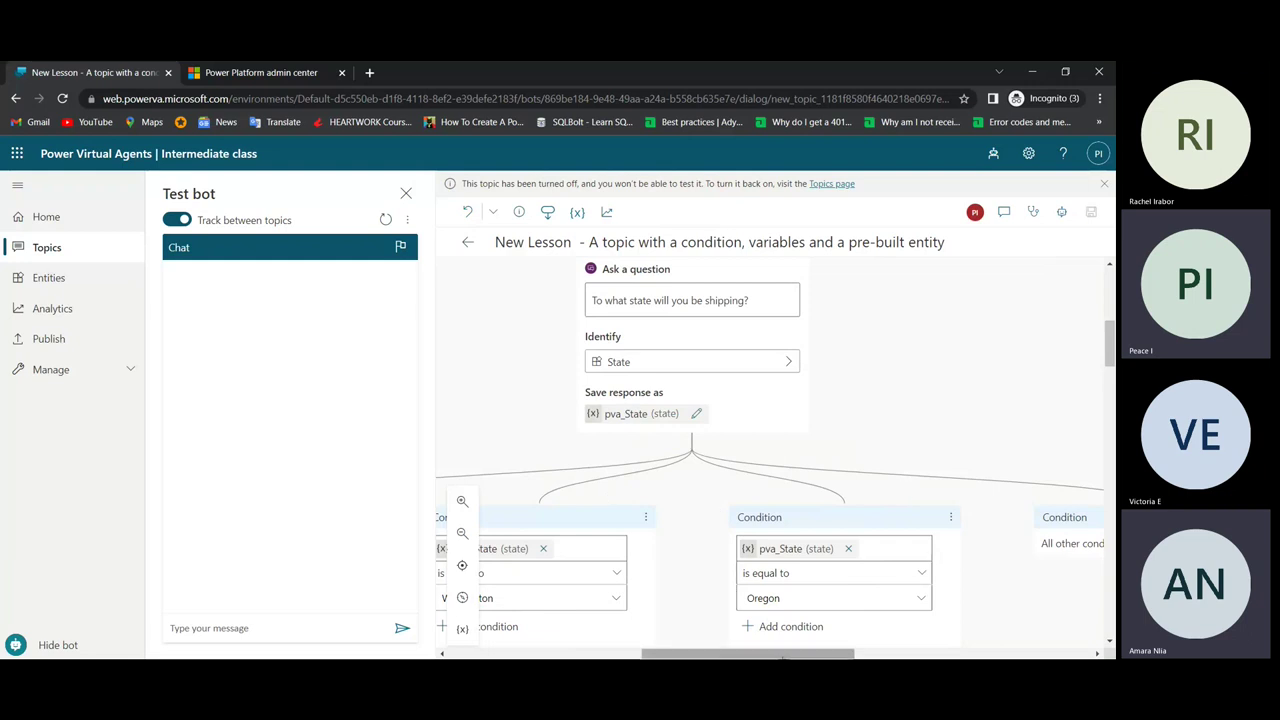
{"action": "left_click_drag", "start_coordinate": [780, 655], "coordinate": [607, 655]}
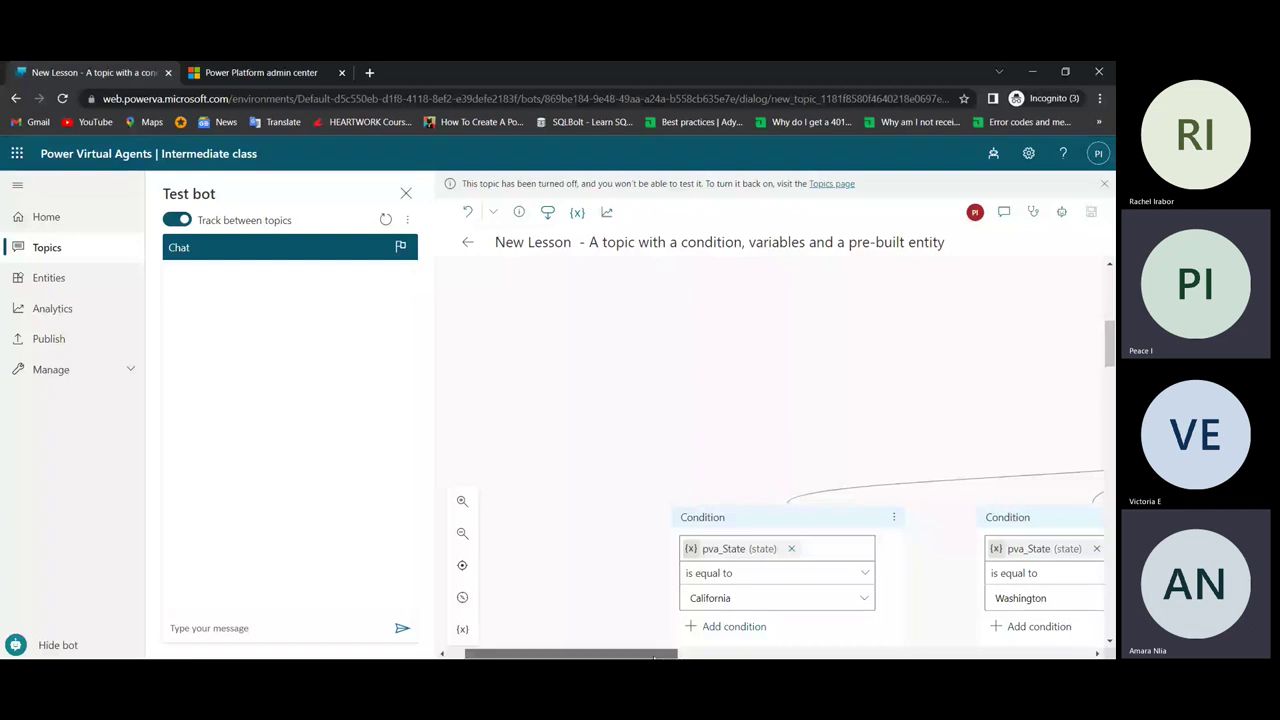
{"action": "left_click_drag", "start_coordinate": [655, 655], "coordinate": [957, 645]}
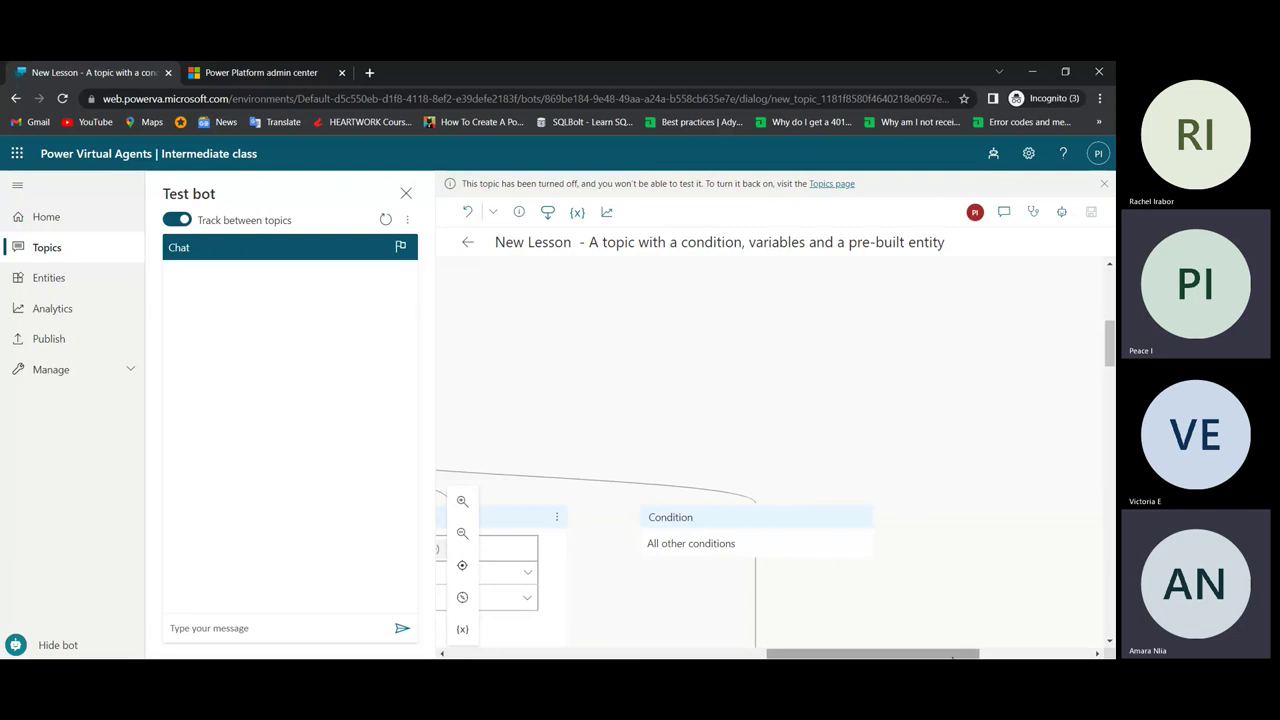
{"action": "left_click_drag", "start_coordinate": [952, 655], "coordinate": [816, 654]}
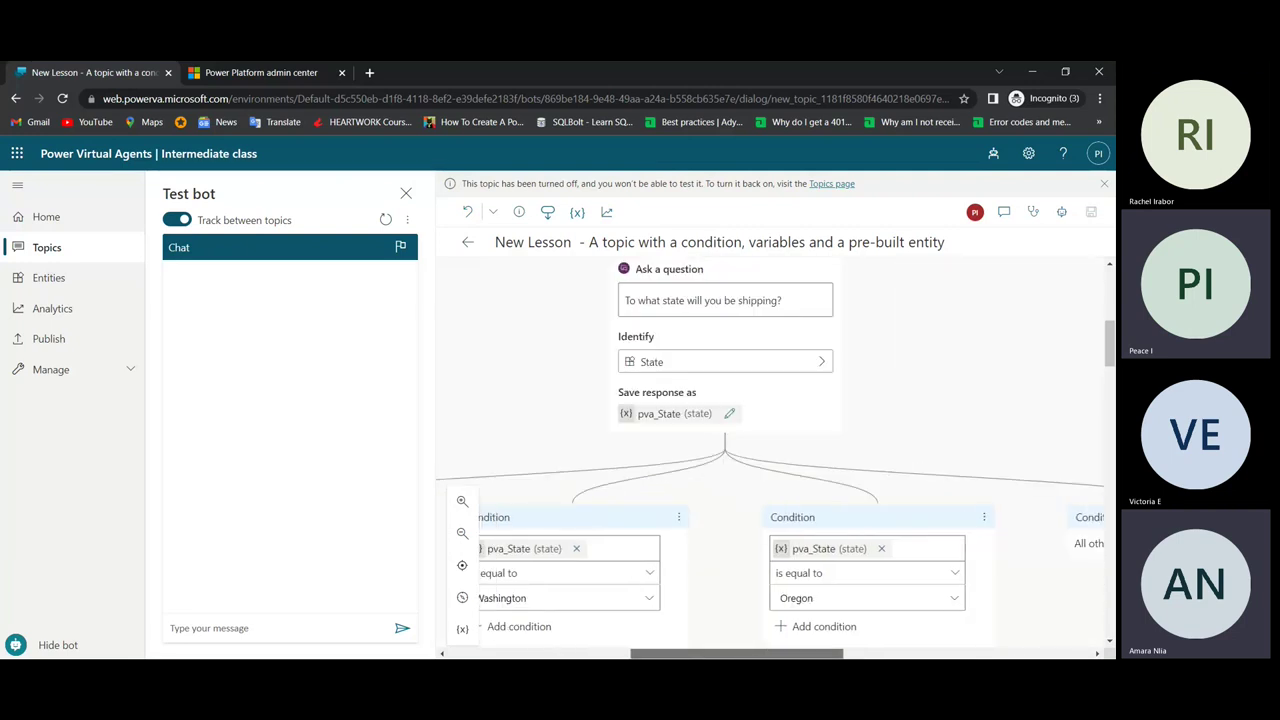
{"action": "left_click_drag", "start_coordinate": [737, 654], "coordinate": [833, 654]}
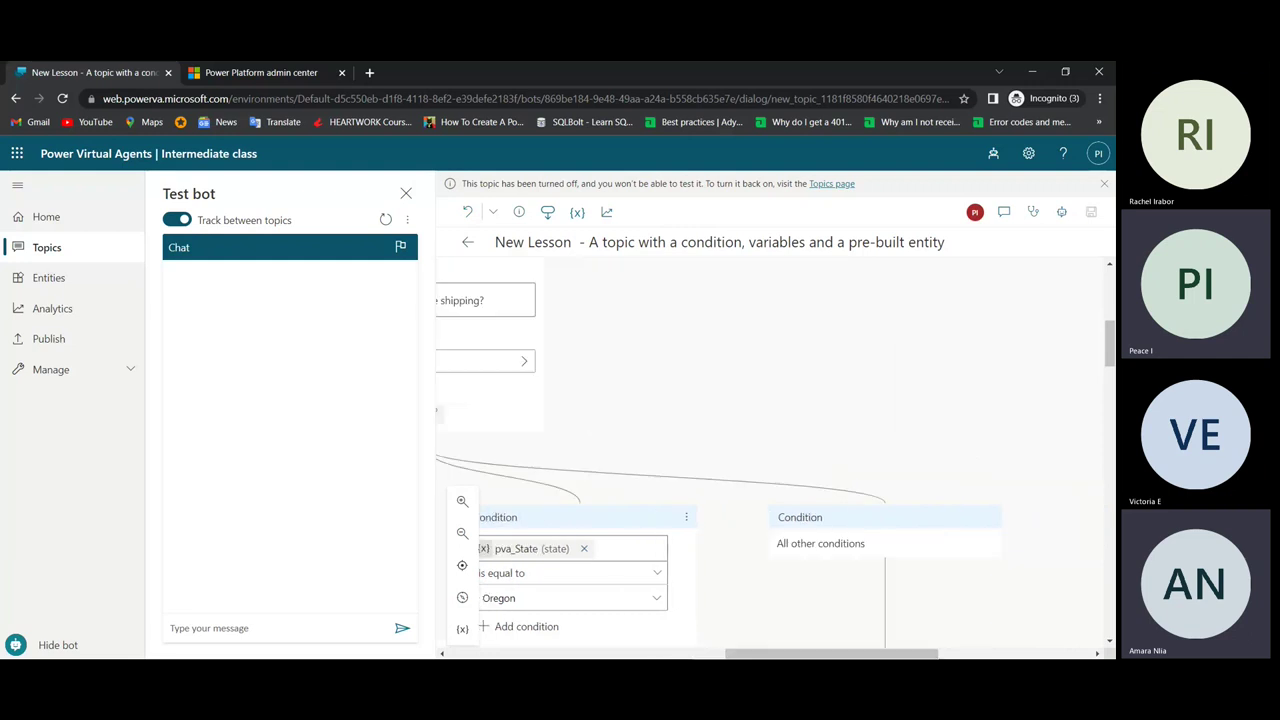
Step: Examine the branch for all other states, covering the additional shipping charge message, the acceptance question and its two follow-up conditions
{"action": "scroll", "coordinate": [929, 619], "scroll_direction": "down", "scroll_amount": 3}
{"action": "scroll", "coordinate": [906, 449], "scroll_direction": "up", "scroll_amount": 2}
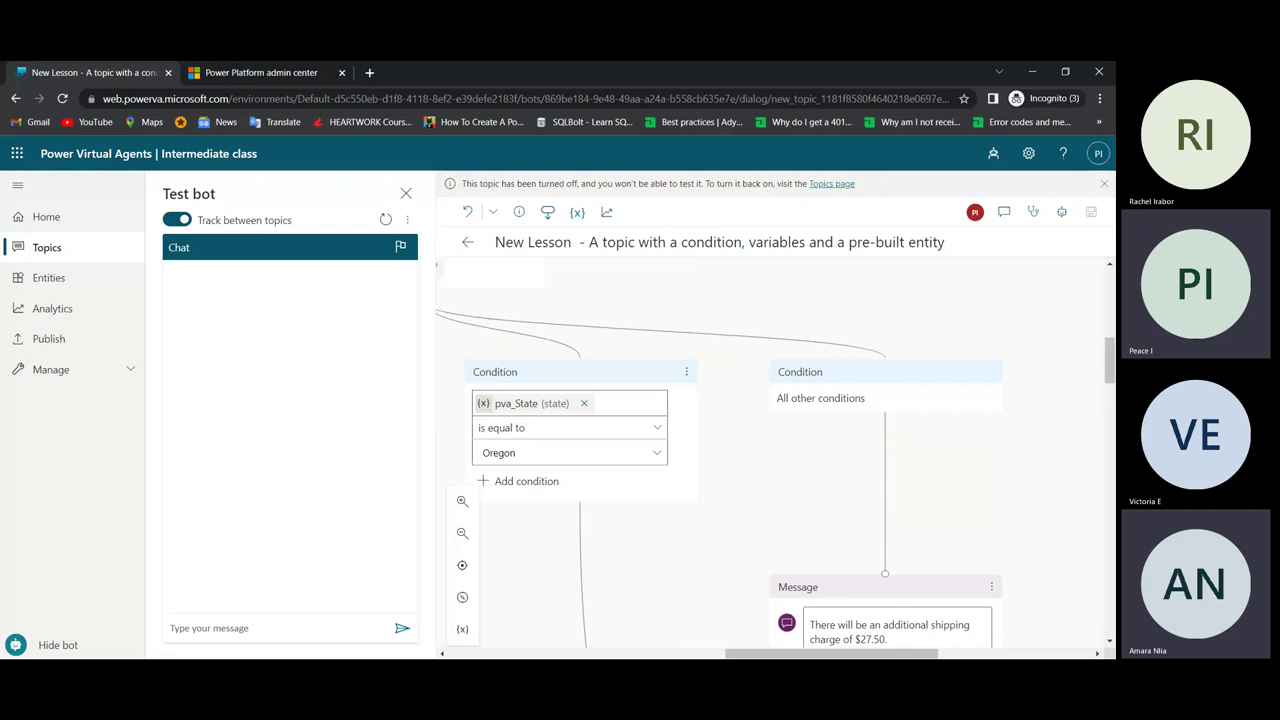
{"action": "scroll", "coordinate": [775, 450], "scroll_direction": "down", "scroll_amount": 2}
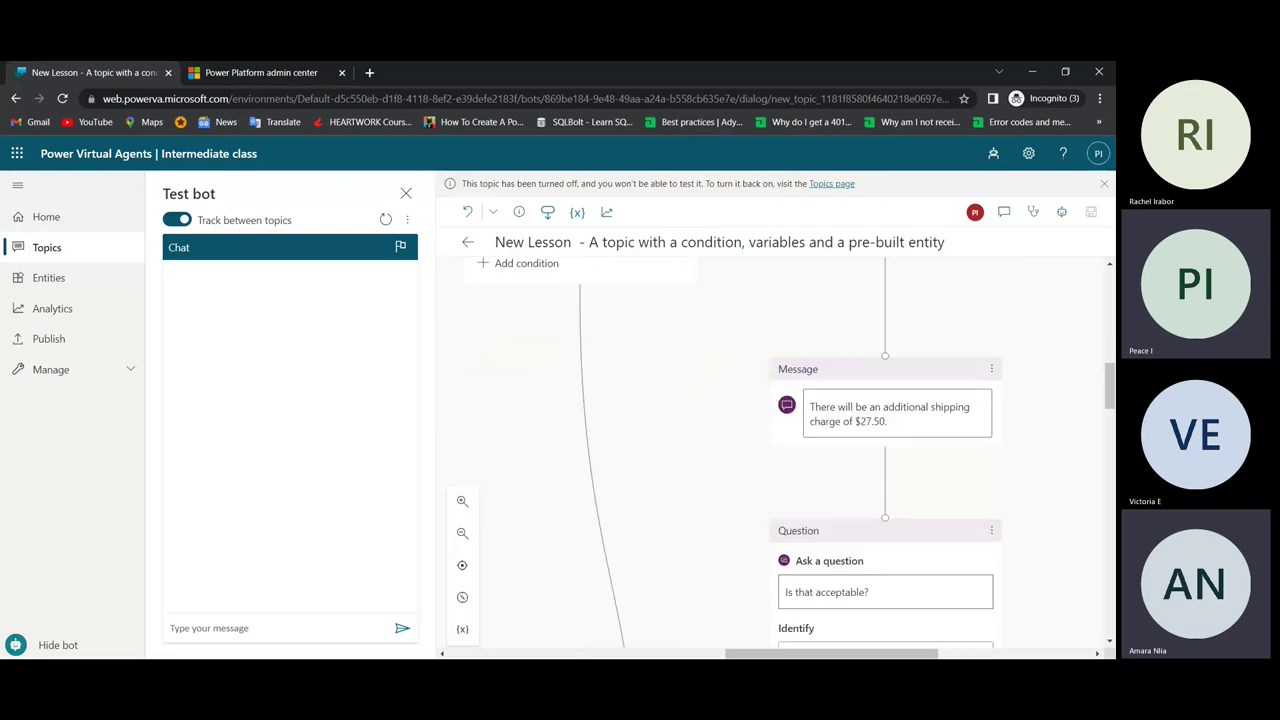
{"action": "left_click", "coordinate": [837, 407]}
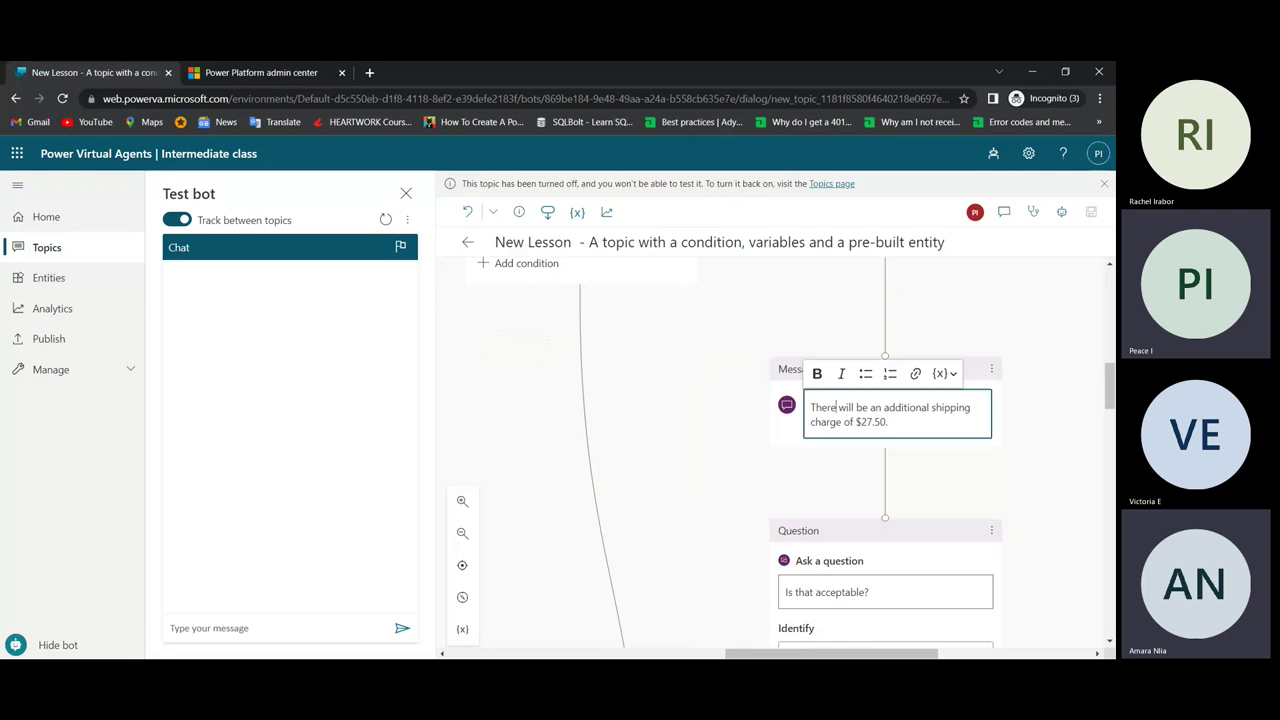
{"action": "left_click", "coordinate": [888, 421]}
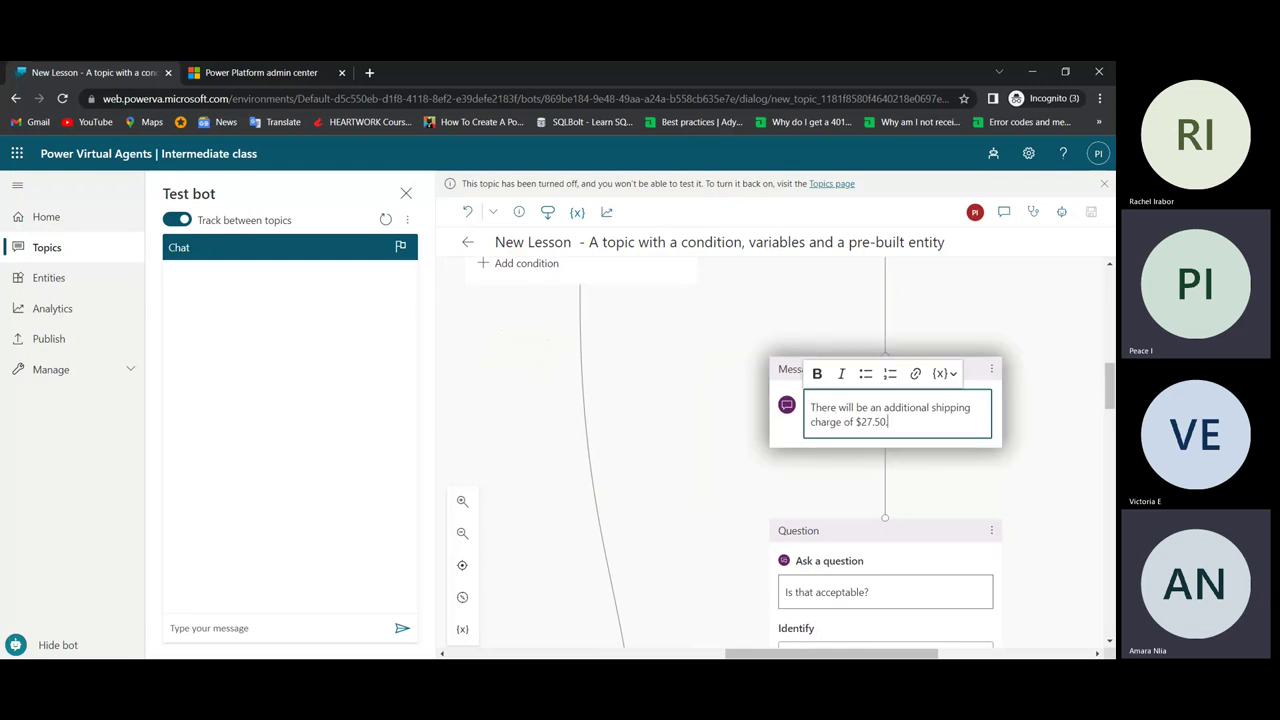
{"action": "scroll", "coordinate": [882, 439], "scroll_direction": "down", "scroll_amount": 1}
{"action": "scroll", "coordinate": [882, 439], "scroll_direction": "down", "scroll_amount": 1}
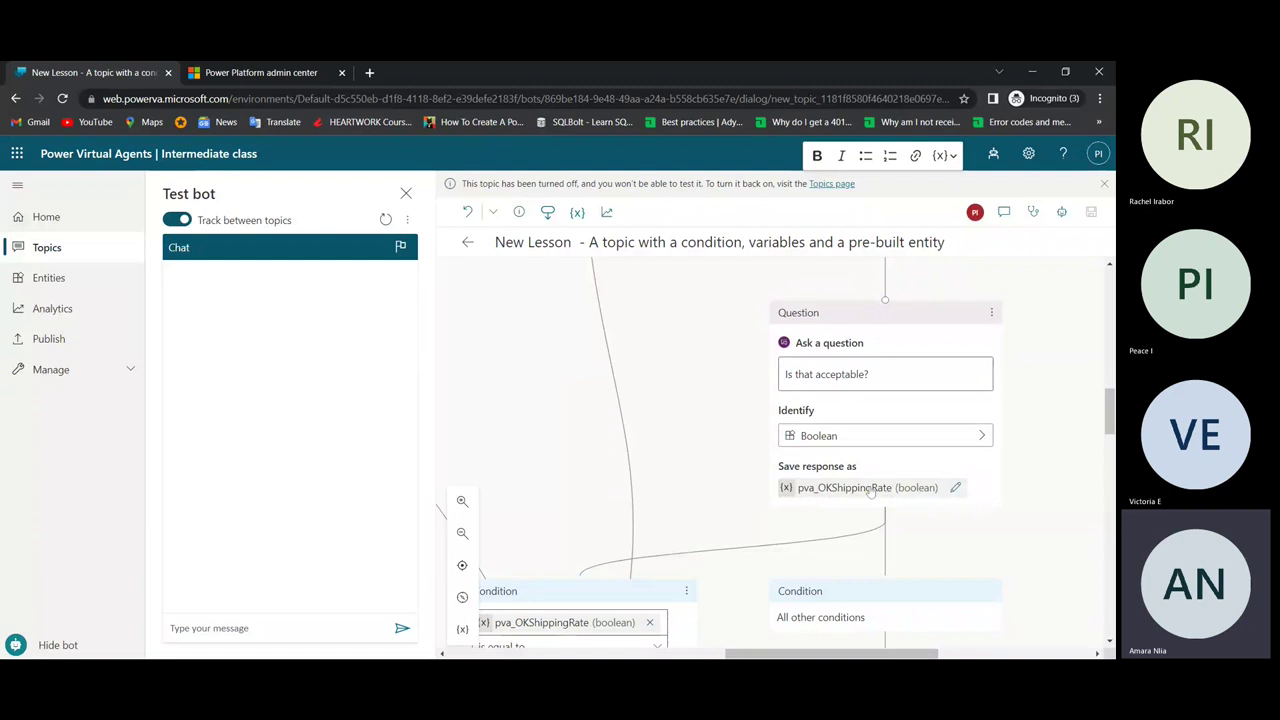
{"action": "scroll", "coordinate": [870, 490], "scroll_direction": "down", "scroll_amount": 2}
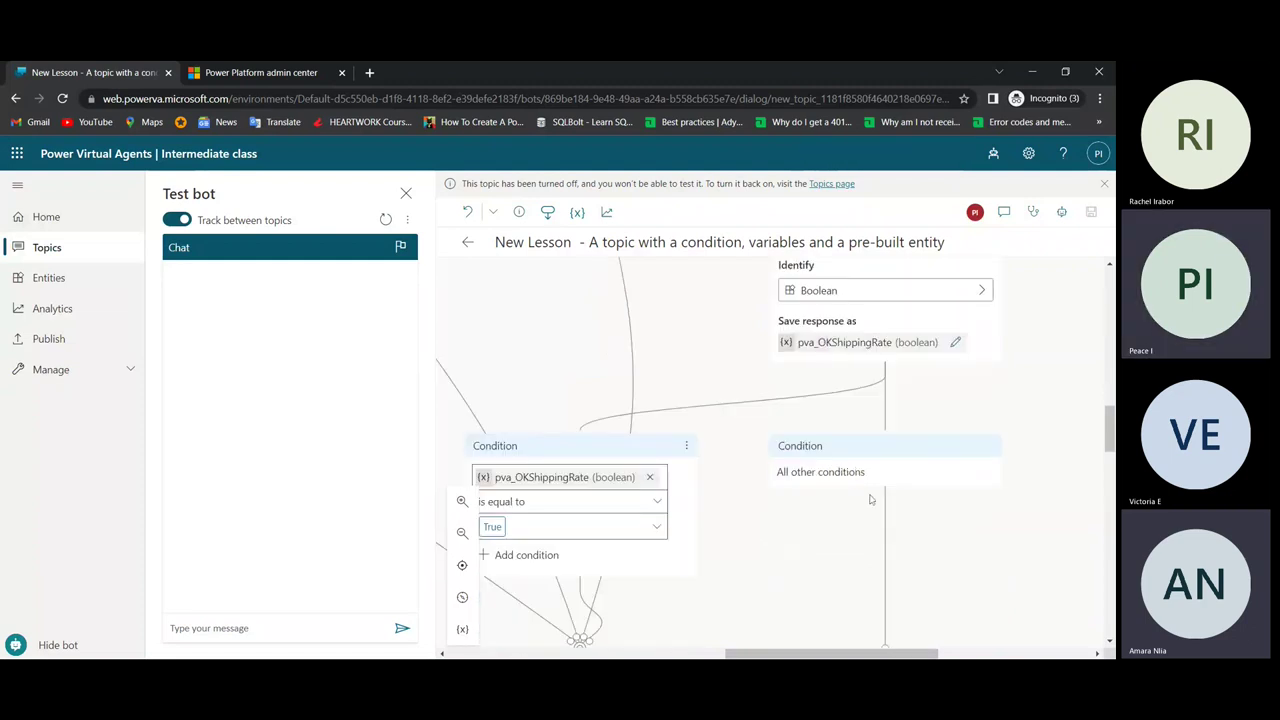
{"action": "scroll", "coordinate": [883, 400], "scroll_direction": "down", "scroll_amount": 2}
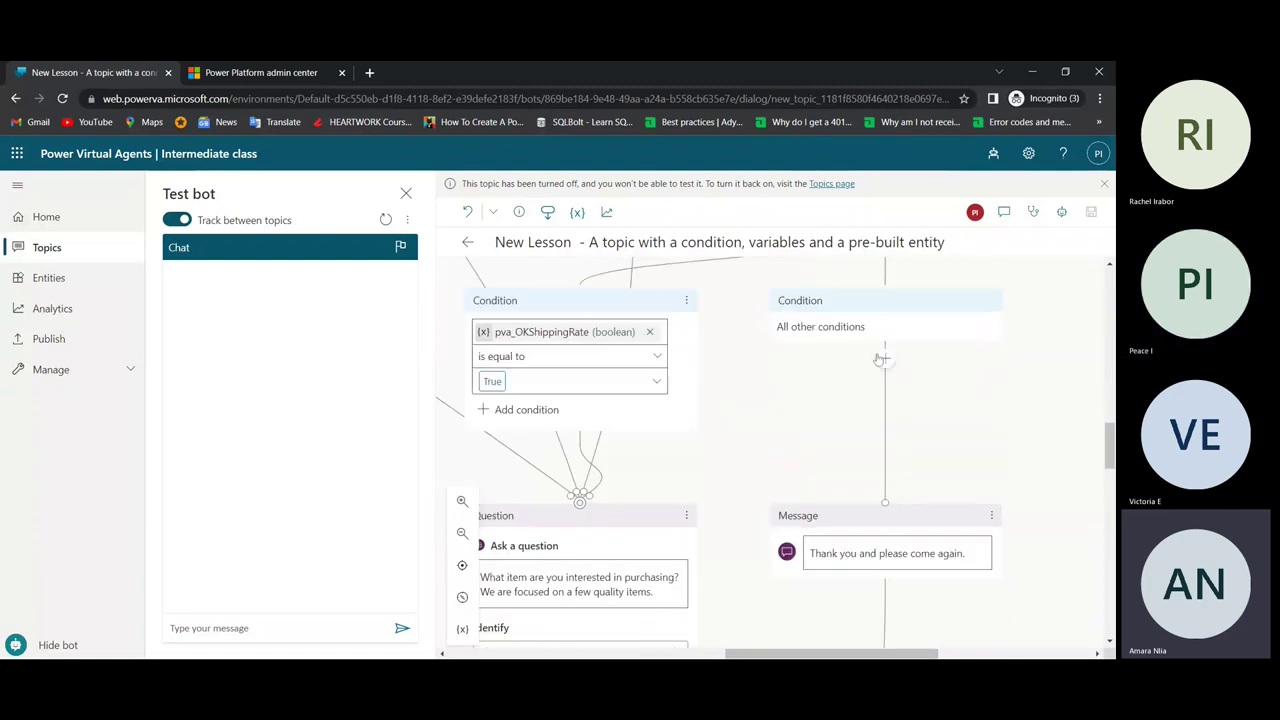
{"action": "scroll", "coordinate": [888, 400], "scroll_direction": "up", "scroll_amount": 4}
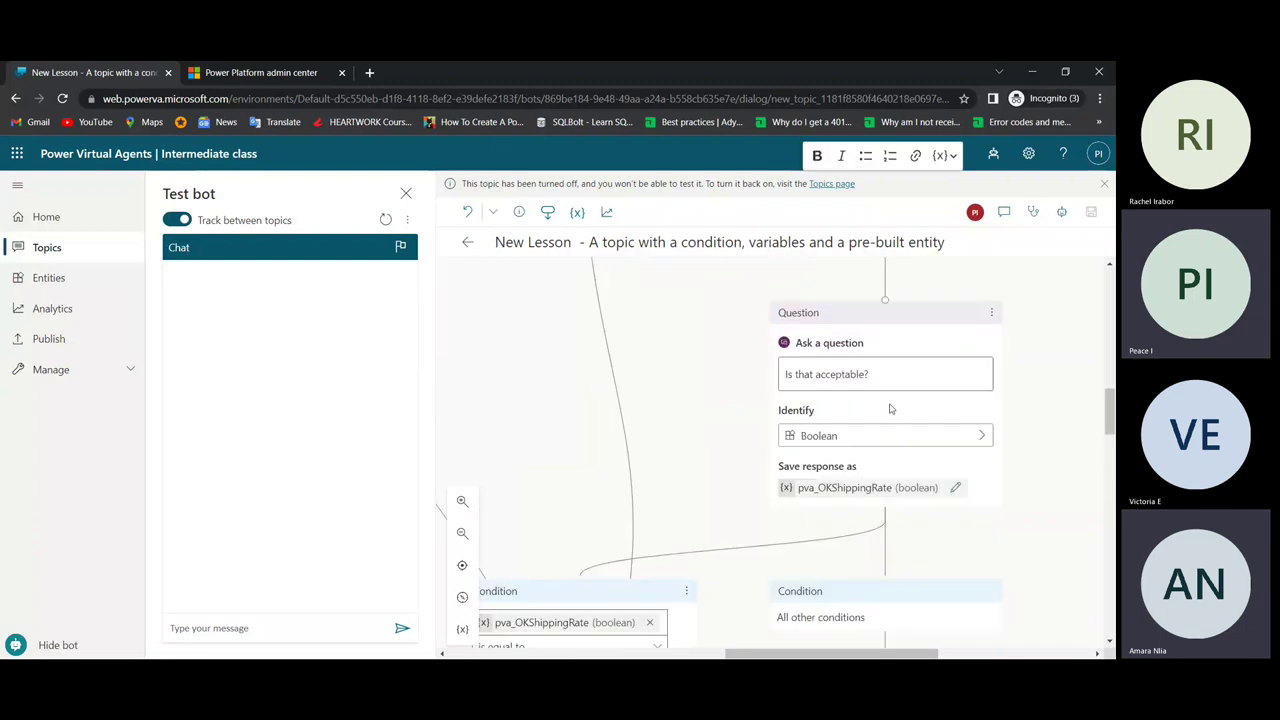
{"action": "scroll", "coordinate": [891, 409], "scroll_direction": "down", "scroll_amount": 2}
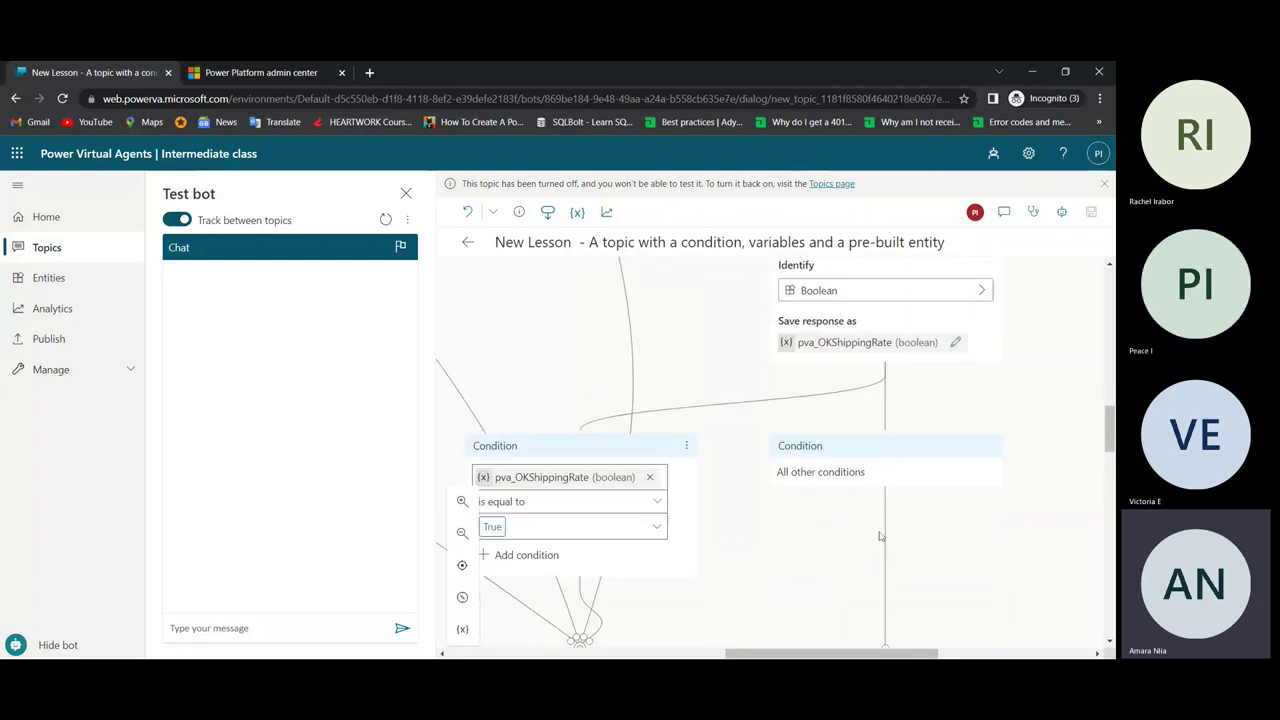
Step: Examine how the California, Washington and Oregon branches and the pva_OKShippingRate True condition lead into the item question, versus the other conditions' closing message
{"action": "scroll", "coordinate": [779, 507], "scroll_direction": "down", "scroll_amount": 1}
{"action": "scroll", "coordinate": [779, 507], "scroll_direction": "down", "scroll_amount": 1}
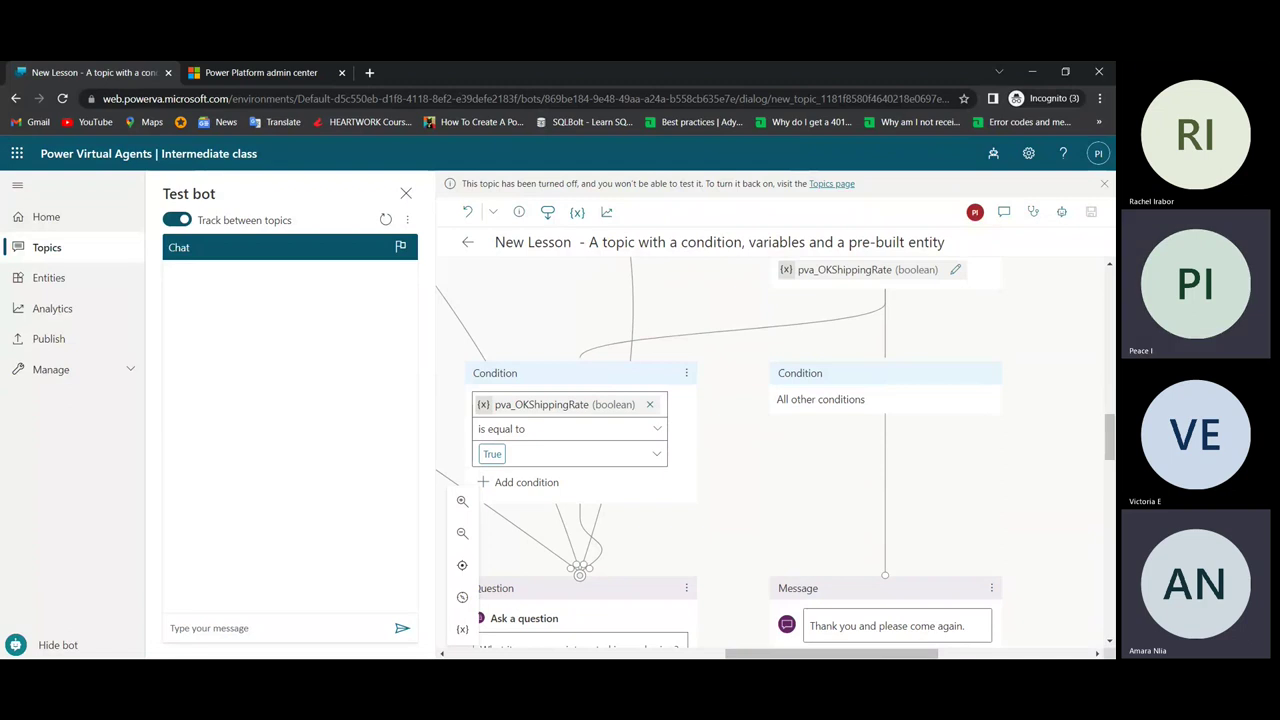
{"action": "left_click_drag", "start_coordinate": [842, 654], "coordinate": [685, 655]}
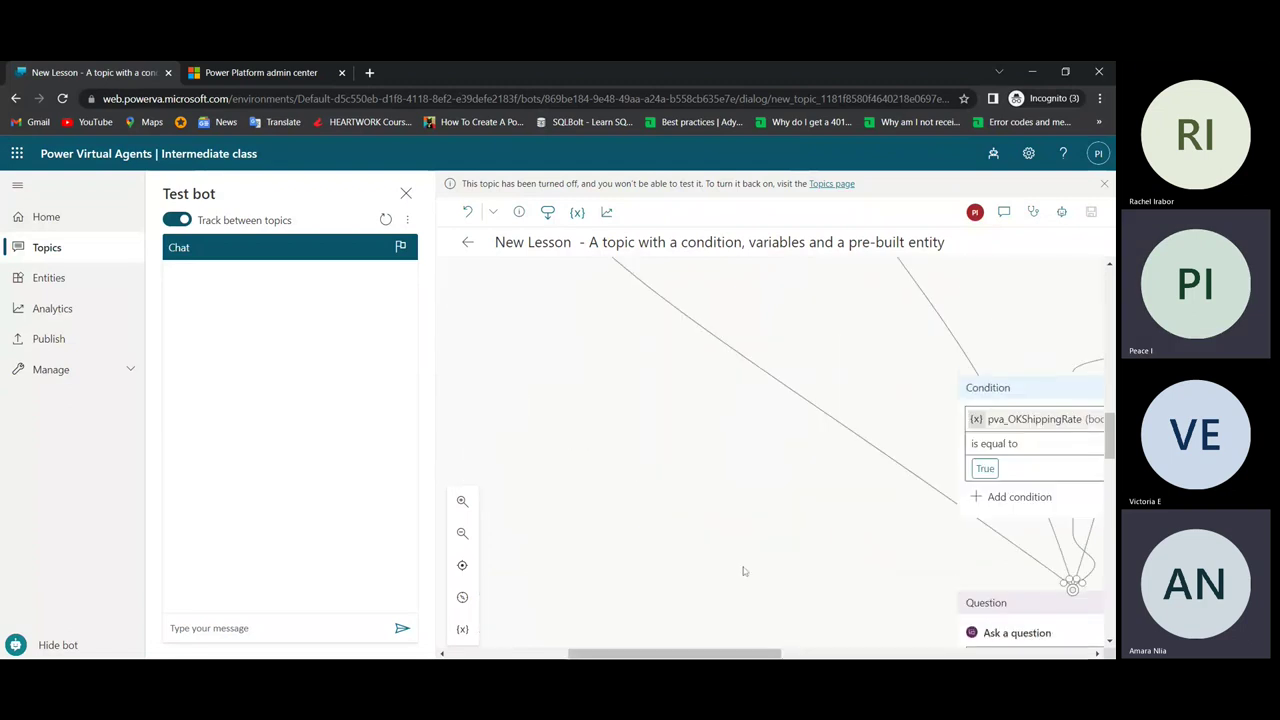
{"action": "scroll", "coordinate": [743, 571], "scroll_direction": "up", "scroll_amount": 5}
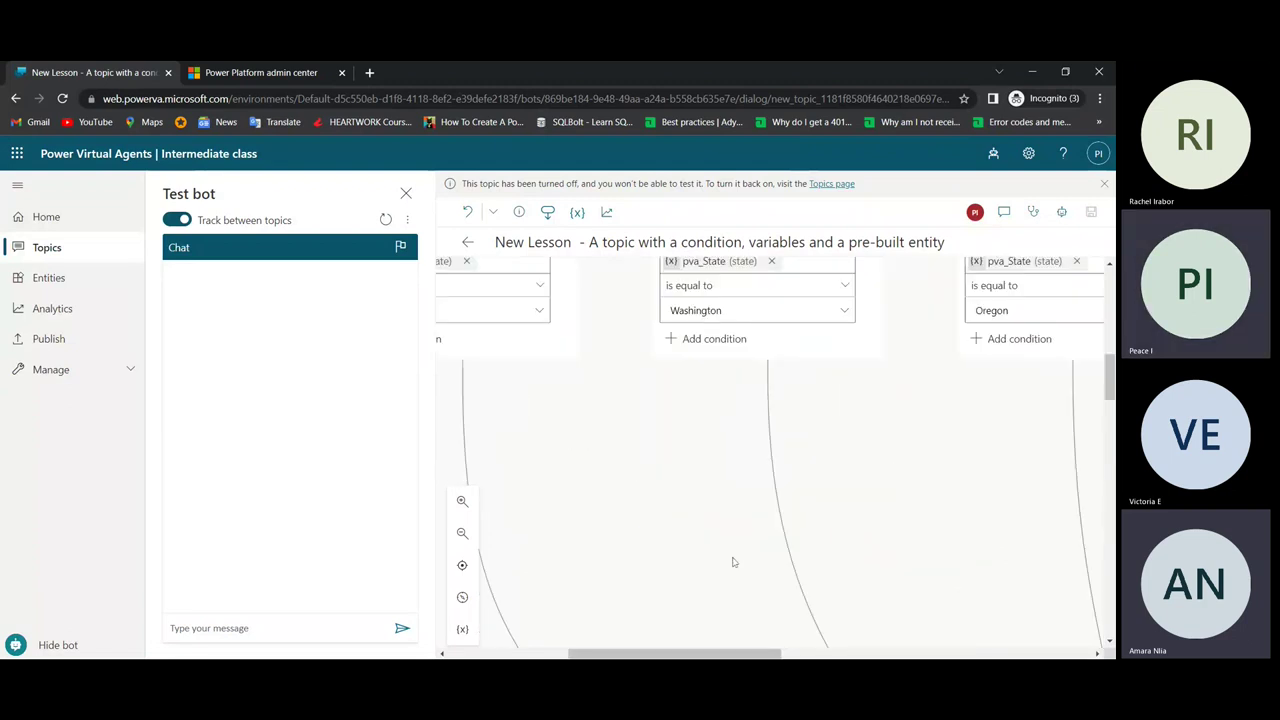
{"action": "scroll", "coordinate": [736, 567], "scroll_direction": "down", "scroll_amount": 1}
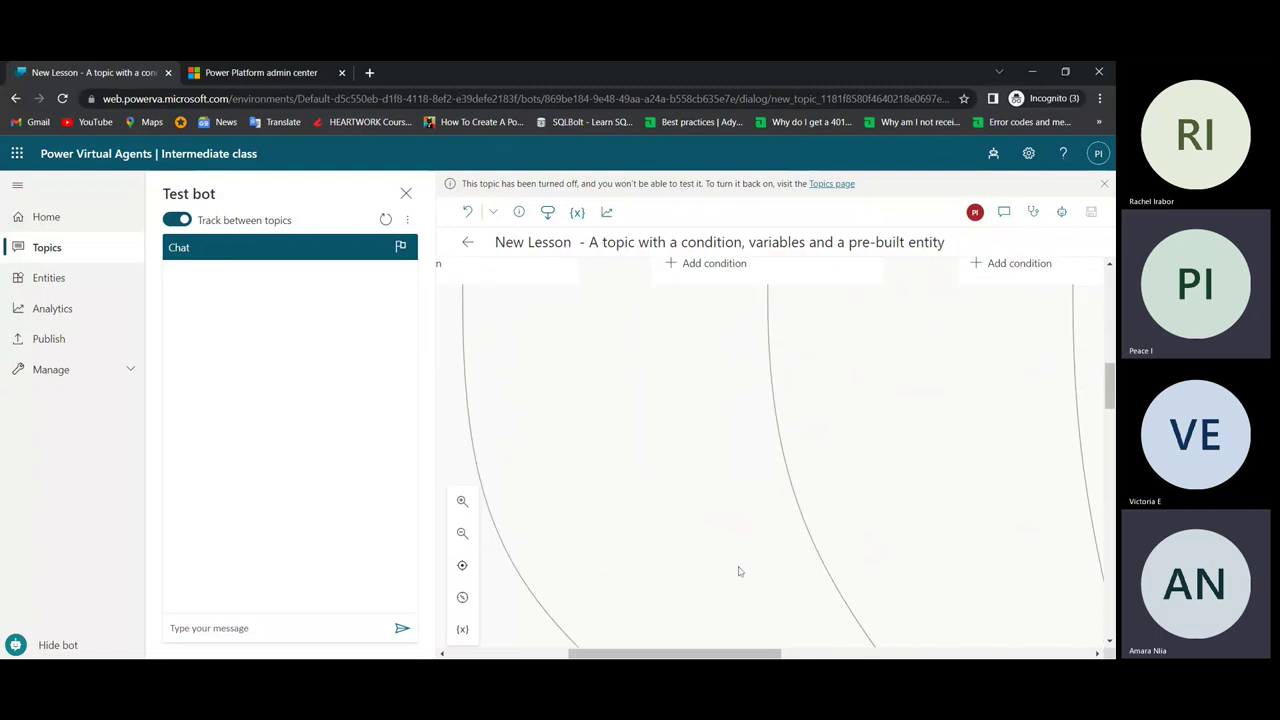
{"action": "scroll", "coordinate": [738, 571], "scroll_direction": "up", "scroll_amount": 2}
{"action": "left_click_drag", "start_coordinate": [745, 650], "coordinate": [684, 656]}
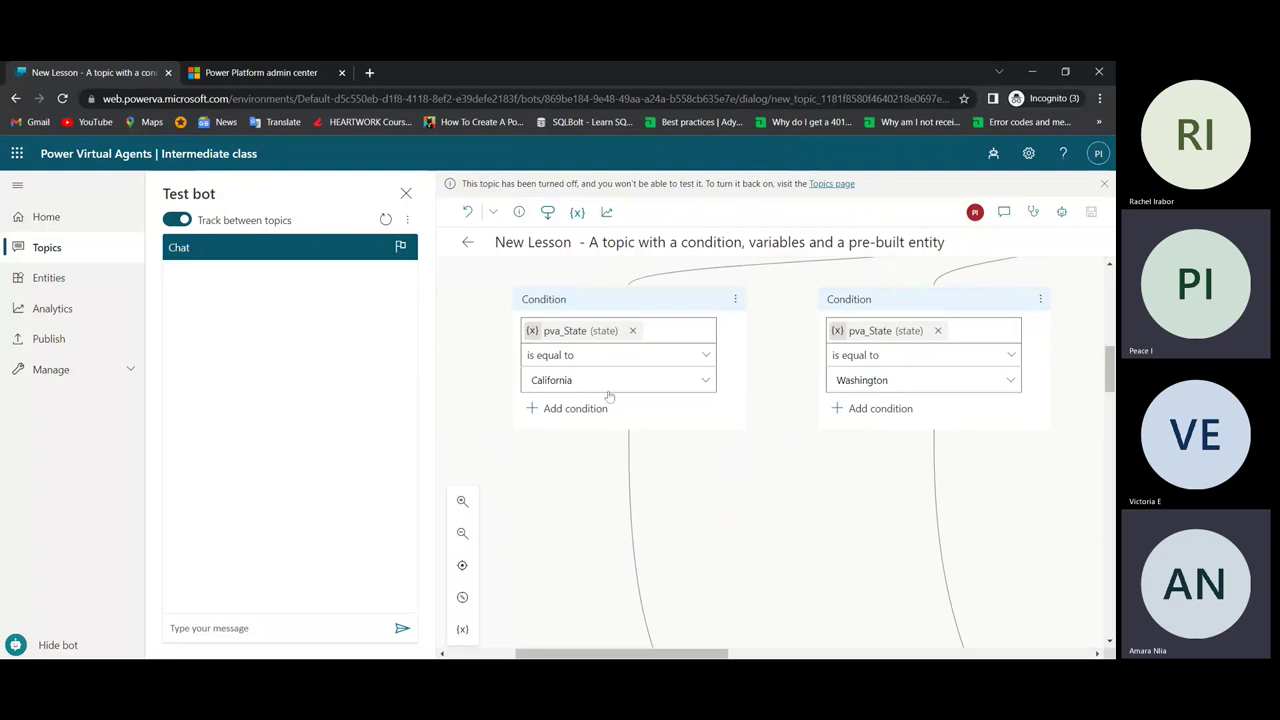
{"action": "scroll", "coordinate": [648, 426], "scroll_direction": "down", "scroll_amount": 5}
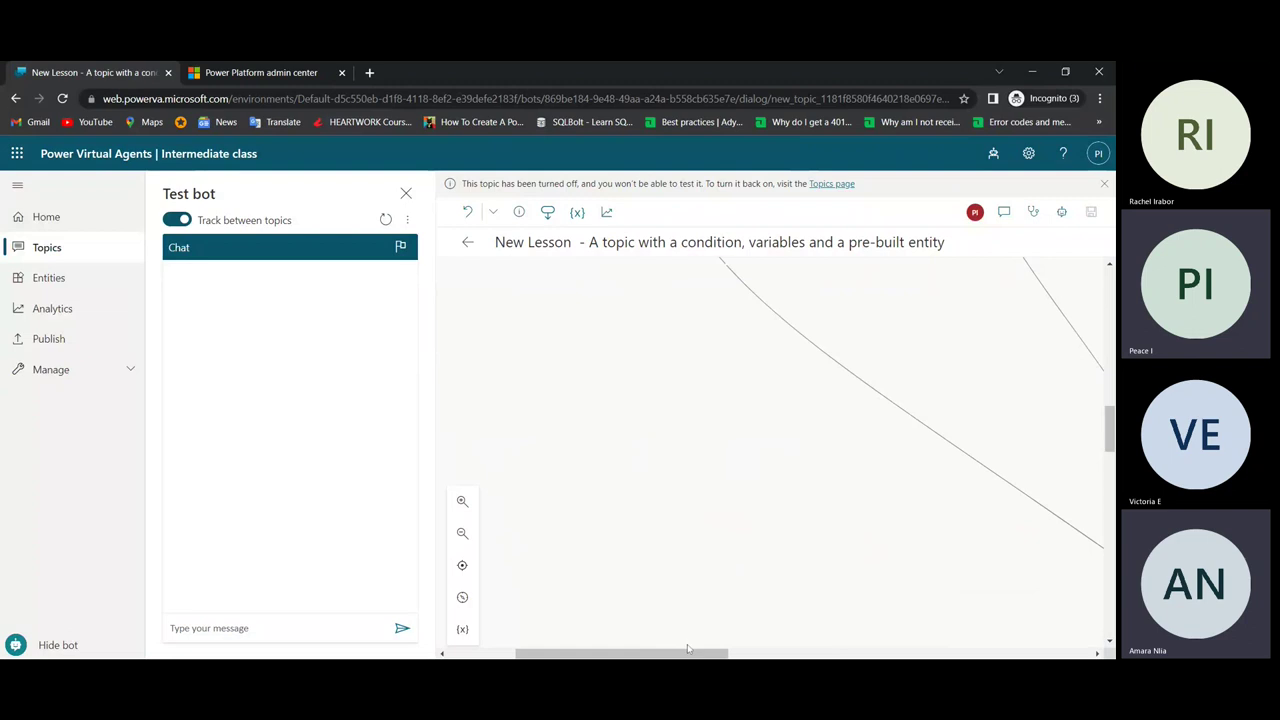
{"action": "left_click_drag", "start_coordinate": [688, 649], "coordinate": [817, 651]}
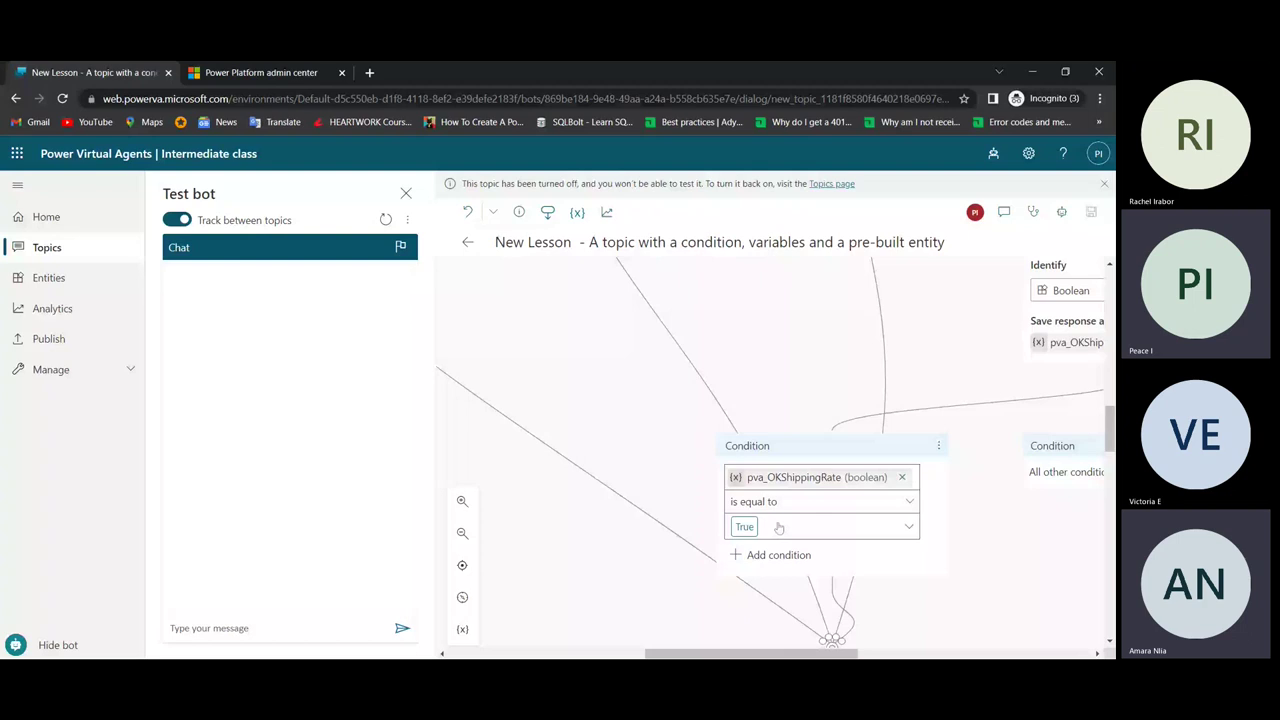
{"action": "scroll", "coordinate": [779, 527], "scroll_direction": "up", "scroll_amount": 5}
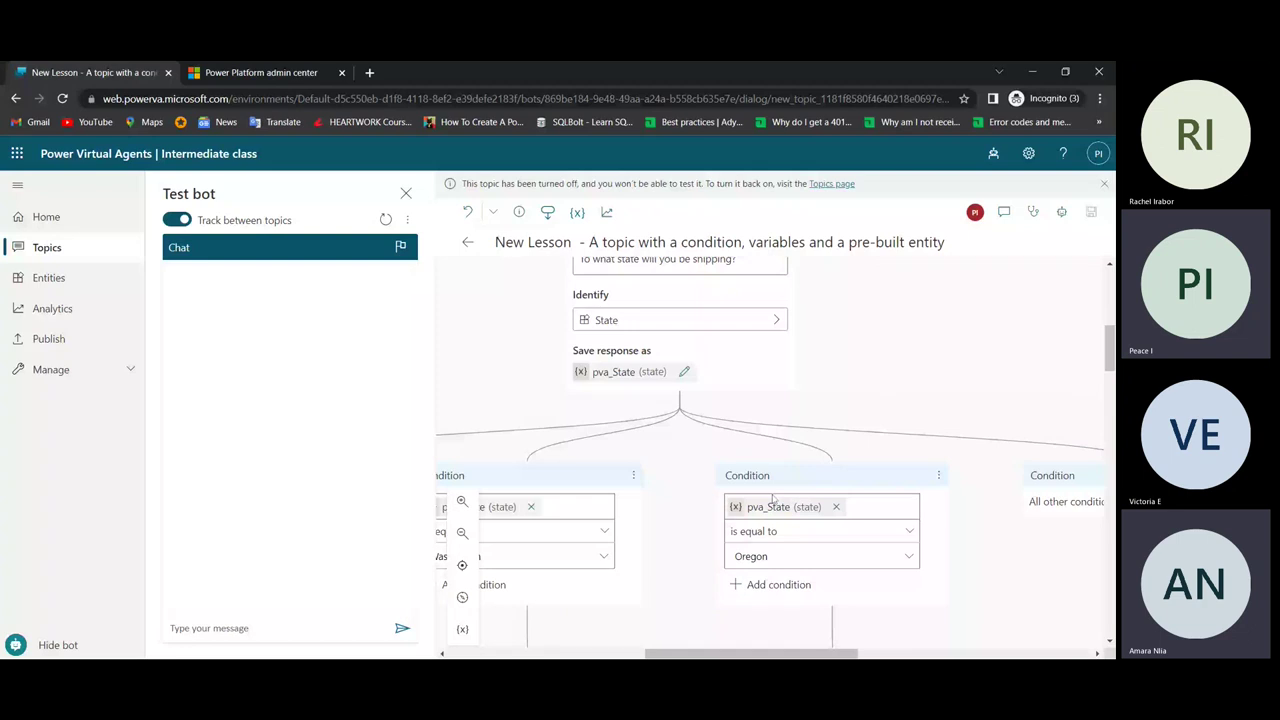
{"action": "scroll", "coordinate": [772, 497], "scroll_direction": "down", "scroll_amount": 5}
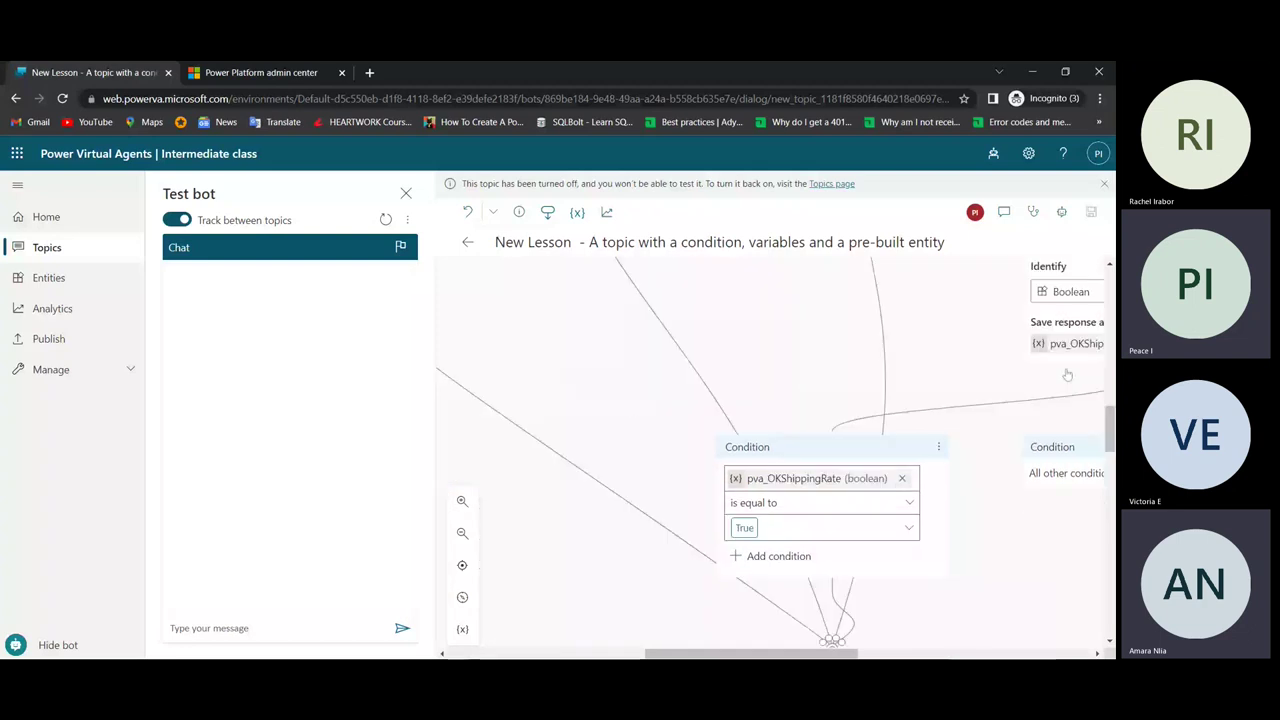
{"action": "scroll", "coordinate": [626, 432], "scroll_direction": "down", "scroll_amount": 1}
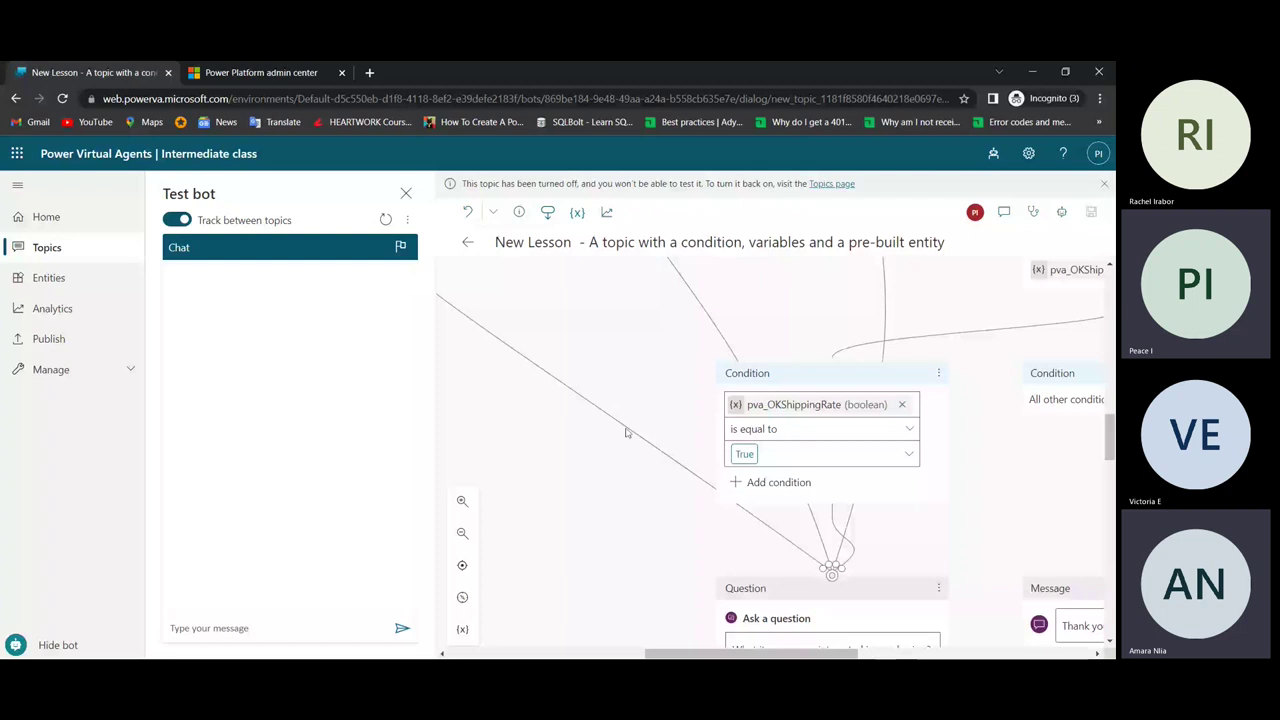
Step: Examine the item question, its Desktop, Laptop and Gaming Computer conditions, and the messages that follow down to the End of Conversation node
{"action": "scroll", "coordinate": [626, 432], "scroll_direction": "down", "scroll_amount": 2}
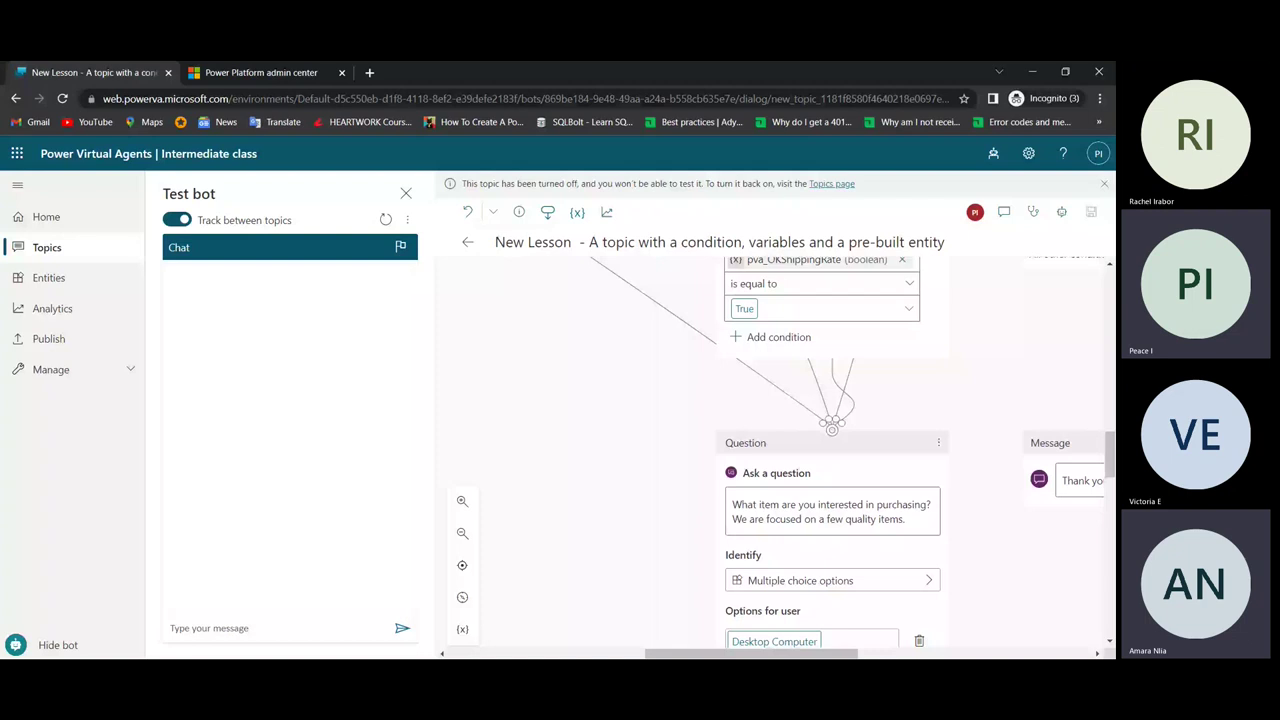
{"action": "scroll", "coordinate": [833, 492], "scroll_direction": "down", "scroll_amount": 5}
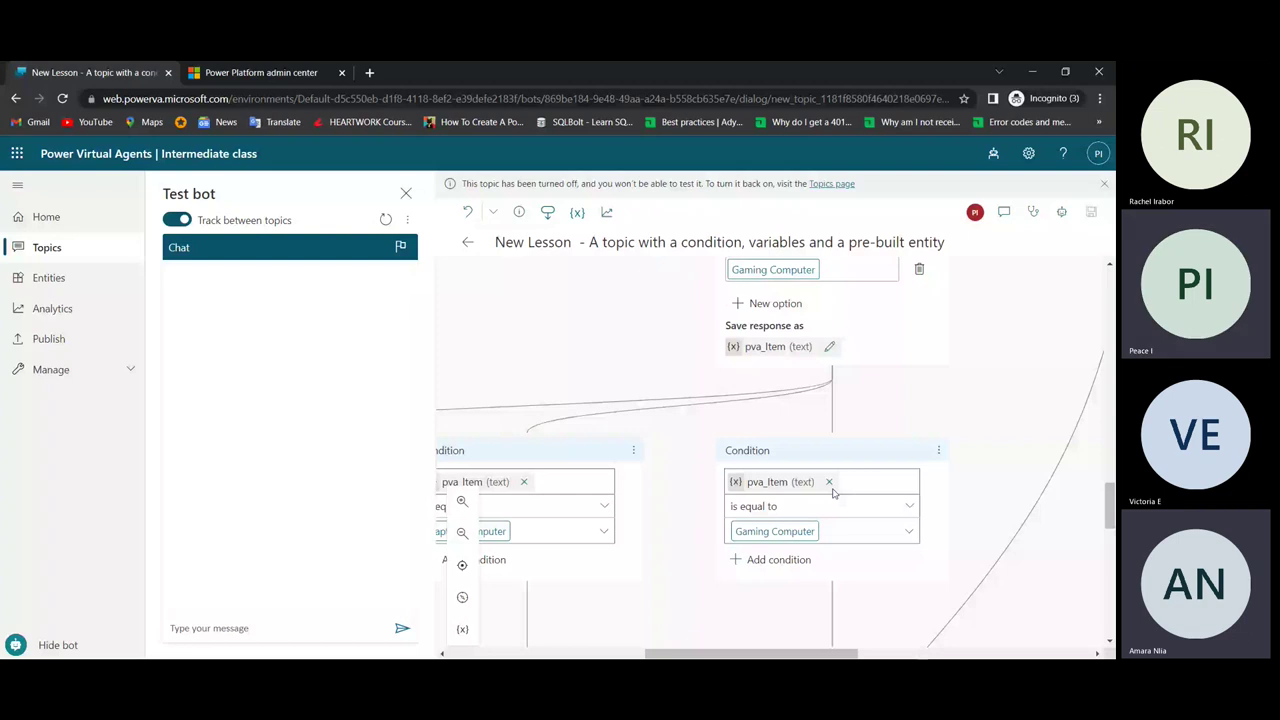
{"action": "left_click_drag", "start_coordinate": [833, 492], "coordinate": [1233, 368]}
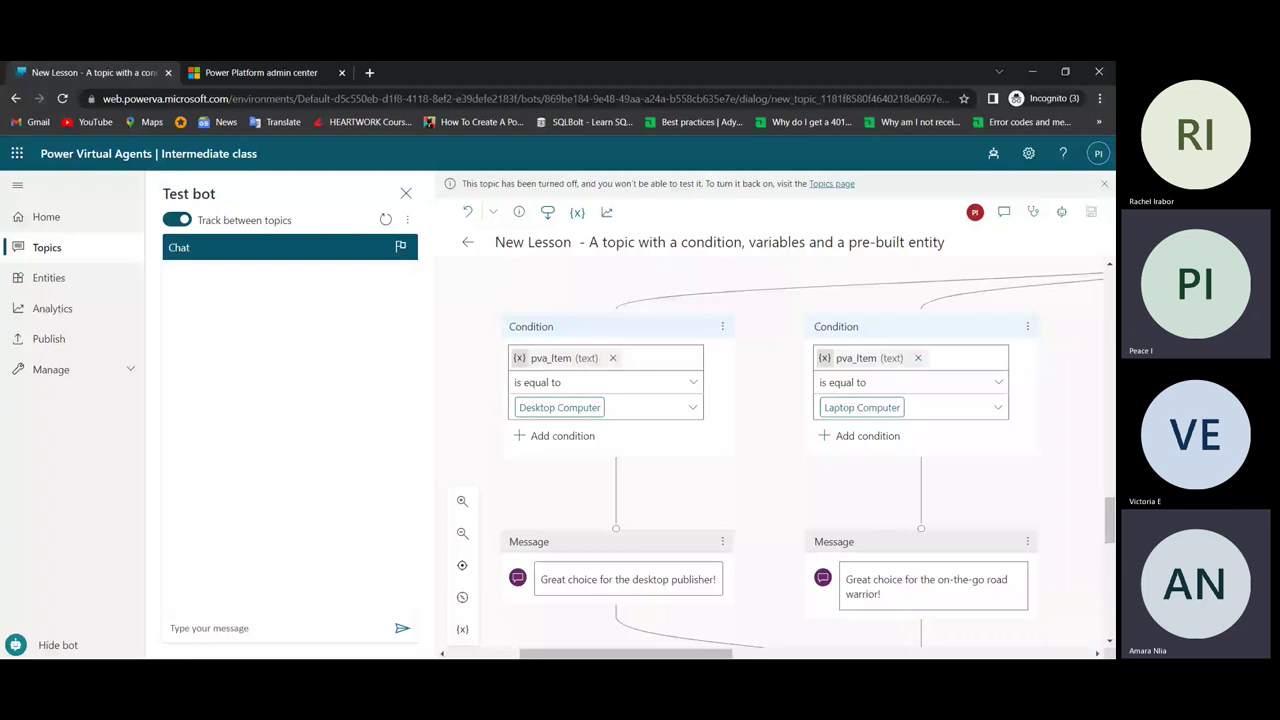
{"action": "left_click_drag", "start_coordinate": [1185, 339], "coordinate": [851, 463]}
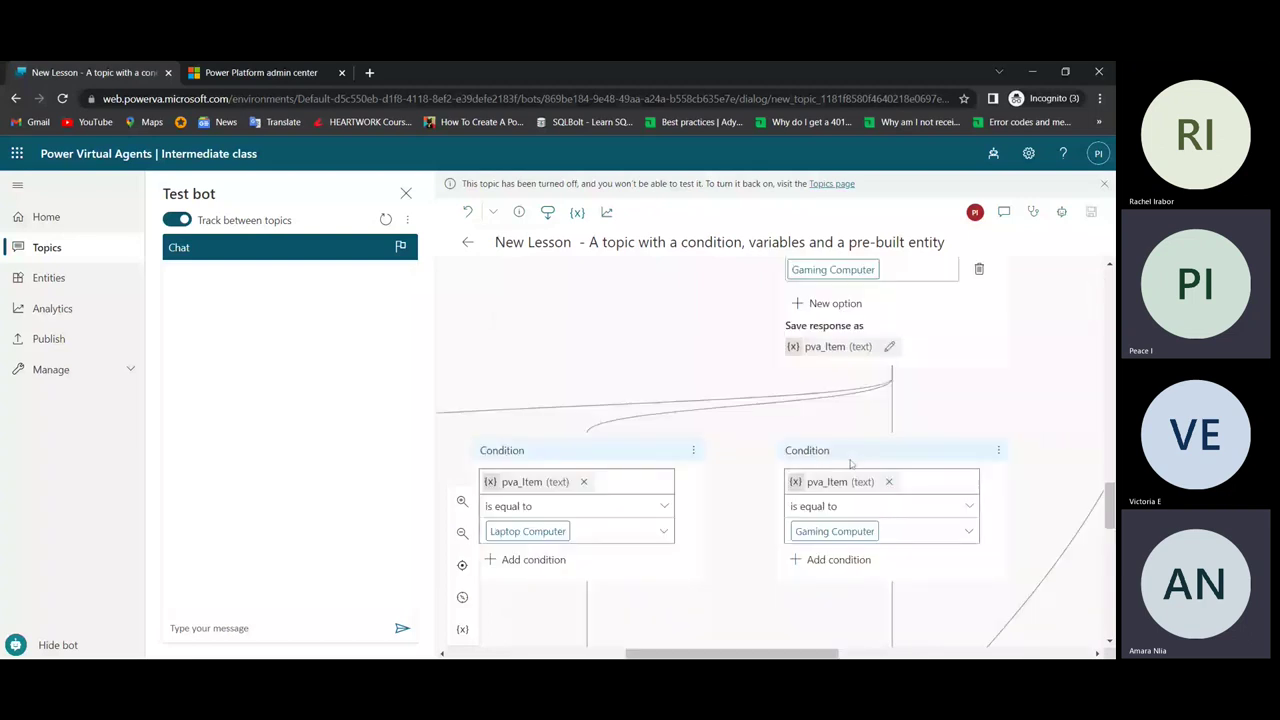
{"action": "scroll", "coordinate": [851, 463], "scroll_direction": "down", "scroll_amount": 3}
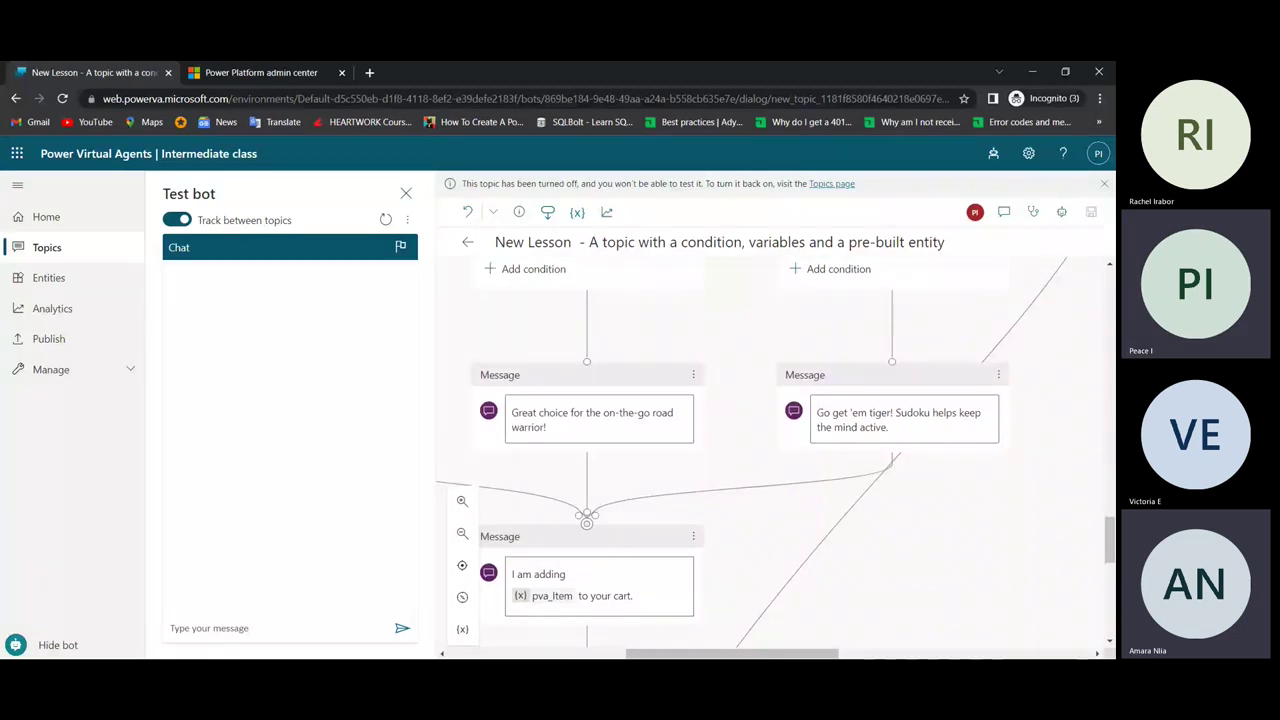
{"action": "scroll", "coordinate": [697, 535], "scroll_direction": "down", "scroll_amount": 2}
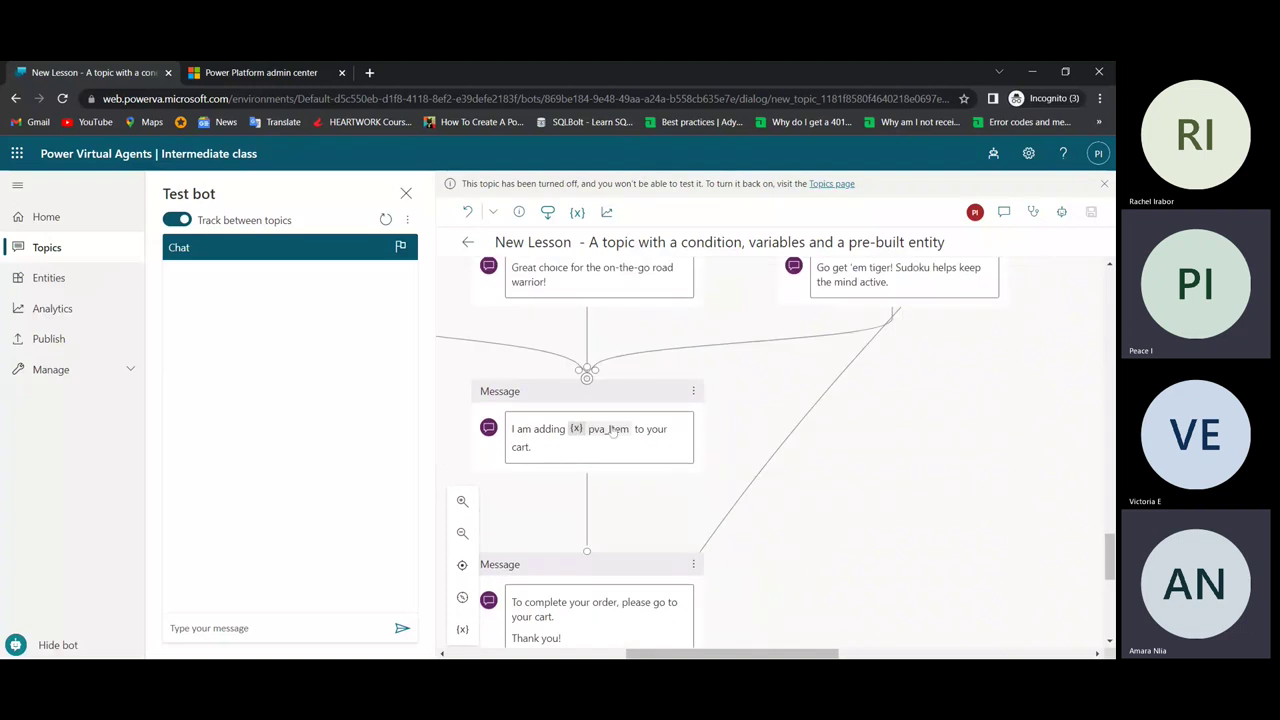
{"action": "scroll", "coordinate": [603, 433], "scroll_direction": "up", "scroll_amount": 5}
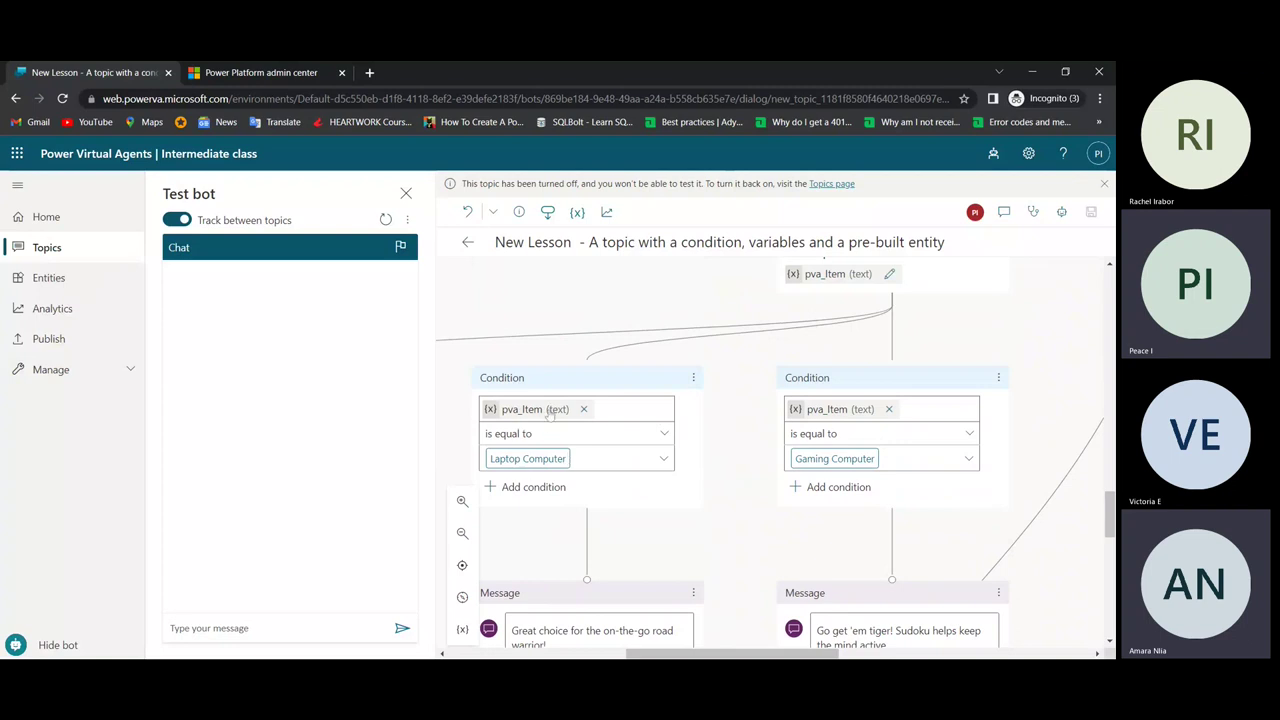
{"action": "scroll", "coordinate": [659, 612], "scroll_direction": "down", "scroll_amount": 15}
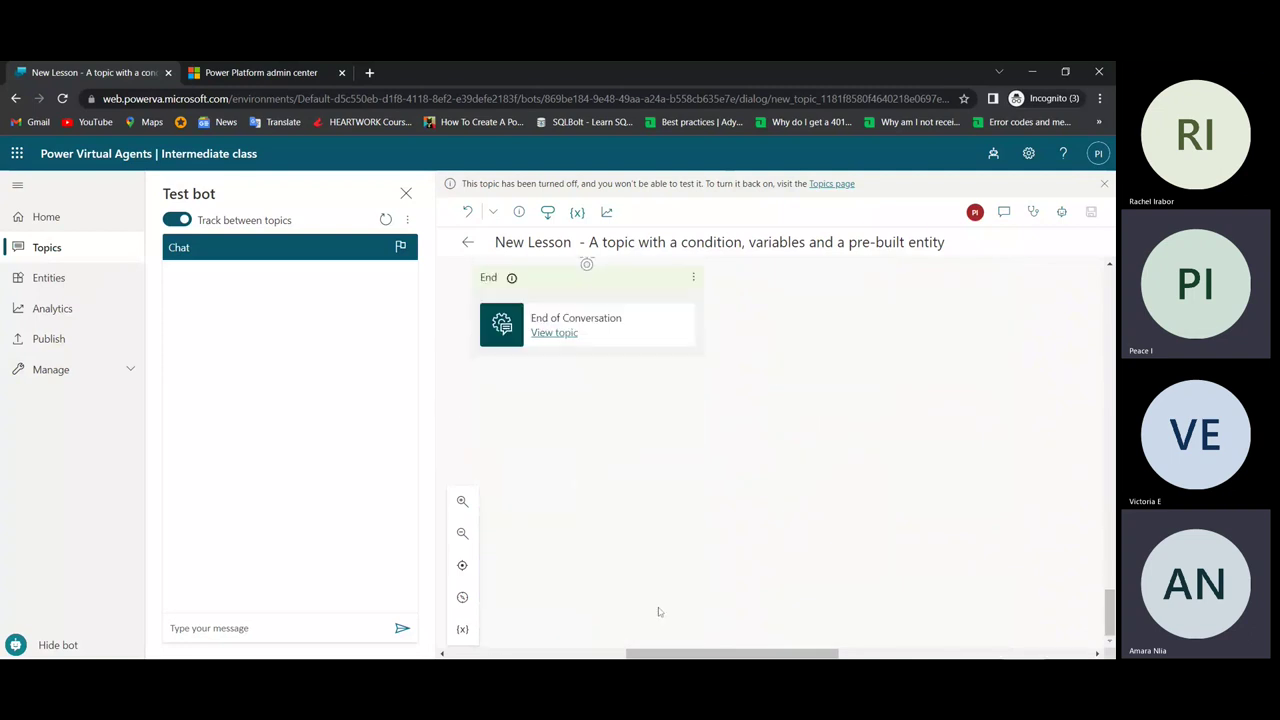
{"action": "left_click_drag", "start_coordinate": [687, 655], "coordinate": [621, 655]}
{"action": "scroll", "coordinate": [677, 597], "scroll_direction": "up", "scroll_amount": 3}
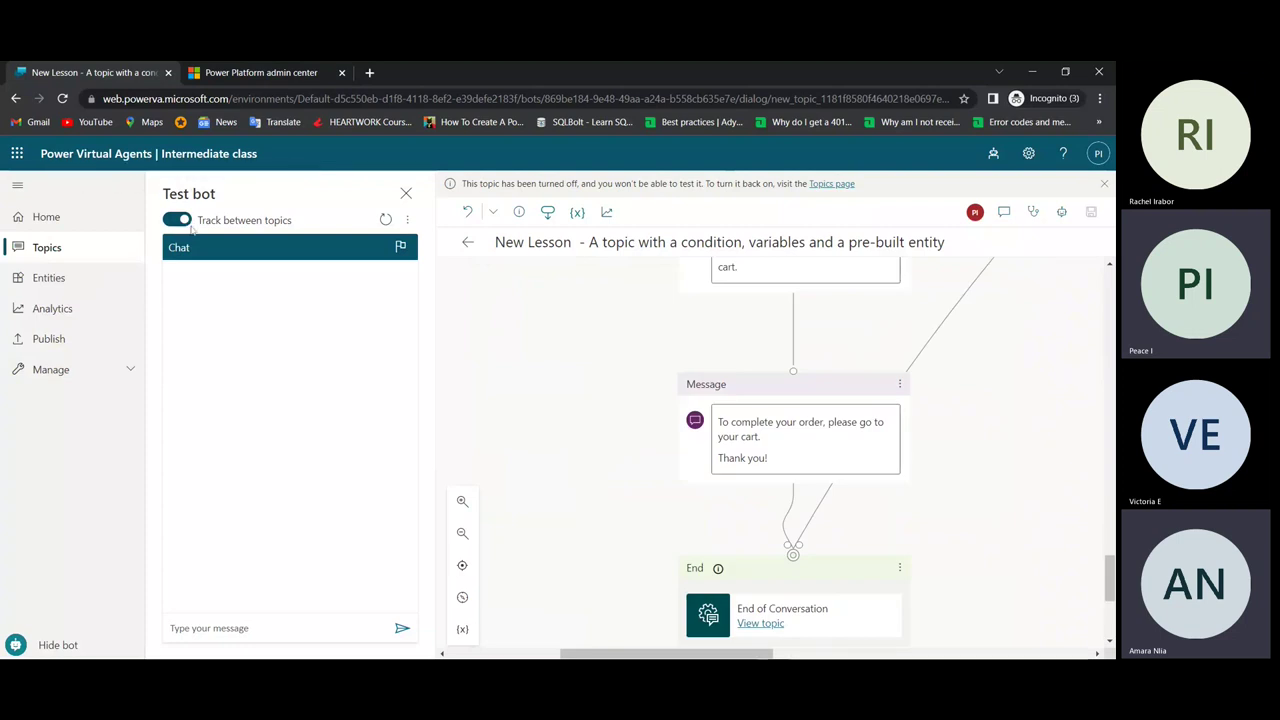
Step: Turn on the New Lesson topic in the topics list and reopen it on the authoring canvas at its trigger phrases
{"action": "left_click", "coordinate": [47, 248]}
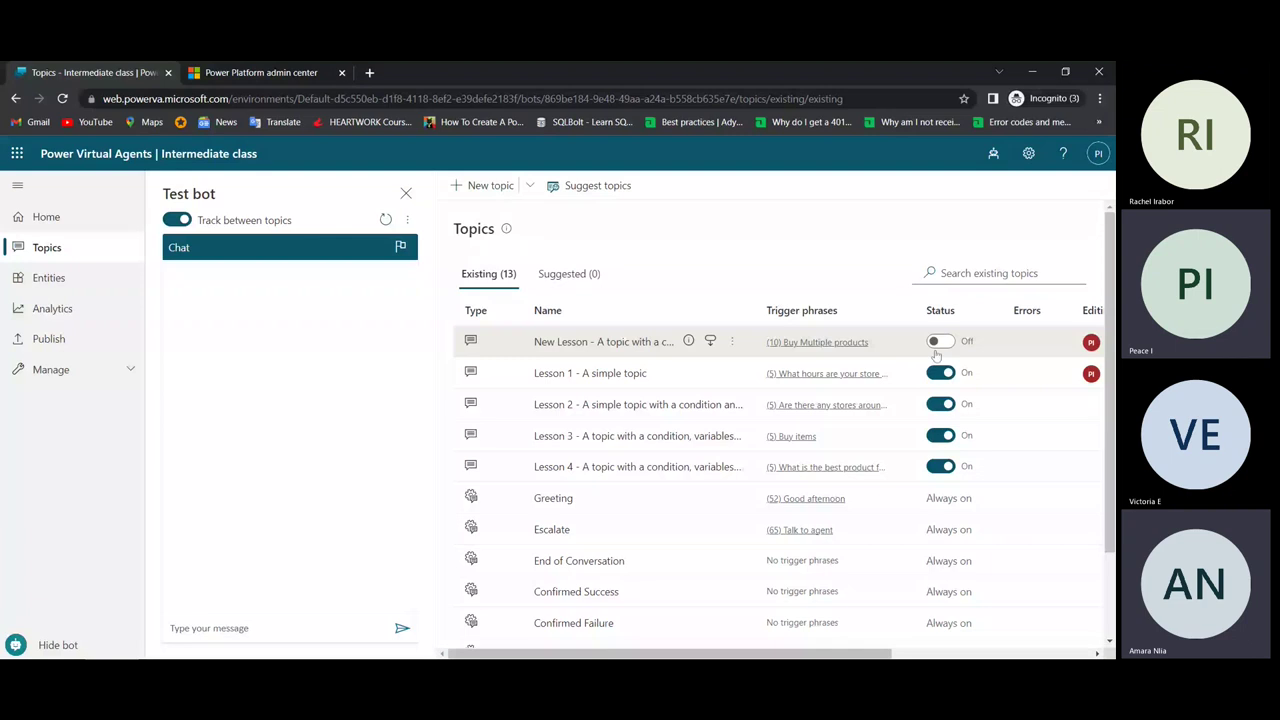
{"action": "left_click", "coordinate": [936, 344]}
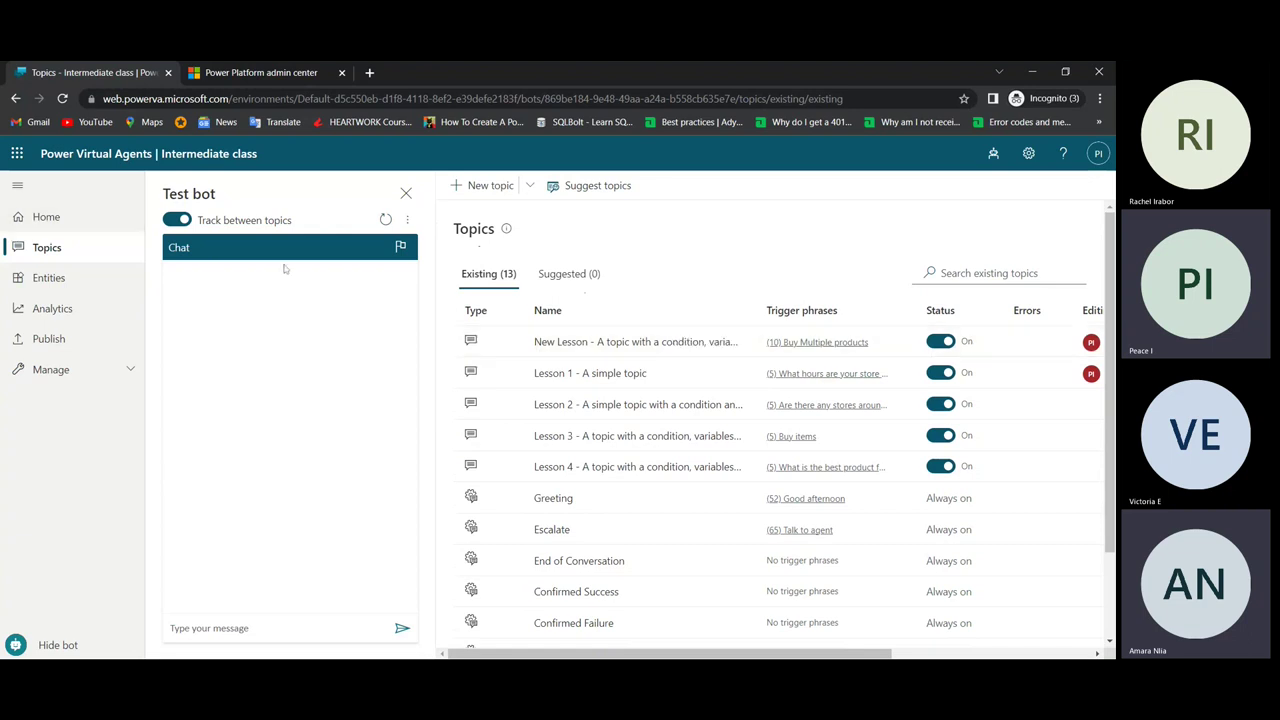
{"action": "left_click", "coordinate": [550, 341]}
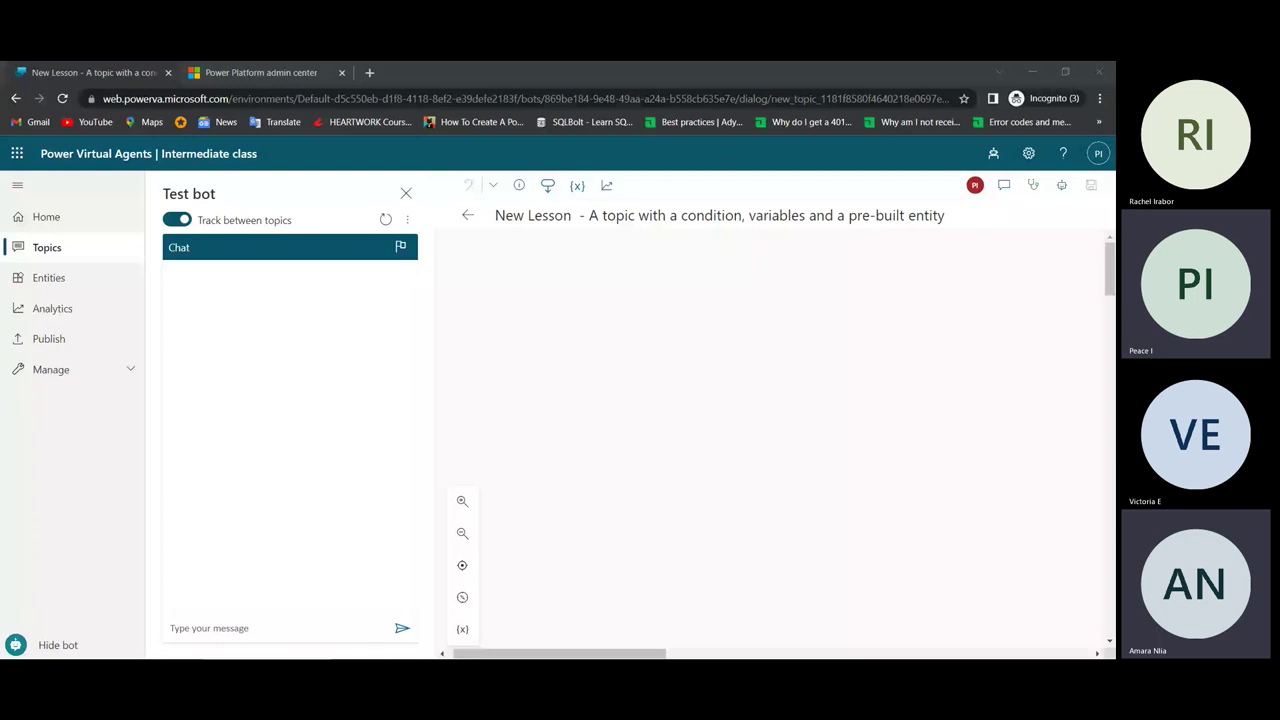
{"action": "left_click", "coordinate": [683, 597]}
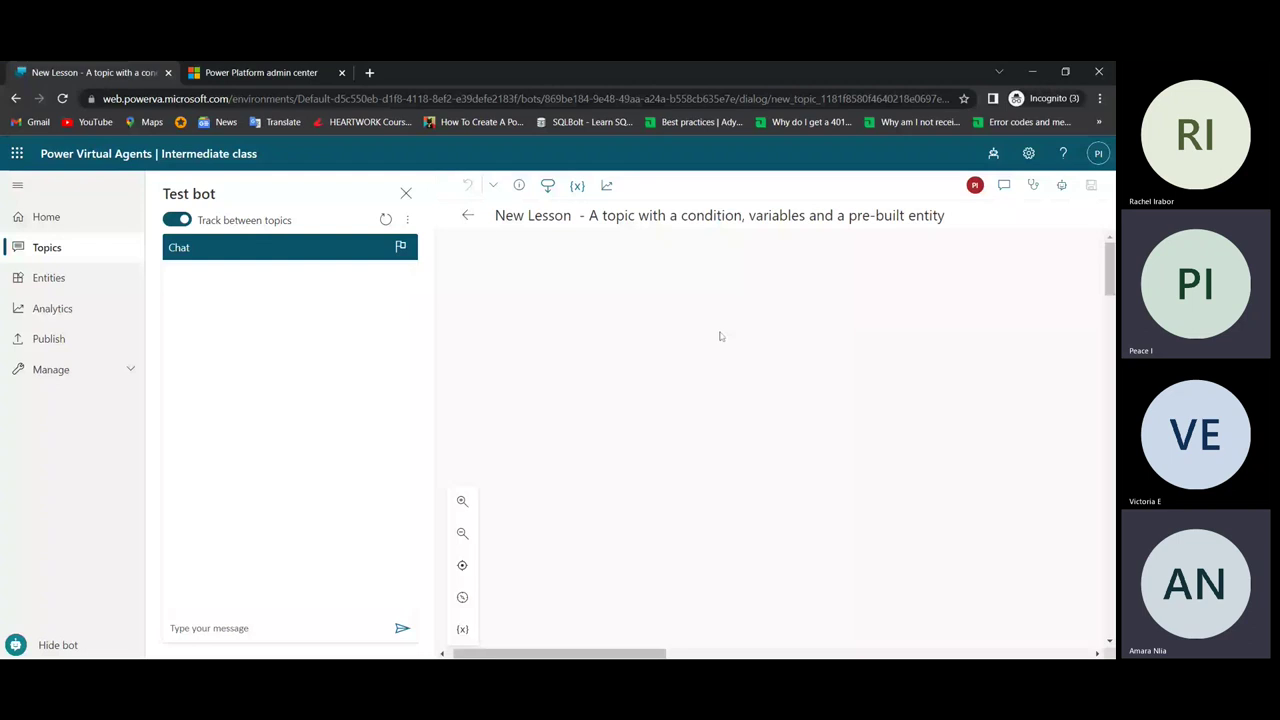
{"action": "scroll", "coordinate": [827, 473], "scroll_direction": "down", "scroll_amount": 3}
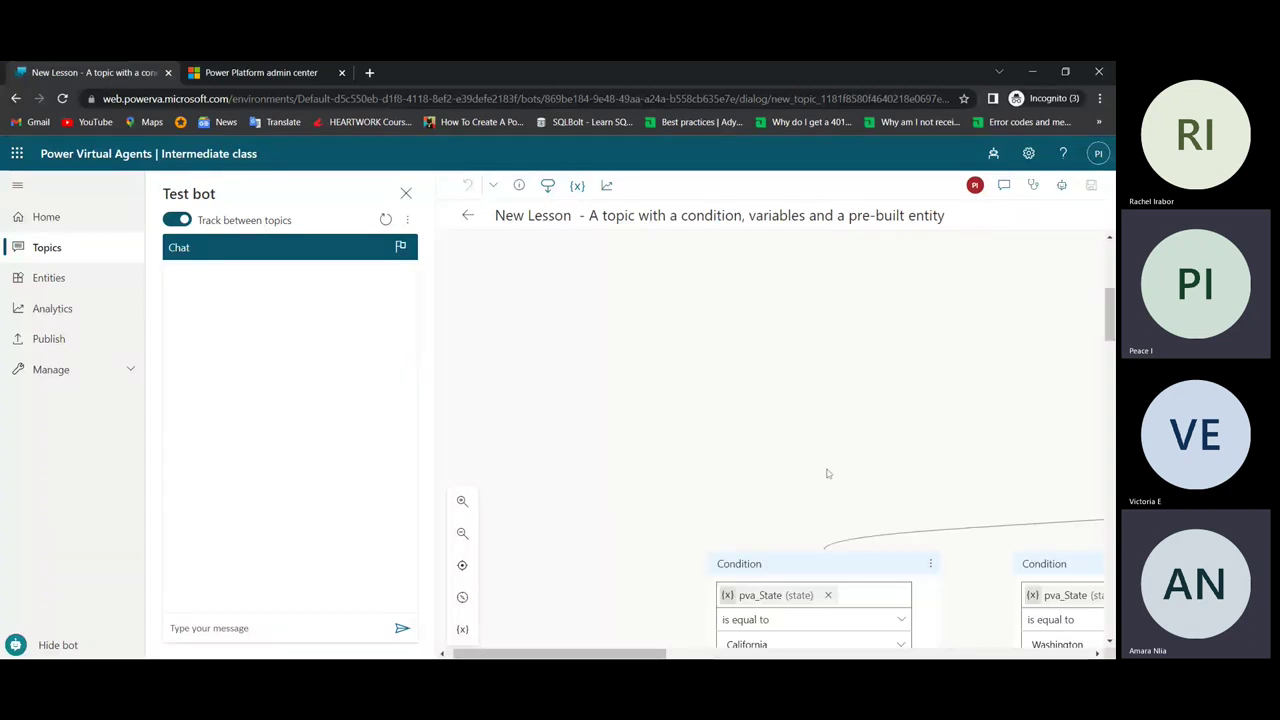
{"action": "scroll", "coordinate": [838, 600], "scroll_direction": "up", "scroll_amount": 5}
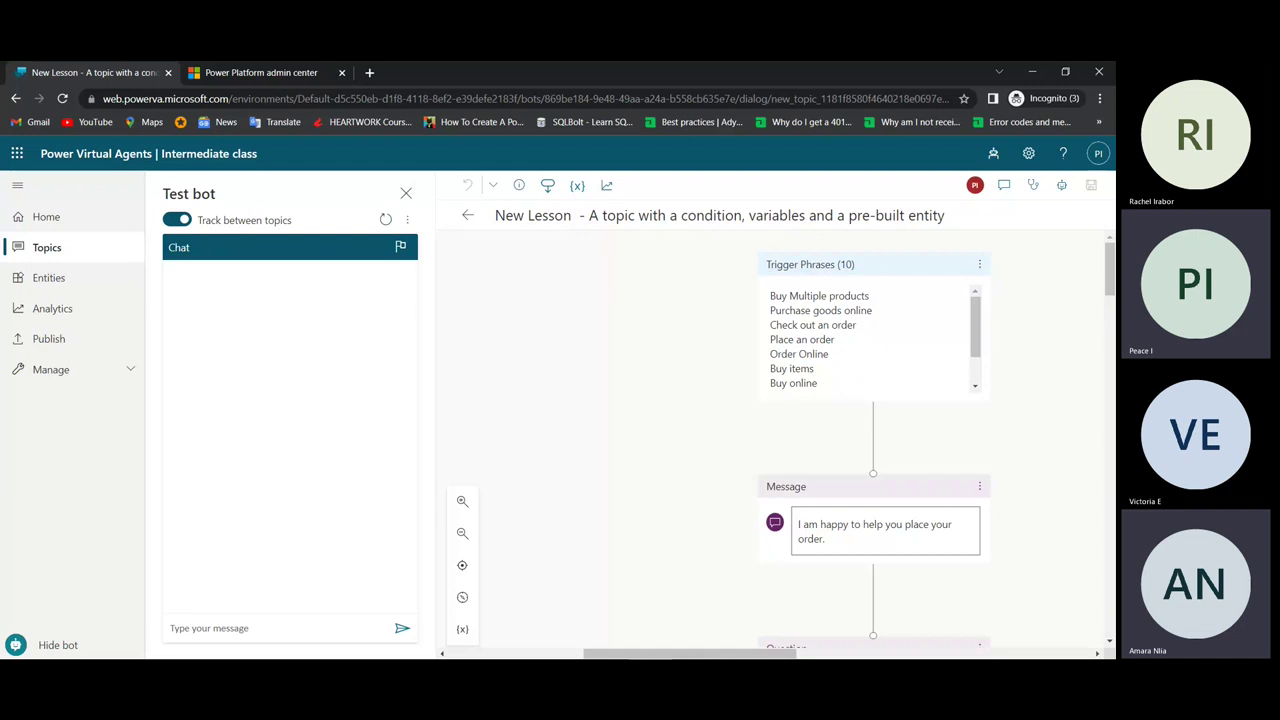
Step: Test the bot with the message "i want to order some items" and choose the New Lesson topic when it asks for clarification
{"action": "left_click", "coordinate": [300, 630]}
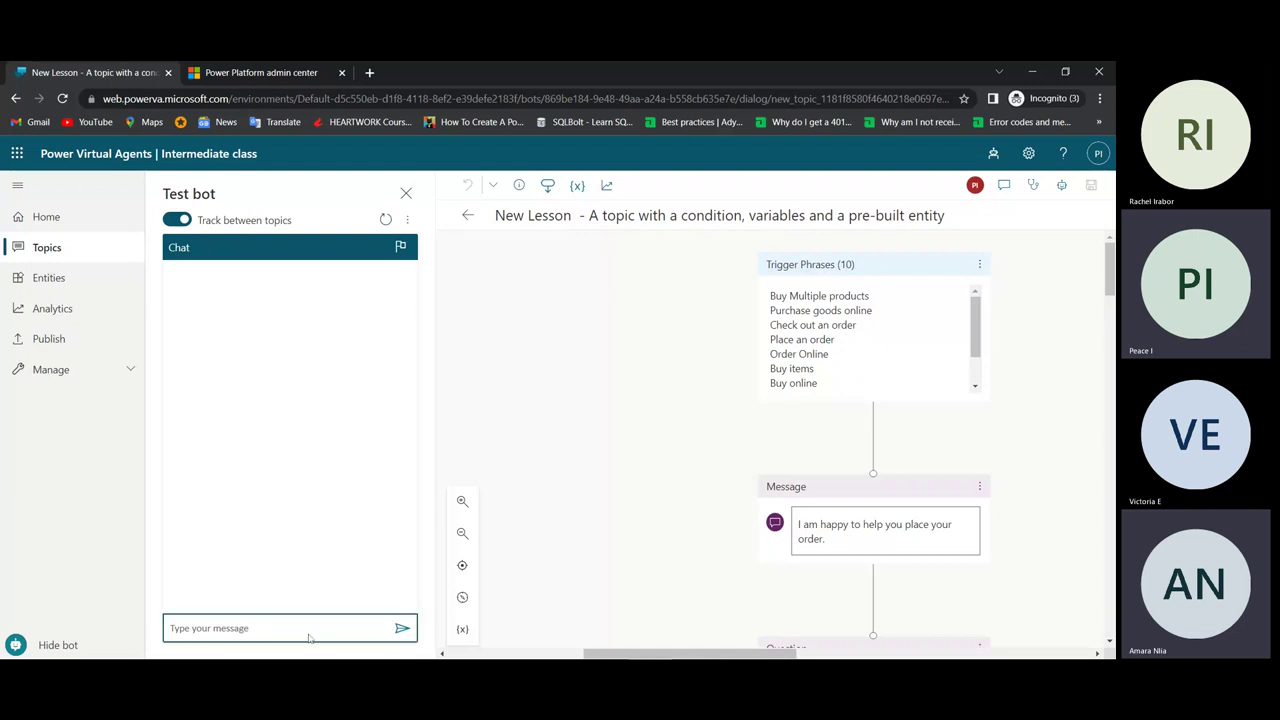
{"action": "type", "text": "i want to orde"}
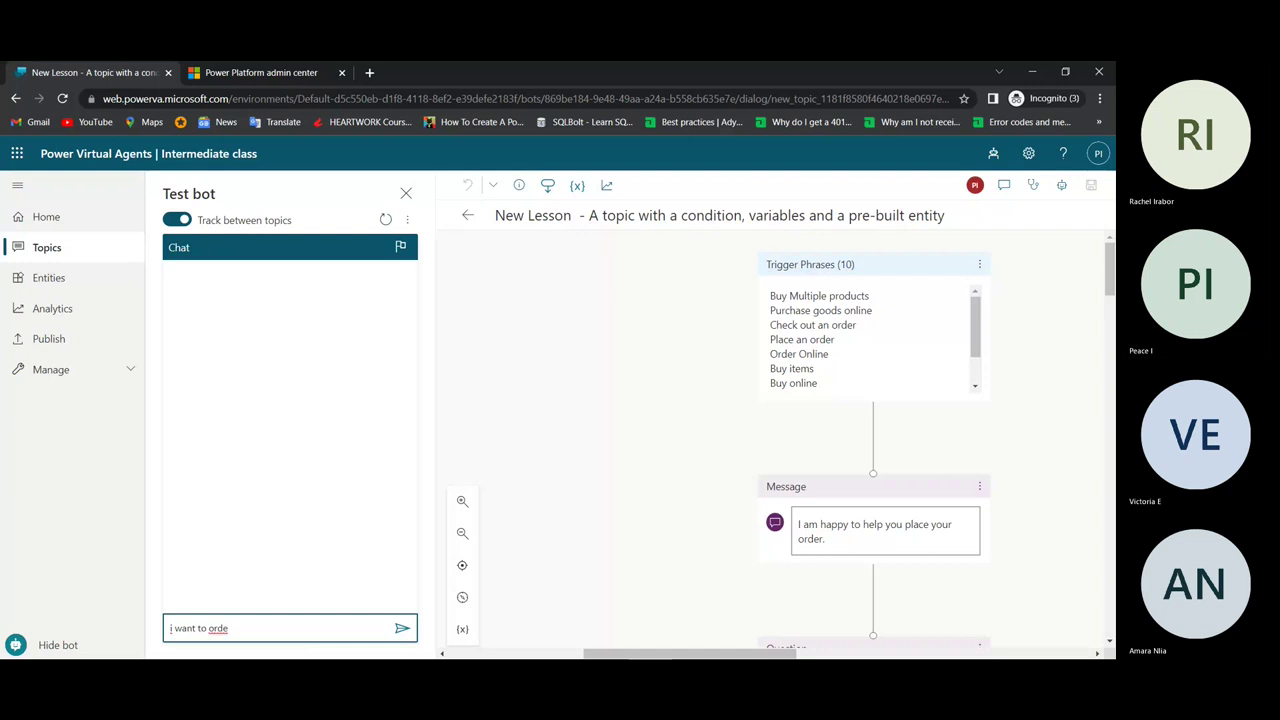
{"action": "type", "text": "r"}
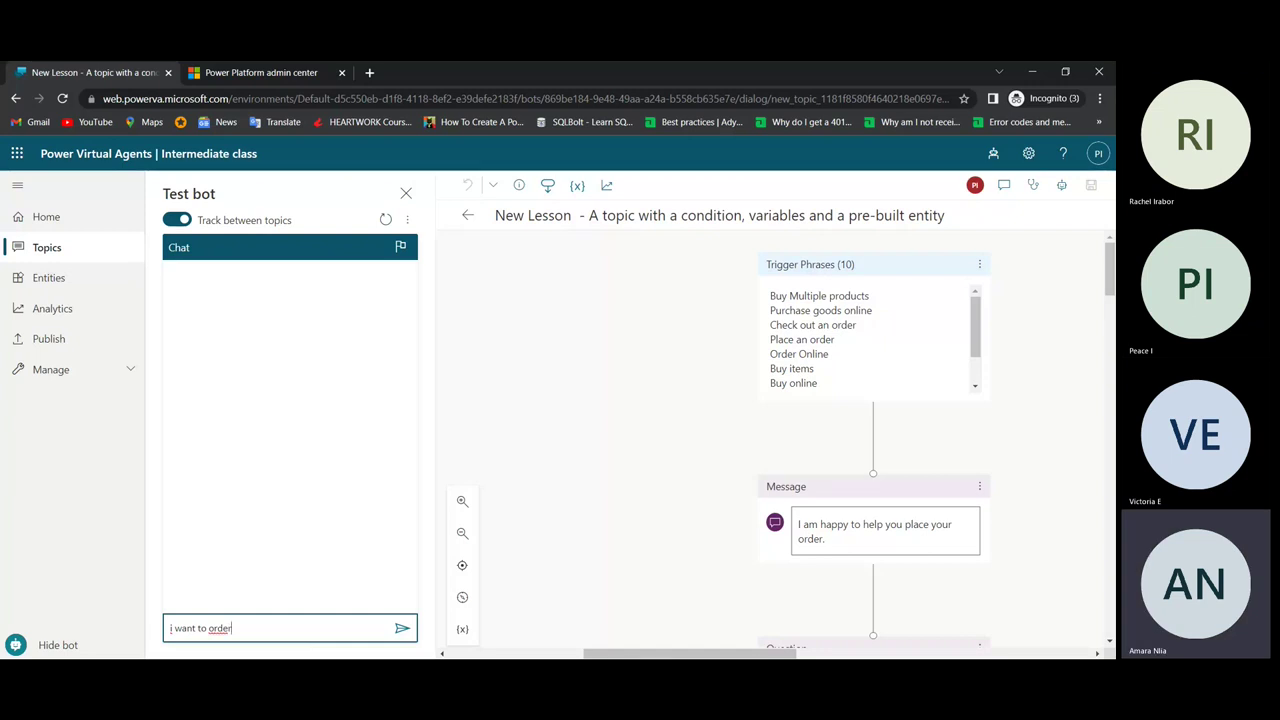
{"action": "type", "text": " so"}
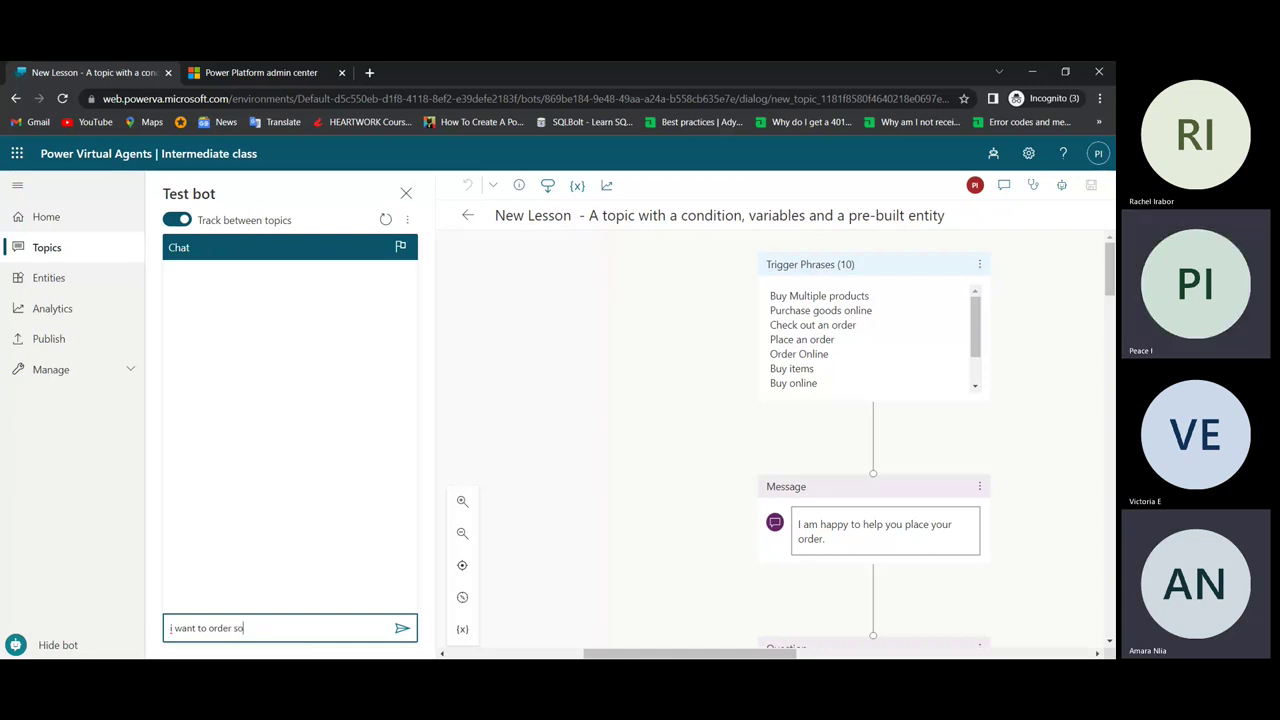
{"action": "type", "text": "me"}
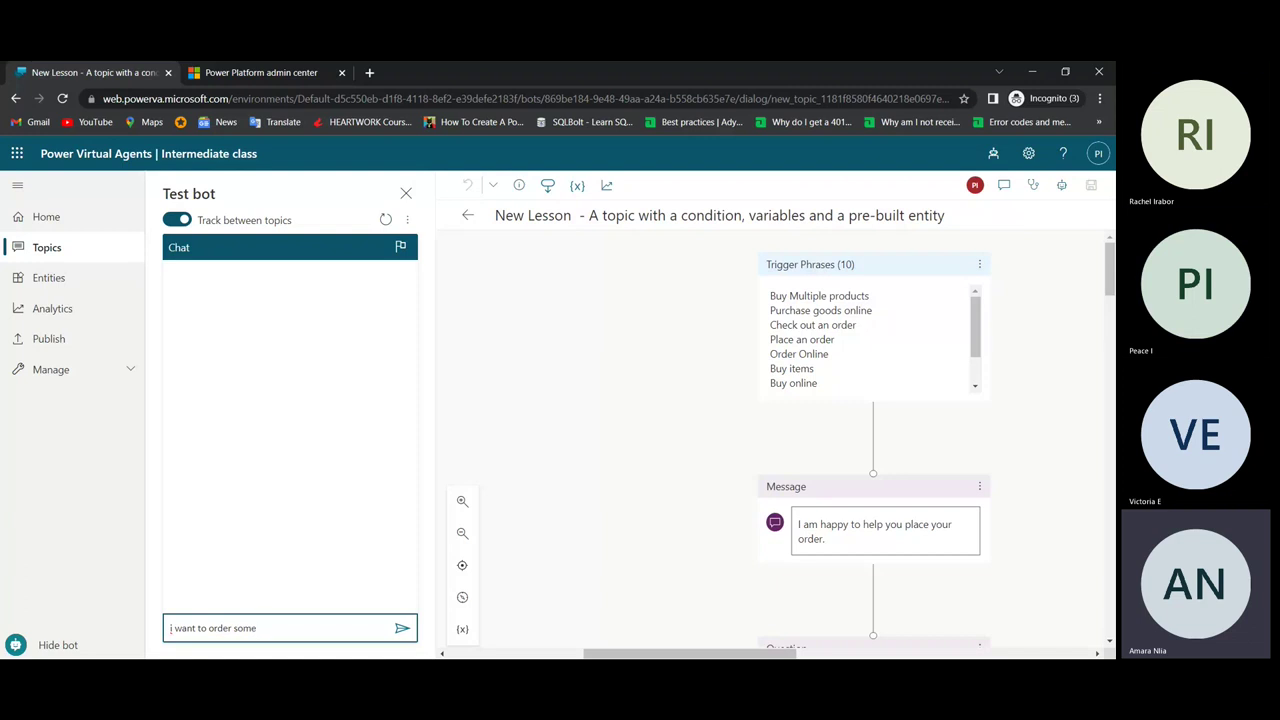
{"action": "type", "text": " items"}
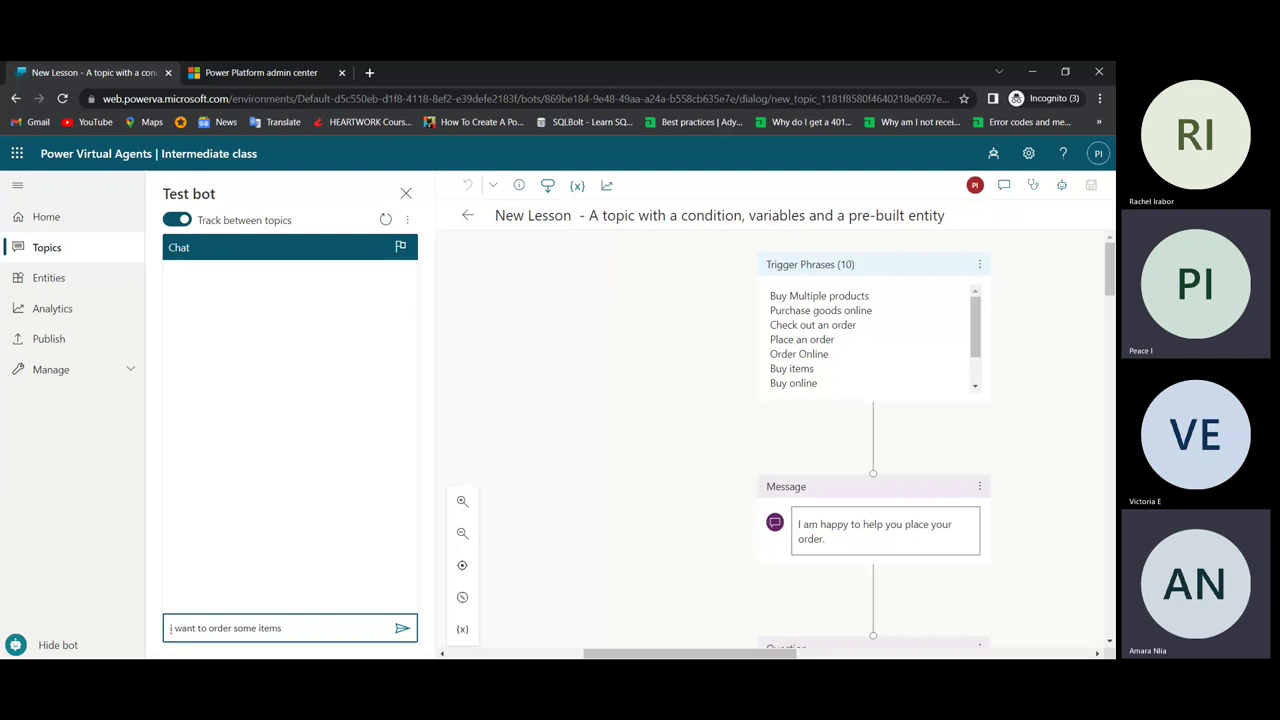
{"action": "key", "text": "Return"}
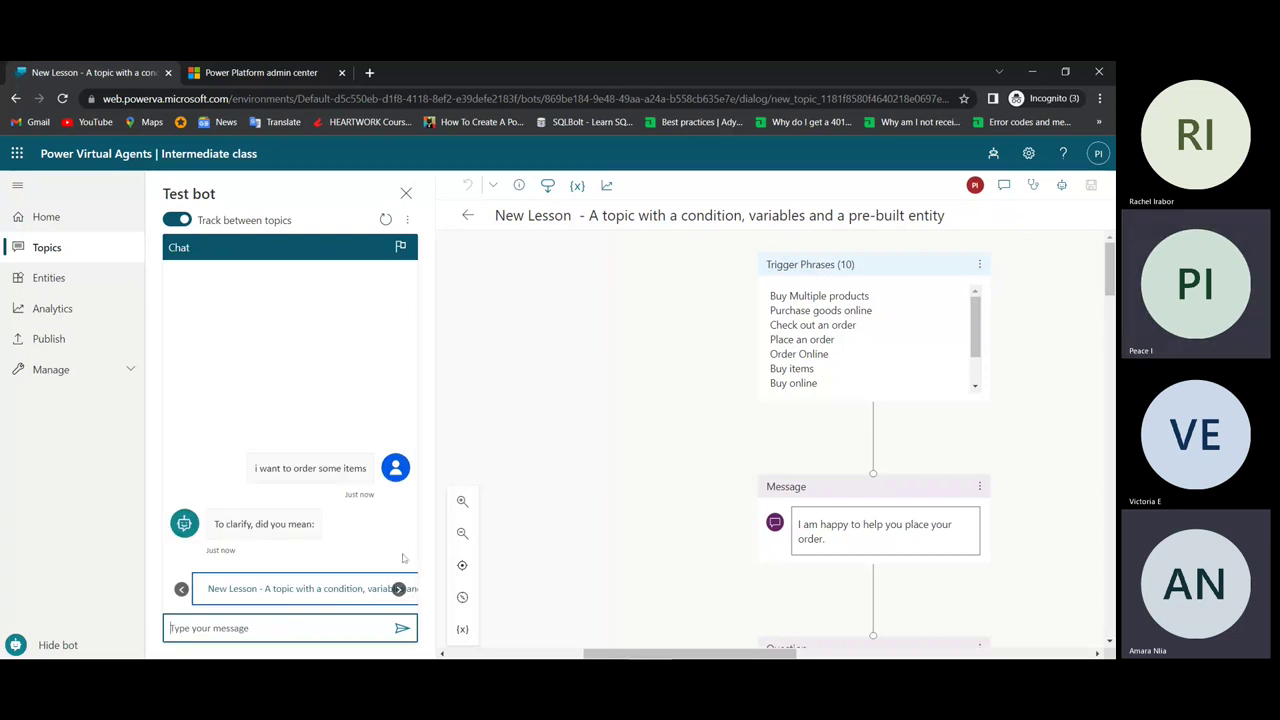
{"action": "left_click", "coordinate": [291, 590]}
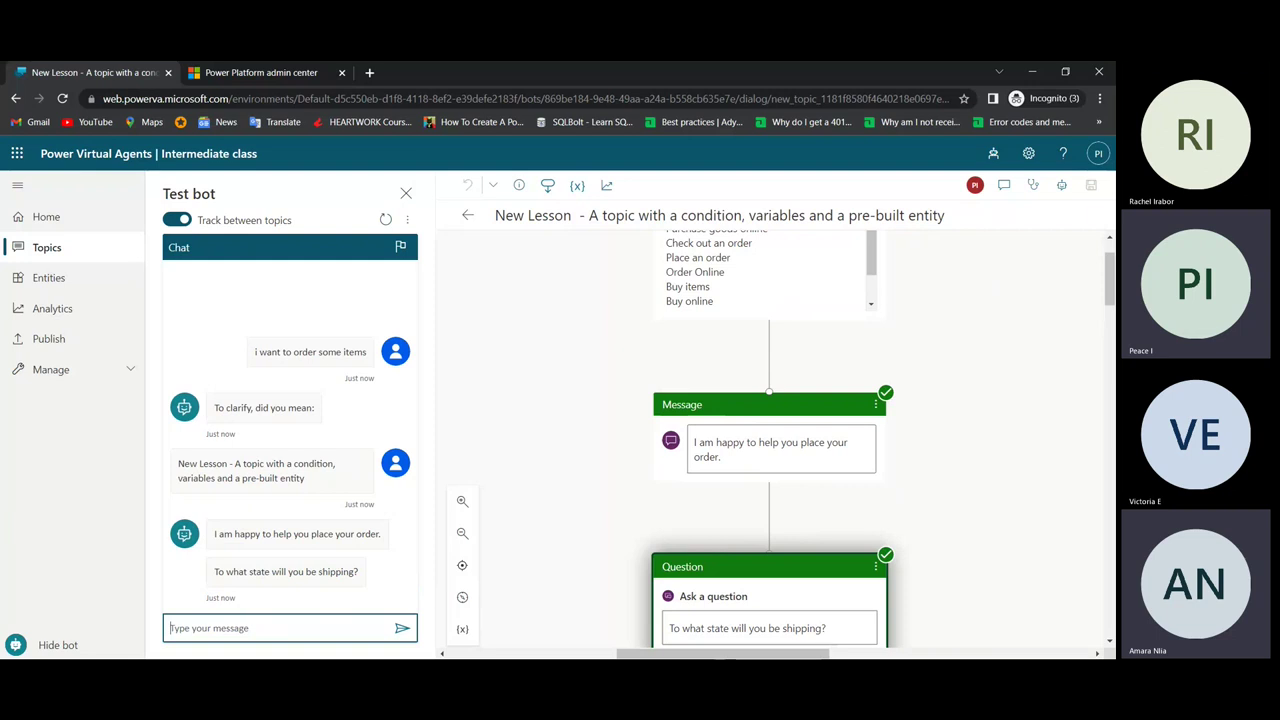
Step: Examine the opening order message and the California, Washington, Oregon and all-other-conditions branches under the shipping state question
{"action": "left_click_drag", "start_coordinate": [716, 443], "coordinate": [721, 457]}
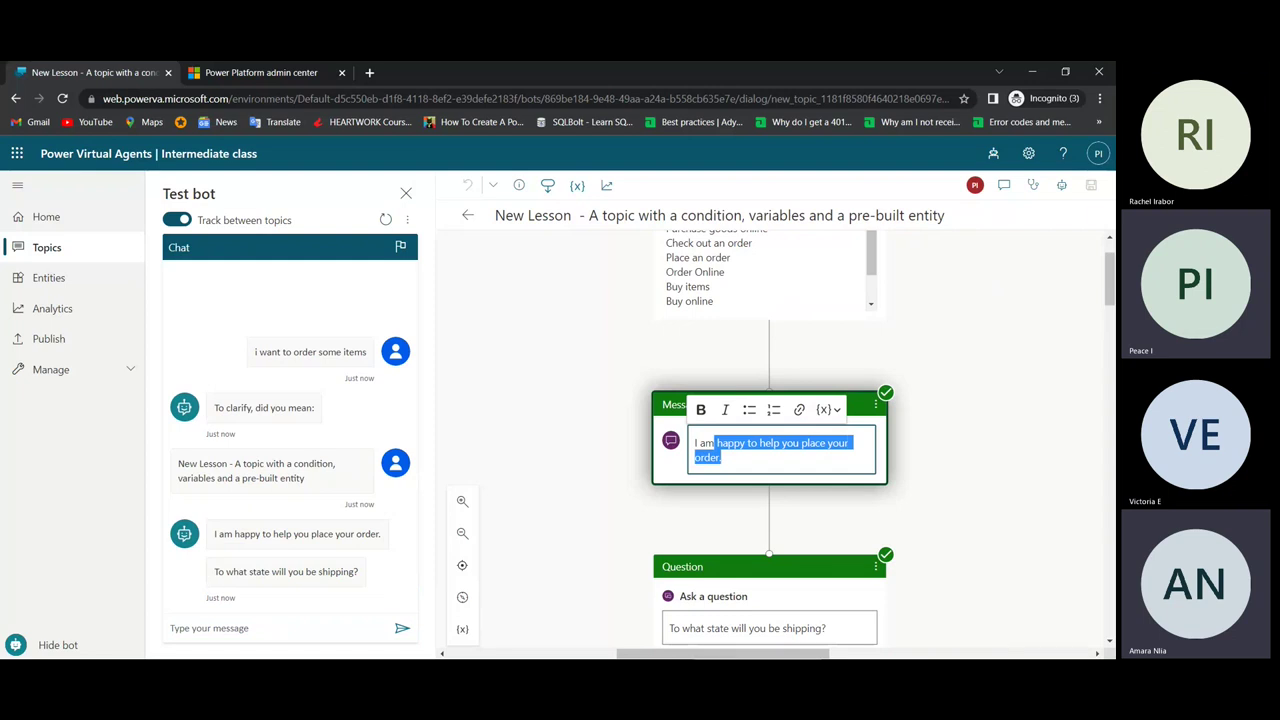
{"action": "scroll", "coordinate": [770, 440], "scroll_direction": "down", "scroll_amount": 1}
{"action": "scroll", "coordinate": [708, 640], "scroll_direction": "down", "scroll_amount": 3}
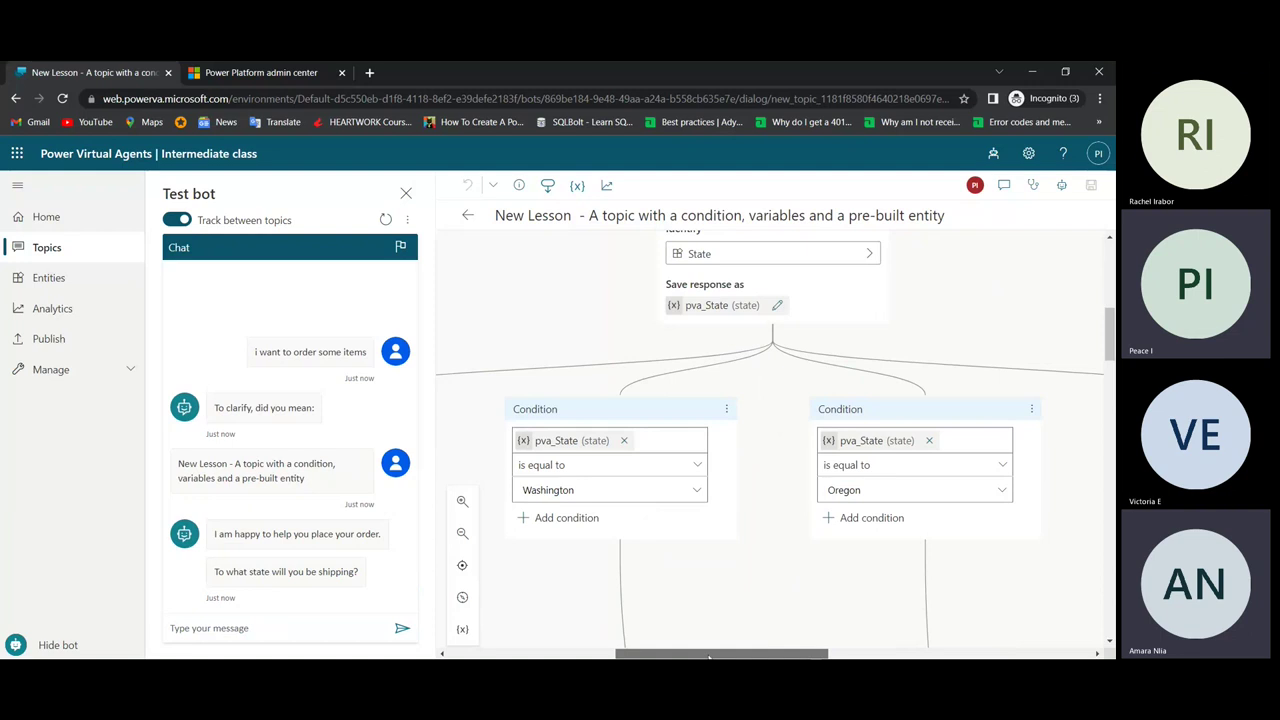
{"action": "left_click_drag", "start_coordinate": [708, 657], "coordinate": [592, 420]}
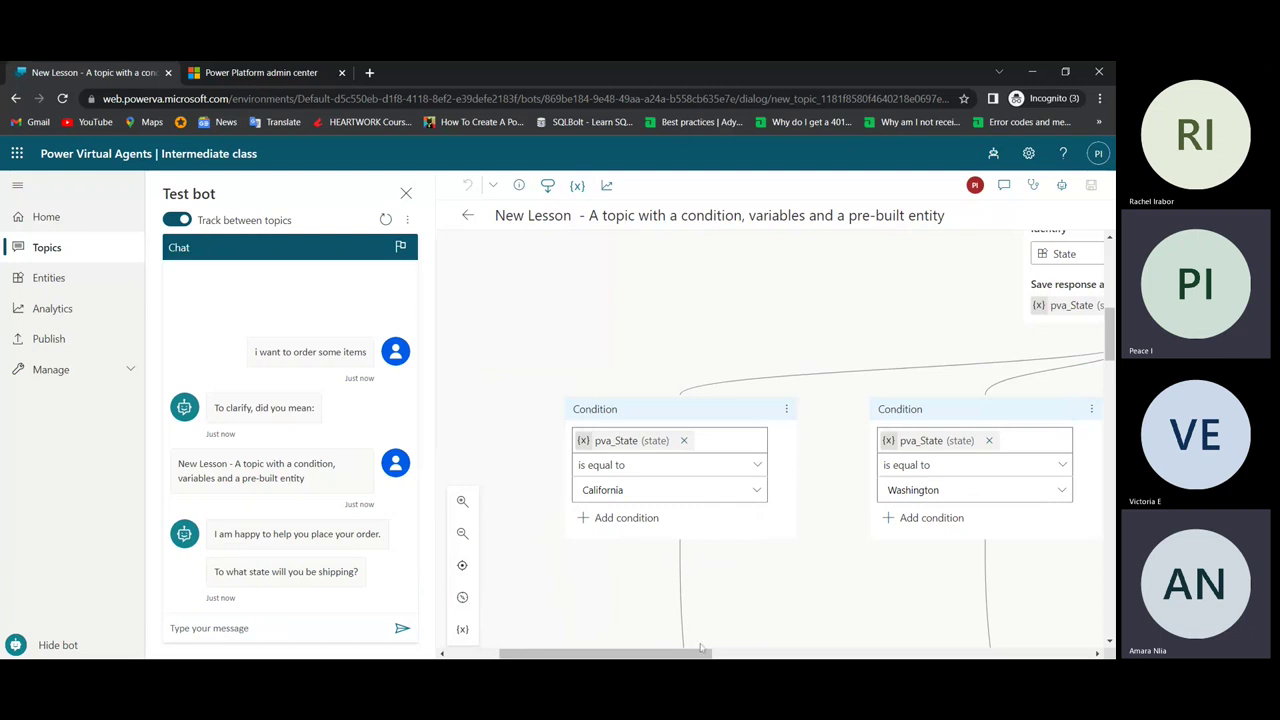
{"action": "left_click_drag", "start_coordinate": [700, 648], "coordinate": [924, 653]}
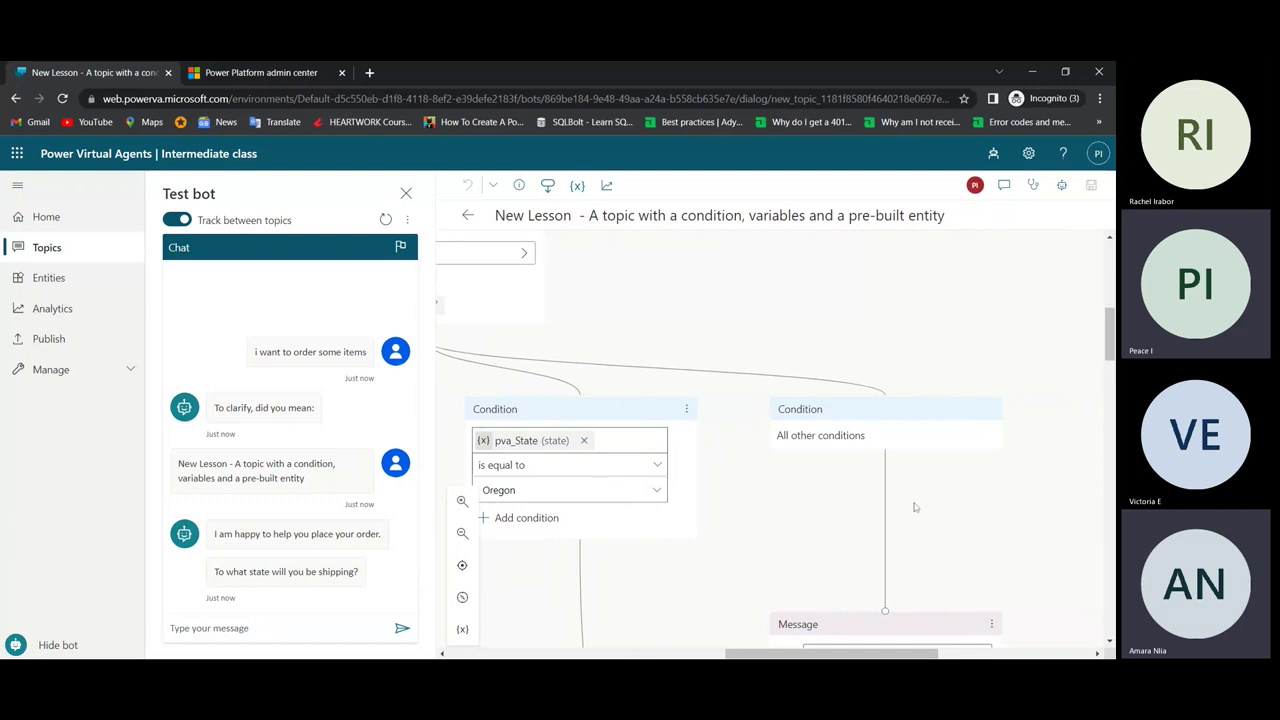
{"action": "left_click_drag", "start_coordinate": [912, 654], "coordinate": [757, 655]}
Step: Answer the bot's shipping state question with "Oregon" in the test chat
{"action": "left_click", "coordinate": [318, 627]}
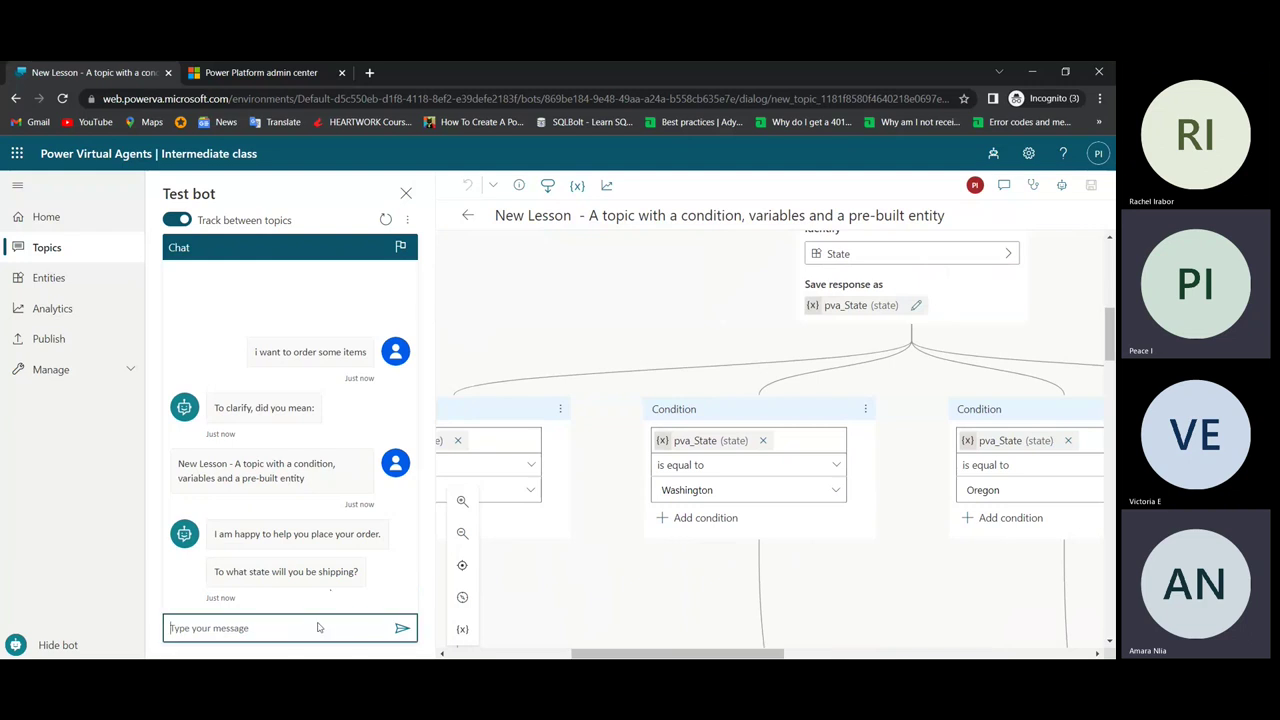
{"action": "type", "text": "O"}
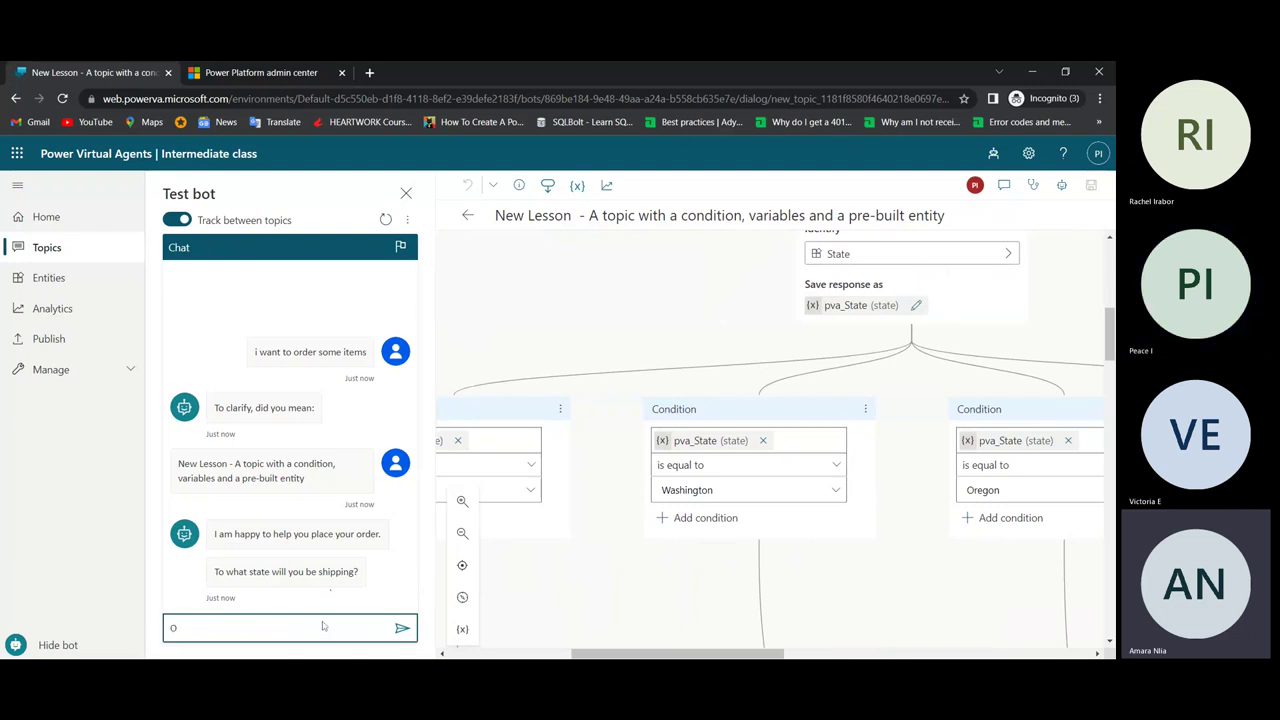
{"action": "type", "text": "regon"}
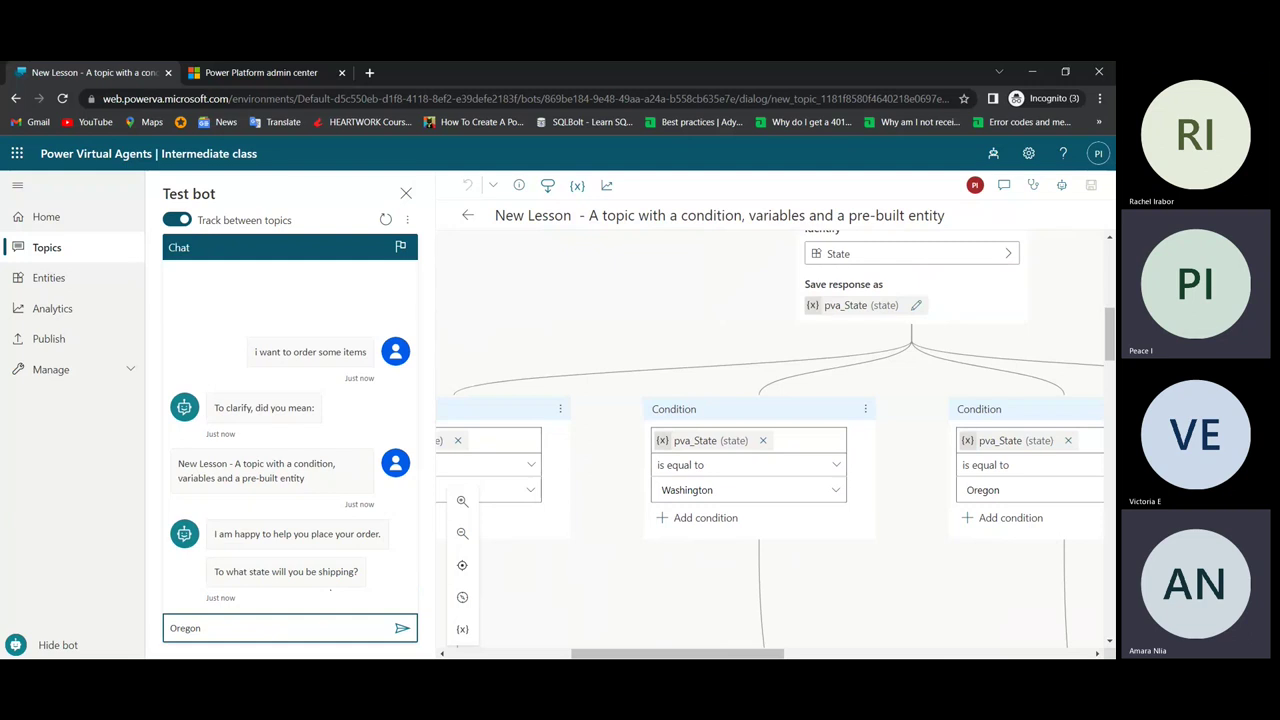
{"action": "left_click", "coordinate": [398, 630]}
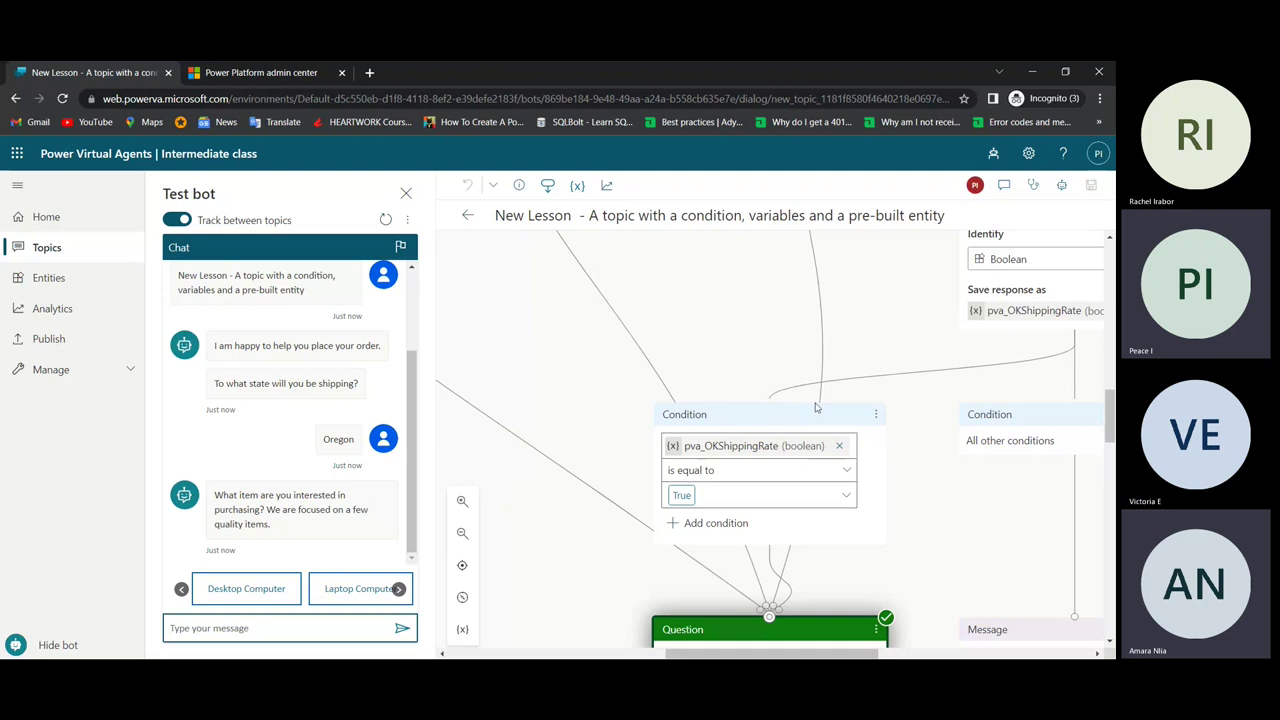
Step: Check the tracked Oregon branch down to the item question, and answer that question with Gaming Computer in the test chat
{"action": "scroll", "coordinate": [813, 378], "scroll_direction": "down", "scroll_amount": 3}
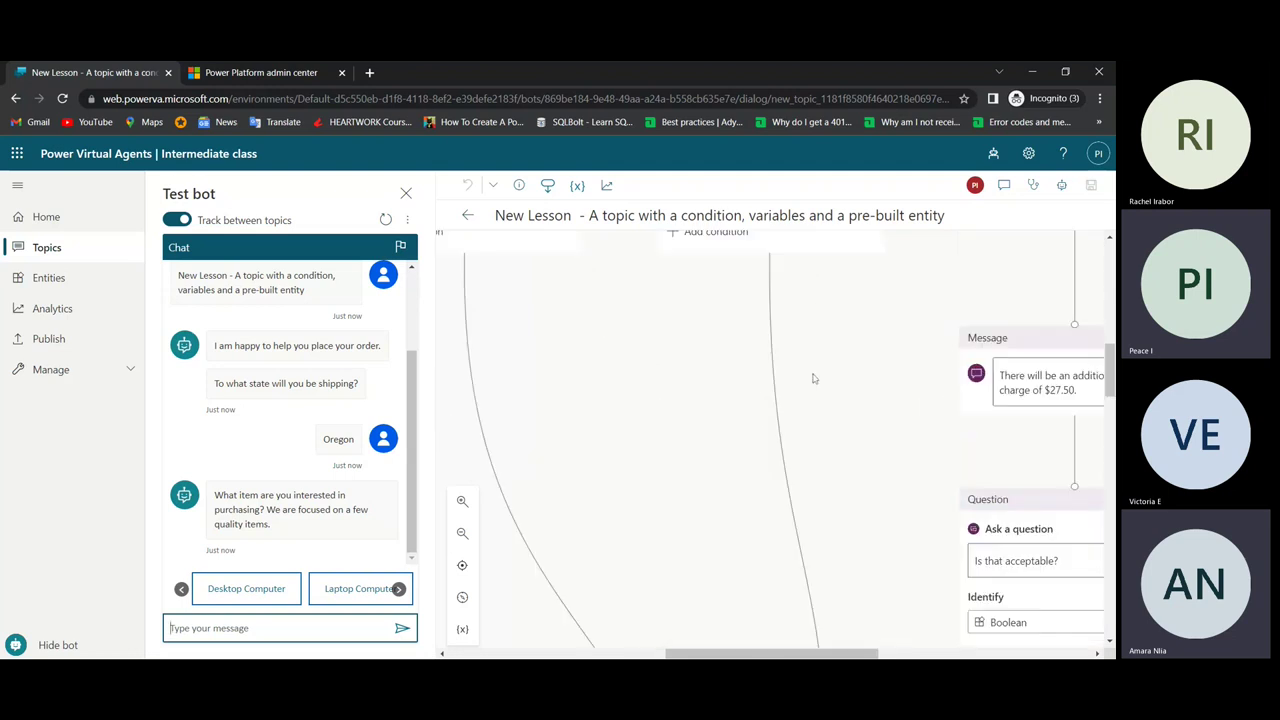
{"action": "scroll", "coordinate": [813, 378], "scroll_direction": "up", "scroll_amount": 3}
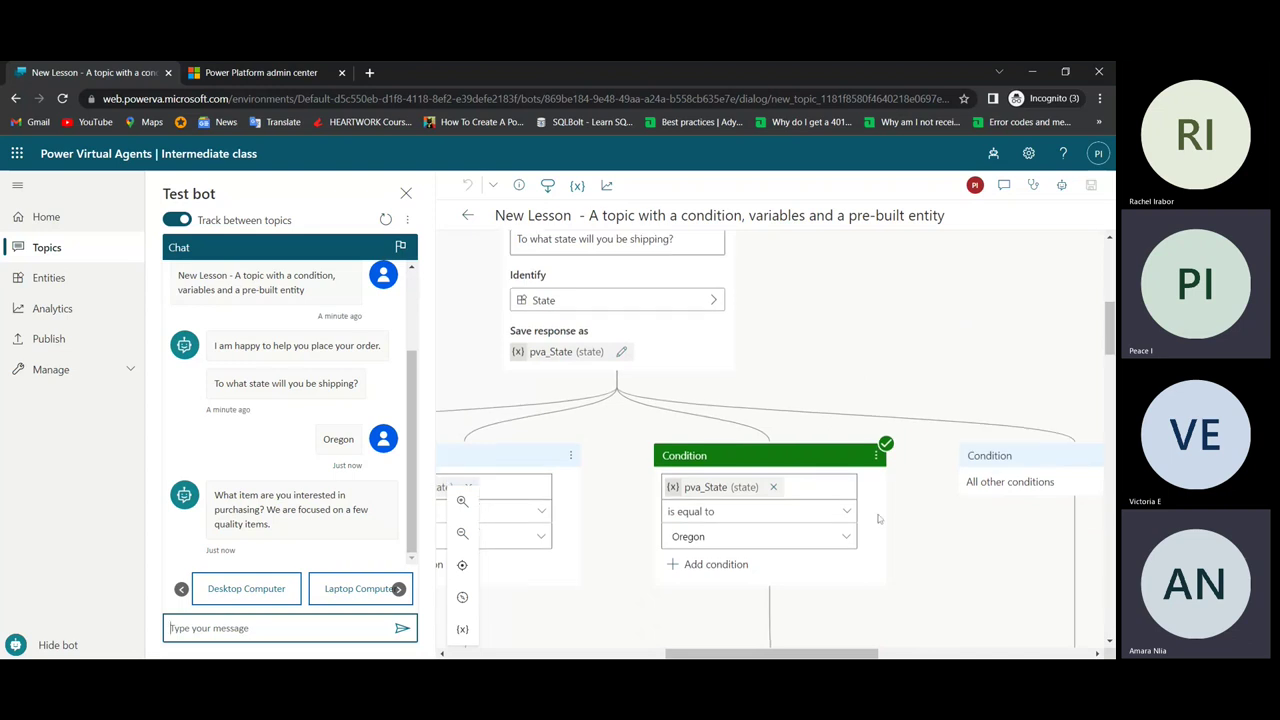
{"action": "scroll", "coordinate": [808, 330], "scroll_direction": "up", "scroll_amount": 2}
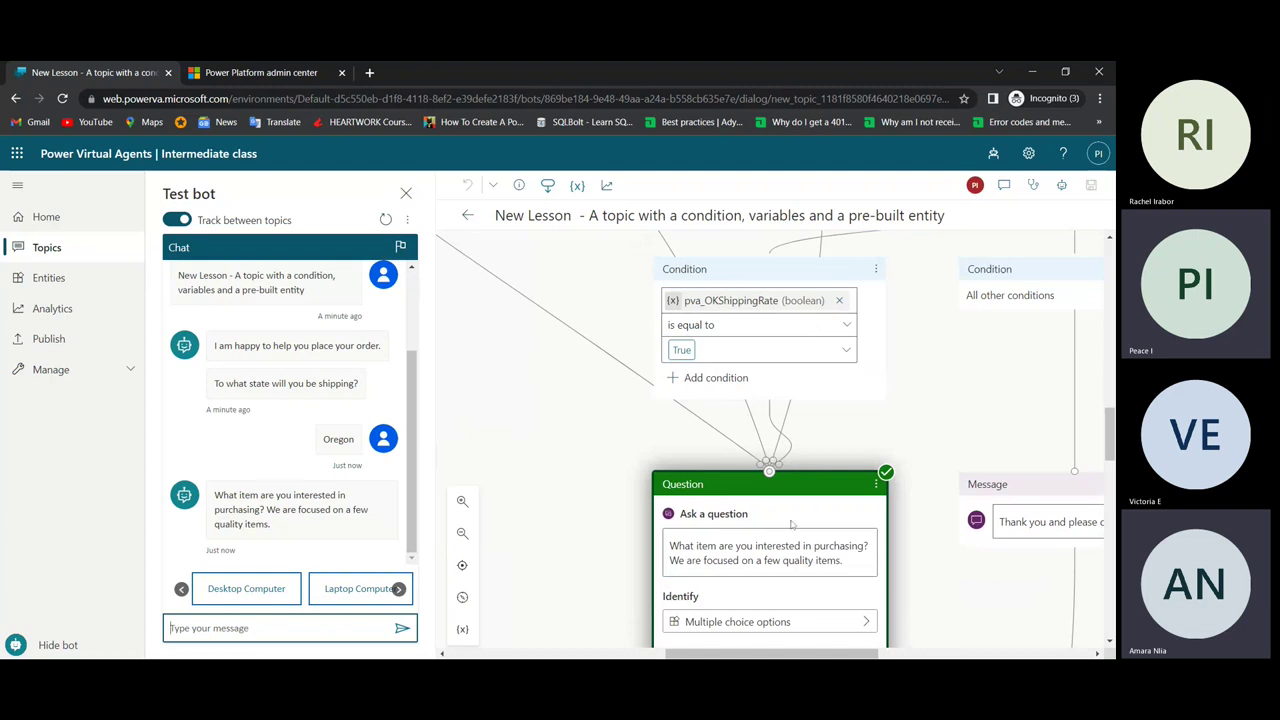
{"action": "scroll", "coordinate": [808, 330], "scroll_direction": "down", "scroll_amount": 1}
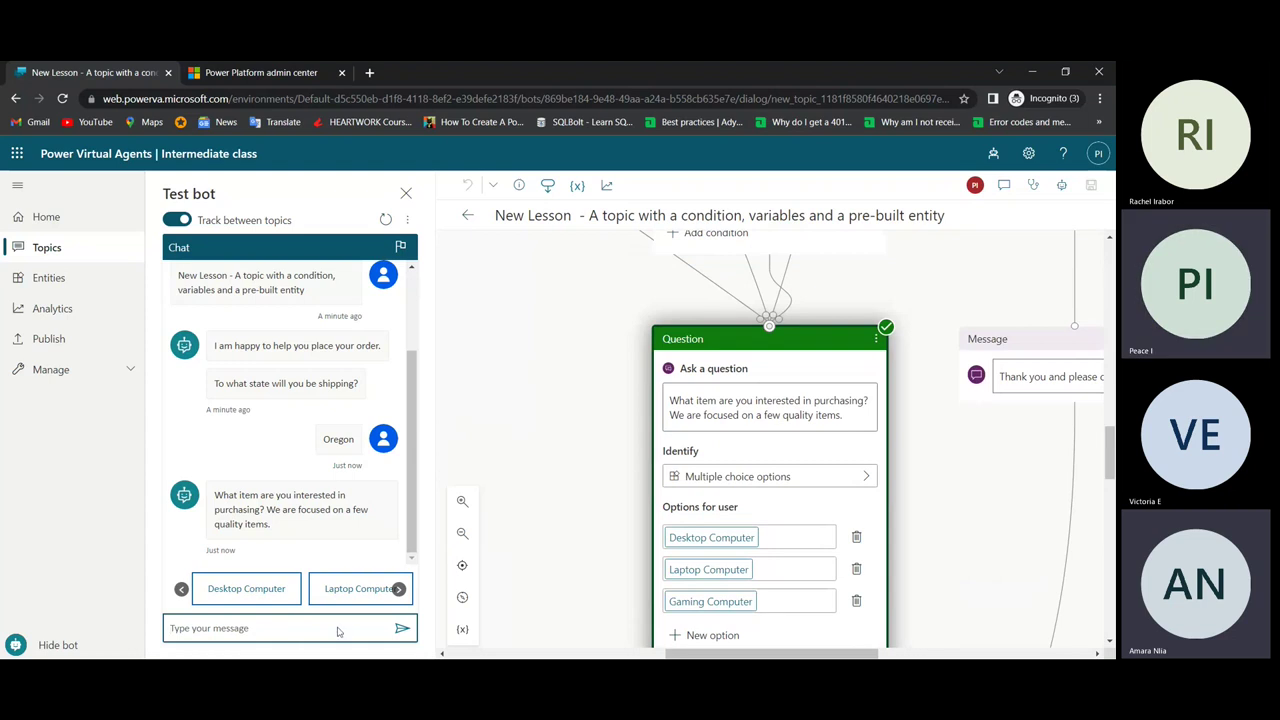
{"action": "left_click", "coordinate": [399, 589]}
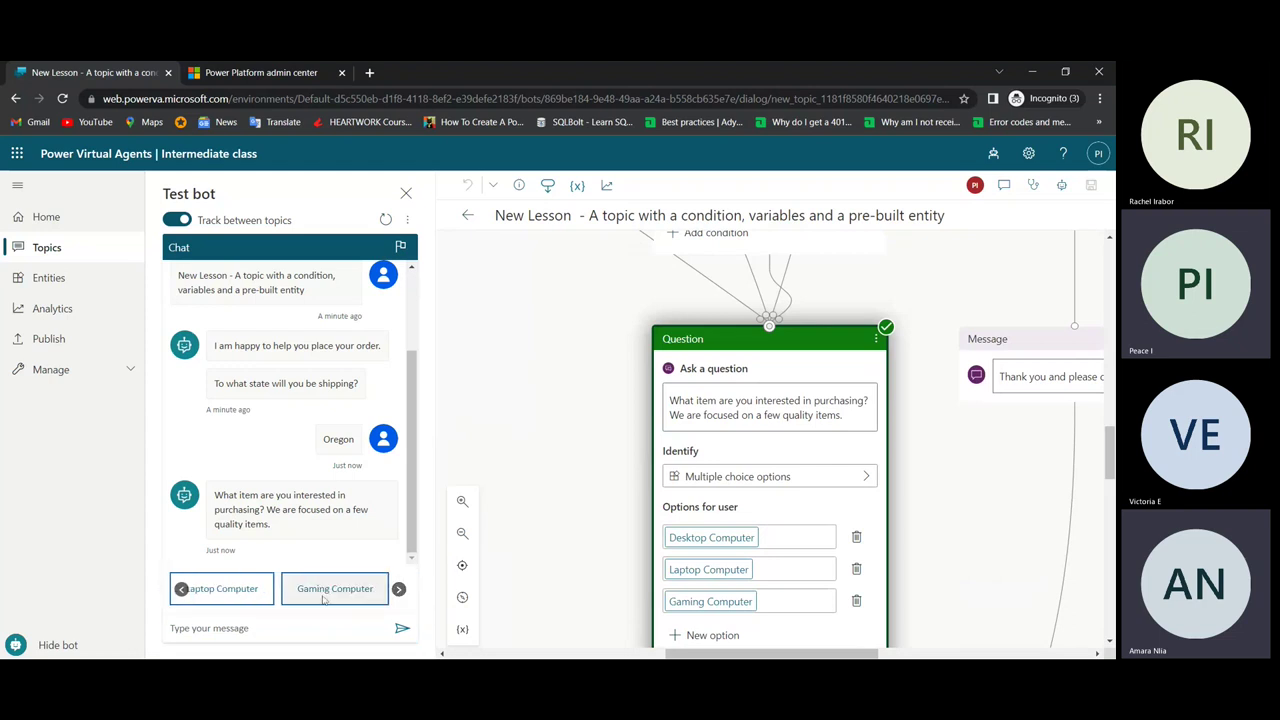
{"action": "left_click", "coordinate": [323, 598]}
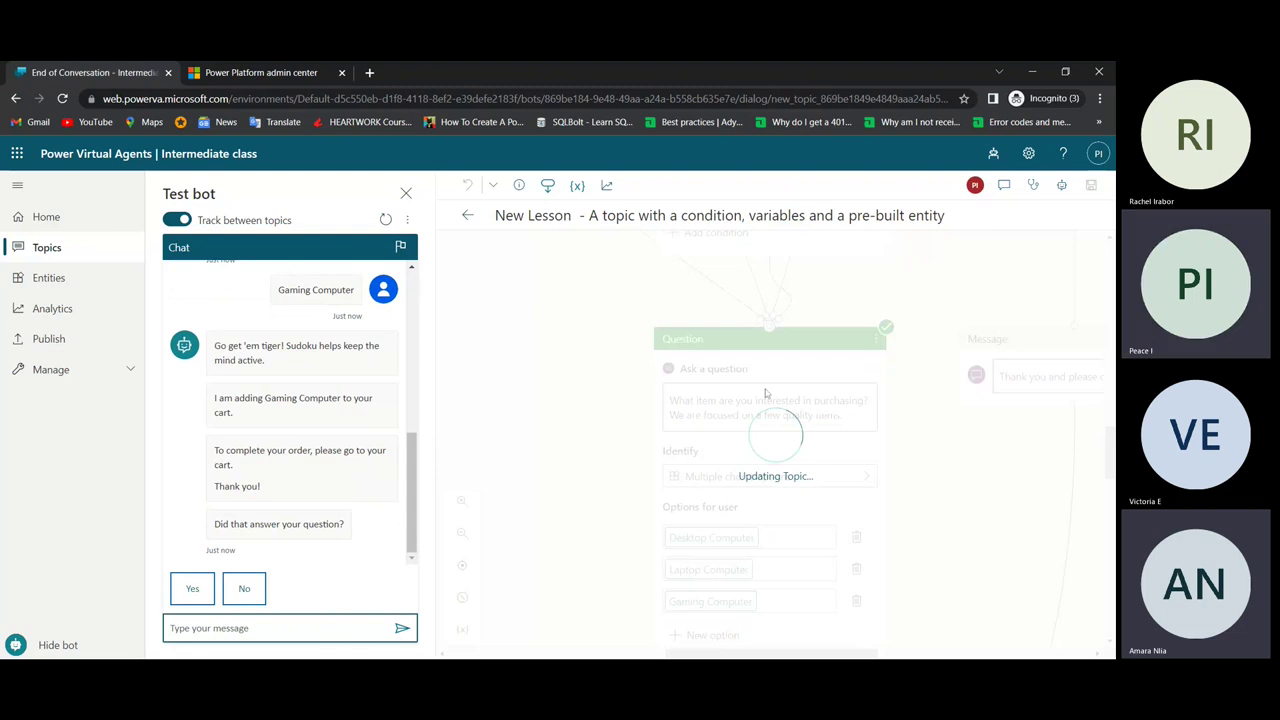
Step: Review the test chat and trace the item question and the Sudoku reply back to their nodes in the New Lesson topic
{"action": "scroll", "coordinate": [447, 482], "scroll_direction": "up", "scroll_amount": 2}
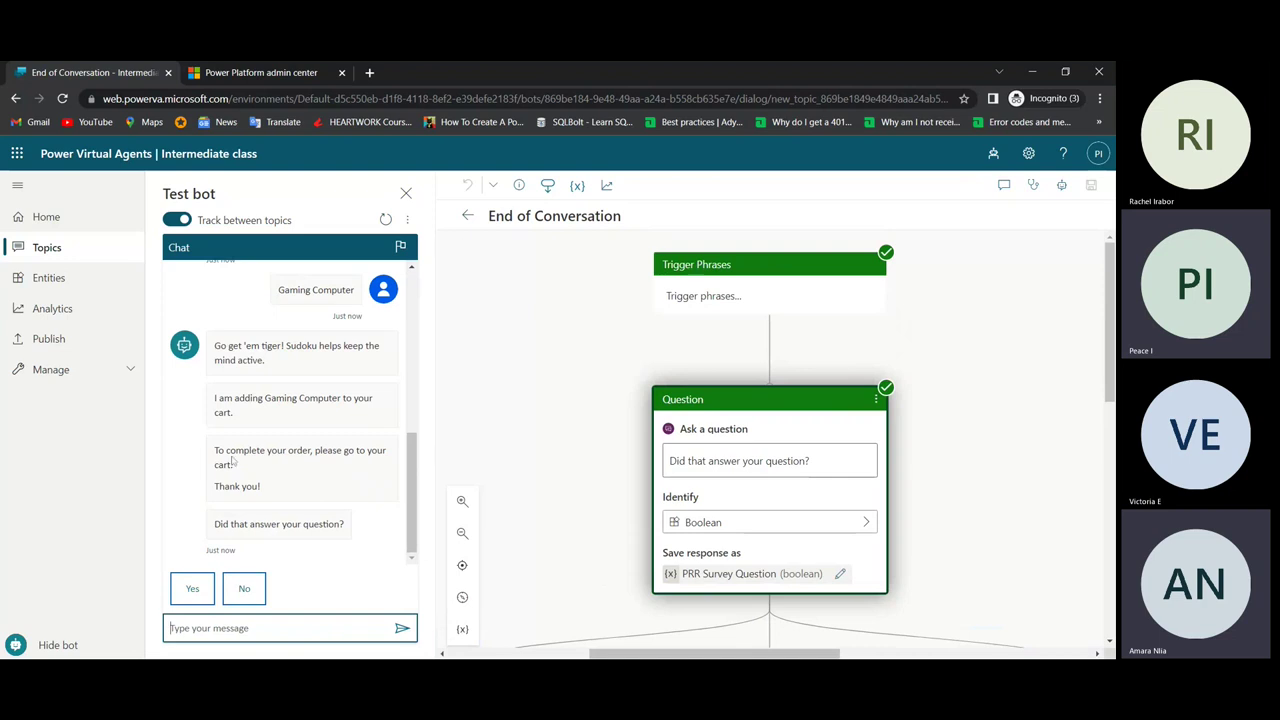
{"action": "scroll", "coordinate": [250, 375], "scroll_direction": "up", "scroll_amount": 1}
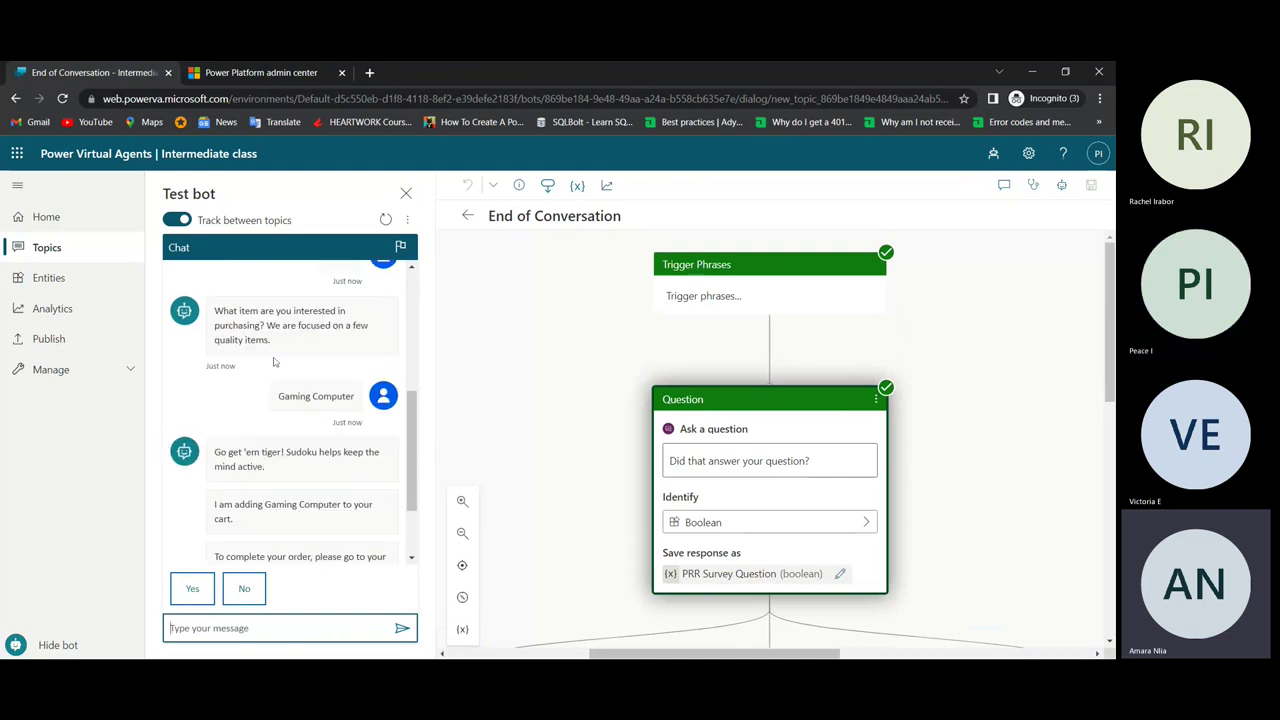
{"action": "scroll", "coordinate": [270, 378], "scroll_direction": "down", "scroll_amount": 1}
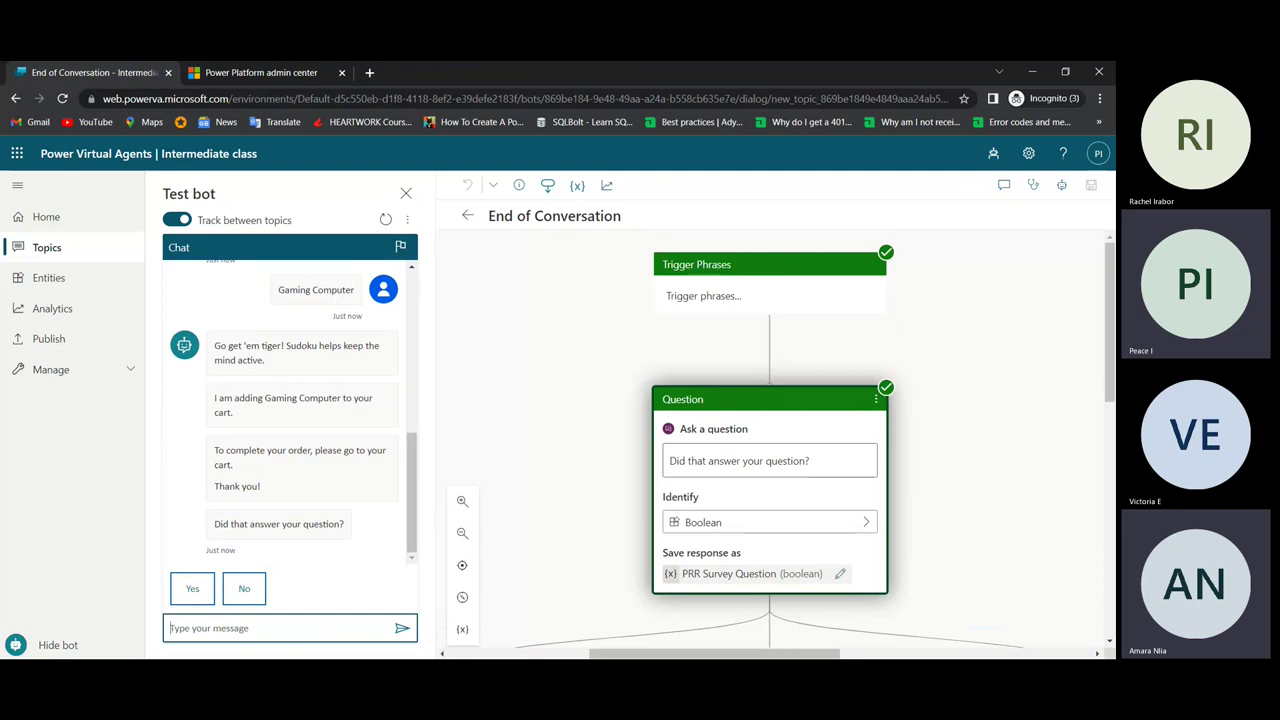
{"action": "left_click", "coordinate": [287, 361]}
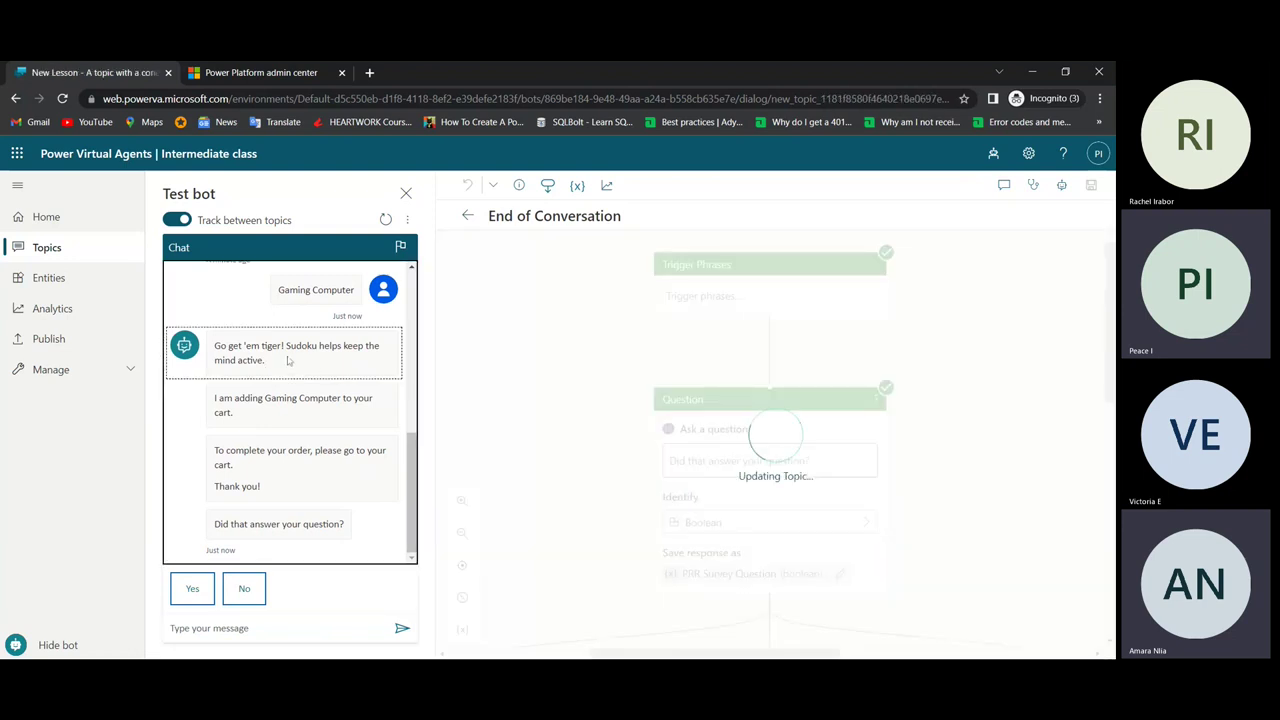
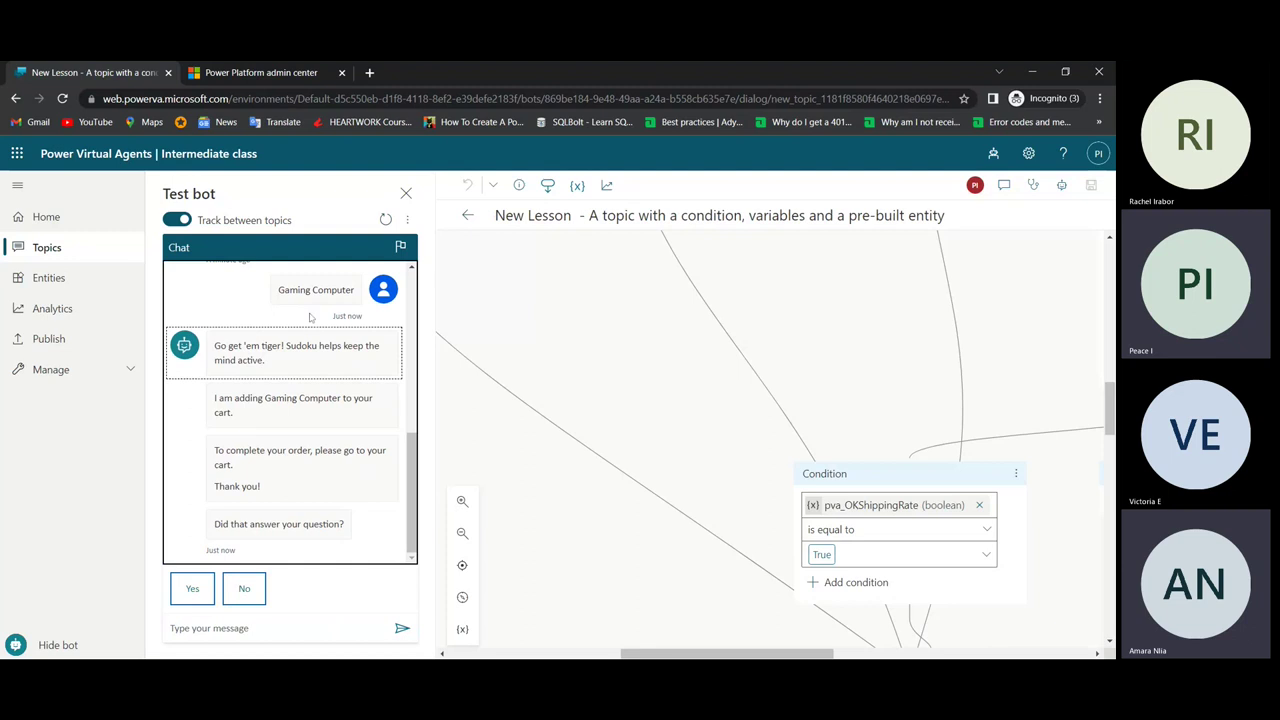
{"action": "scroll", "coordinate": [528, 330], "scroll_direction": "down", "scroll_amount": 3}
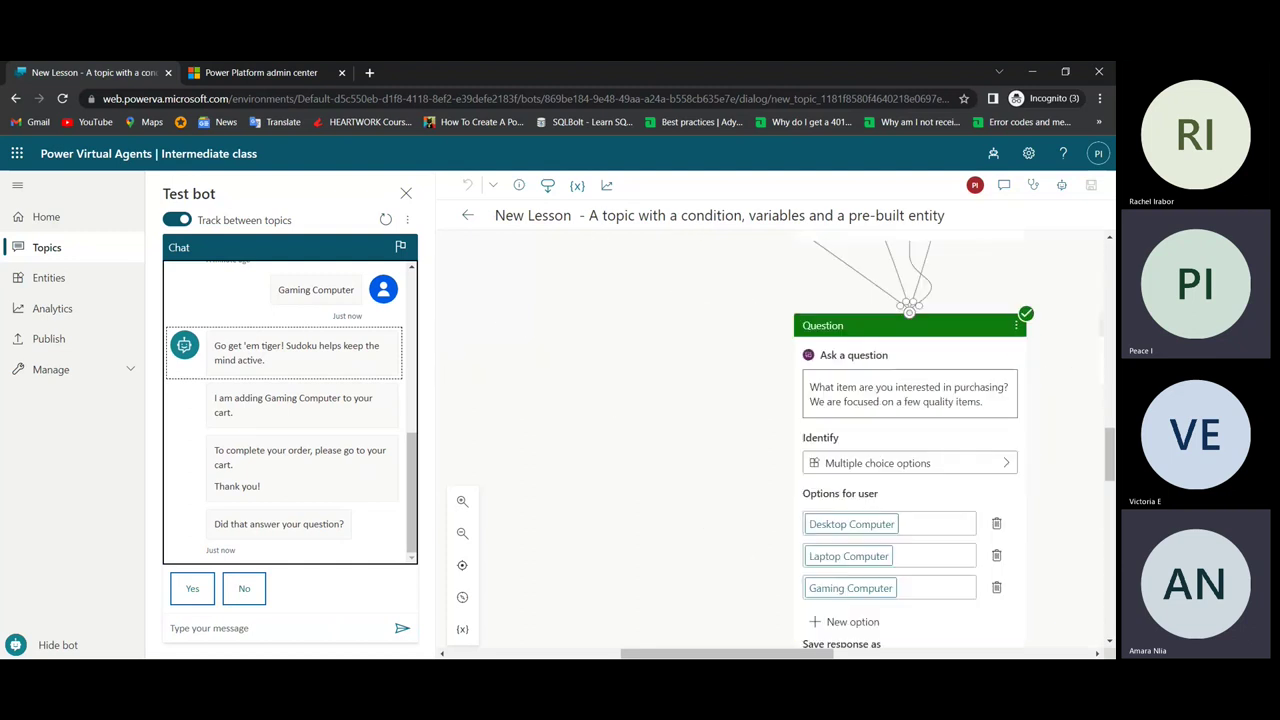
{"action": "scroll", "coordinate": [279, 397], "scroll_direction": "up", "scroll_amount": 2}
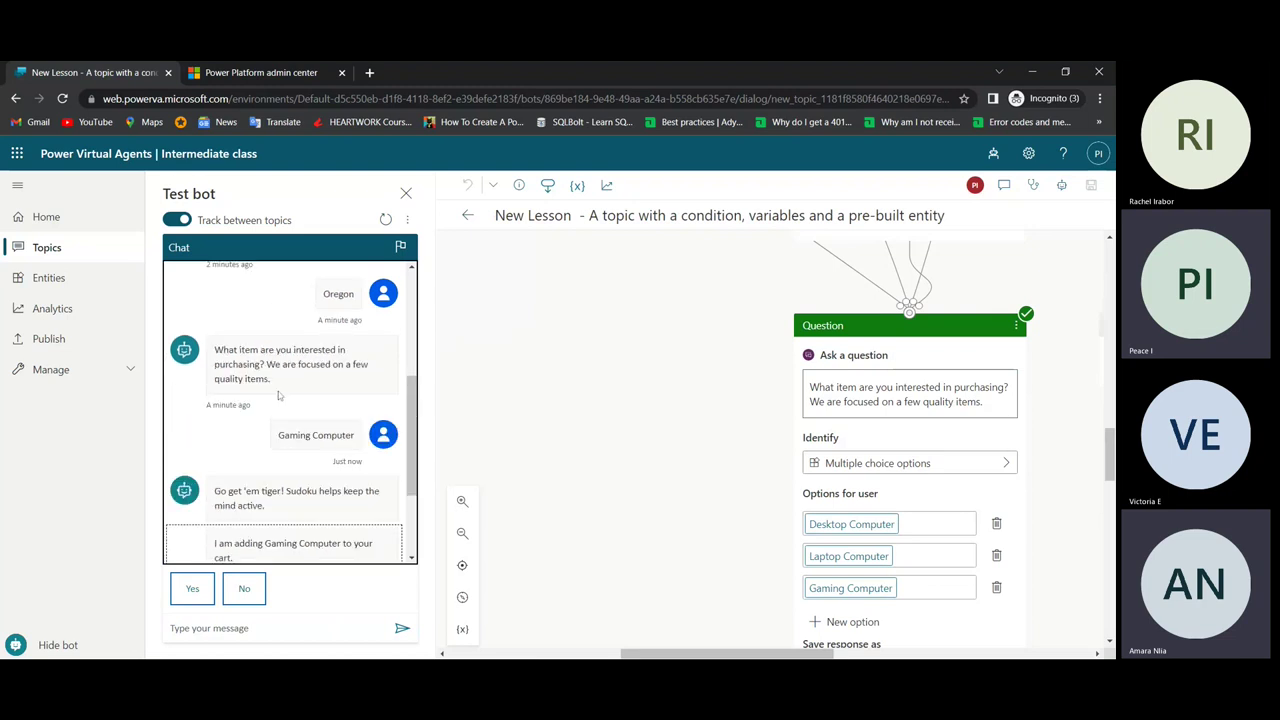
{"action": "left_click", "coordinate": [279, 397]}
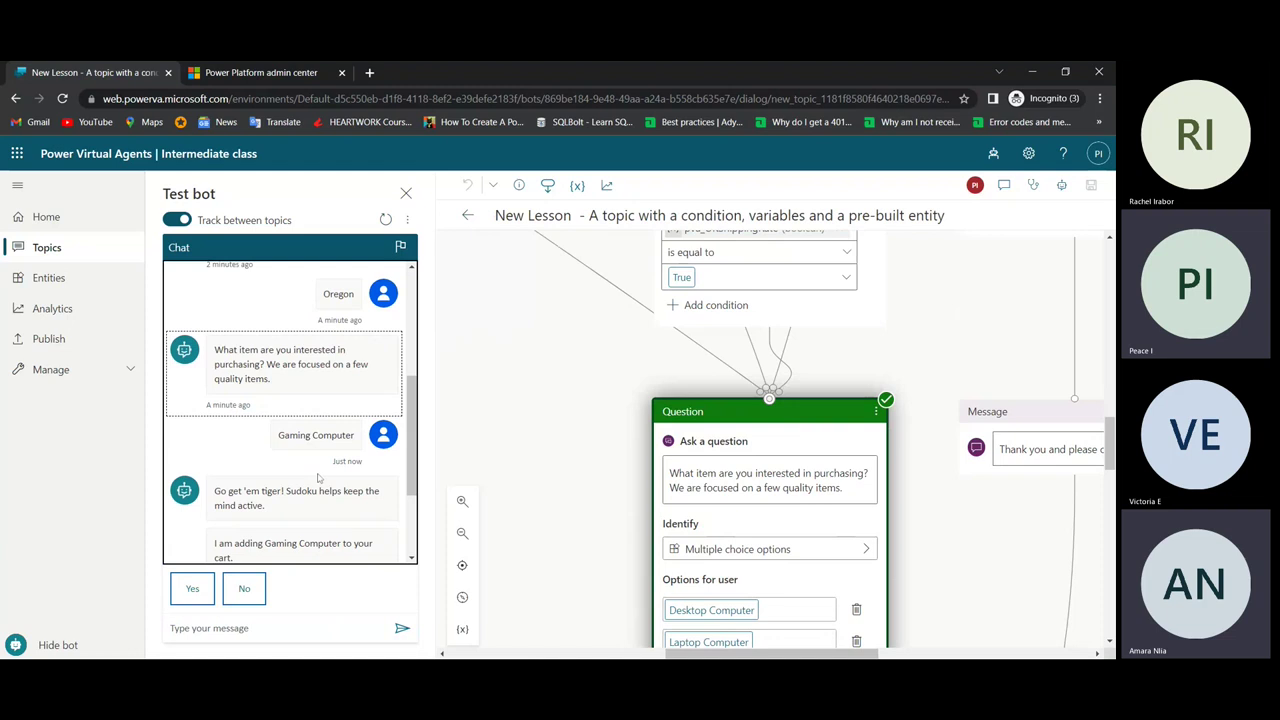
{"action": "triple_click", "coordinate": [290, 364]}
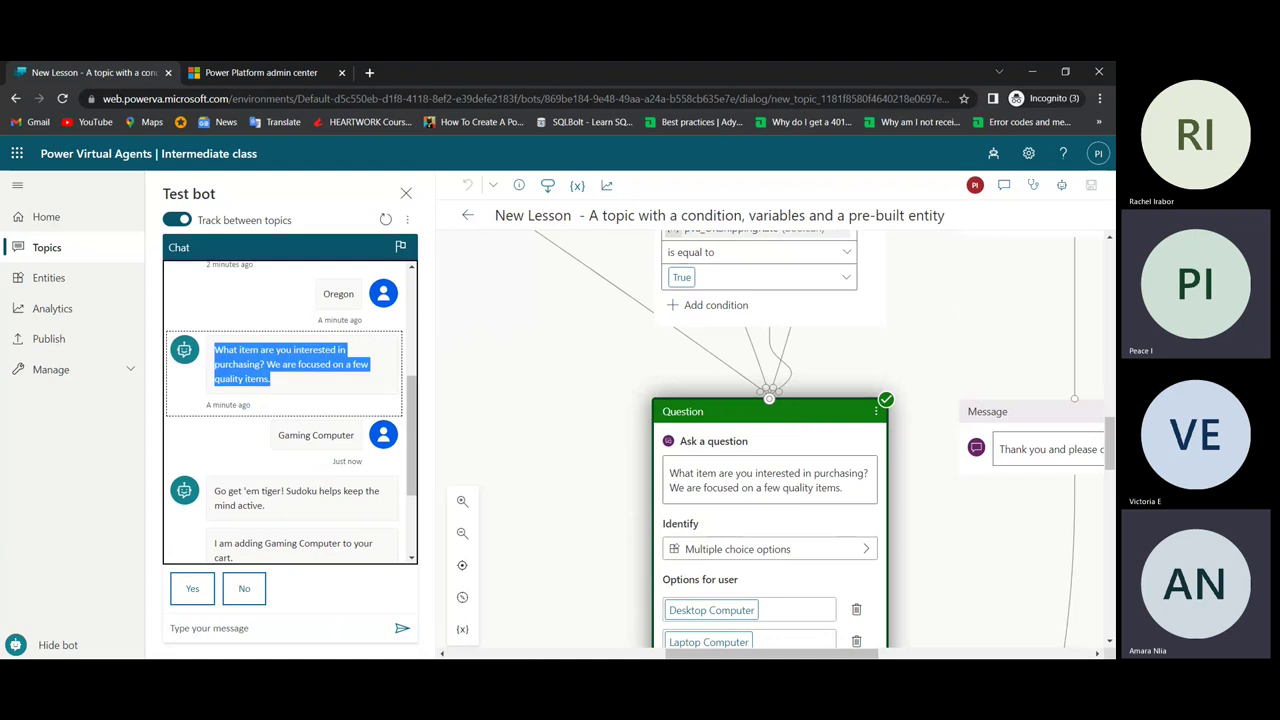
{"action": "left_click", "coordinate": [268, 510]}
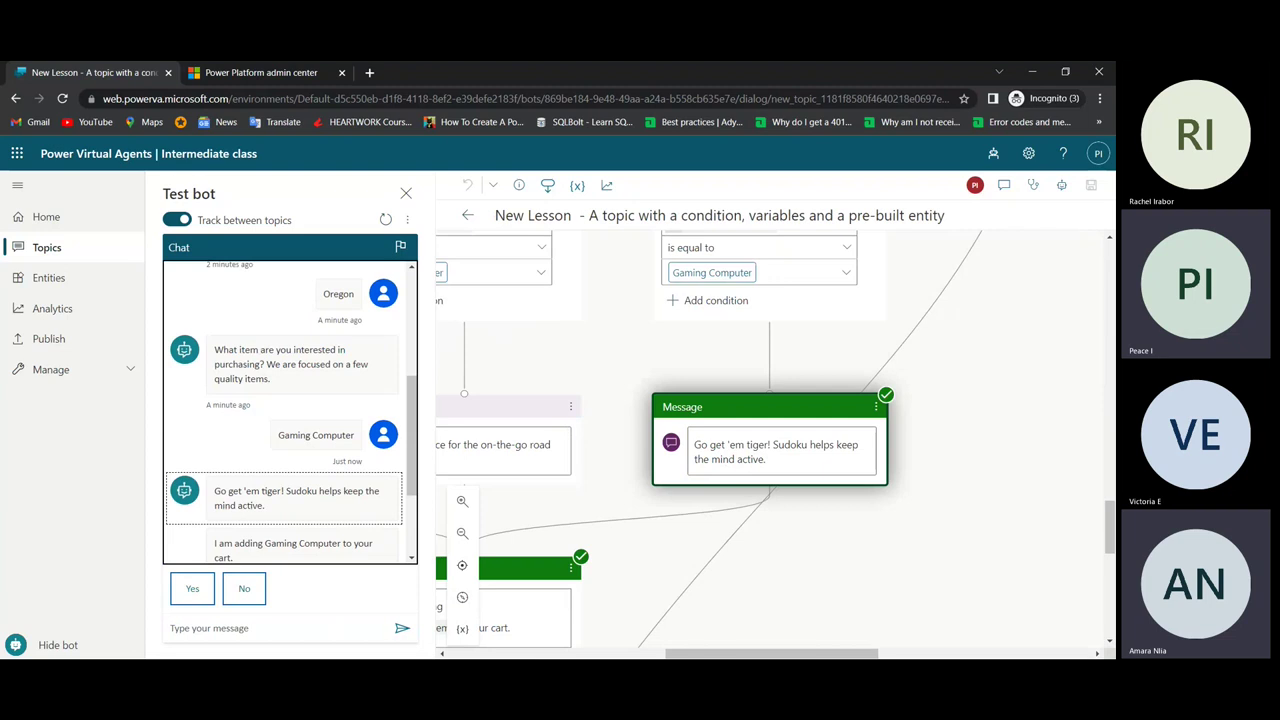
Step: Examine how the pva_Item variable in the cart message relates to the item question's options, saved response and Gaming Computer condition
{"action": "scroll", "coordinate": [1020, 450], "scroll_direction": "down", "scroll_amount": 1}
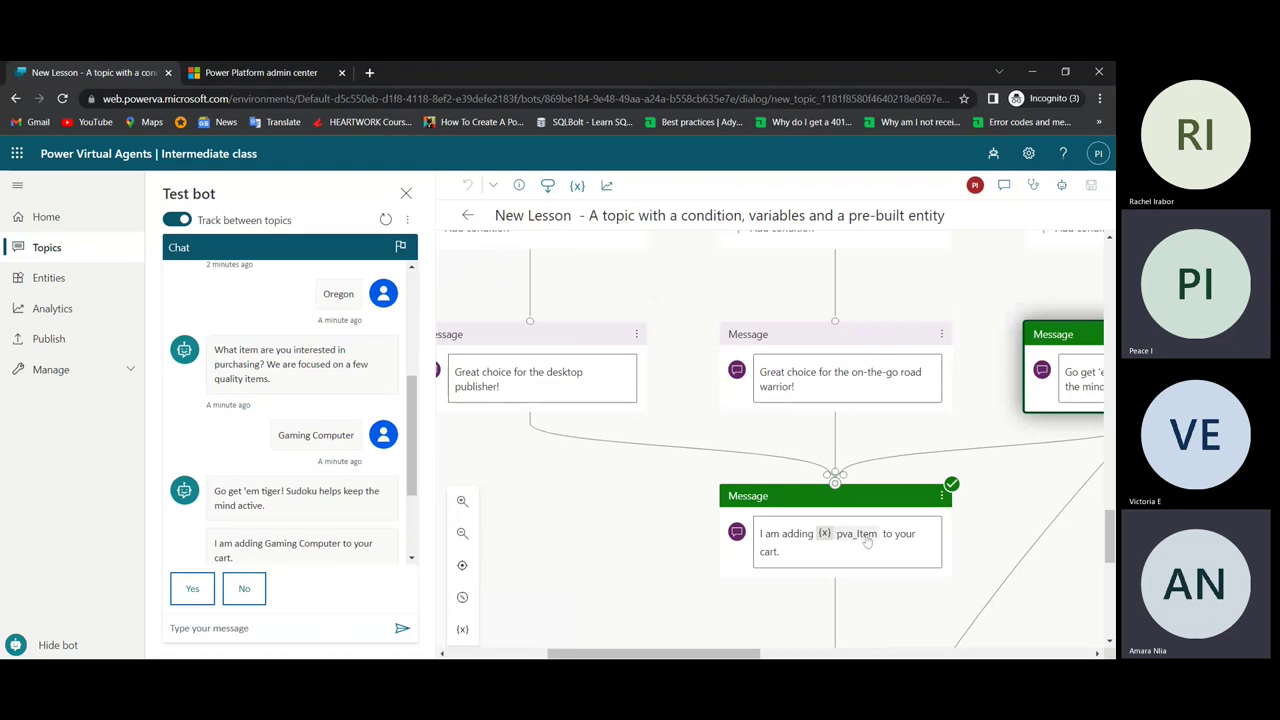
{"action": "scroll", "coordinate": [890, 500], "scroll_direction": "up", "scroll_amount": 10}
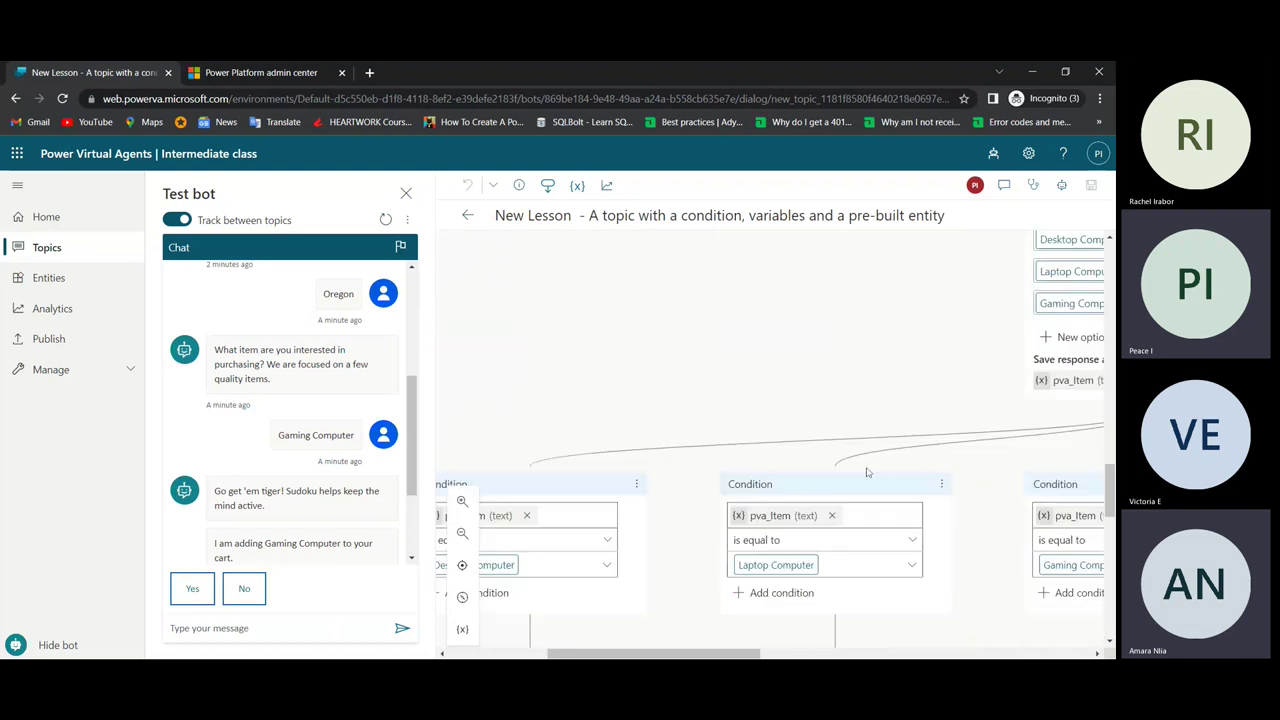
{"action": "scroll", "coordinate": [913, 463], "scroll_direction": "up", "scroll_amount": 2}
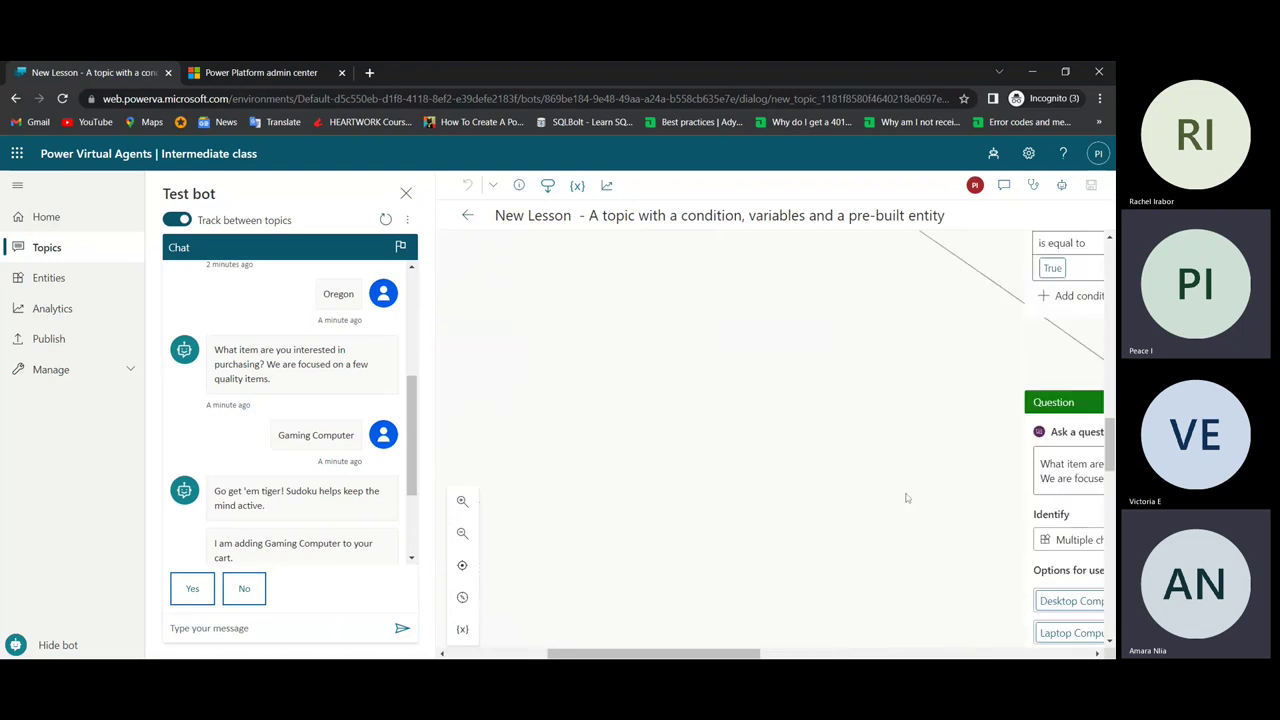
{"action": "scroll", "coordinate": [880, 520], "scroll_direction": "up", "scroll_amount": 3}
{"action": "left_click_drag", "start_coordinate": [700, 652], "coordinate": [803, 645]}
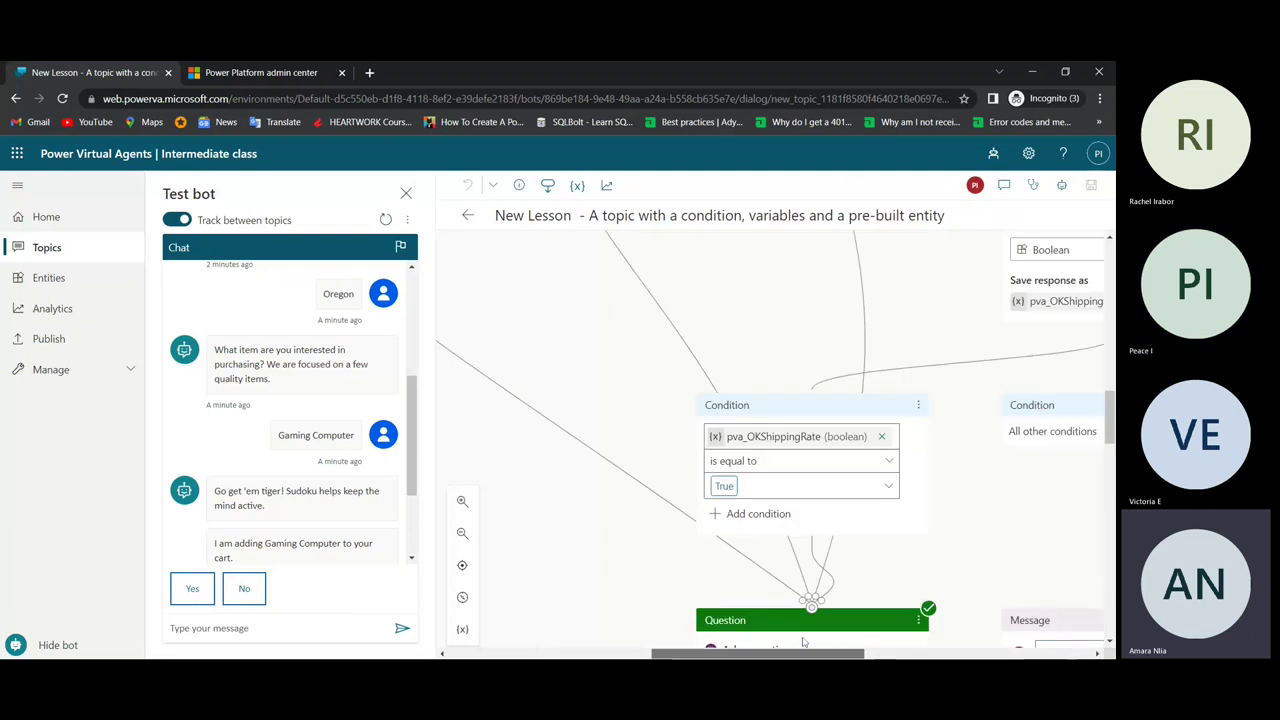
{"action": "scroll", "coordinate": [613, 393], "scroll_direction": "down", "scroll_amount": 6}
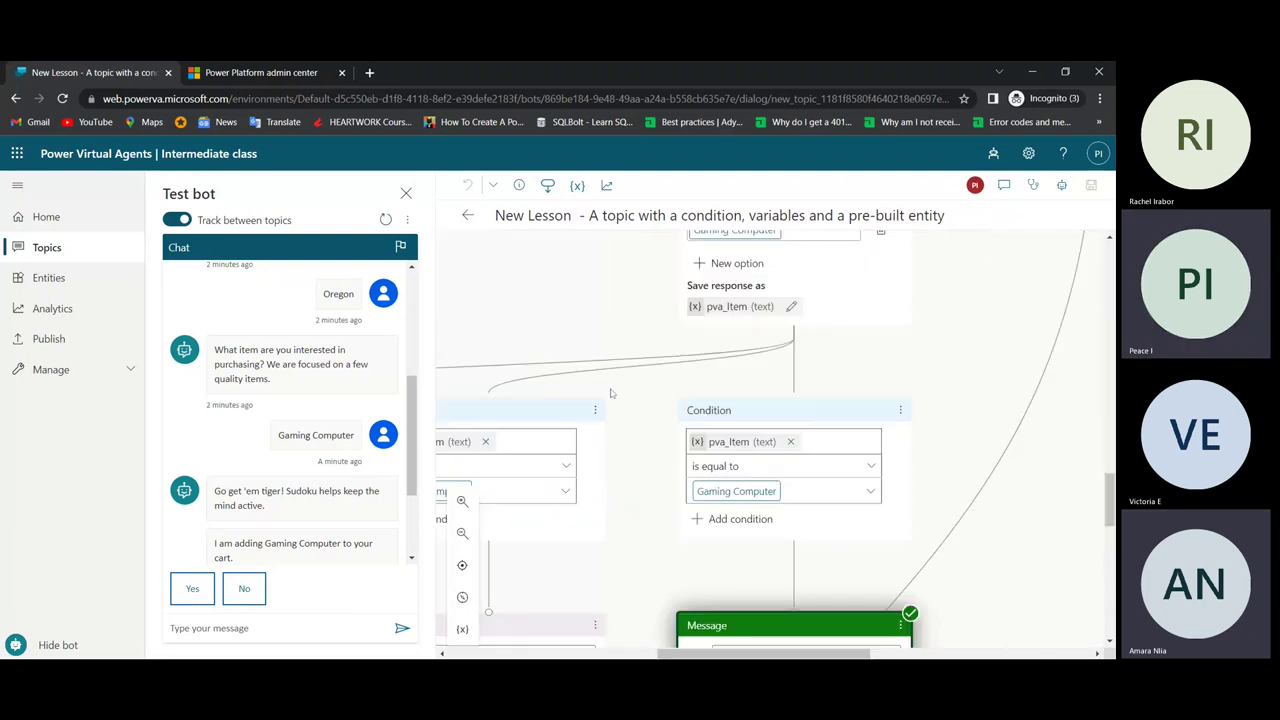
{"action": "scroll", "coordinate": [630, 388], "scroll_direction": "up", "scroll_amount": 2}
{"action": "scroll", "coordinate": [647, 382], "scroll_direction": "up", "scroll_amount": 1}
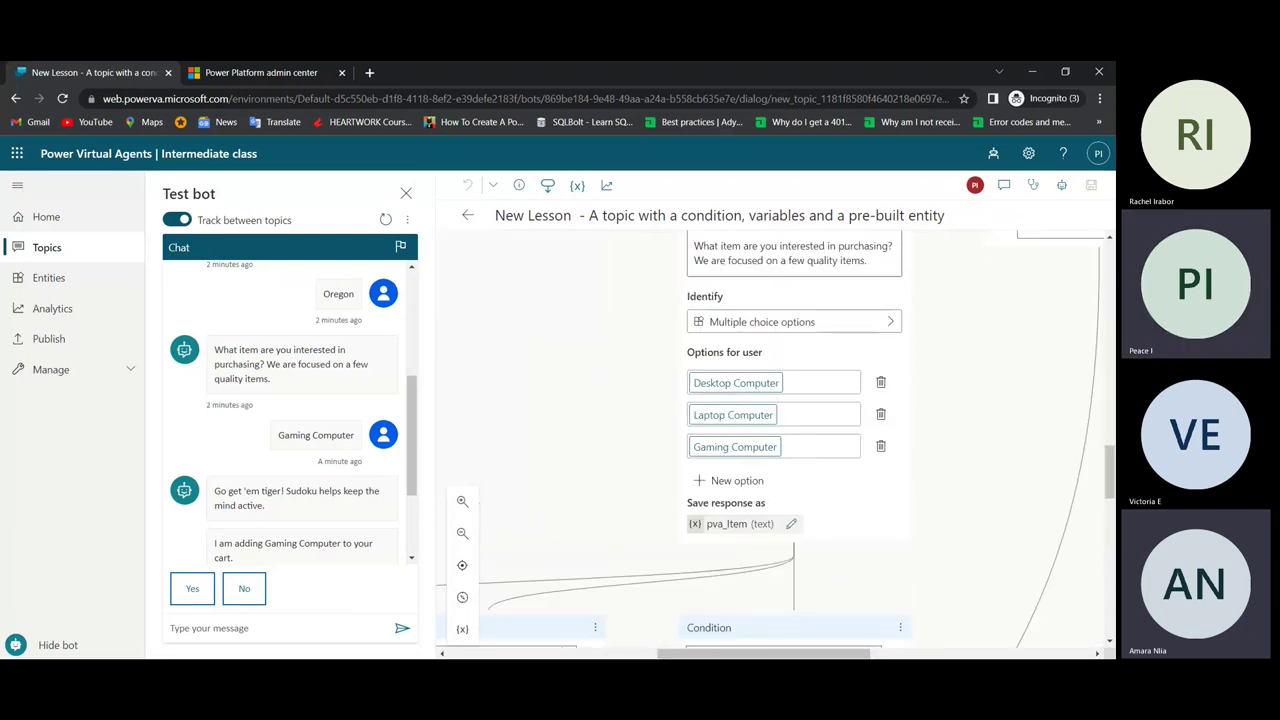
{"action": "scroll", "coordinate": [770, 440], "scroll_direction": "up", "scroll_amount": 2}
{"action": "scroll", "coordinate": [770, 440], "scroll_direction": "down", "scroll_amount": 2}
Step: Compare the topic's order completion message and End of Conversation node with the last replies in the test chat
{"action": "scroll", "coordinate": [748, 520], "scroll_direction": "down", "scroll_amount": 15}
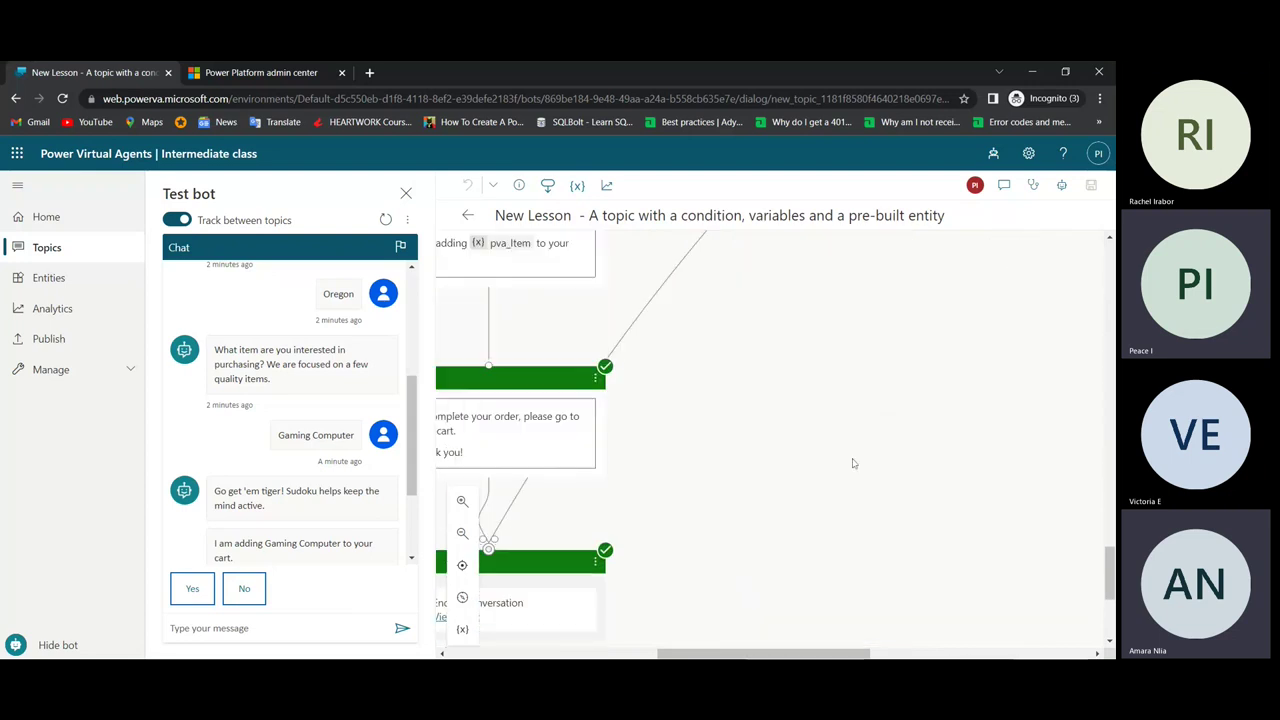
{"action": "left_click_drag", "start_coordinate": [805, 652], "coordinate": [744, 650]}
{"action": "scroll", "coordinate": [710, 455], "scroll_direction": "up", "scroll_amount": 3}
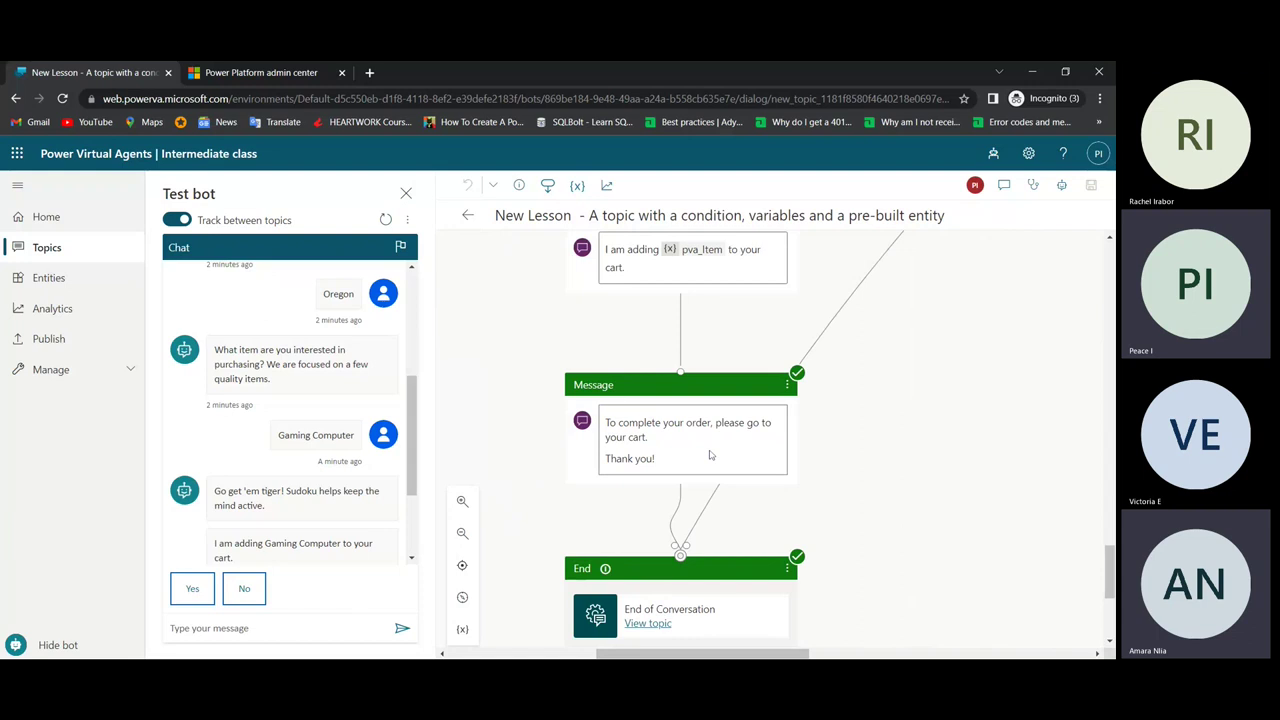
{"action": "scroll", "coordinate": [710, 455], "scroll_direction": "up", "scroll_amount": 1}
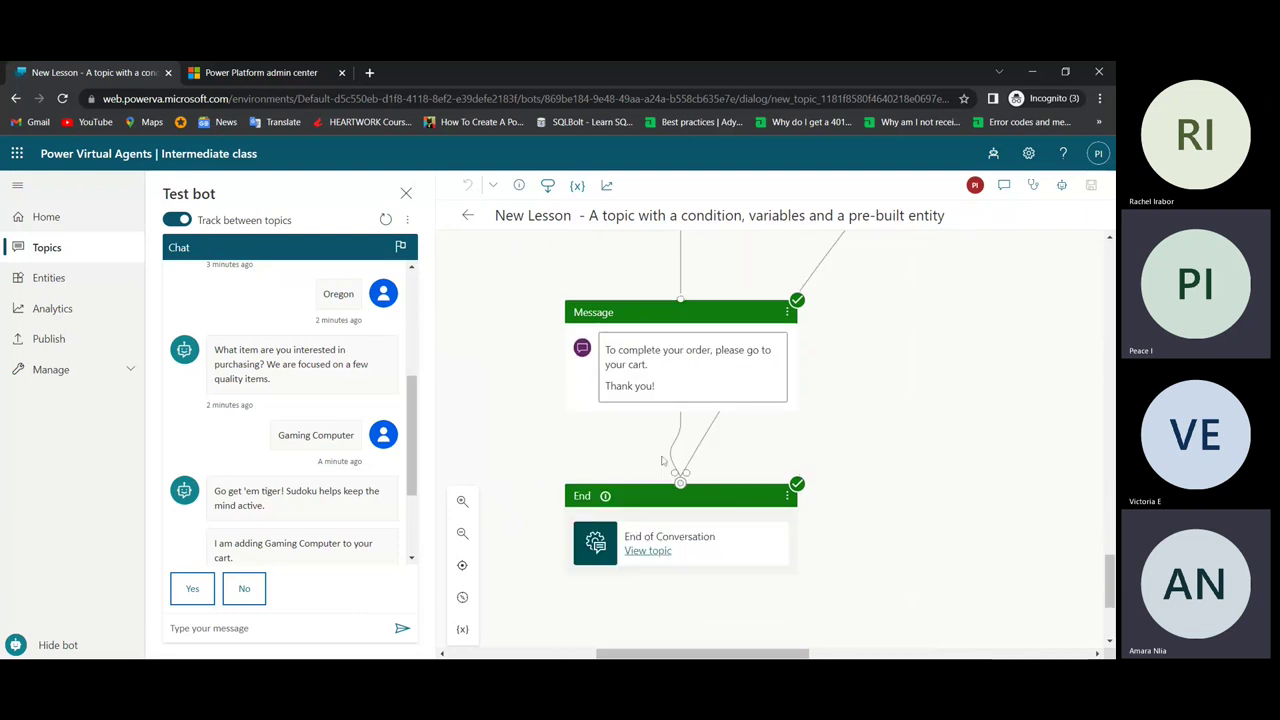
{"action": "scroll", "coordinate": [655, 483], "scroll_direction": "down", "scroll_amount": 2}
{"action": "left_click_drag", "start_coordinate": [634, 537], "coordinate": [724, 538]}
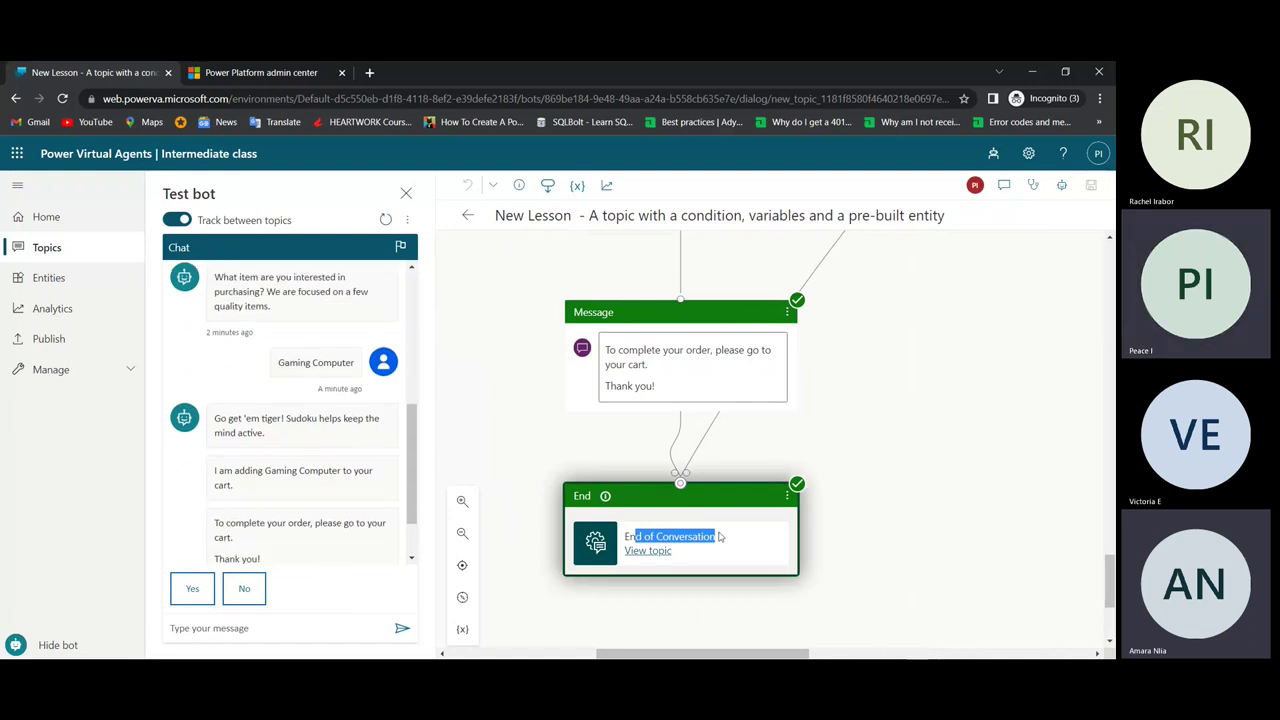
{"action": "scroll", "coordinate": [601, 577], "scroll_direction": "down", "scroll_amount": 2}
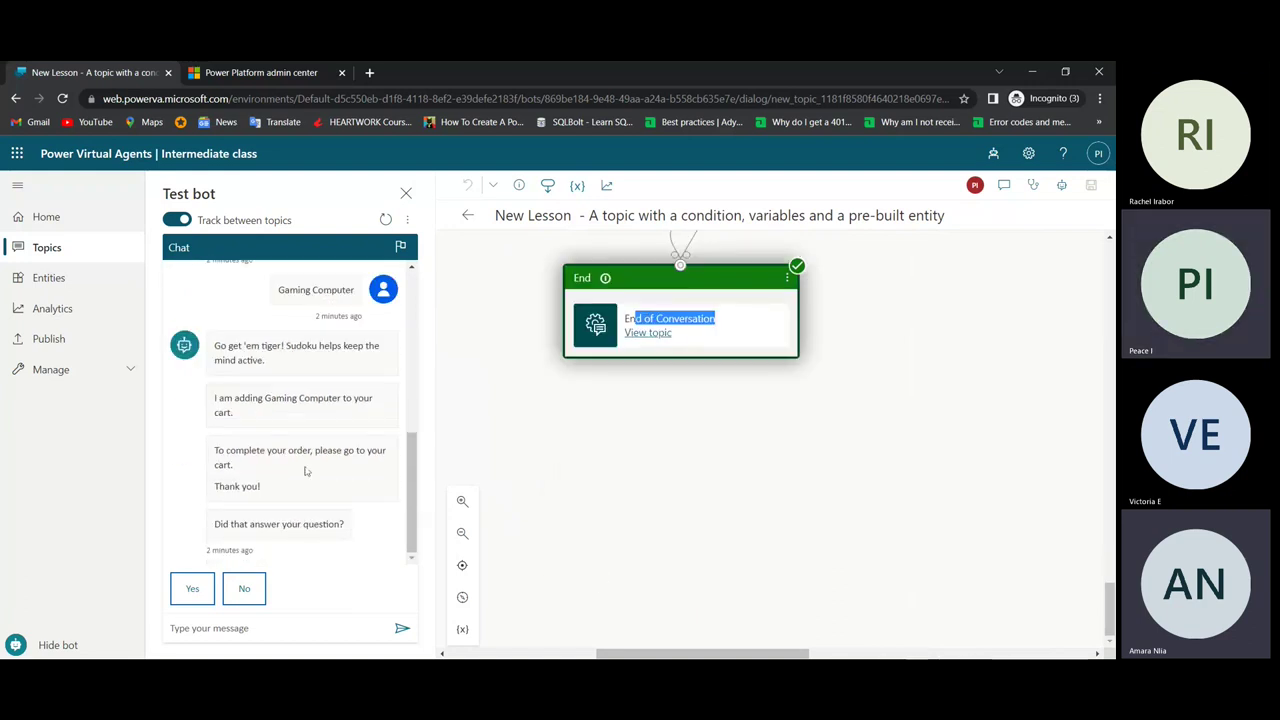
Step: Trace the "Did that answer your question?" reply to the End of Conversation topic and examine its question and survey conditions
{"action": "left_click", "coordinate": [255, 518]}
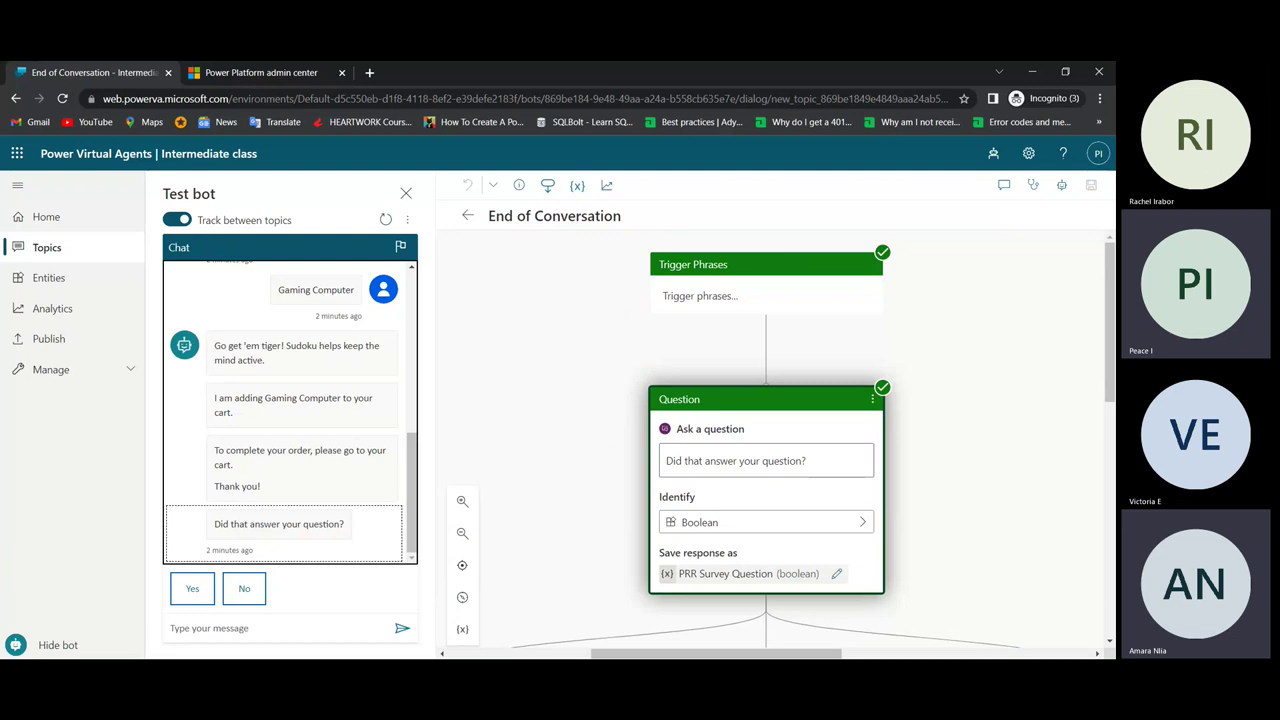
{"action": "scroll", "coordinate": [766, 440], "scroll_direction": "down", "scroll_amount": 2}
{"action": "scroll", "coordinate": [766, 440], "scroll_direction": "up", "scroll_amount": 2}
{"action": "scroll", "coordinate": [766, 440], "scroll_direction": "down", "scroll_amount": 2}
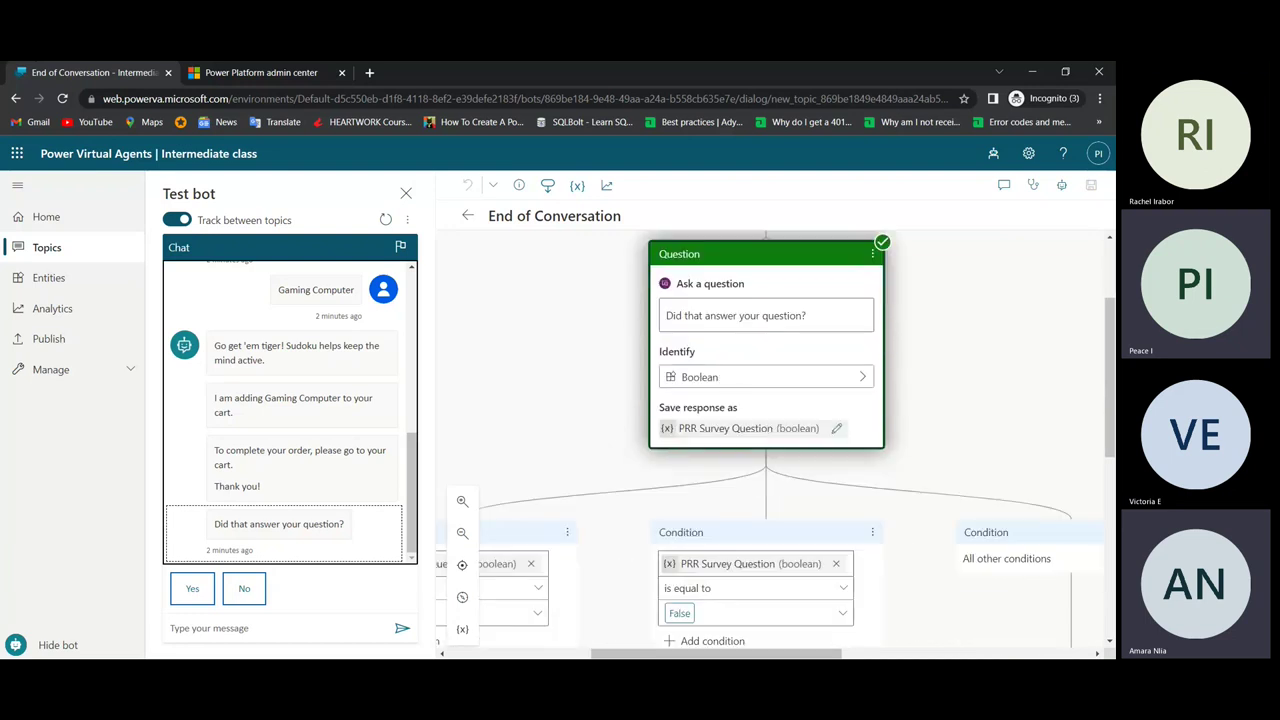
{"action": "scroll", "coordinate": [739, 352], "scroll_direction": "down", "scroll_amount": 1}
{"action": "scroll", "coordinate": [739, 352], "scroll_direction": "up", "scroll_amount": 1}
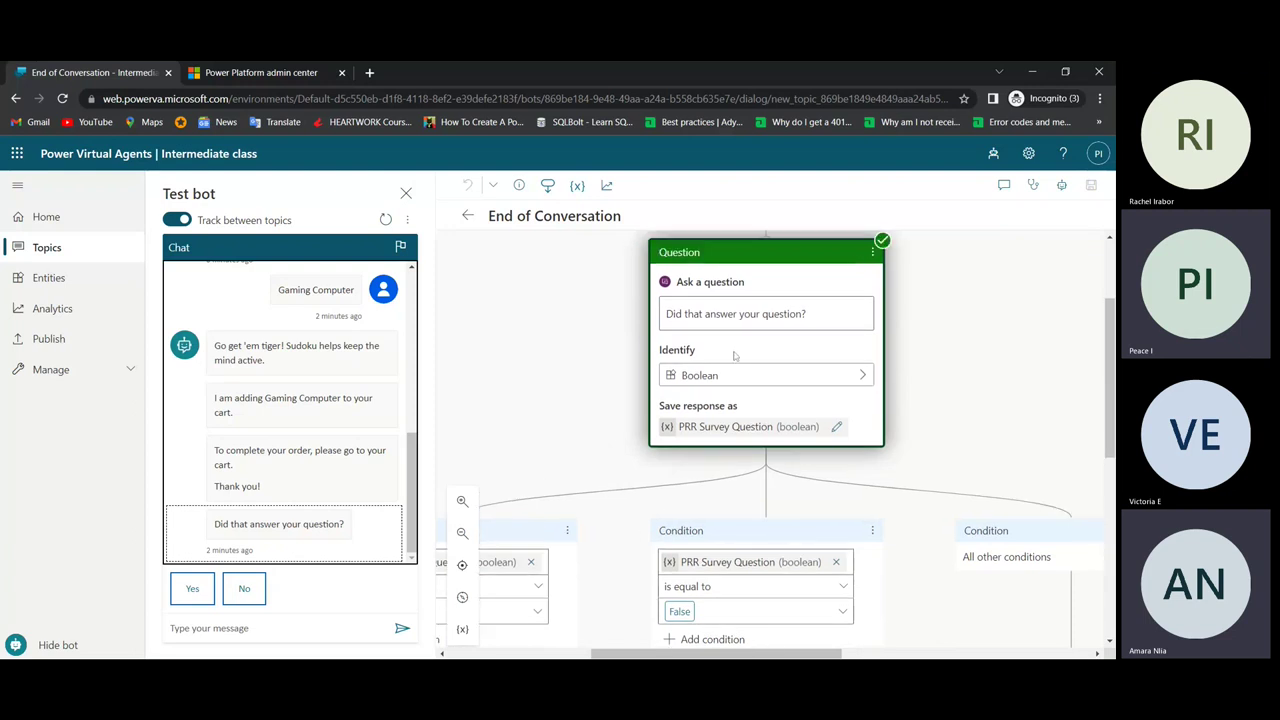
{"action": "scroll", "coordinate": [733, 355], "scroll_direction": "down", "scroll_amount": 3}
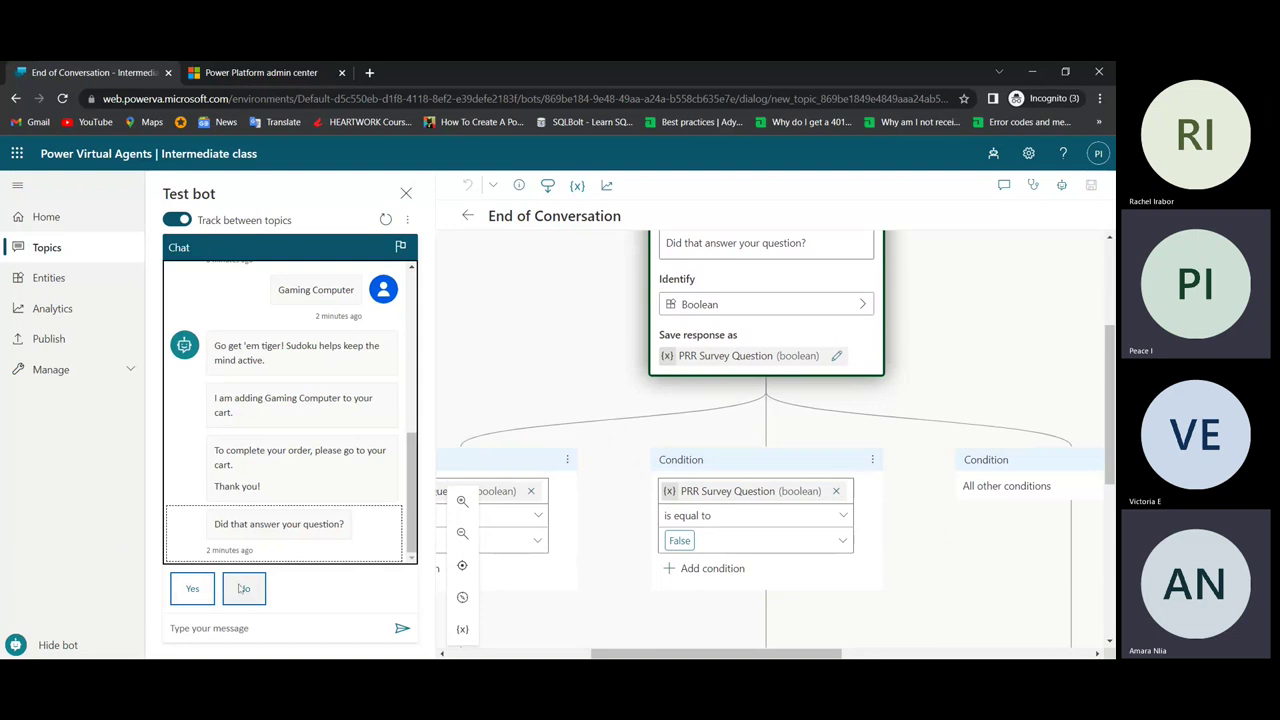
Step: Answer the survey question with Yes, and trace that reply through the True and False branches of the End of Conversation topic
{"action": "left_click", "coordinate": [192, 588]}
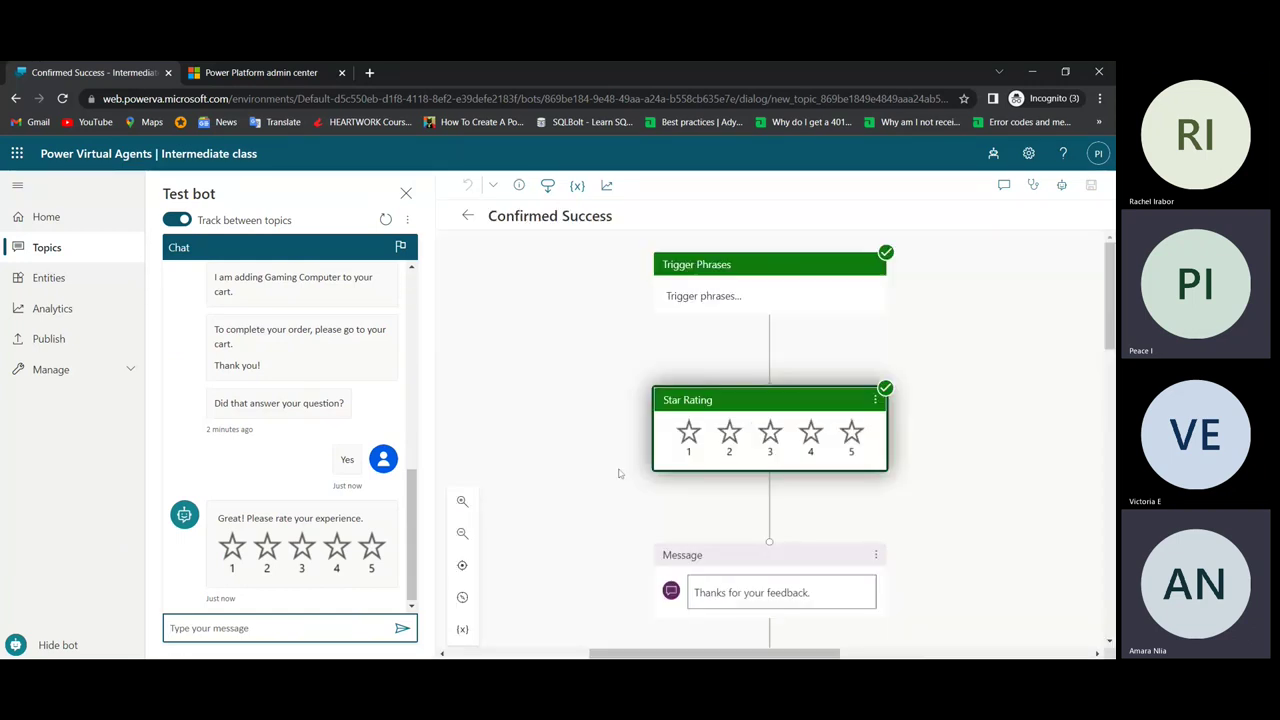
{"action": "left_click", "coordinate": [325, 445]}
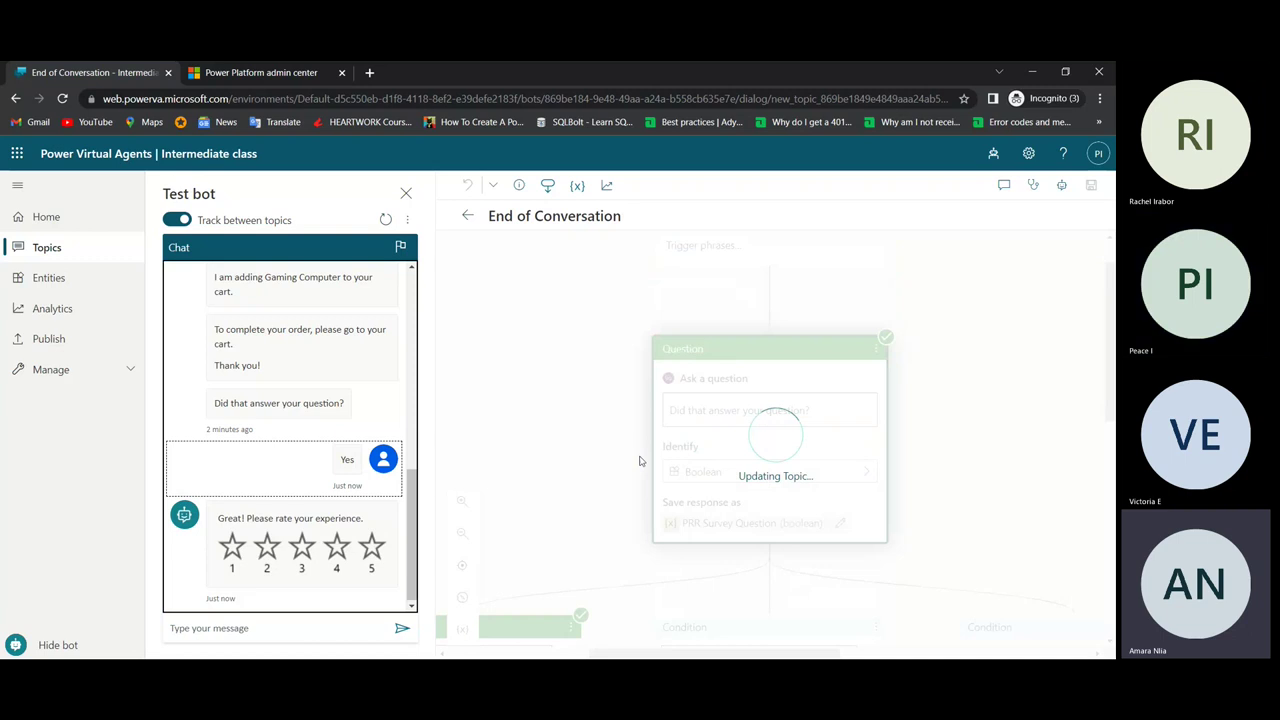
{"action": "scroll", "coordinate": [641, 461], "scroll_direction": "down", "scroll_amount": 4}
{"action": "left_click_drag", "start_coordinate": [763, 657], "coordinate": [678, 657]}
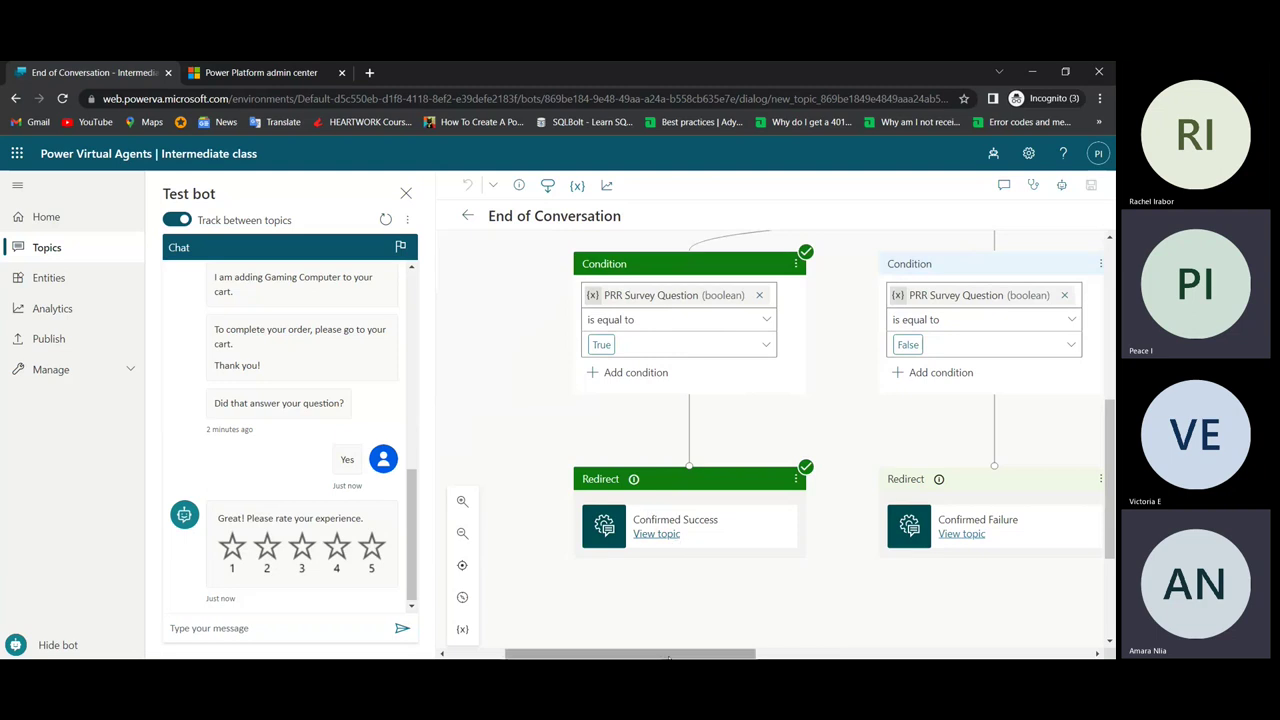
{"action": "left_click_drag", "start_coordinate": [675, 653], "coordinate": [779, 648]}
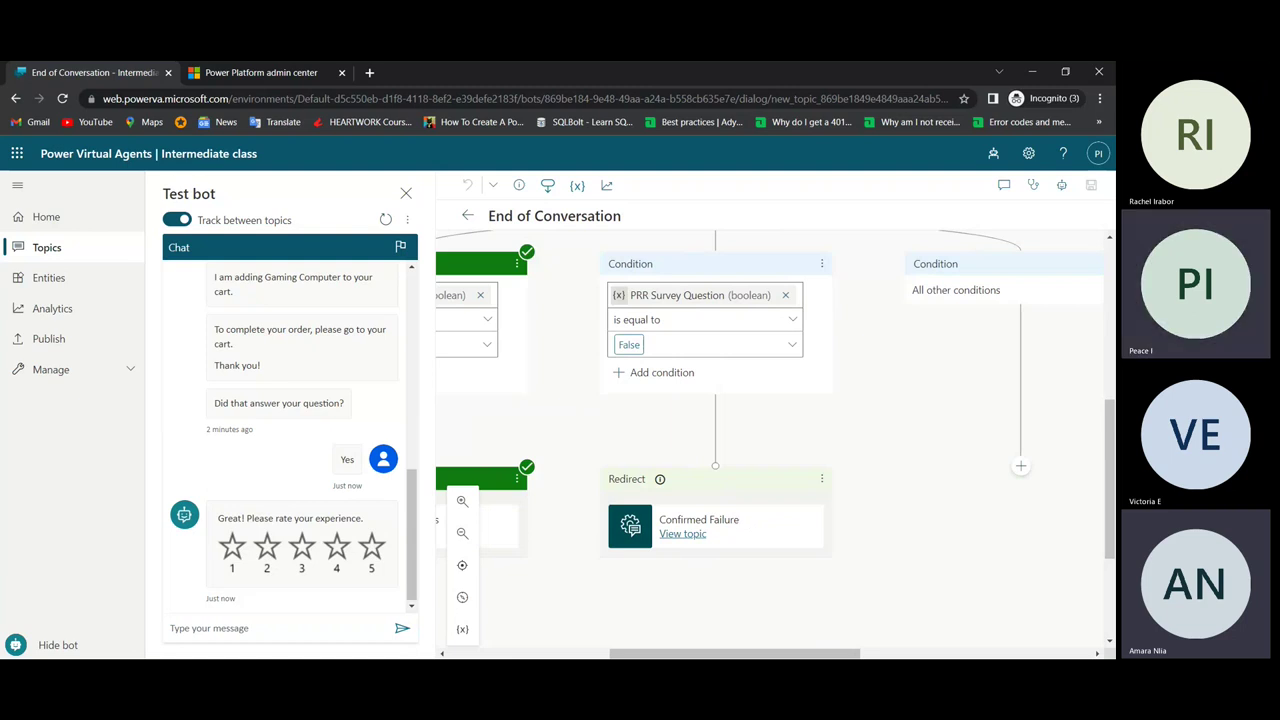
{"action": "scroll", "coordinate": [533, 335], "scroll_direction": "up", "scroll_amount": 5}
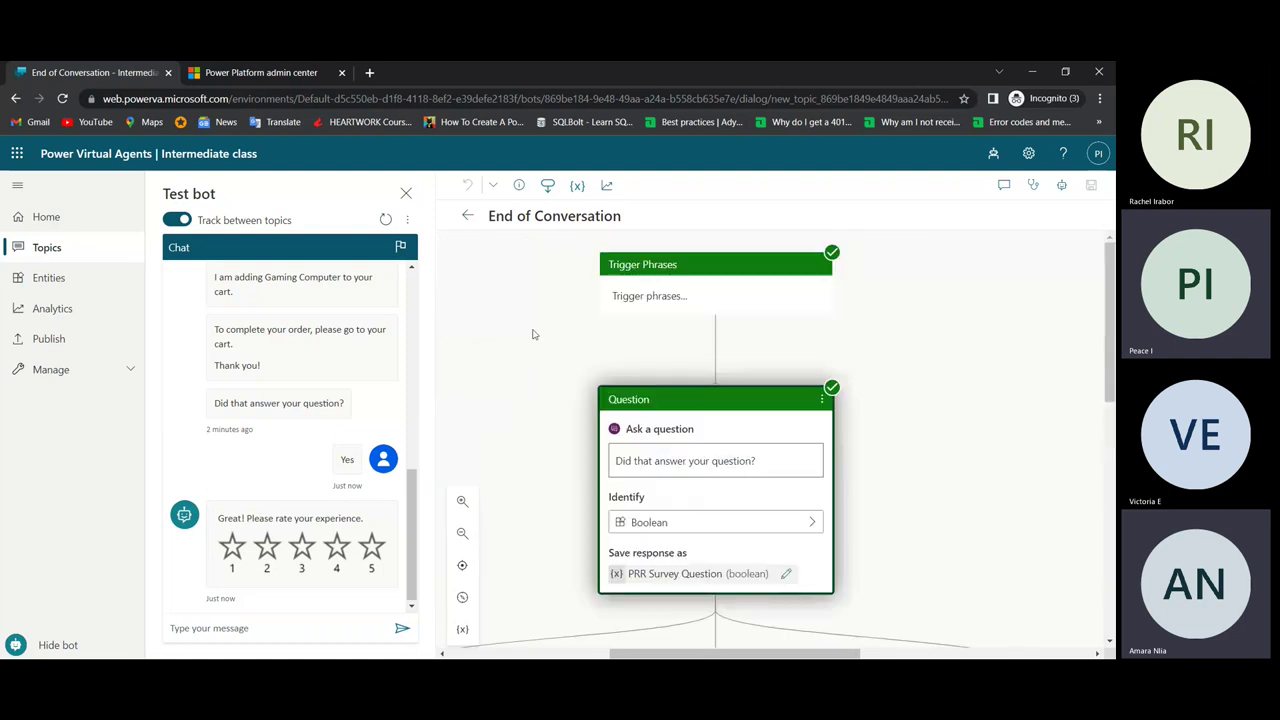
Step: Review the test chat from the item question down to the survey answer, selecting the item question to trace its node
{"action": "scroll", "coordinate": [290, 430], "scroll_direction": "up", "scroll_amount": 5}
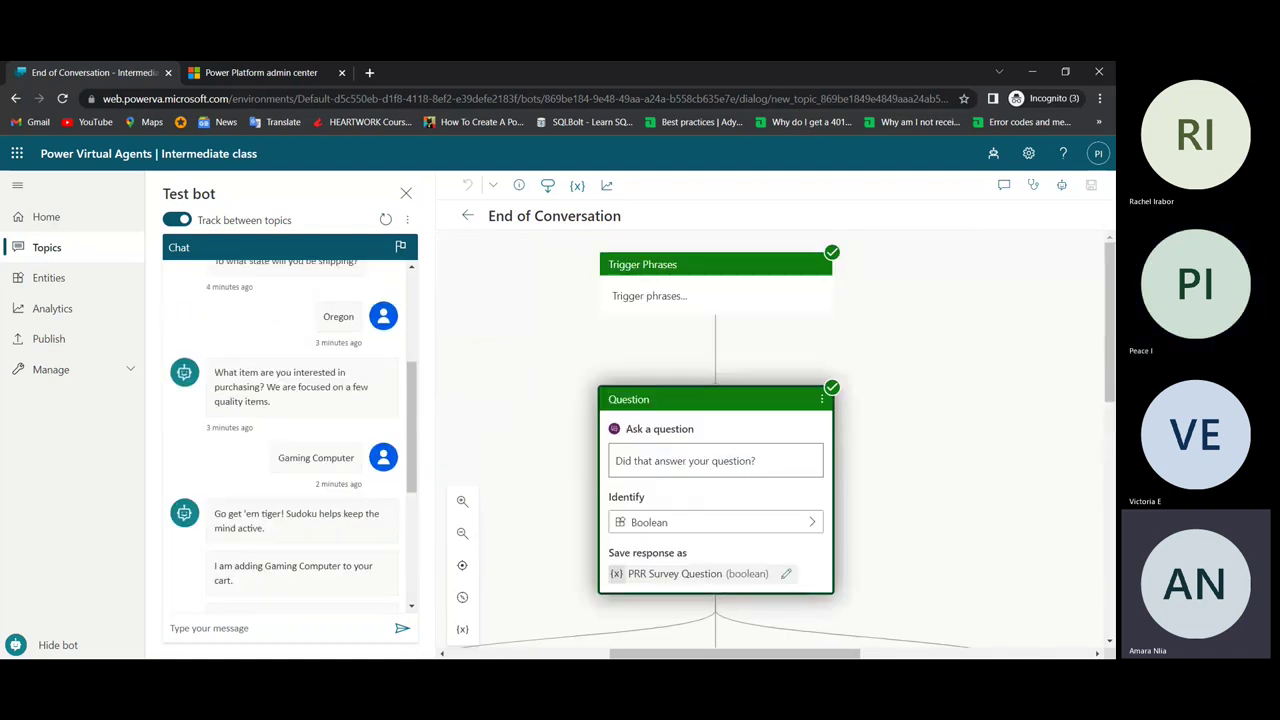
{"action": "left_click", "coordinate": [290, 388]}
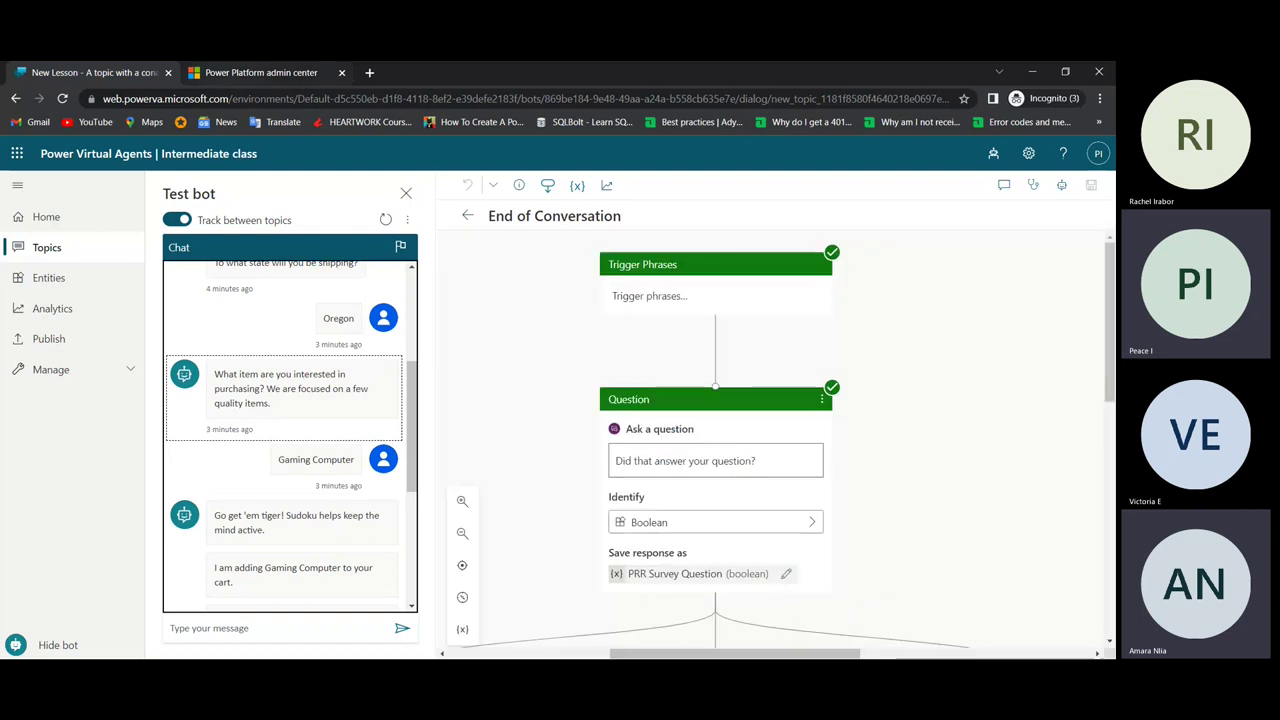
{"action": "scroll", "coordinate": [305, 293], "scroll_direction": "down", "scroll_amount": 5}
{"action": "scroll", "coordinate": [305, 293], "scroll_direction": "up", "scroll_amount": 3}
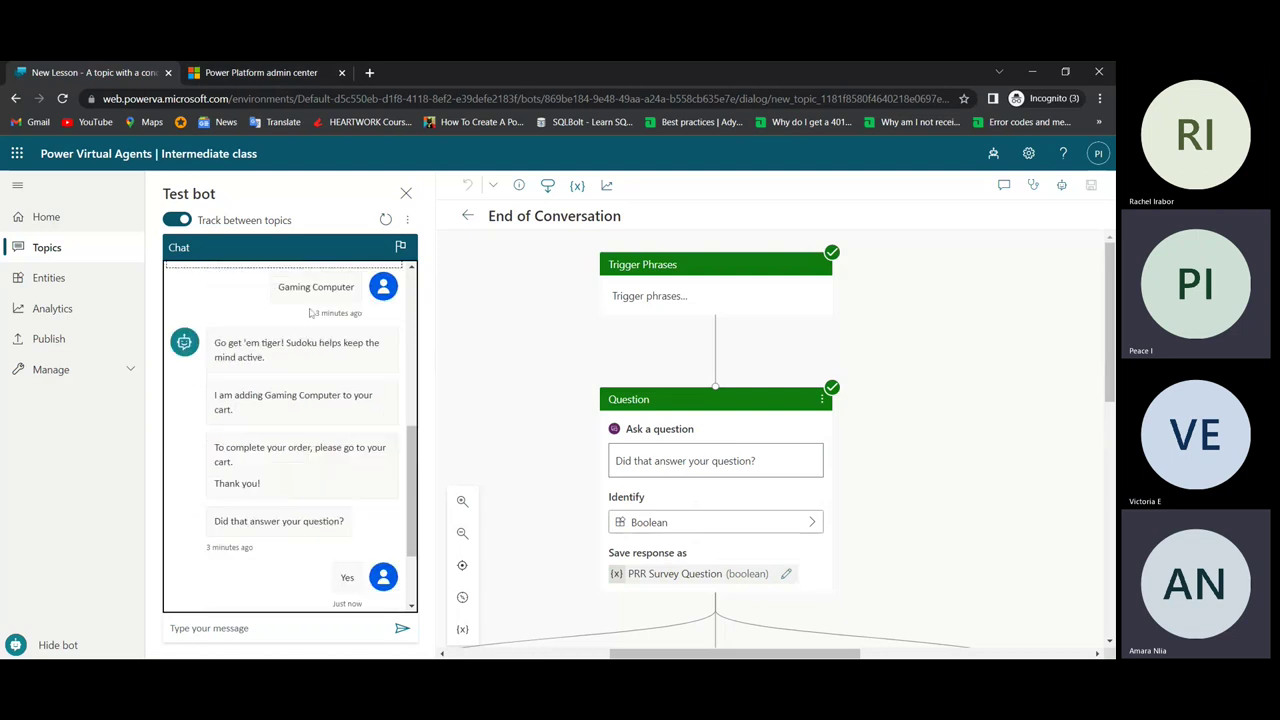
Step: Restart the test conversation, send "order items", and choose the New Lesson topic as the intended meaning
{"action": "left_click", "coordinate": [386, 220]}
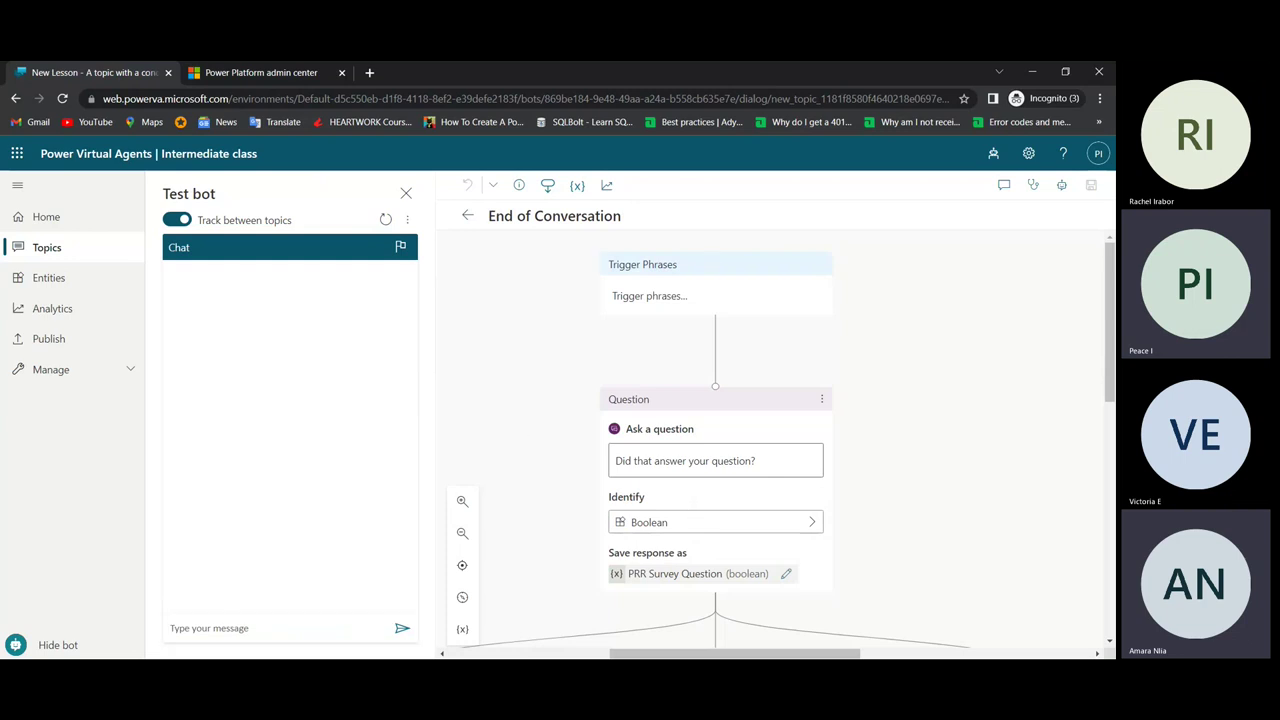
{"action": "left_click", "coordinate": [243, 629]}
{"action": "type", "text": "o"}
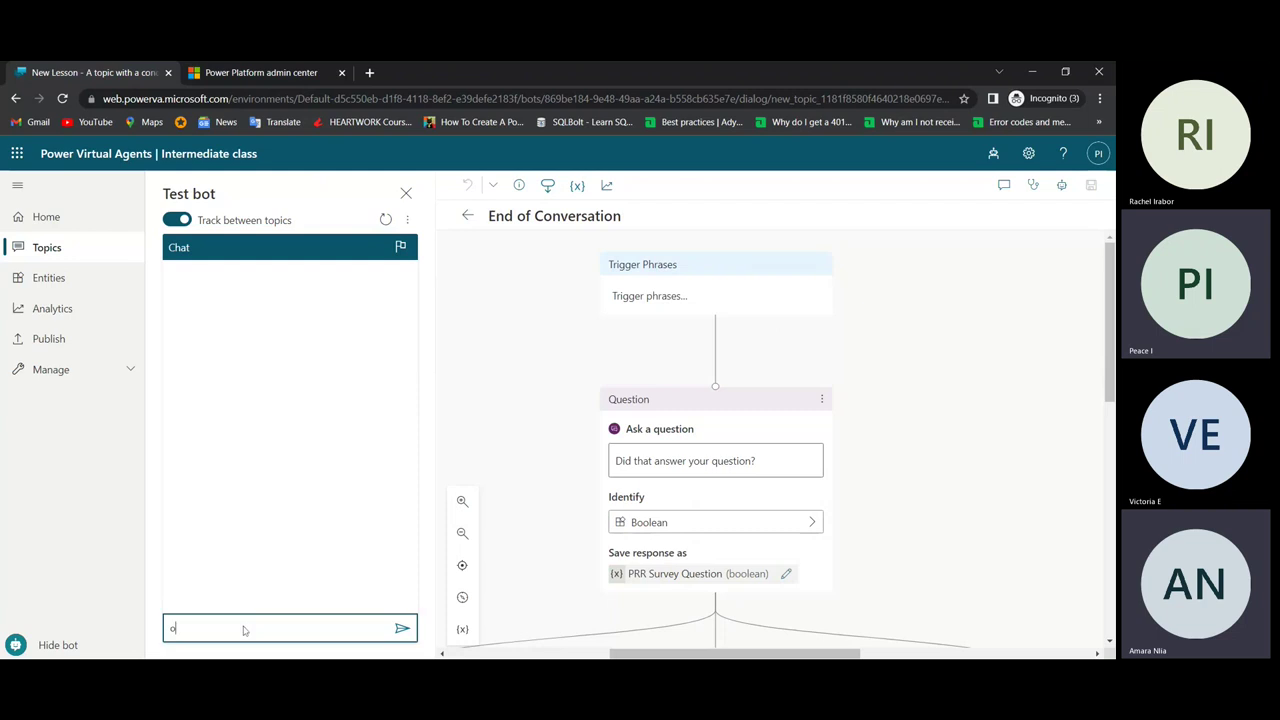
{"action": "type", "text": "rder items"}
{"action": "key", "text": "Return"}
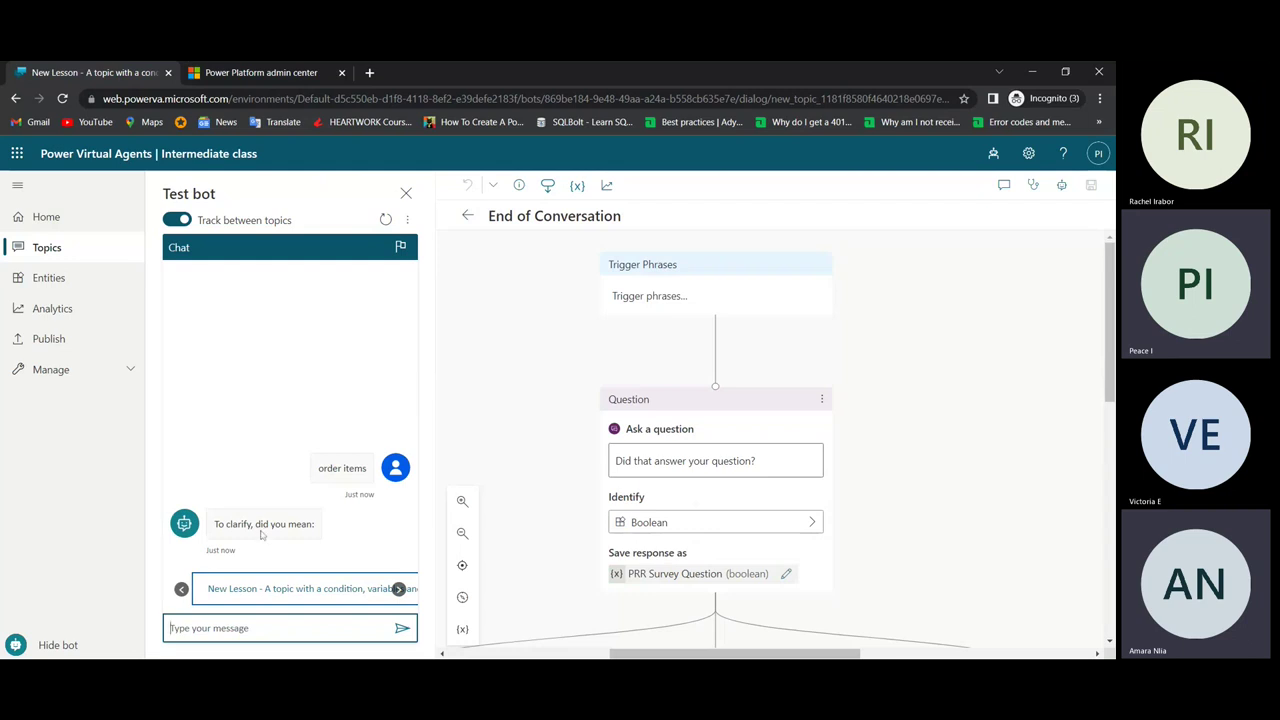
{"action": "left_click", "coordinate": [290, 588]}
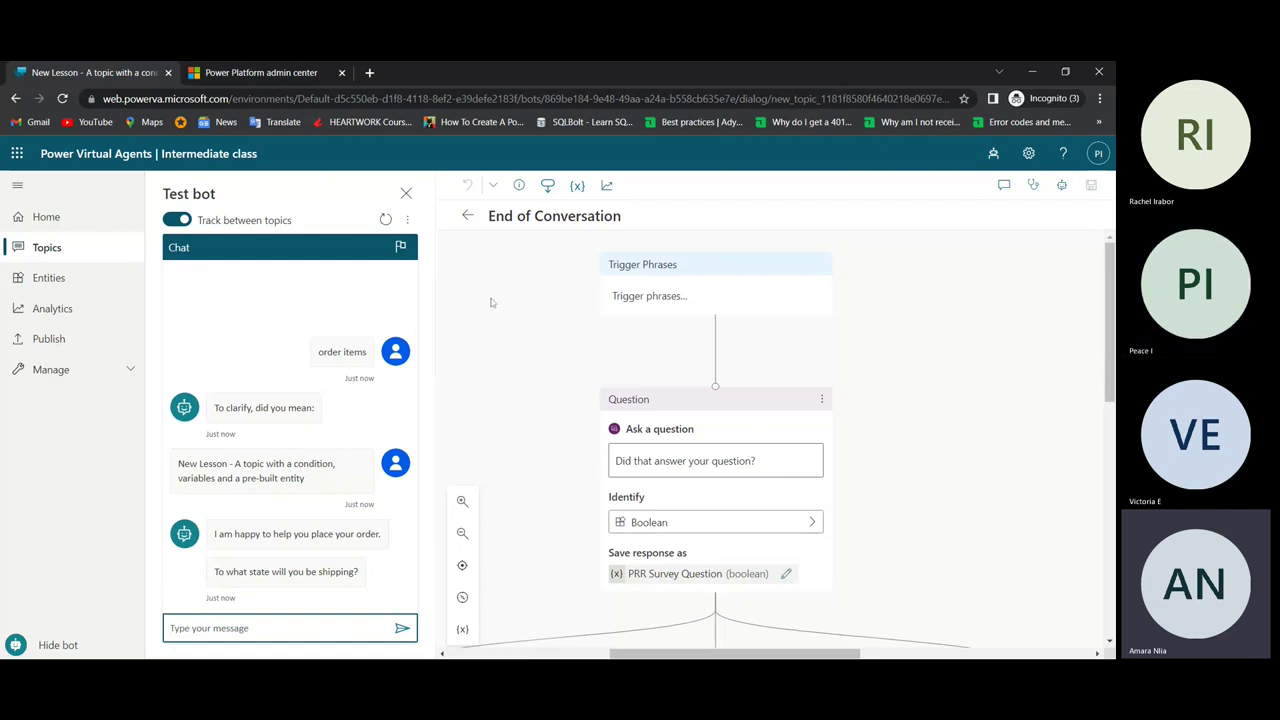
Step: Answer the shipping state question with Lagos, and look over the End of Conversation topic's question and Confirmed Failure branch
{"action": "scroll", "coordinate": [505, 302], "scroll_direction": "down", "scroll_amount": 10}
{"action": "scroll", "coordinate": [505, 302], "scroll_direction": "up", "scroll_amount": 10}
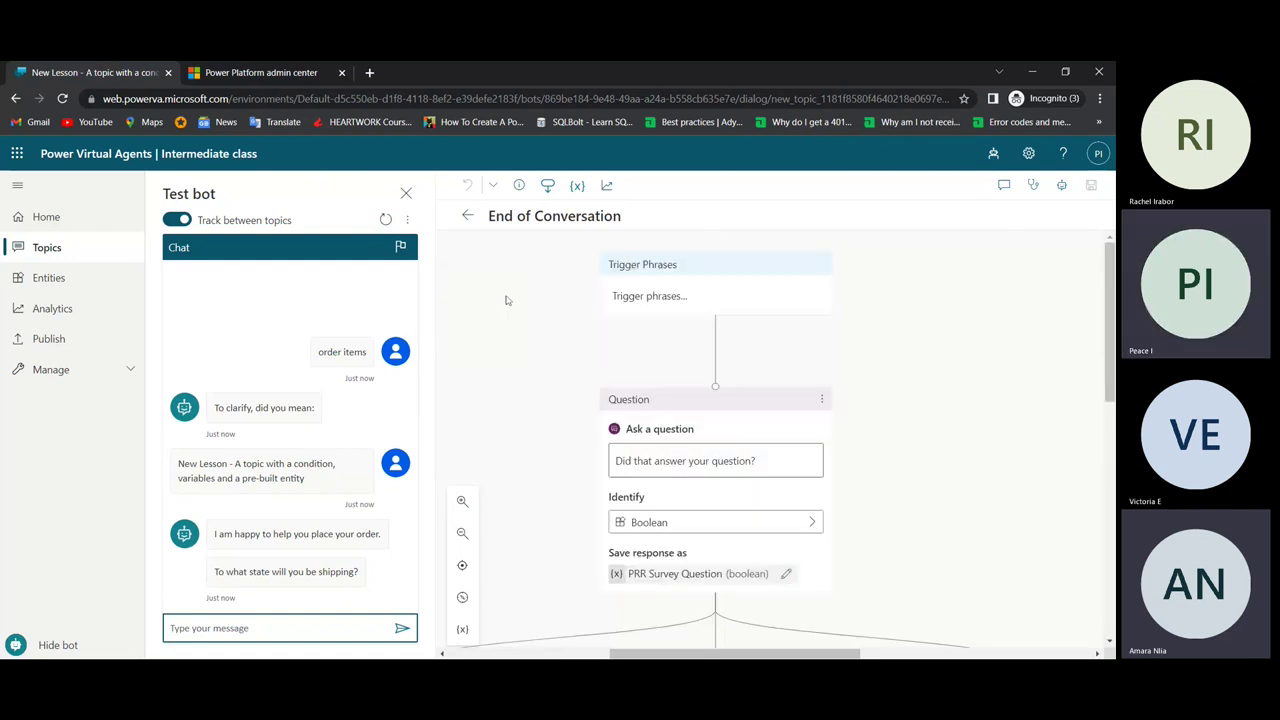
{"action": "scroll", "coordinate": [506, 300], "scroll_direction": "down", "scroll_amount": 10}
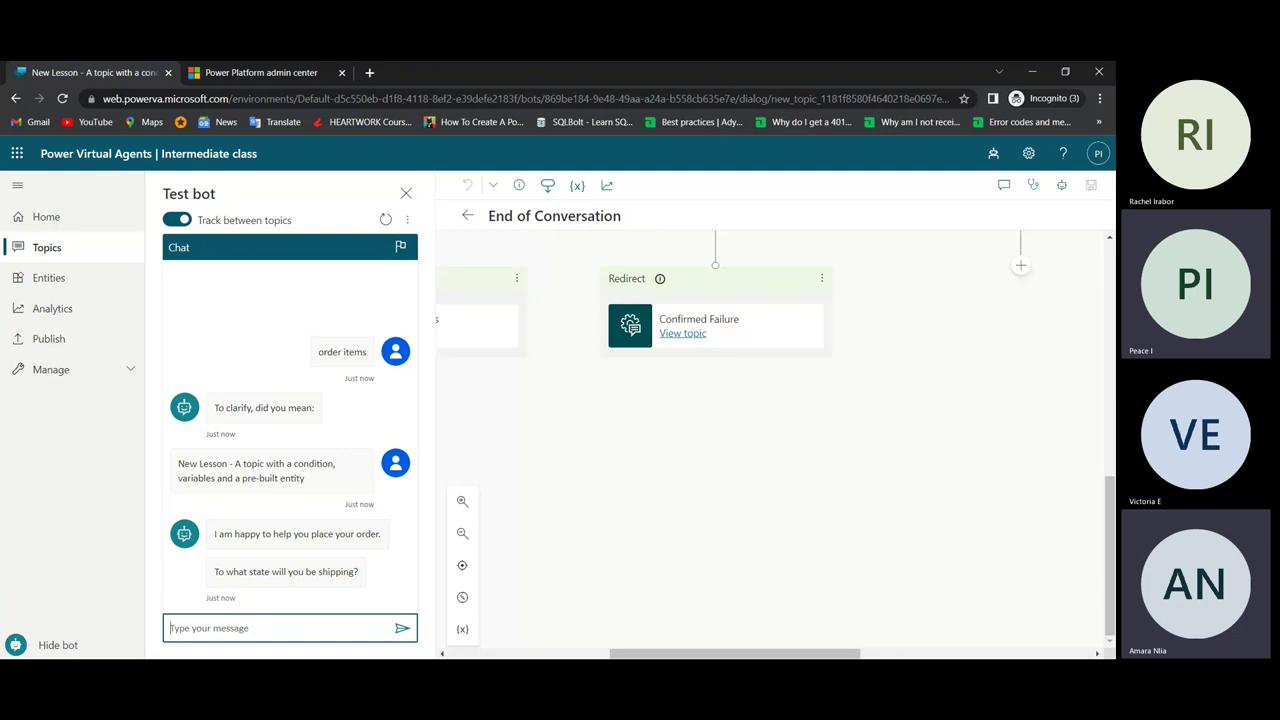
{"action": "type", "text": "Lagos"}
{"action": "key", "text": "Return"}
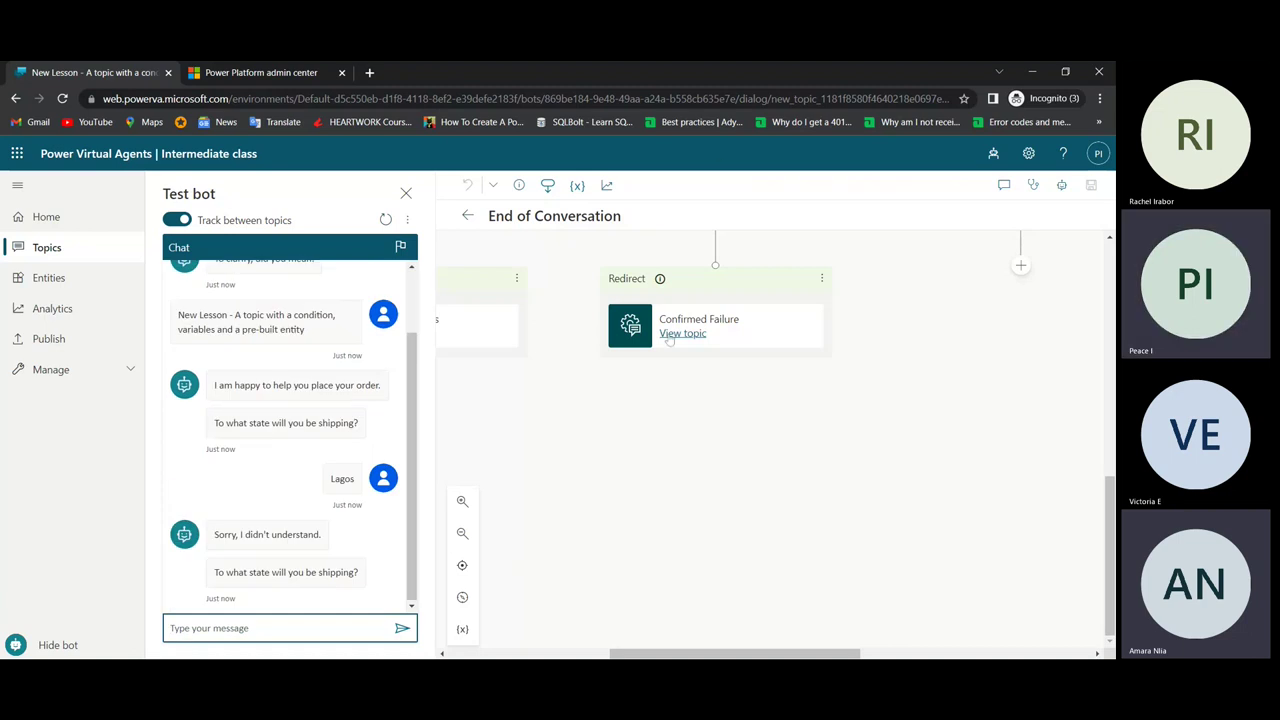
{"action": "left_click", "coordinate": [682, 334]}
{"action": "scroll", "coordinate": [670, 341], "scroll_direction": "down", "scroll_amount": 2}
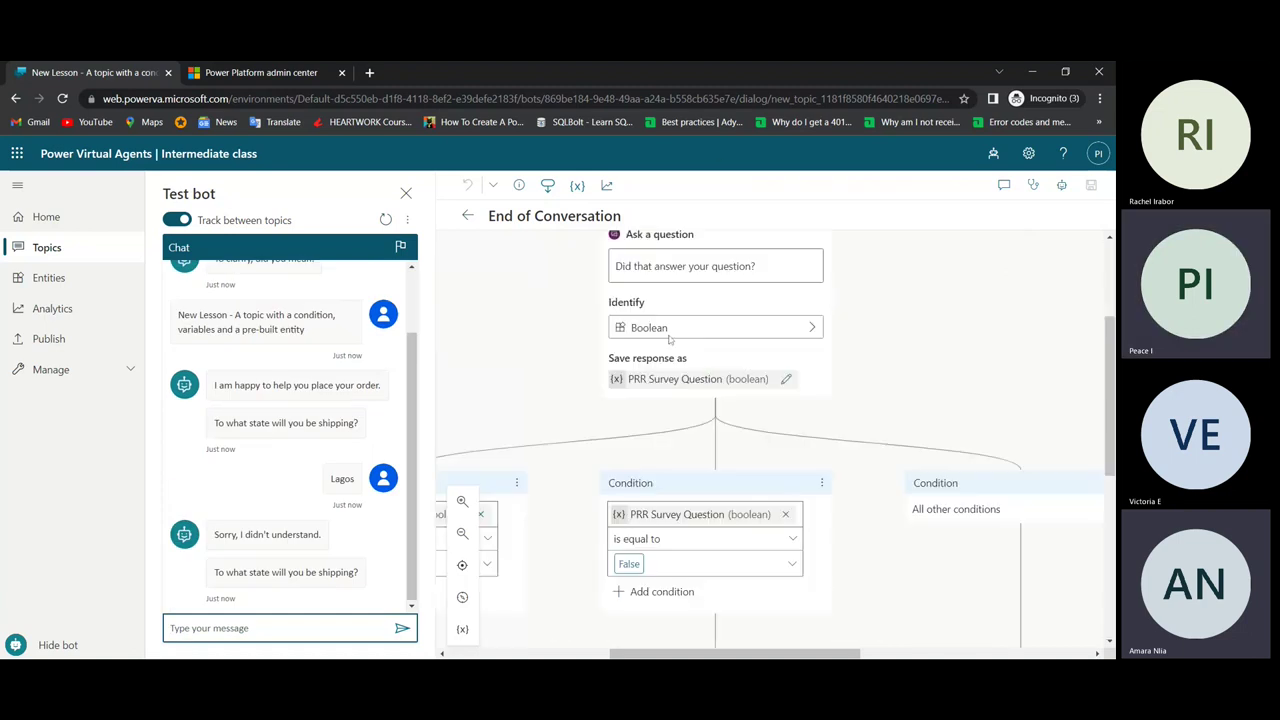
{"action": "scroll", "coordinate": [670, 341], "scroll_direction": "down", "scroll_amount": 1}
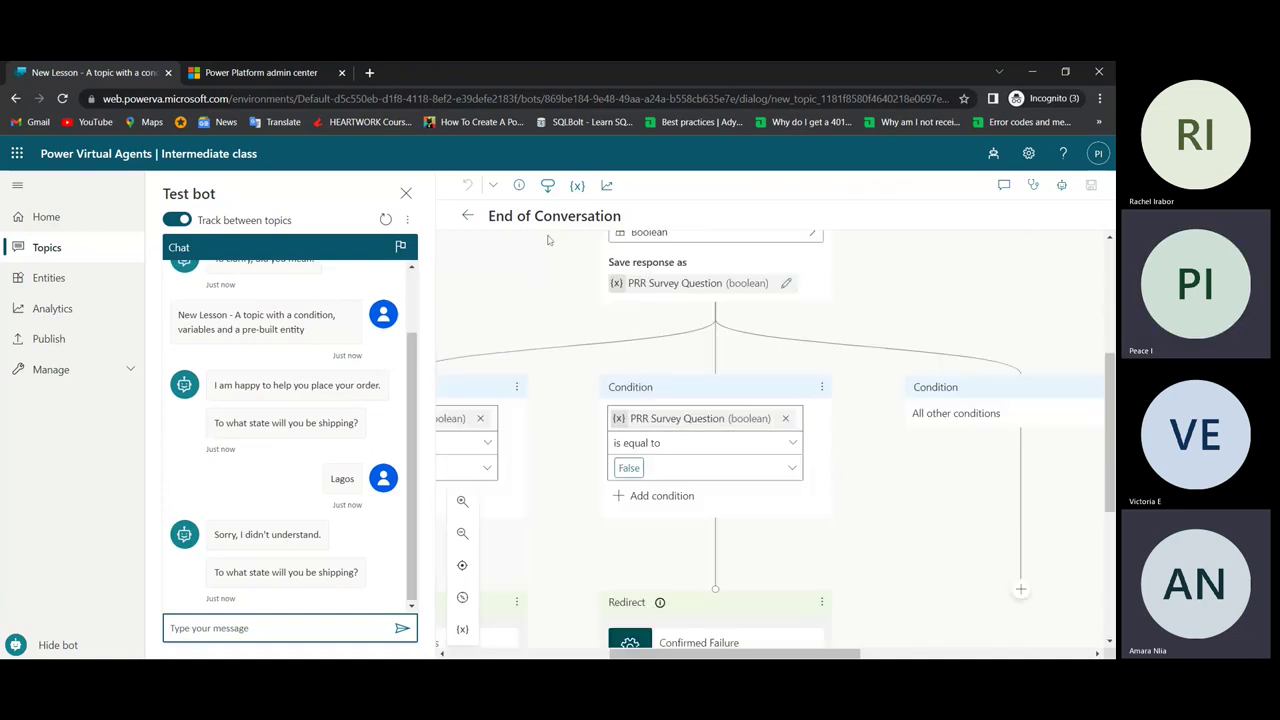
Step: Restart the test conversation and open the "Lesson 1 - A simple topic" topic from the list of existing topics
{"action": "left_click", "coordinate": [385, 219]}
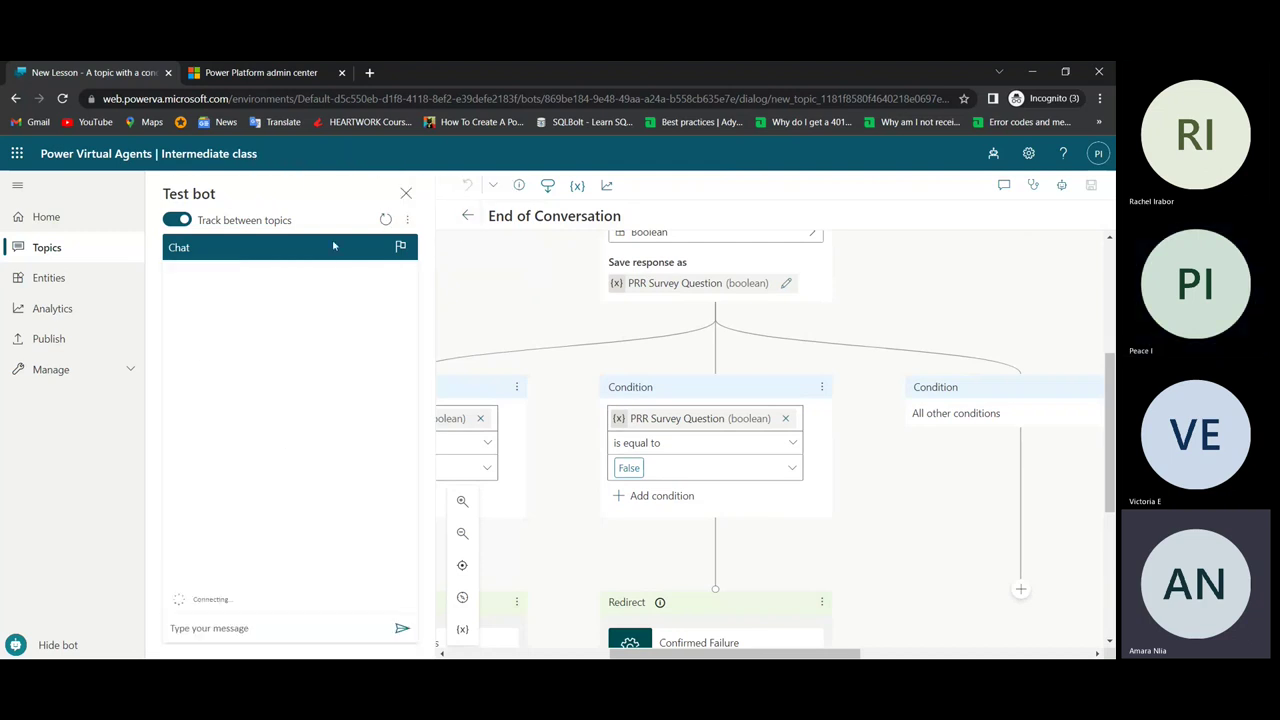
{"action": "left_click", "coordinate": [467, 215]}
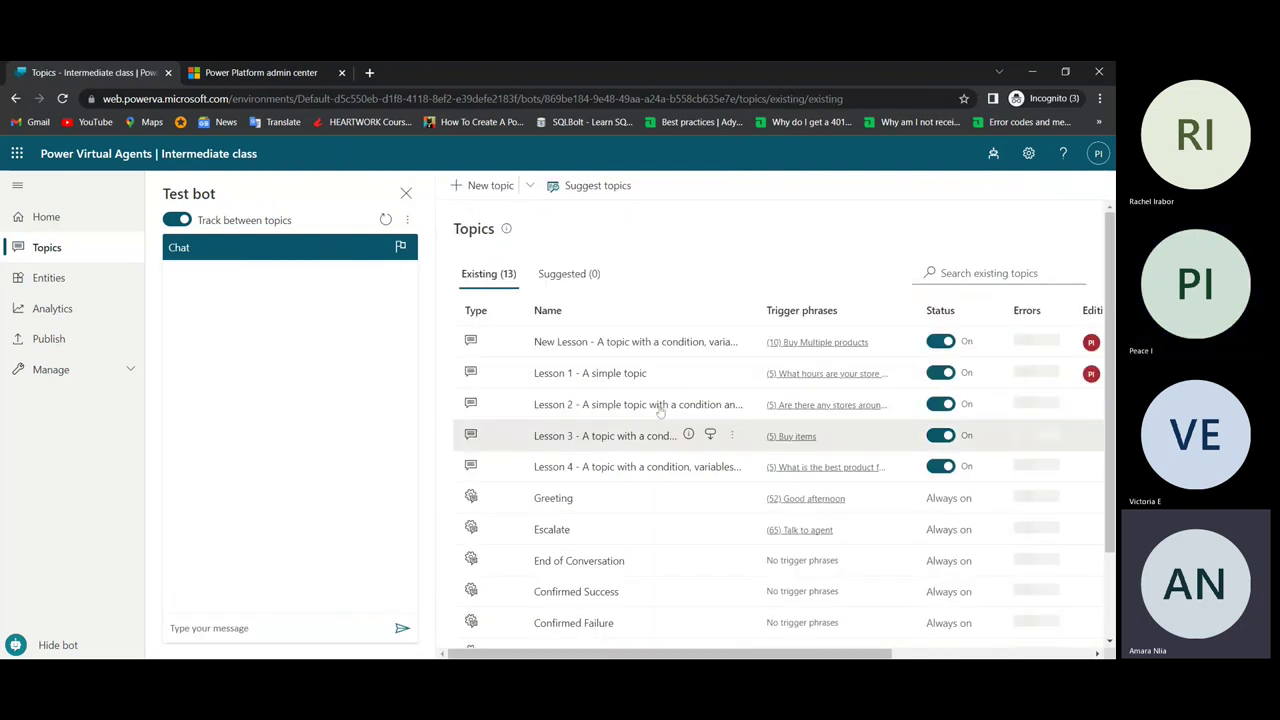
{"action": "left_click", "coordinate": [623, 342]}
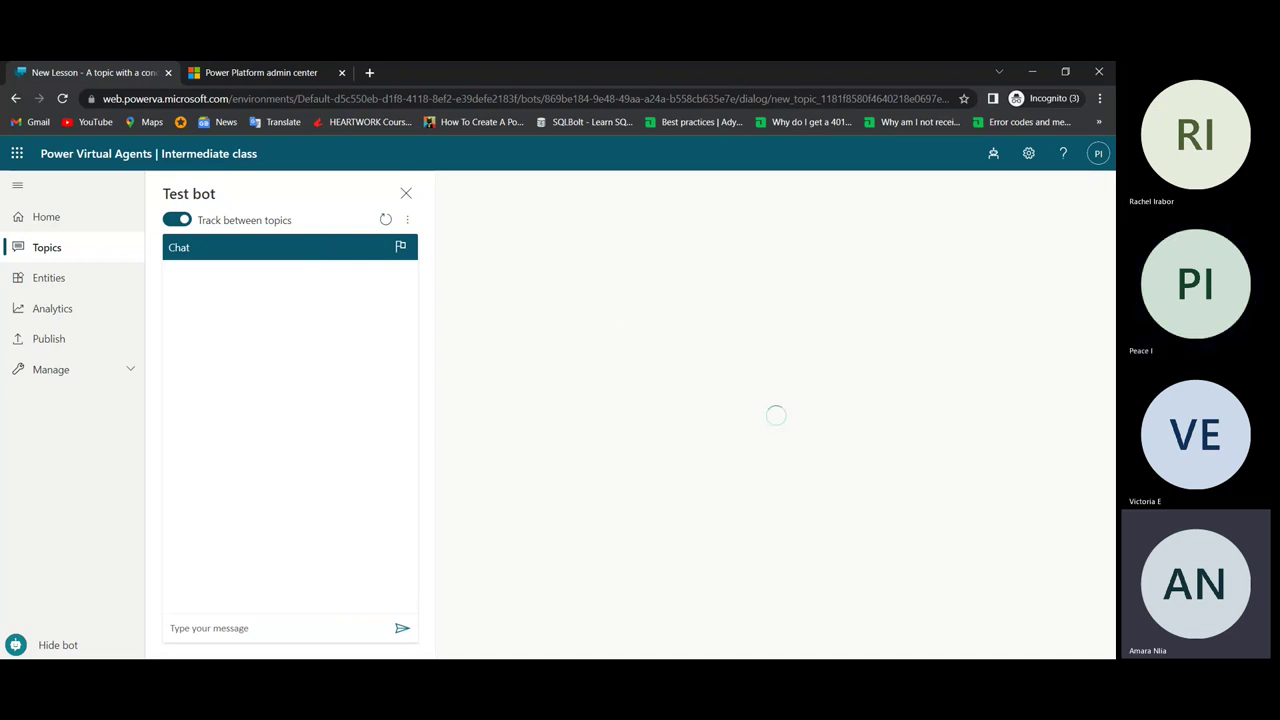
{"action": "left_click", "coordinate": [47, 252]}
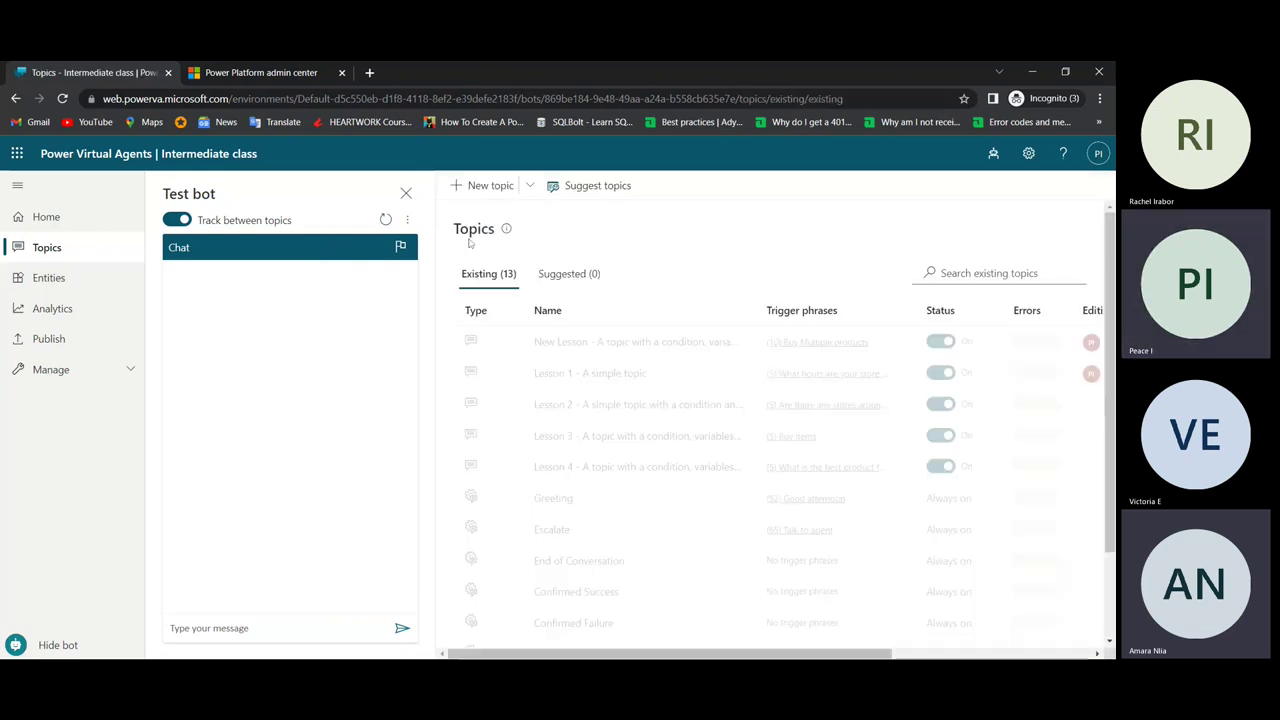
{"action": "left_click", "coordinate": [596, 374]}
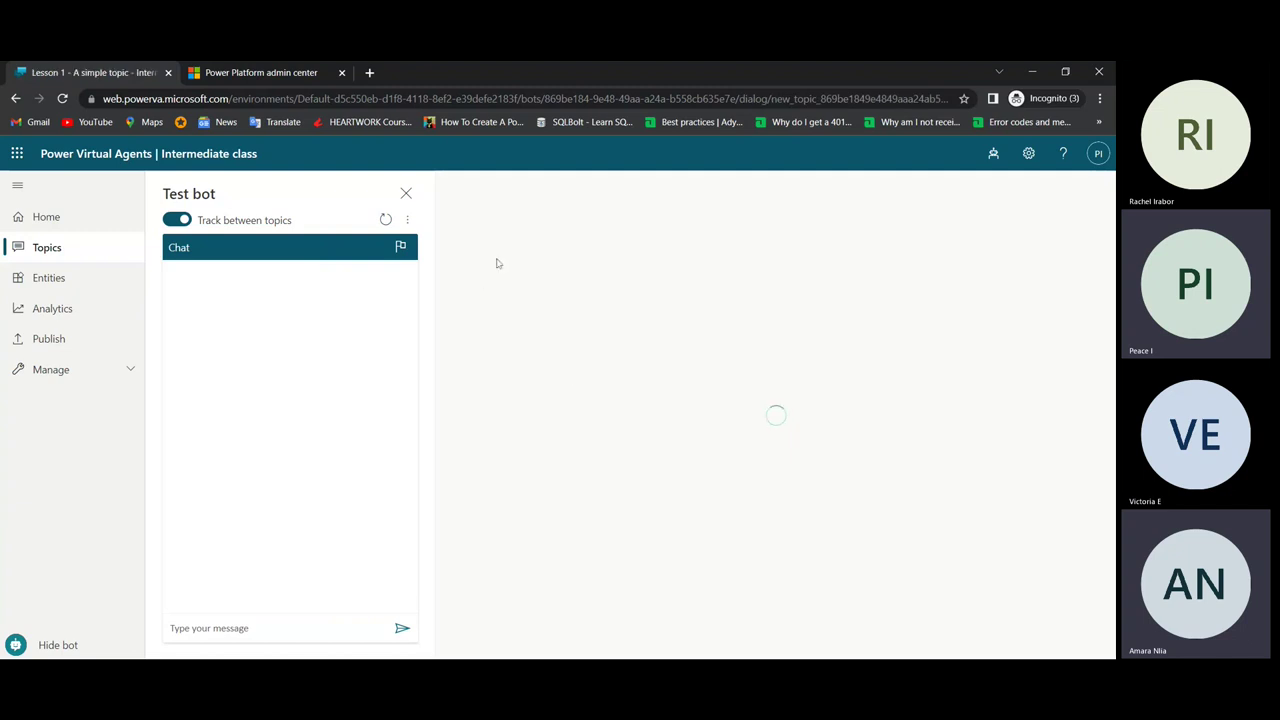
Step: Send "Order Items" in the test chat and choose the New Lesson topic as the intended meaning
{"action": "left_click", "coordinate": [215, 627]}
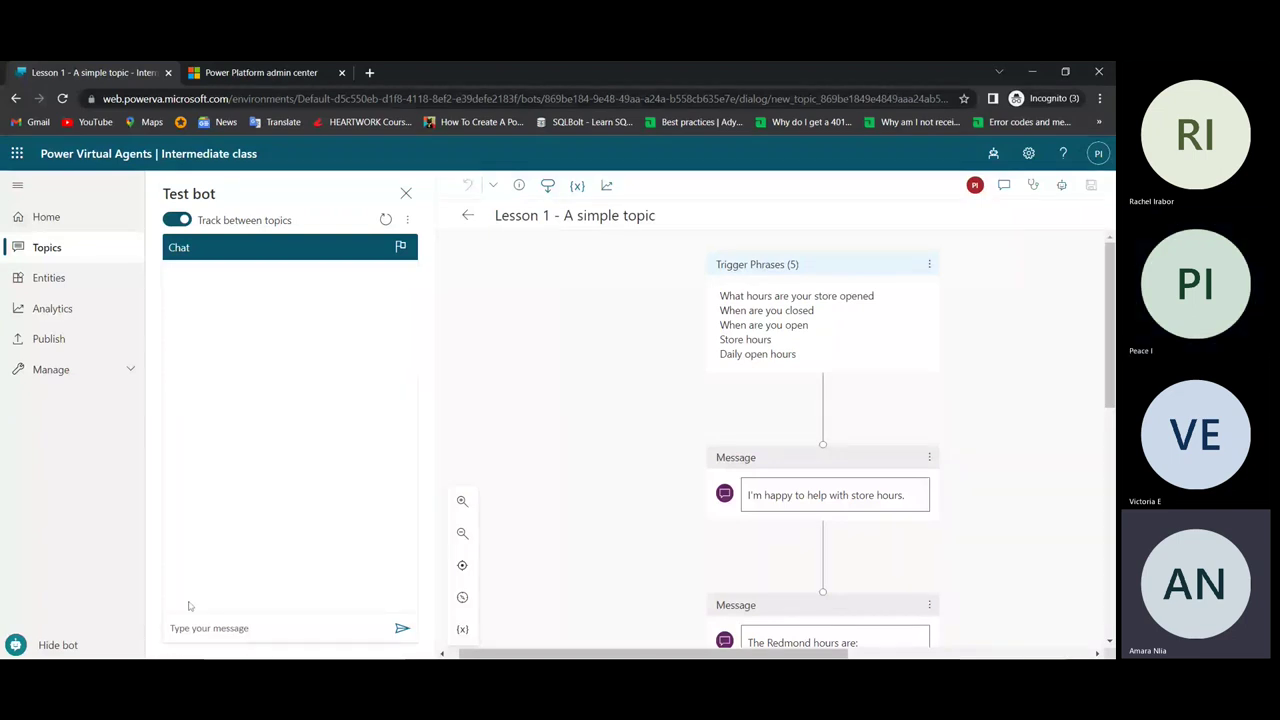
{"action": "left_click", "coordinate": [231, 631]}
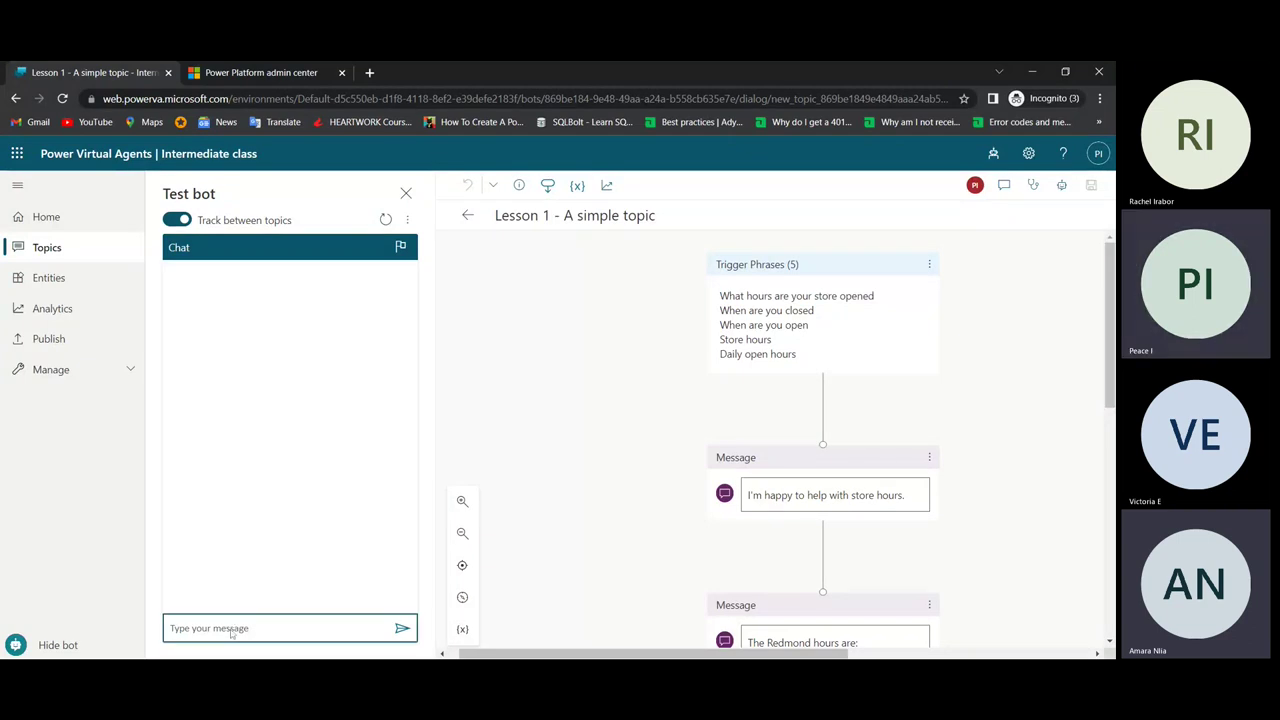
{"action": "type", "text": "Order It"}
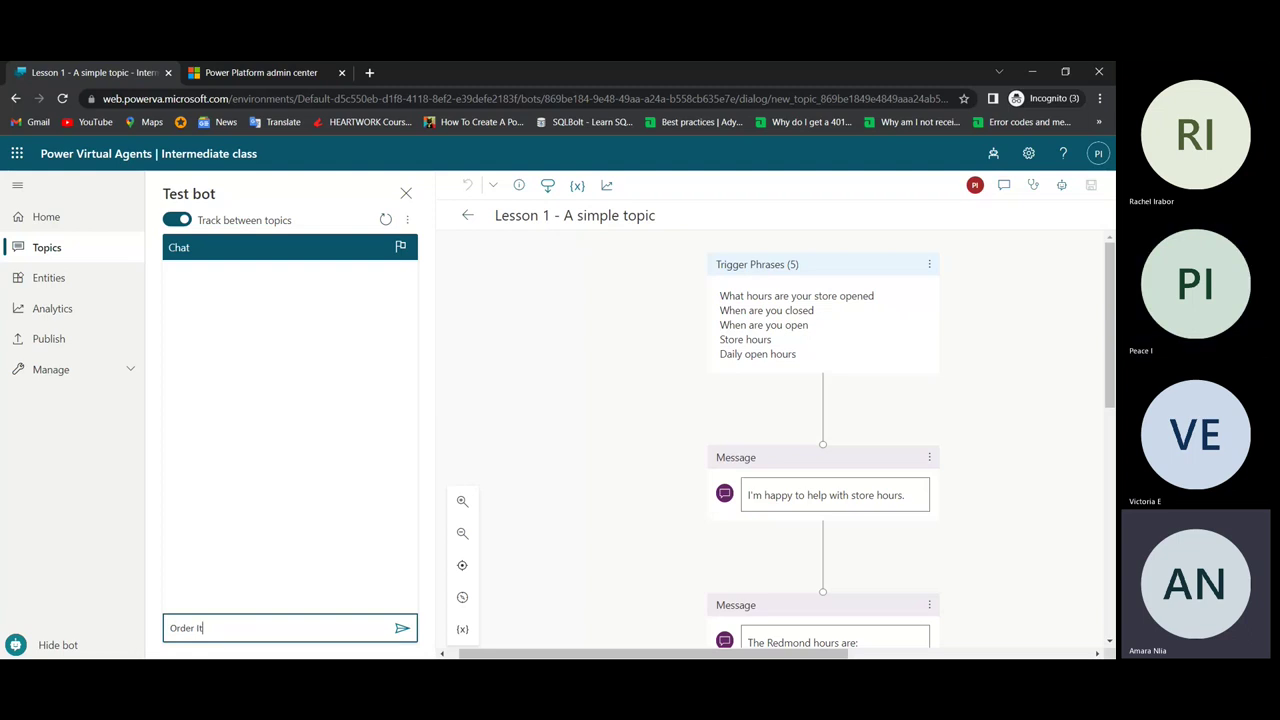
{"action": "type", "text": "ems"}
{"action": "key", "text": "Return"}
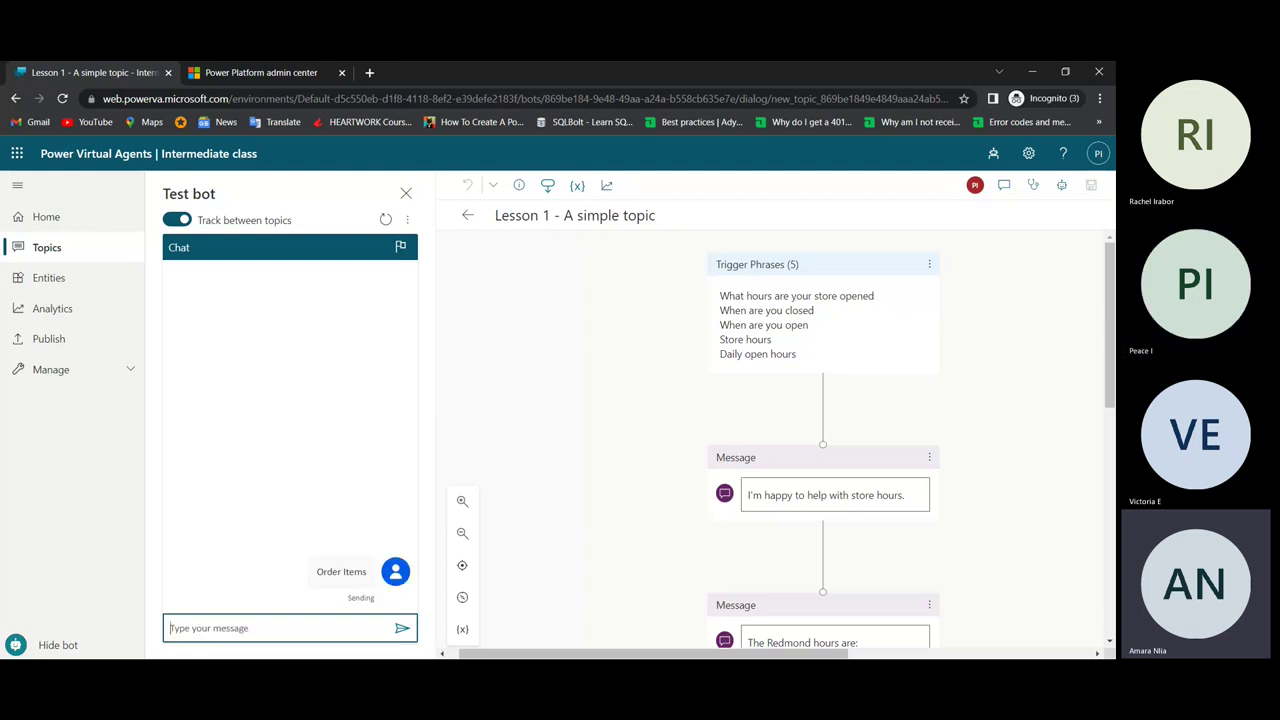
{"action": "left_click", "coordinate": [246, 593]}
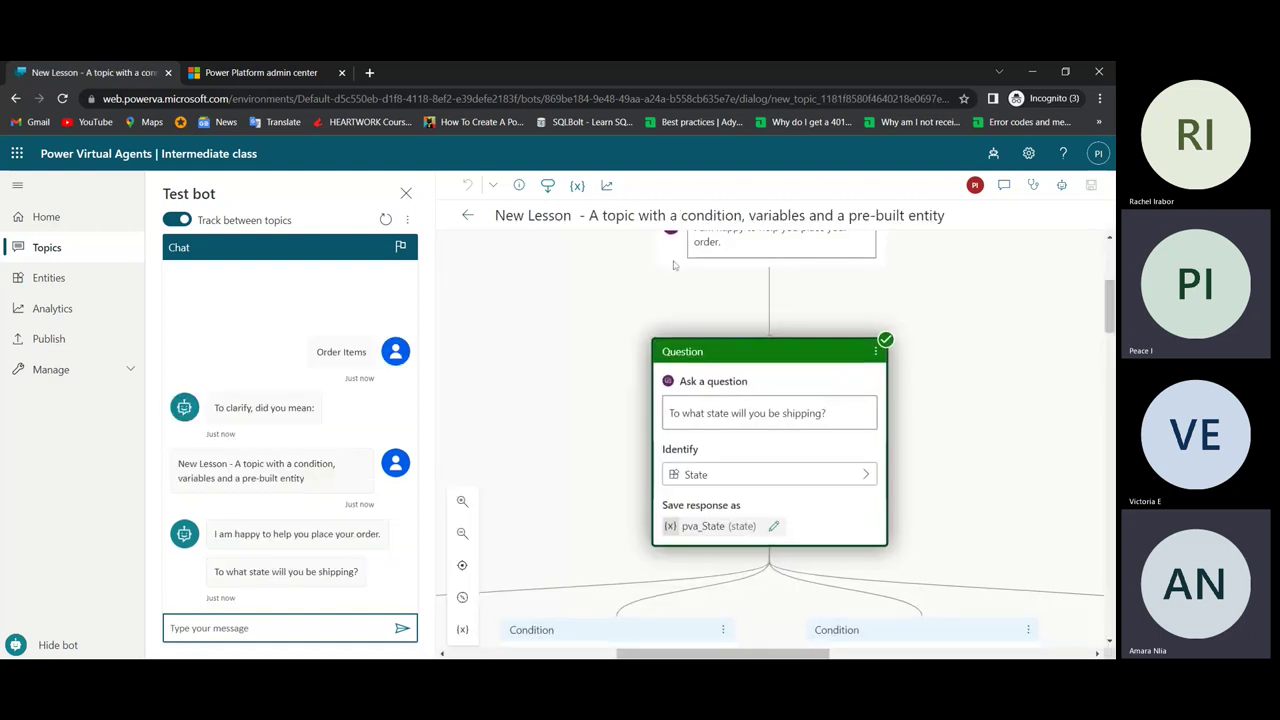
Step: Review the topic's trigger phrases and state conditions, and answer the shipping state question with Lagos in the test chat
{"action": "scroll", "coordinate": [673, 265], "scroll_direction": "up", "scroll_amount": 3}
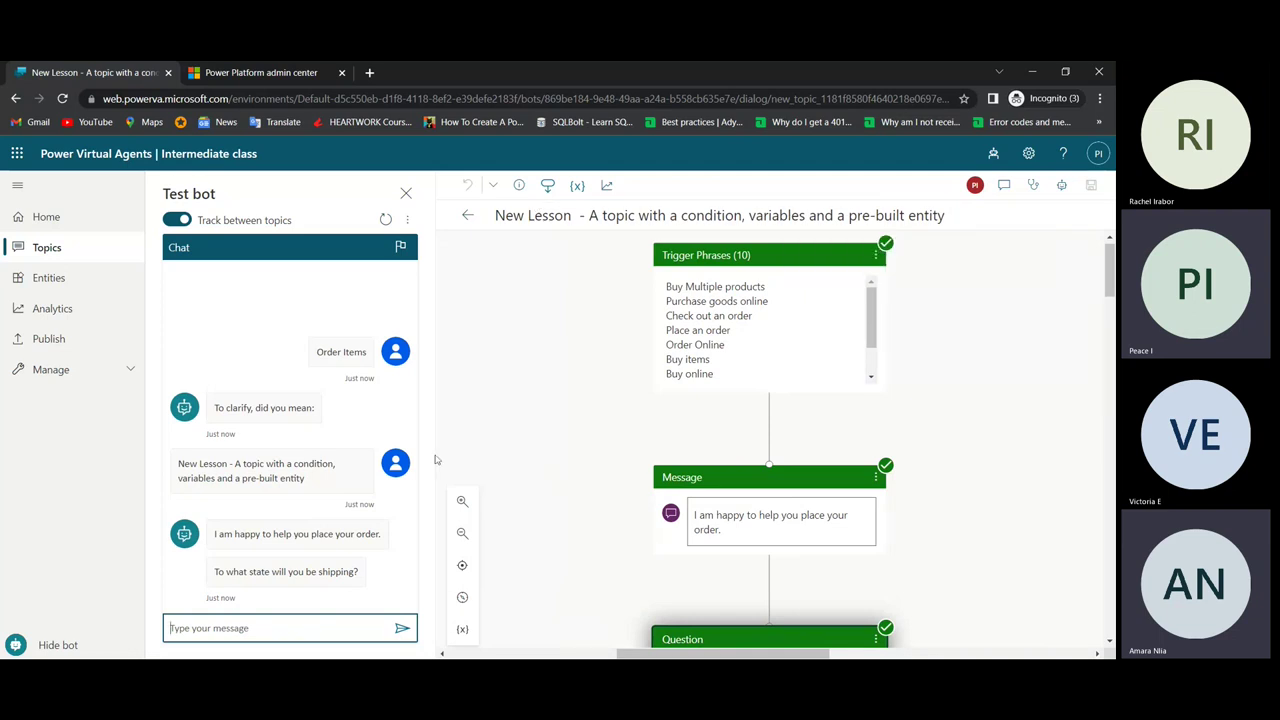
{"action": "scroll", "coordinate": [689, 491], "scroll_direction": "down", "scroll_amount": 5}
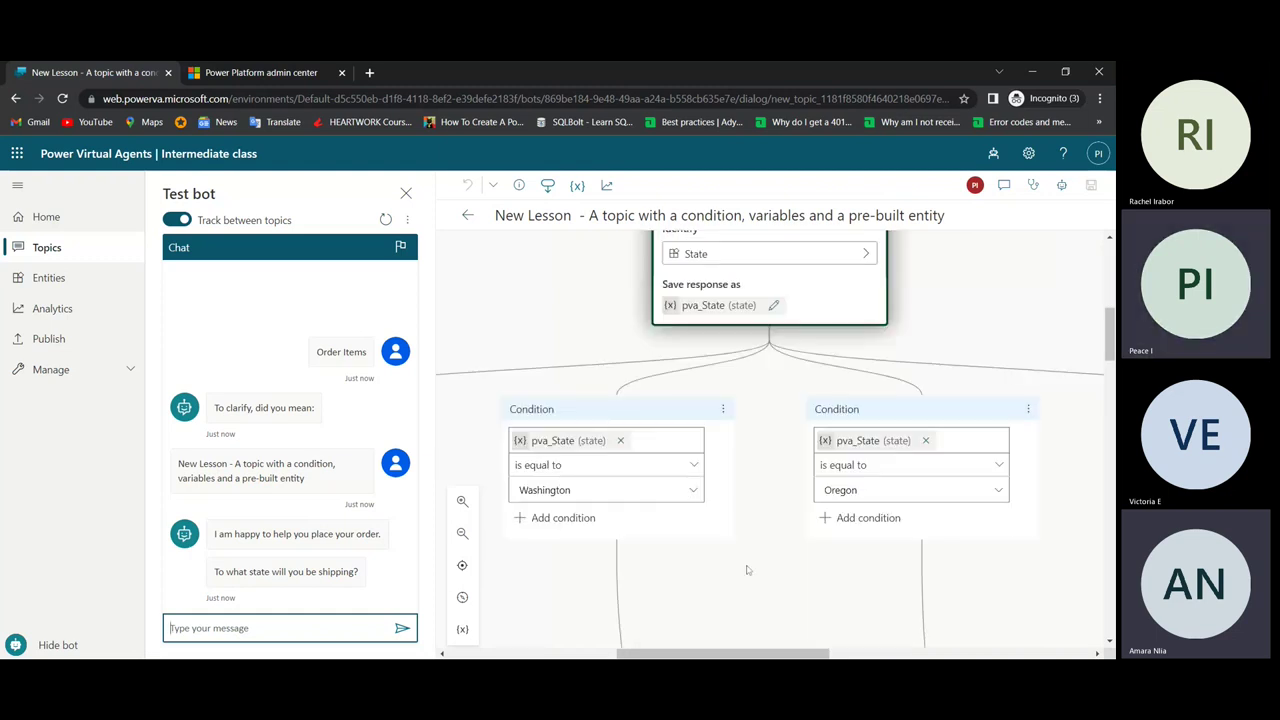
{"action": "left_click_drag", "start_coordinate": [701, 654], "coordinate": [759, 655]}
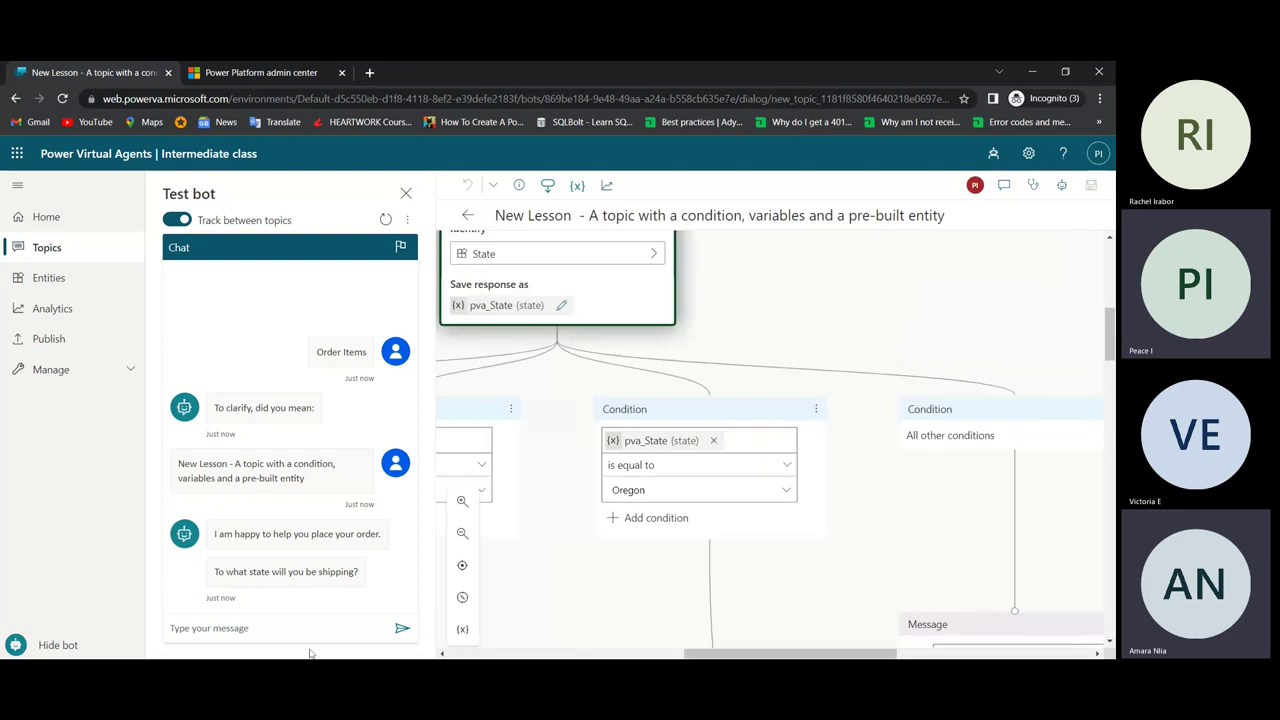
{"action": "left_click", "coordinate": [295, 632]}
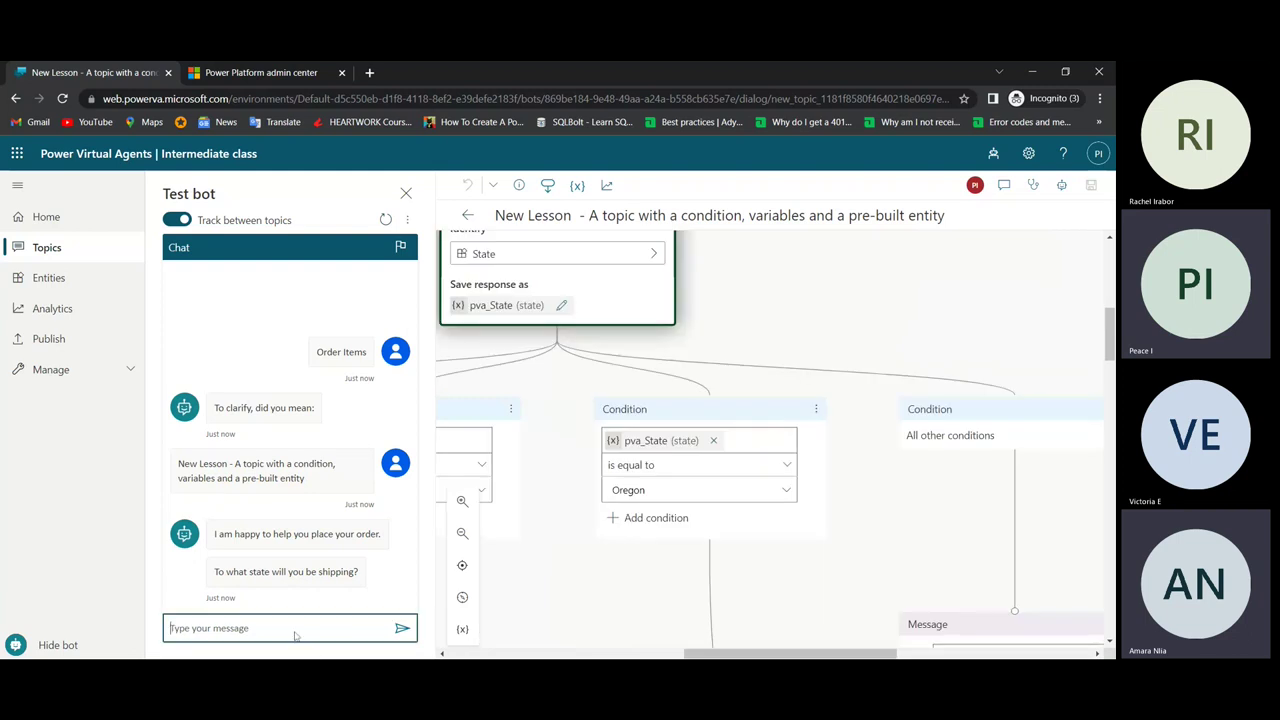
{"action": "type", "text": "Lagos"}
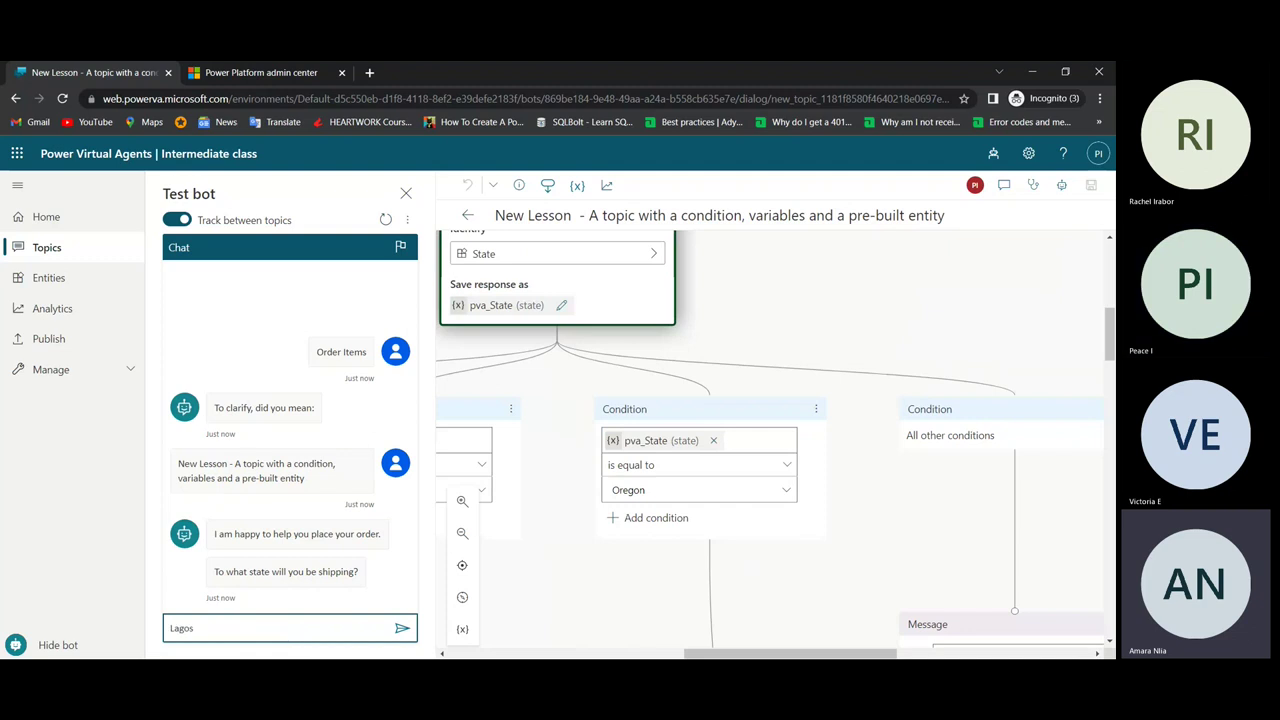
{"action": "key", "text": "Return"}
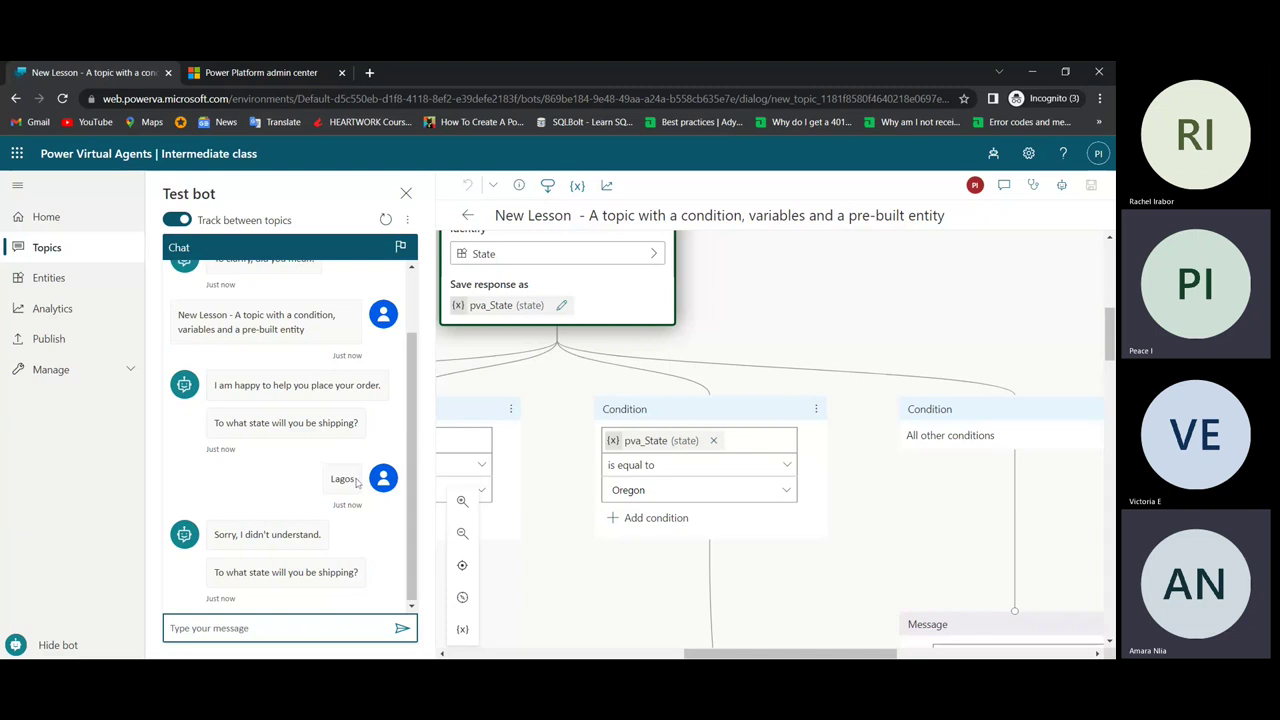
Step: Look through the entity options of the shipping state question and the bot's full list of entities
{"action": "left_click", "coordinate": [522, 258]}
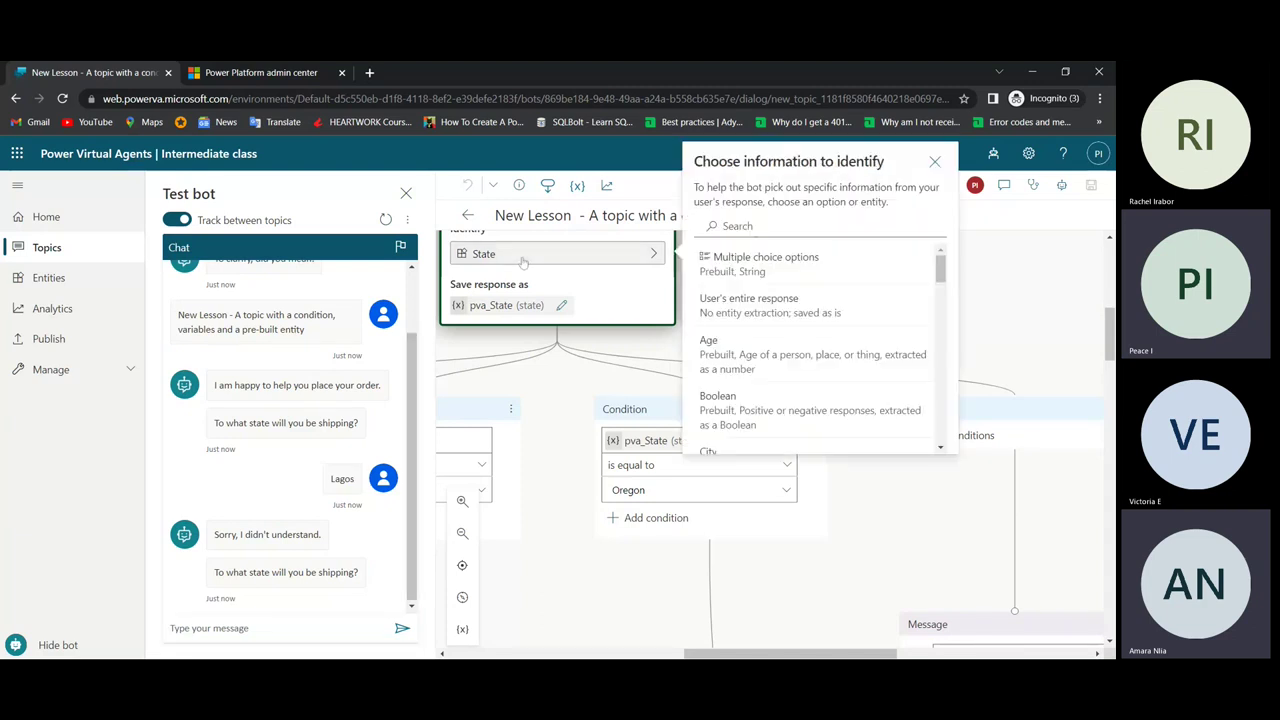
{"action": "scroll", "coordinate": [820, 350], "scroll_direction": "down", "scroll_amount": 5}
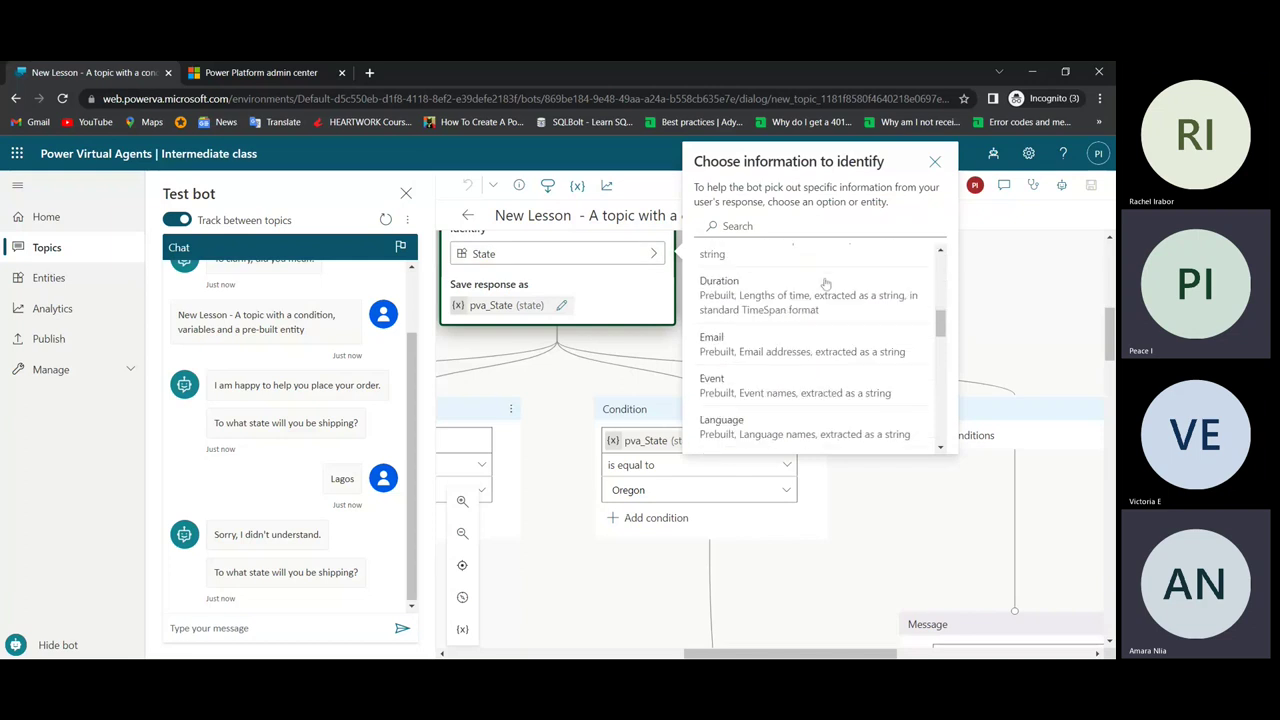
{"action": "left_click", "coordinate": [60, 279]}
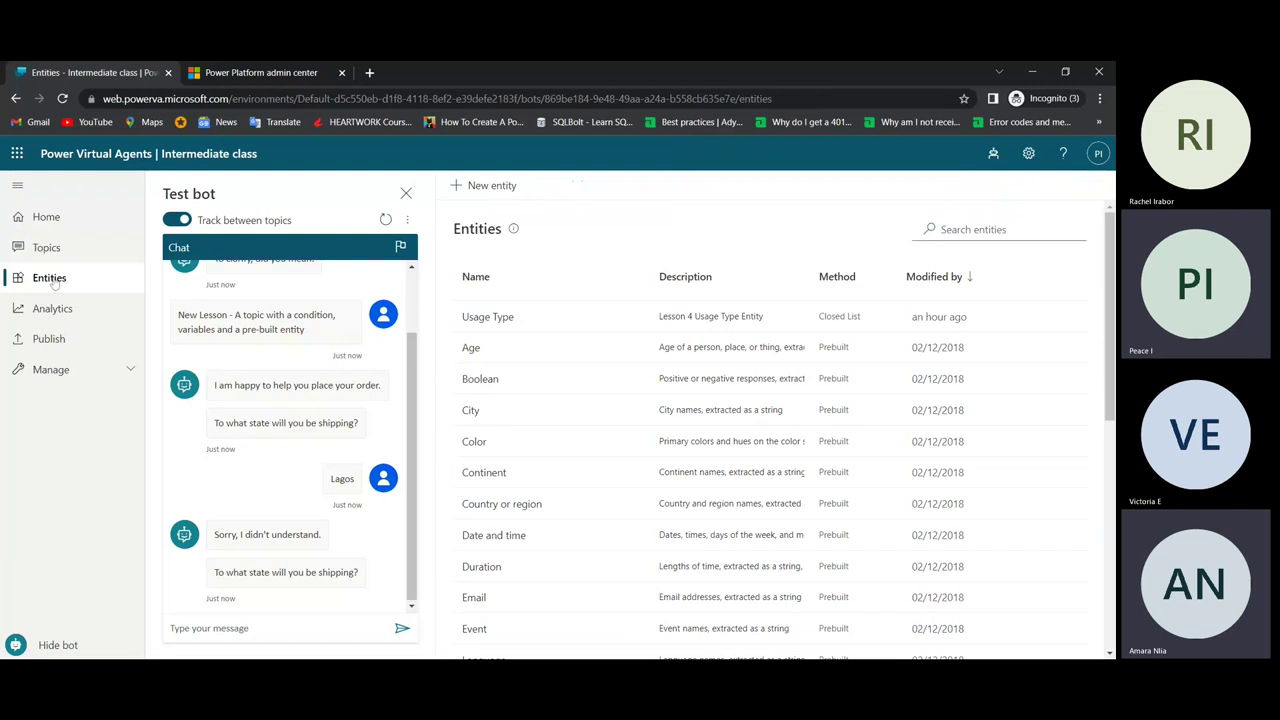
{"action": "scroll", "coordinate": [520, 410], "scroll_direction": "down", "scroll_amount": 3}
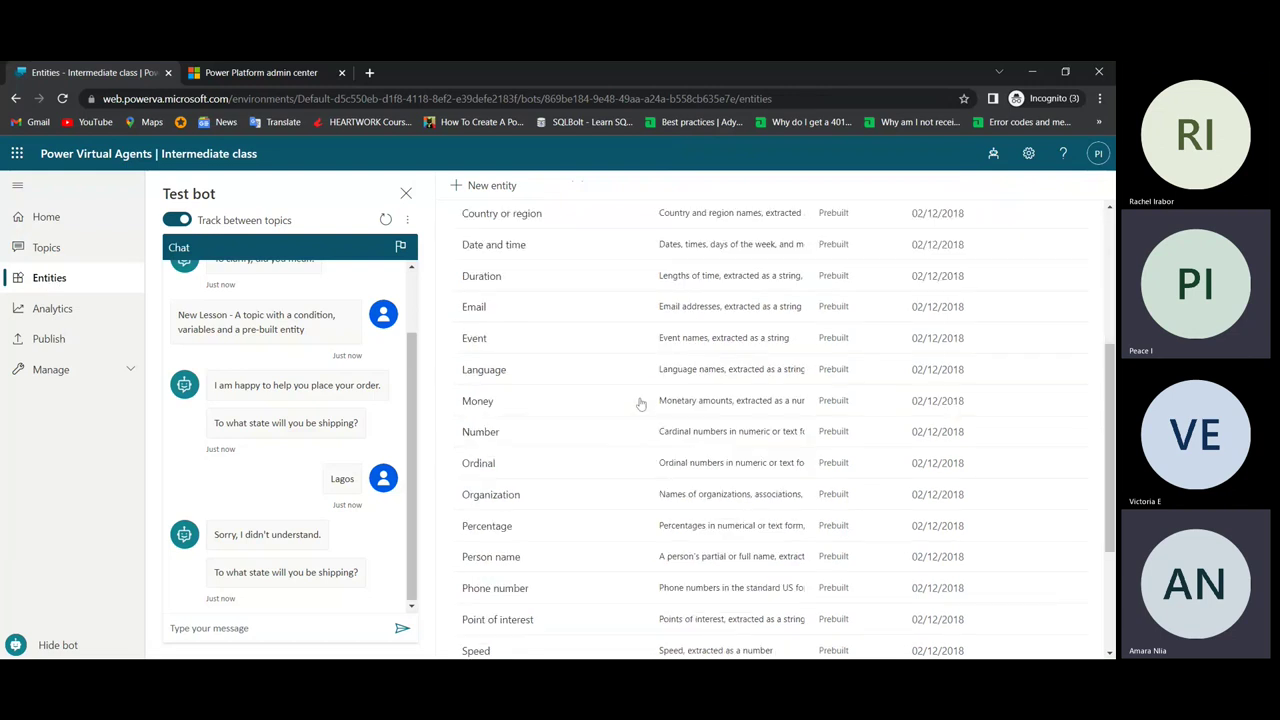
{"action": "scroll", "coordinate": [464, 390], "scroll_direction": "up", "scroll_amount": 3}
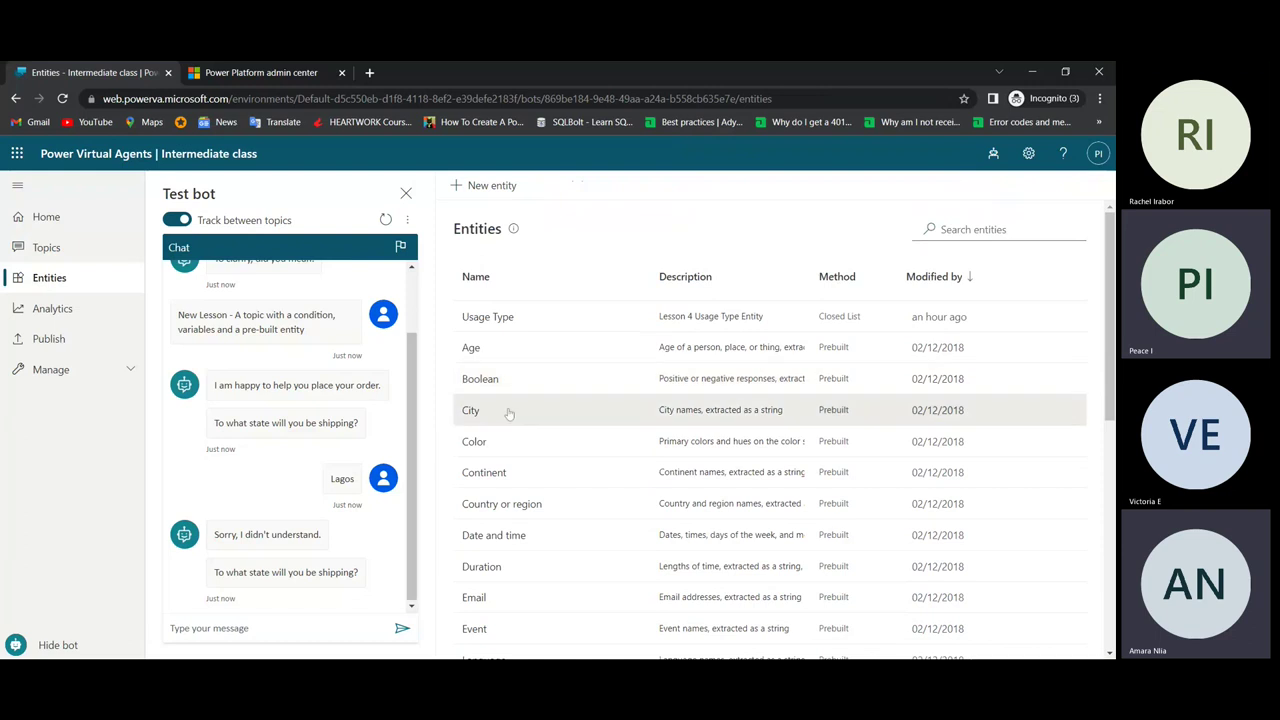
{"action": "scroll", "coordinate": [500, 440], "scroll_direction": "down", "scroll_amount": 3}
{"action": "scroll", "coordinate": [492, 490], "scroll_direction": "down", "scroll_amount": 5}
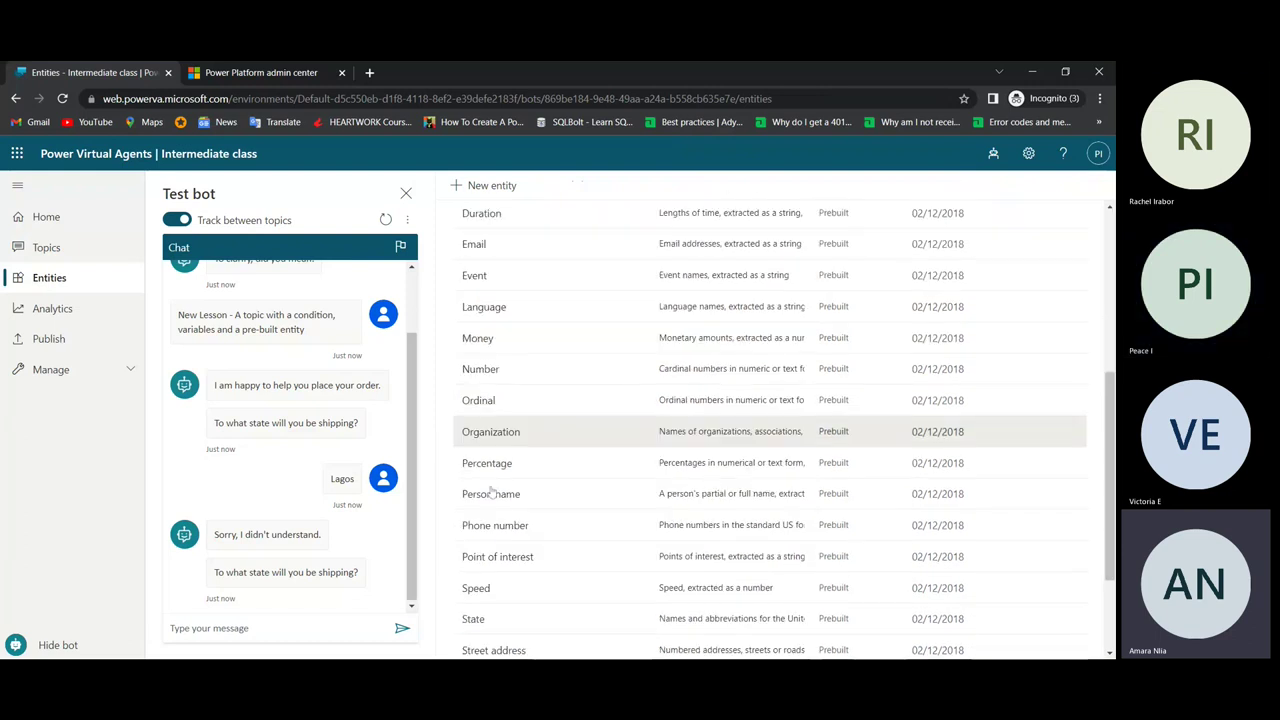
Step: Open the prebuilt State entity, read its description and usage examples, and close its details
{"action": "left_click", "coordinate": [480, 471]}
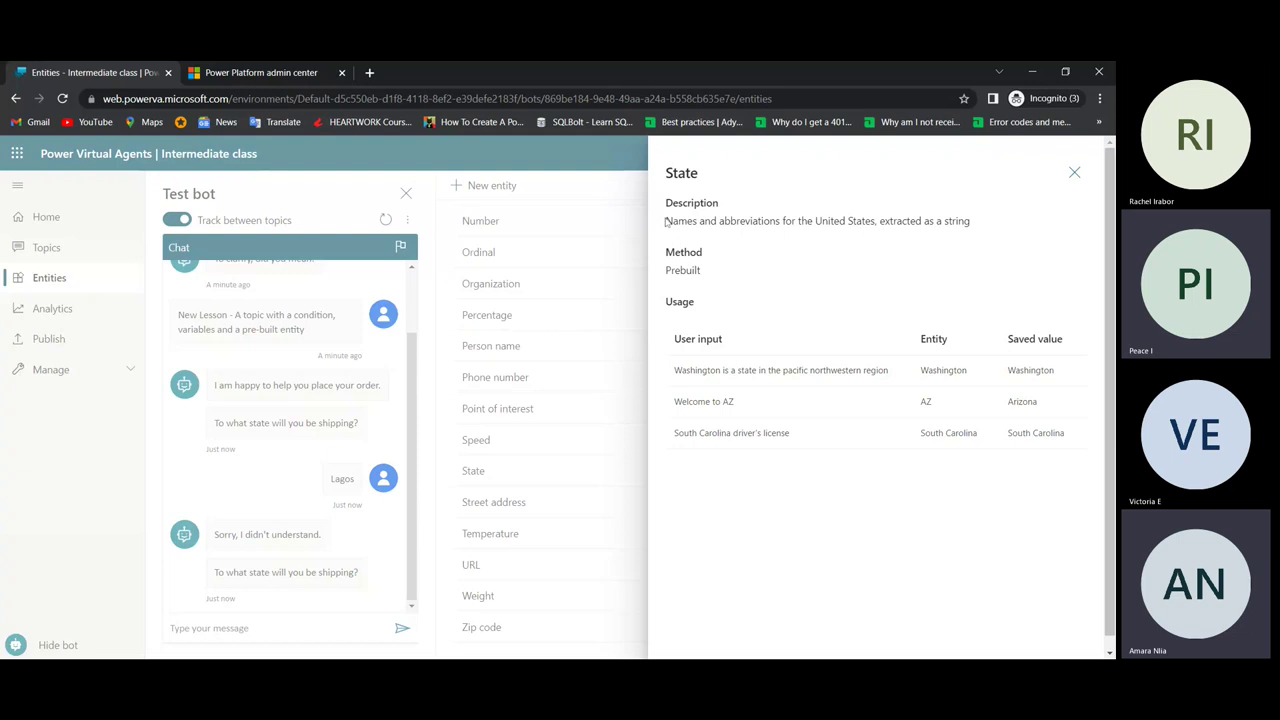
{"action": "left_click_drag", "start_coordinate": [665, 221], "coordinate": [922, 221]}
{"action": "left_click", "coordinate": [896, 221]}
{"action": "scroll", "coordinate": [896, 480], "scroll_direction": "down", "scroll_amount": 1}
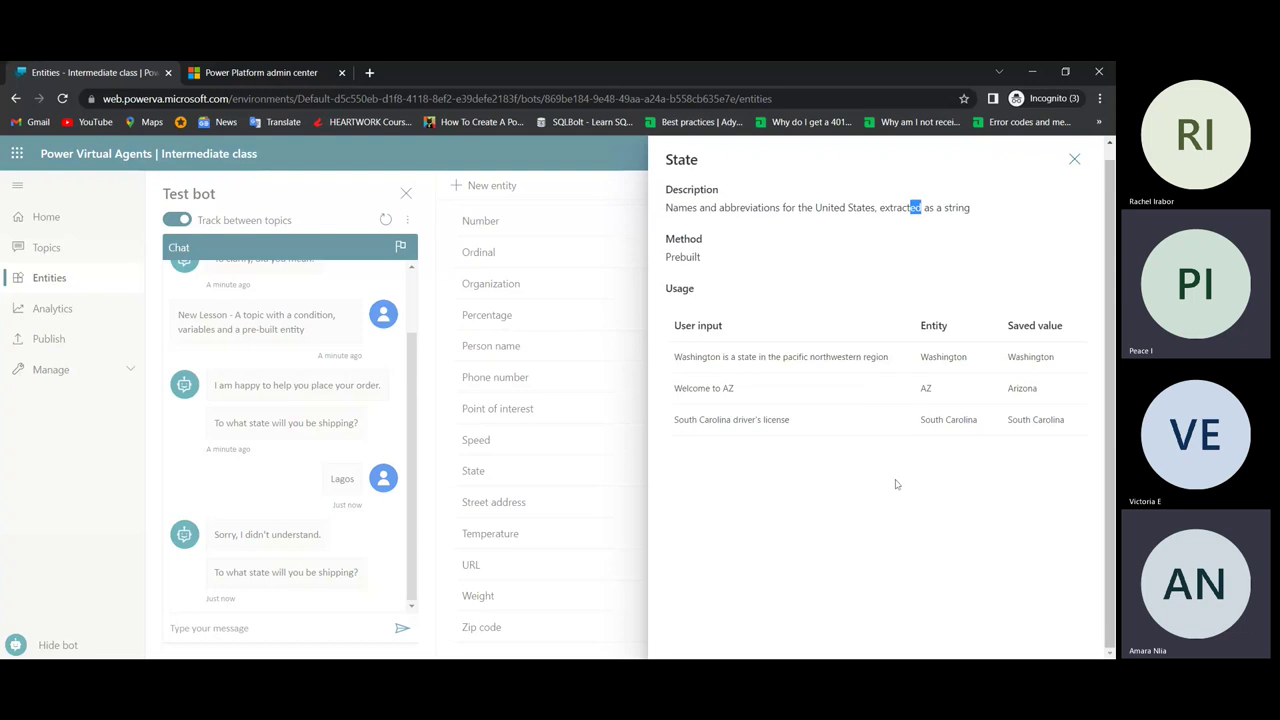
{"action": "scroll", "coordinate": [898, 444], "scroll_direction": "up", "scroll_amount": 1}
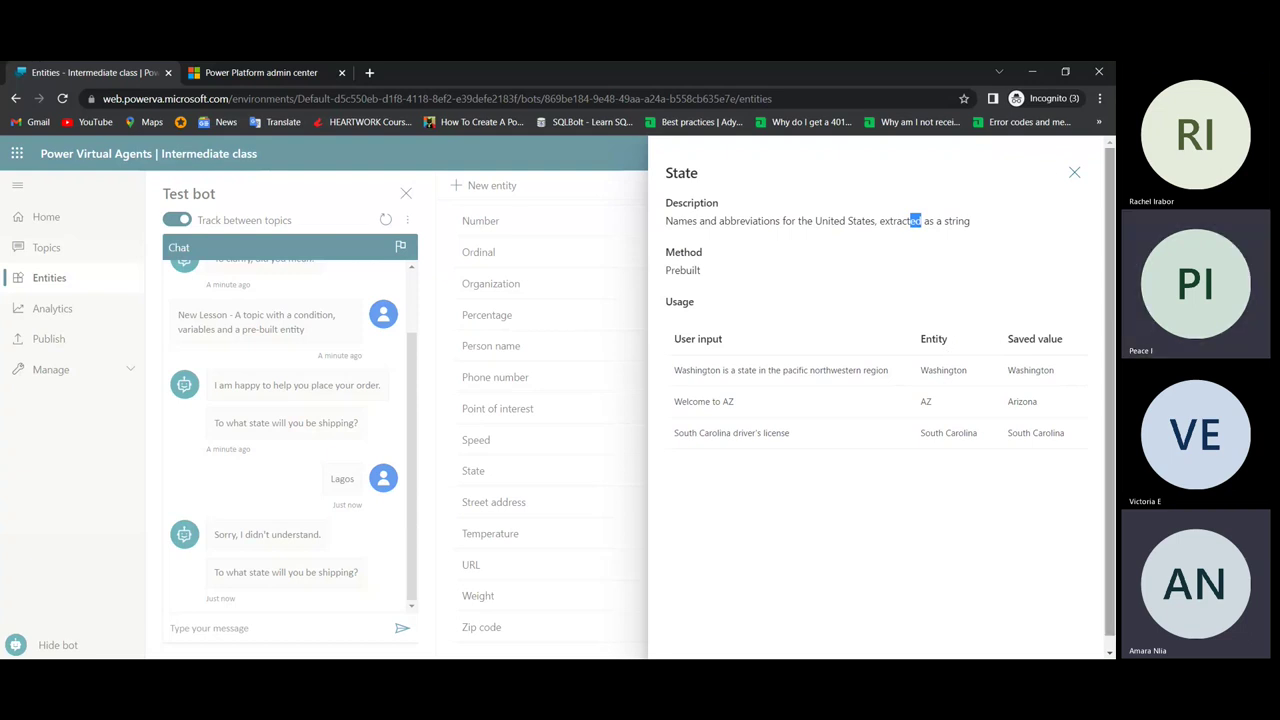
{"action": "key", "text": "Escape"}
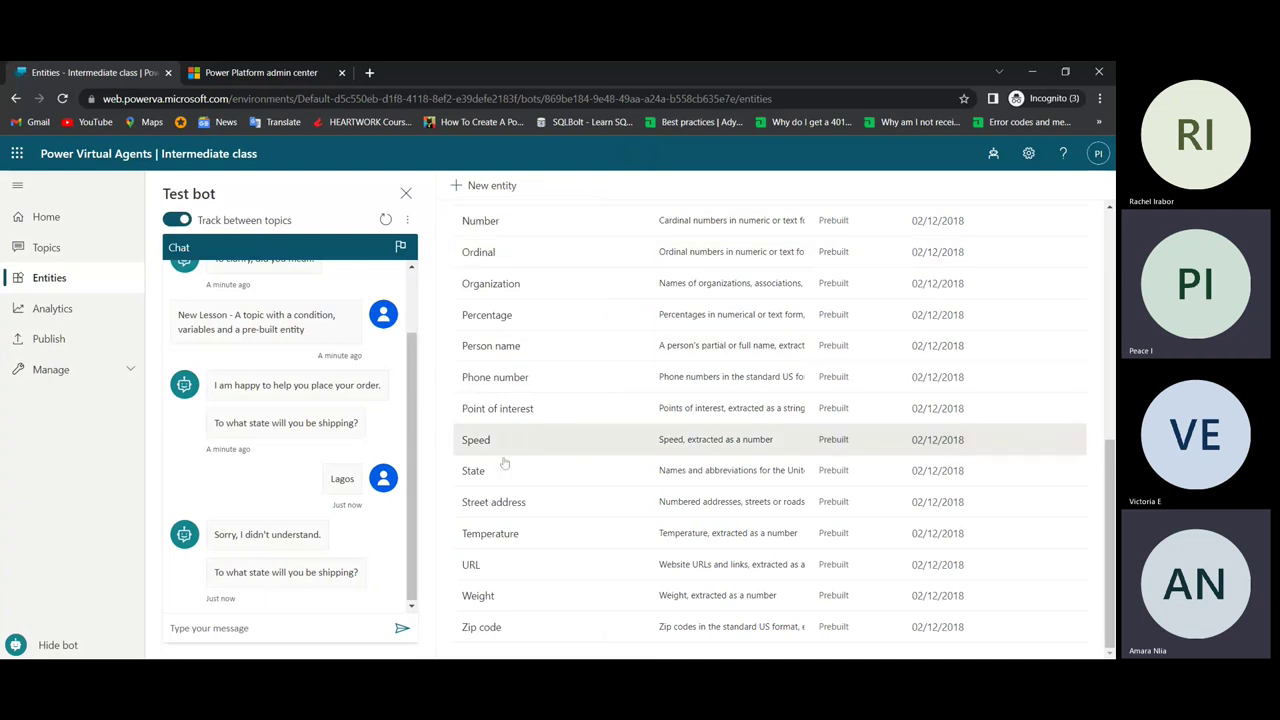
Step: Reopen the State entity to review its user input, entity and saved value examples, and close it
{"action": "scroll", "coordinate": [478, 481], "scroll_direction": "up", "scroll_amount": 1}
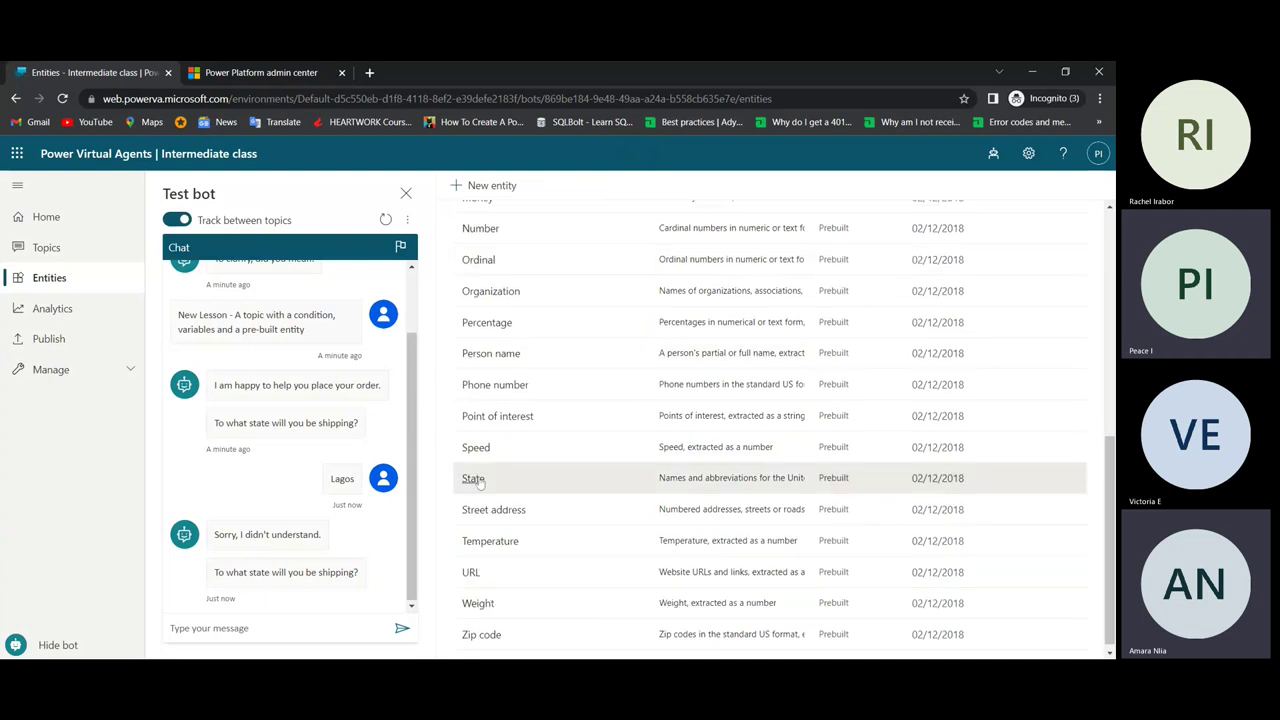
{"action": "scroll", "coordinate": [495, 515], "scroll_direction": "up", "scroll_amount": 1}
{"action": "left_click", "coordinate": [503, 537]}
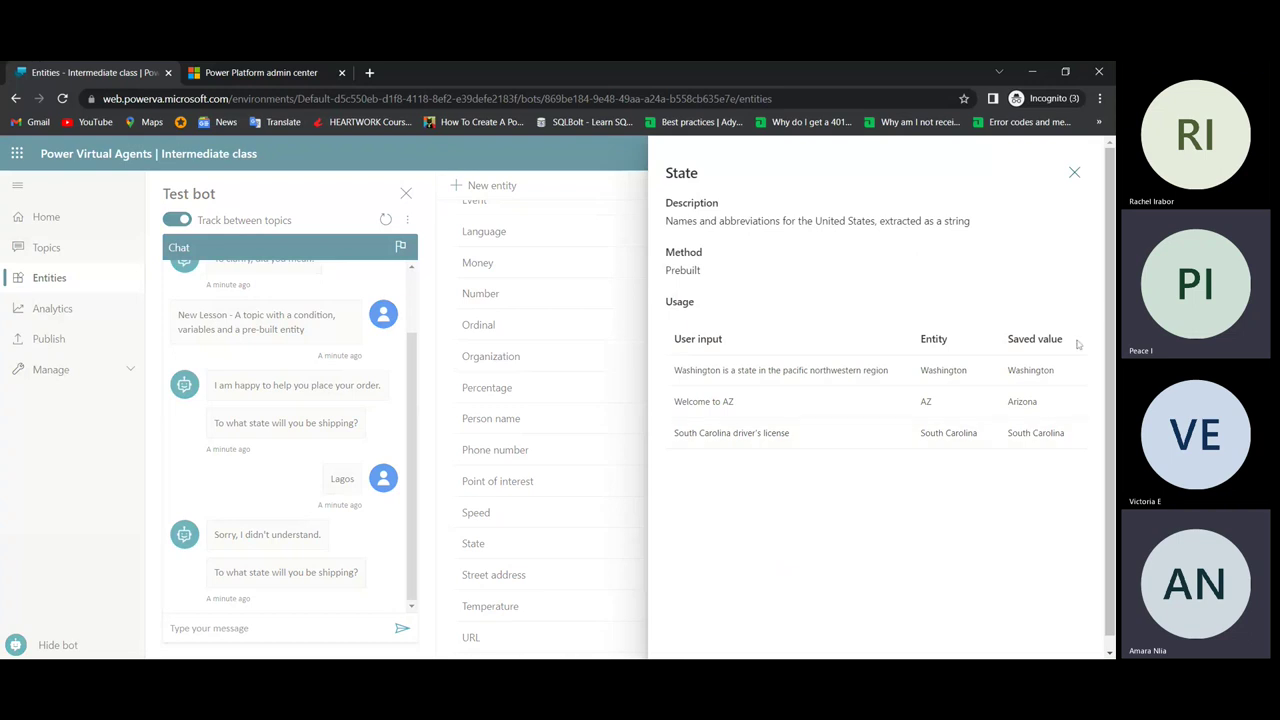
{"action": "left_click", "coordinate": [1075, 174]}
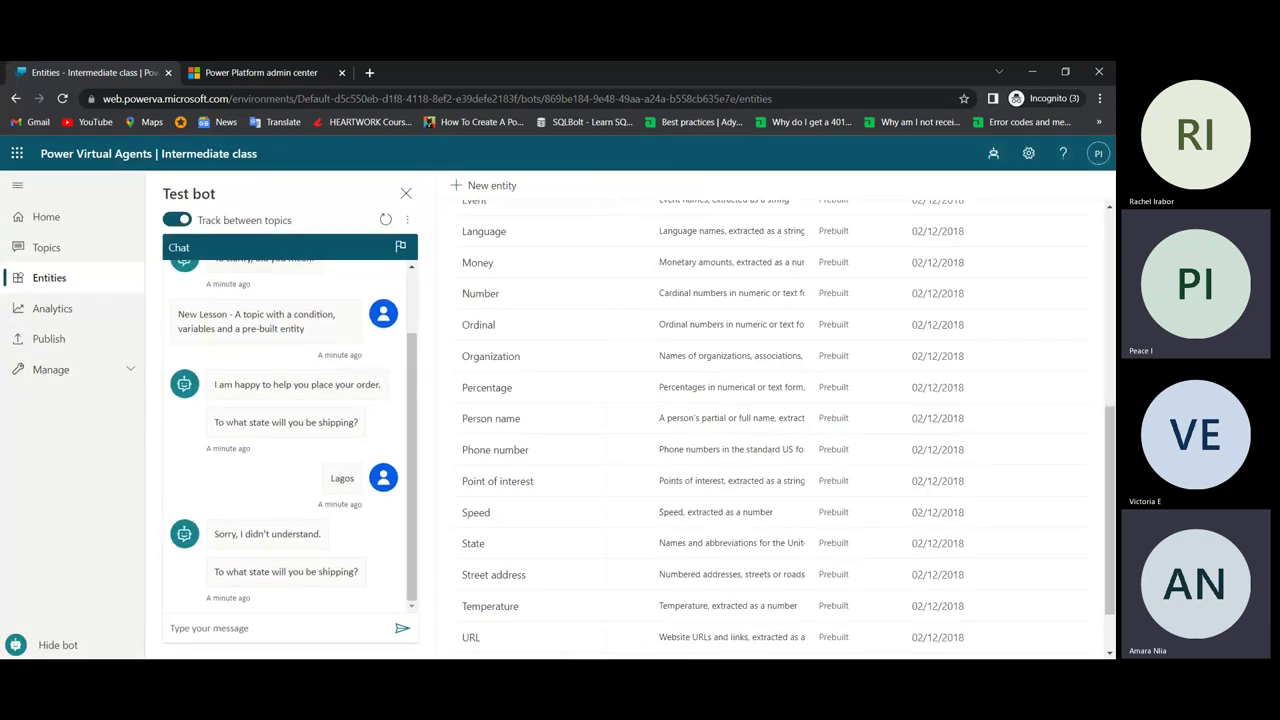
Step: Return to the New Lesson topic from the bot's last reply and examine the shipping state question and its conditions
{"action": "left_click_drag", "start_coordinate": [220, 585], "coordinate": [360, 572]}
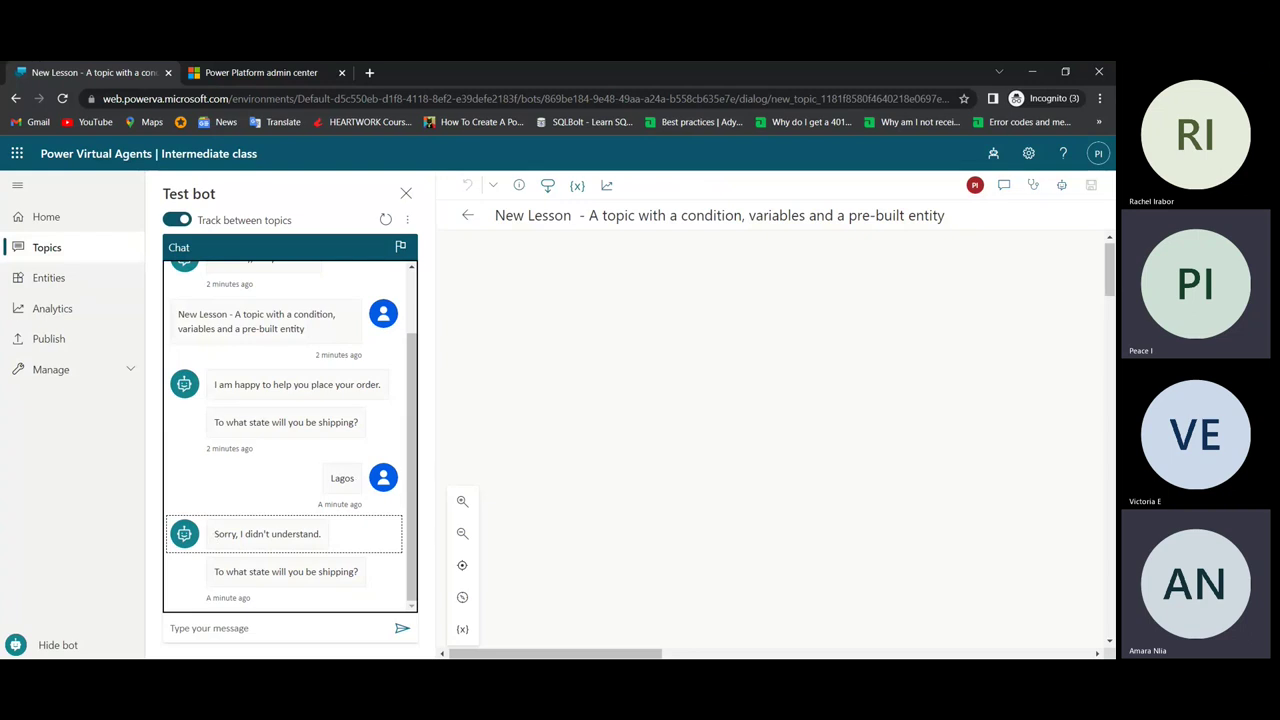
{"action": "scroll", "coordinate": [366, 534], "scroll_direction": "up", "scroll_amount": 1}
{"action": "scroll", "coordinate": [645, 414], "scroll_direction": "down", "scroll_amount": 3}
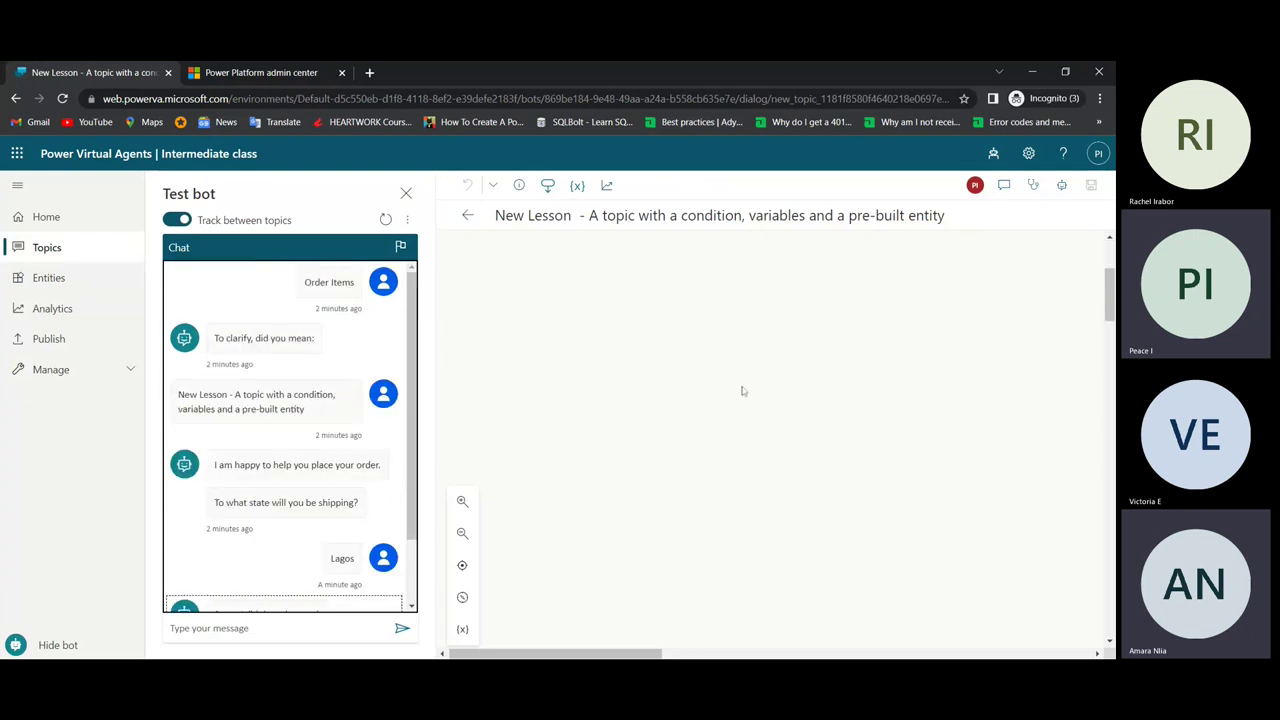
{"action": "scroll", "coordinate": [768, 463], "scroll_direction": "right", "scroll_amount": 3}
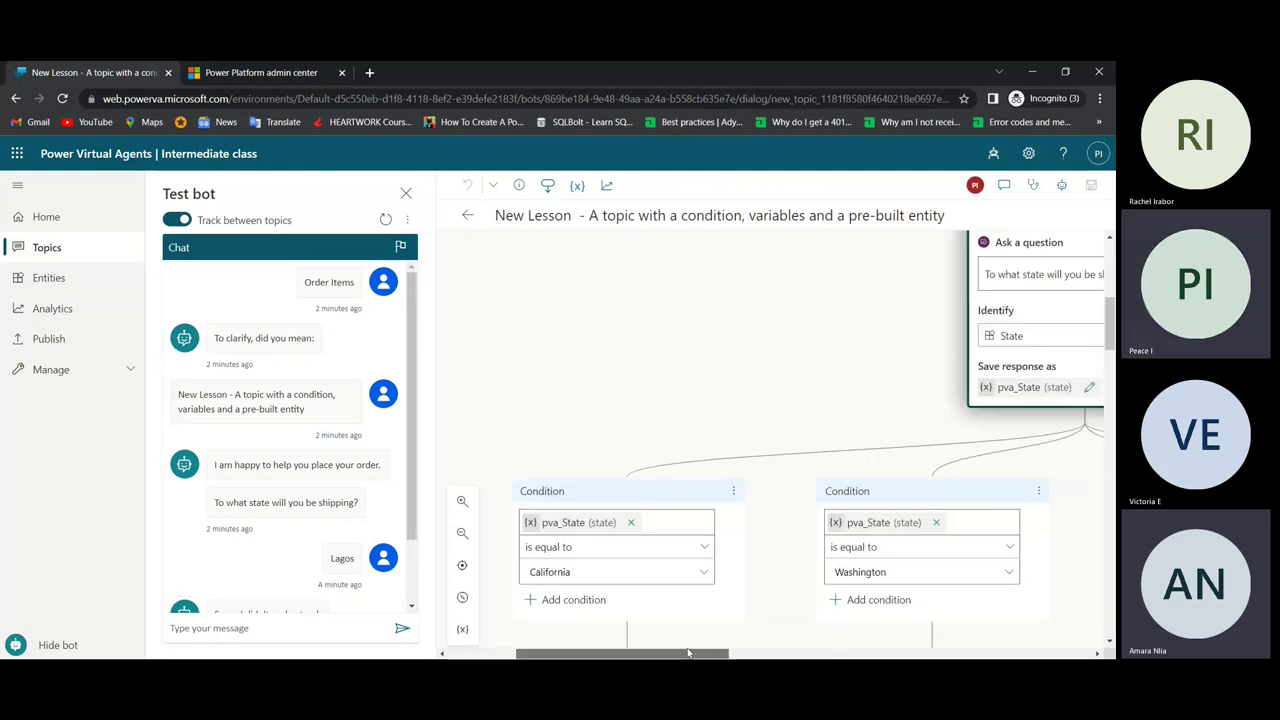
{"action": "scroll", "coordinate": [768, 463], "scroll_direction": "up", "scroll_amount": 3}
{"action": "scroll", "coordinate": [768, 463], "scroll_direction": "down", "scroll_amount": 3}
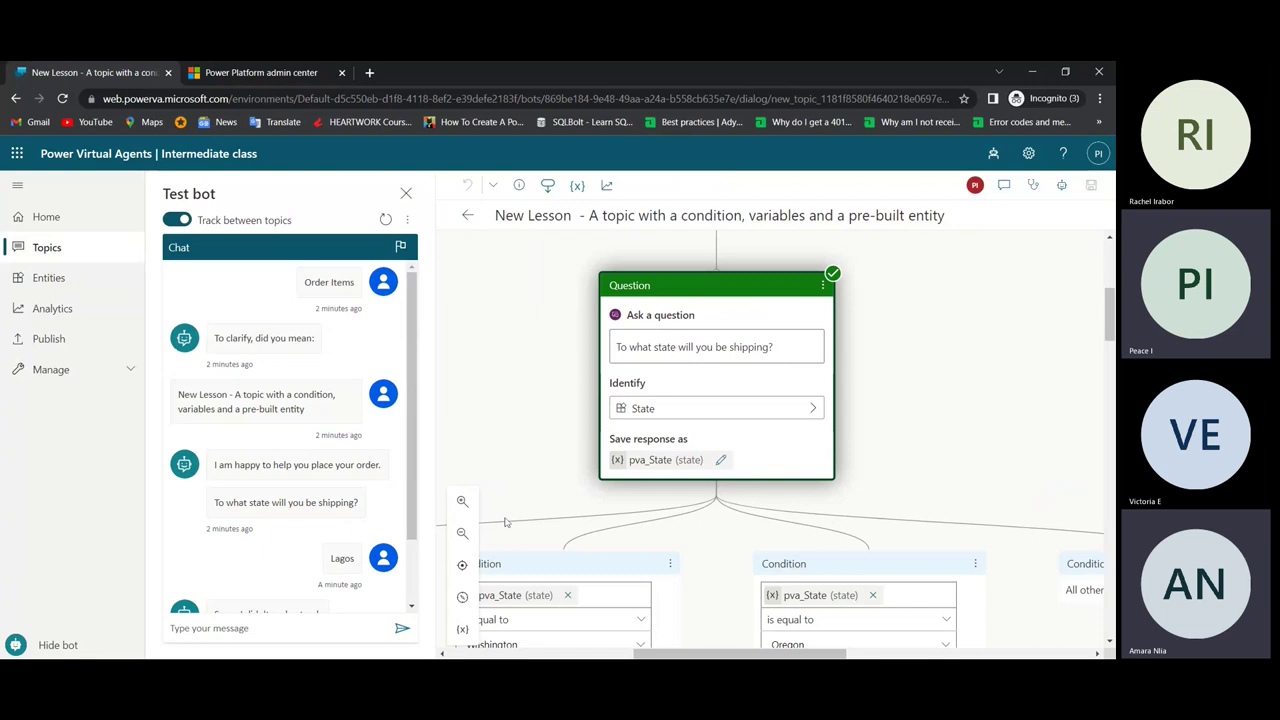
{"action": "scroll", "coordinate": [297, 517], "scroll_direction": "down", "scroll_amount": 1}
Step: Trace the "Sorry, I didn't understand." reply to its node and look over the order message and state question
{"action": "left_click", "coordinate": [297, 530]}
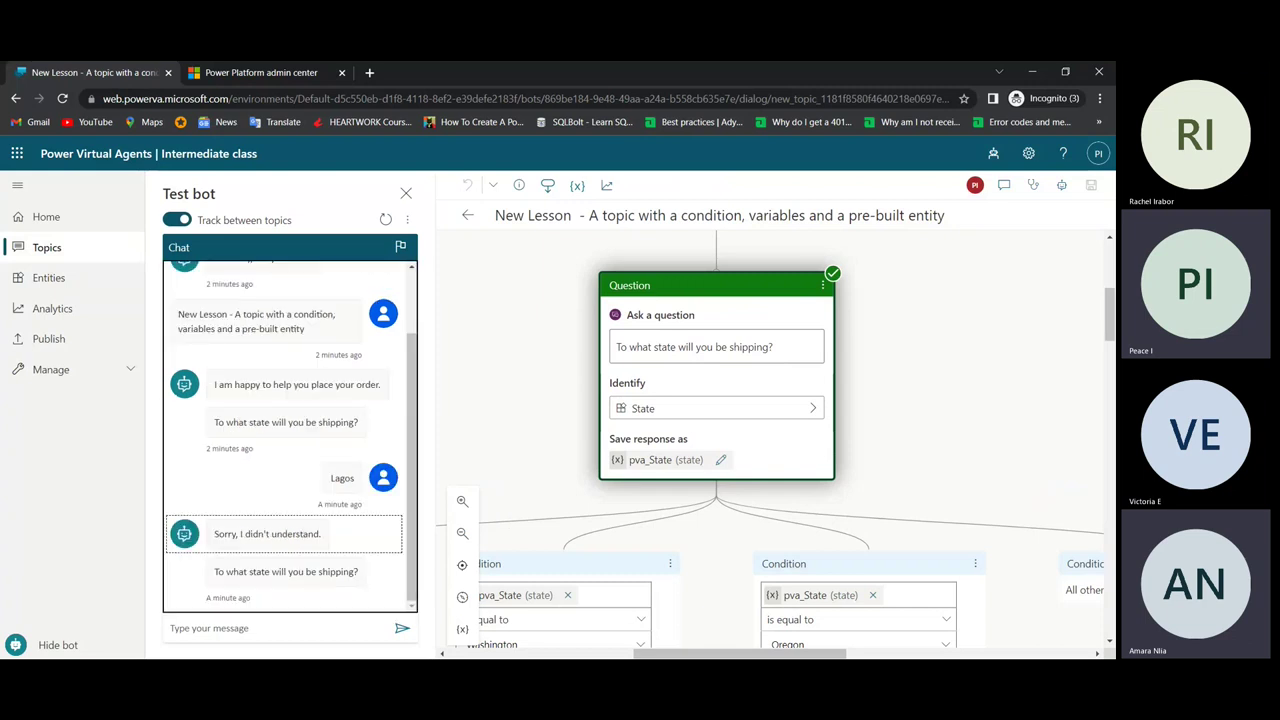
{"action": "double_click", "coordinate": [295, 534]}
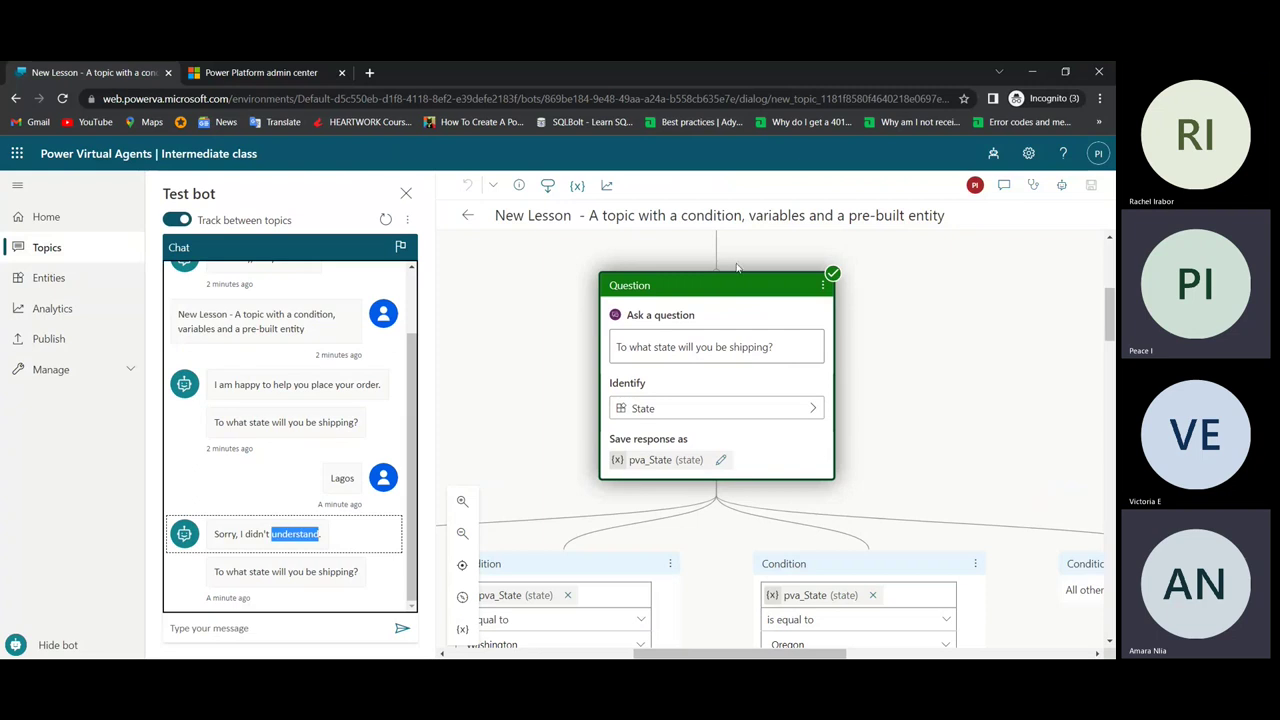
{"action": "scroll", "coordinate": [720, 360], "scroll_direction": "up", "scroll_amount": 3}
{"action": "scroll", "coordinate": [720, 360], "scroll_direction": "down", "scroll_amount": 1}
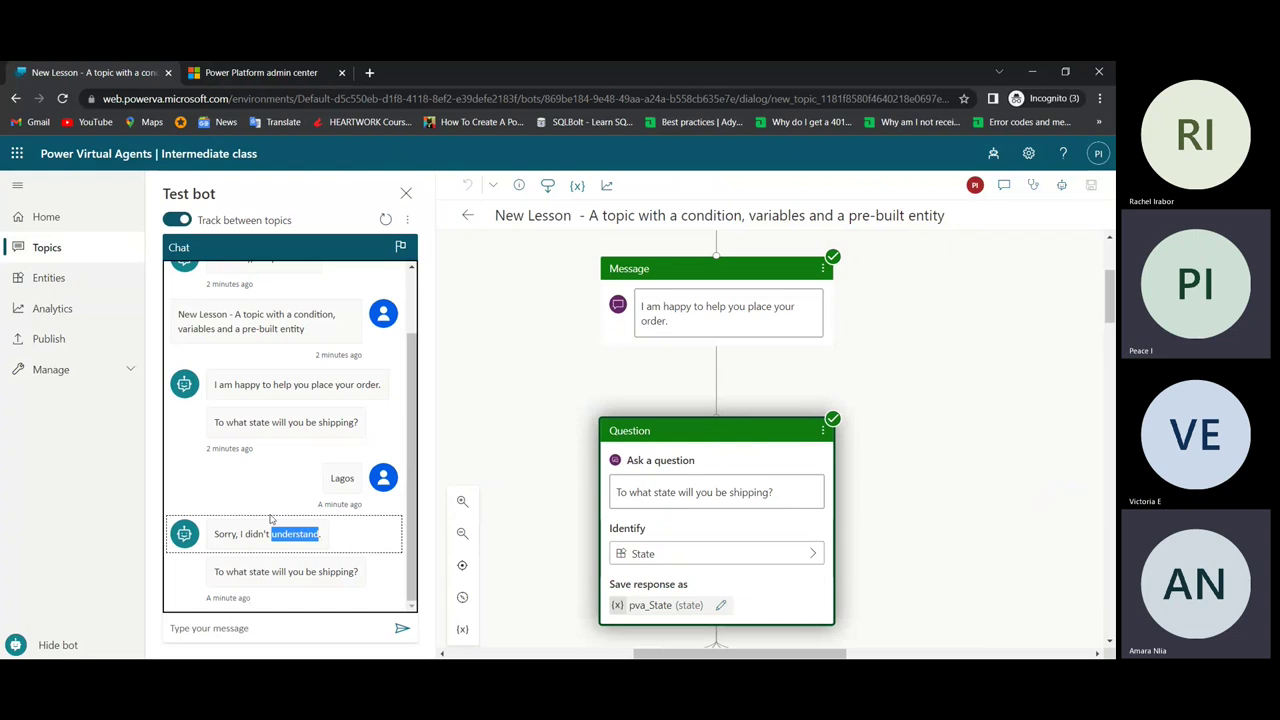
Step: Answer the repeated shipping state question with Arizona in the test chat
{"action": "left_click", "coordinate": [263, 628]}
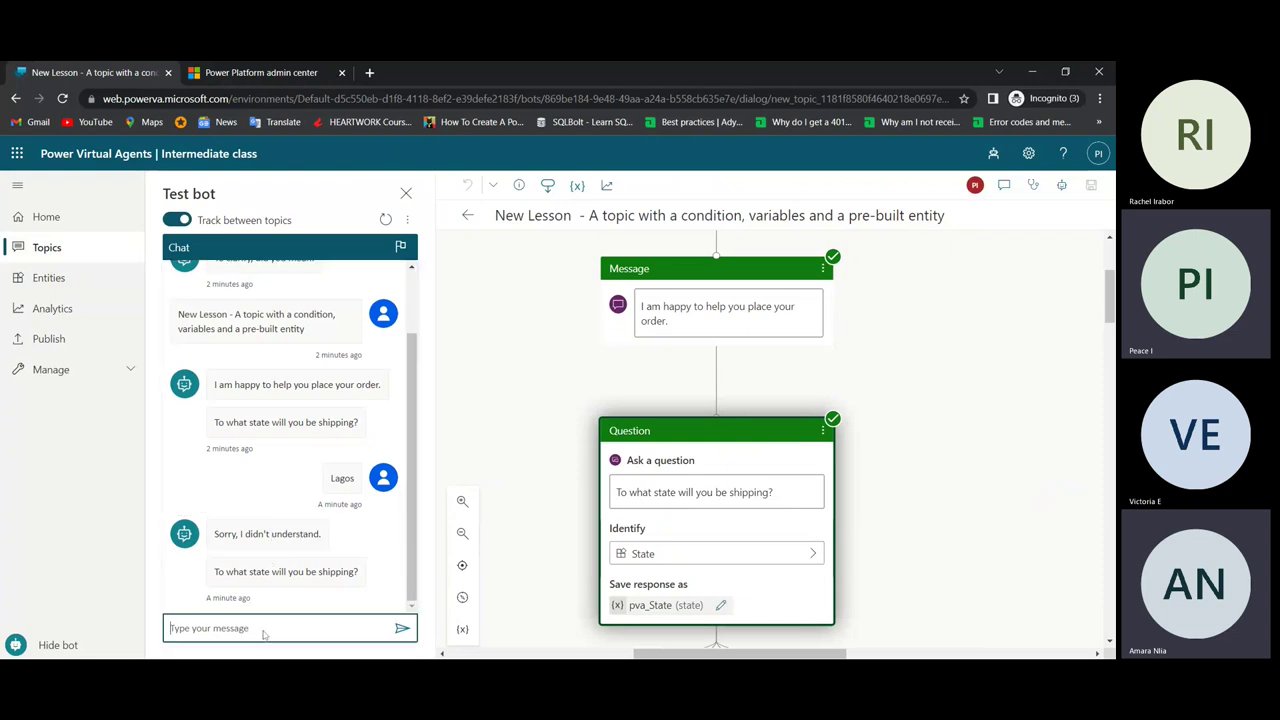
{"action": "type", "text": "Arizona"}
{"action": "key", "text": "Return"}
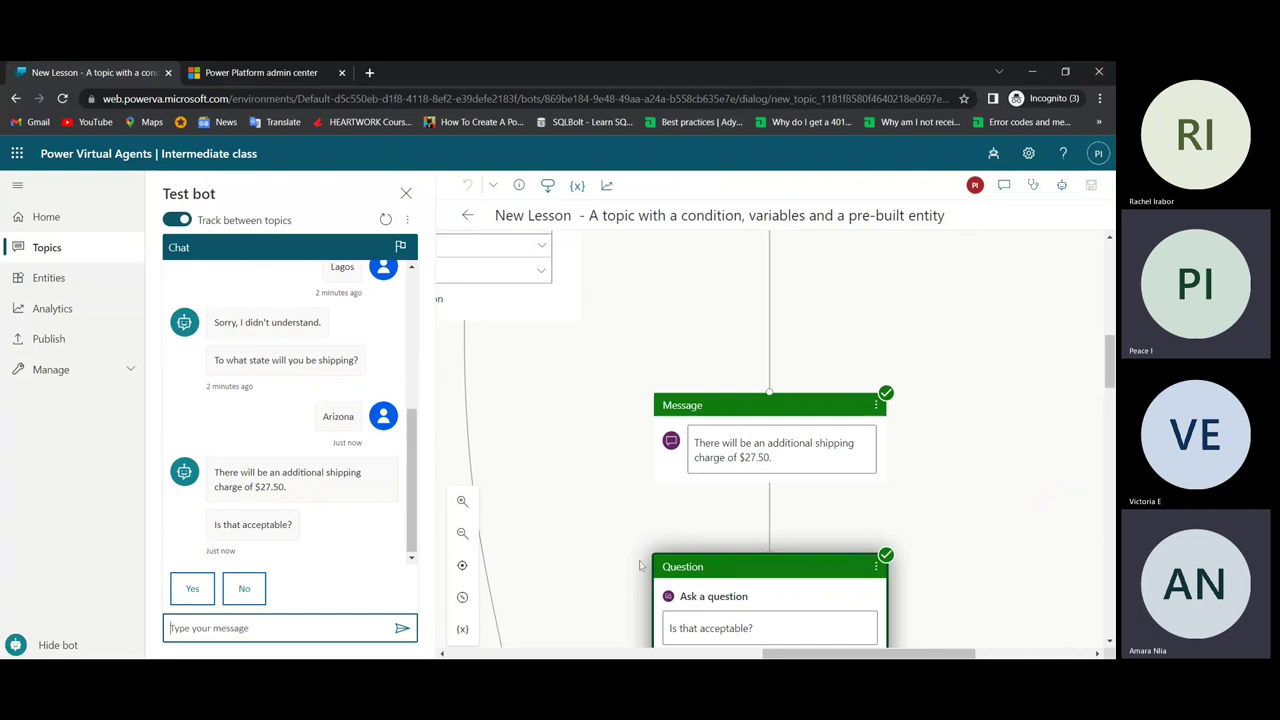
Step: Look over the branches below the shipping charge question and accept the charge with Yes in the test chat
{"action": "scroll", "coordinate": [662, 483], "scroll_direction": "down", "scroll_amount": 1}
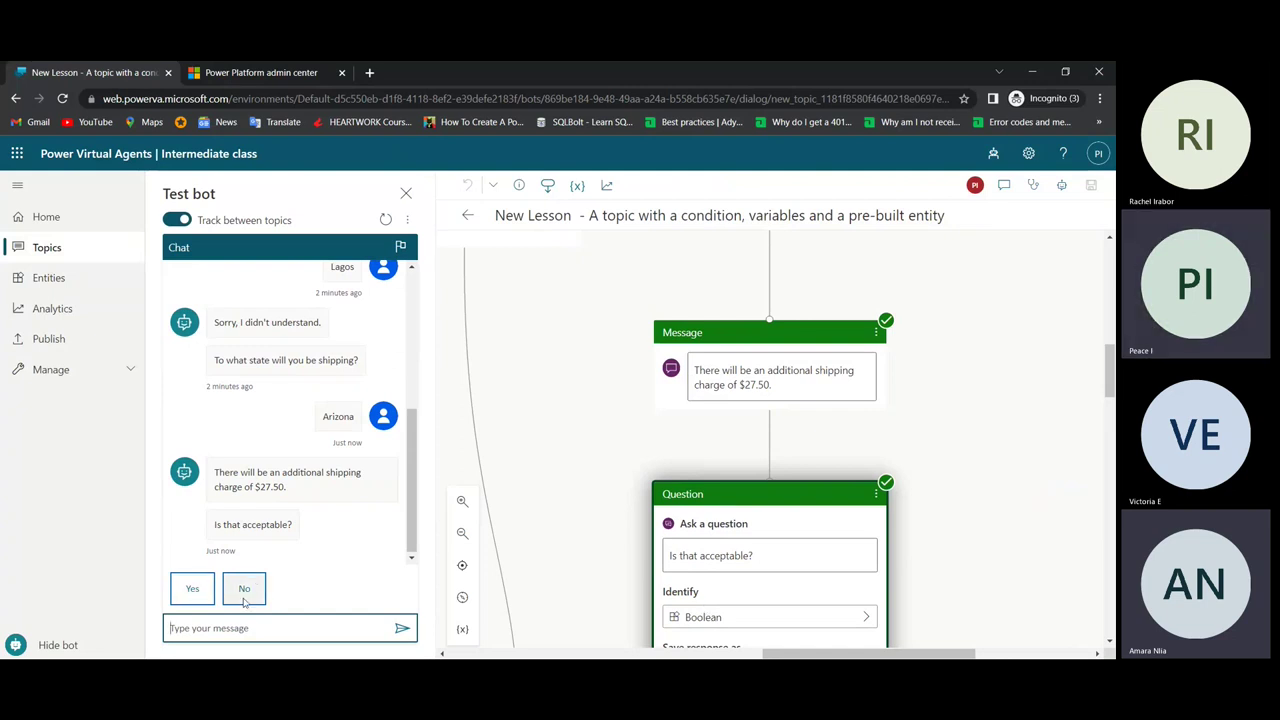
{"action": "scroll", "coordinate": [731, 486], "scroll_direction": "down", "scroll_amount": 5}
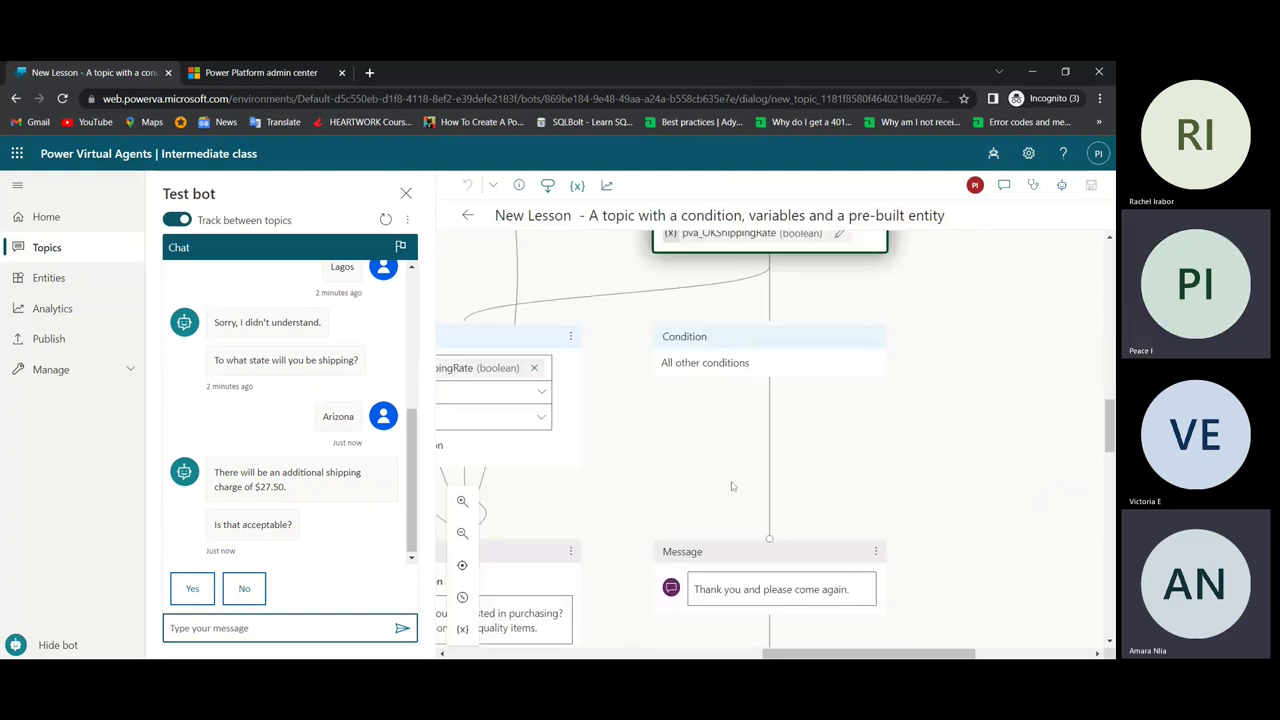
{"action": "scroll", "coordinate": [731, 486], "scroll_direction": "down", "scroll_amount": 2}
{"action": "scroll", "coordinate": [731, 486], "scroll_direction": "up", "scroll_amount": 2}
{"action": "left_click", "coordinate": [195, 592]}
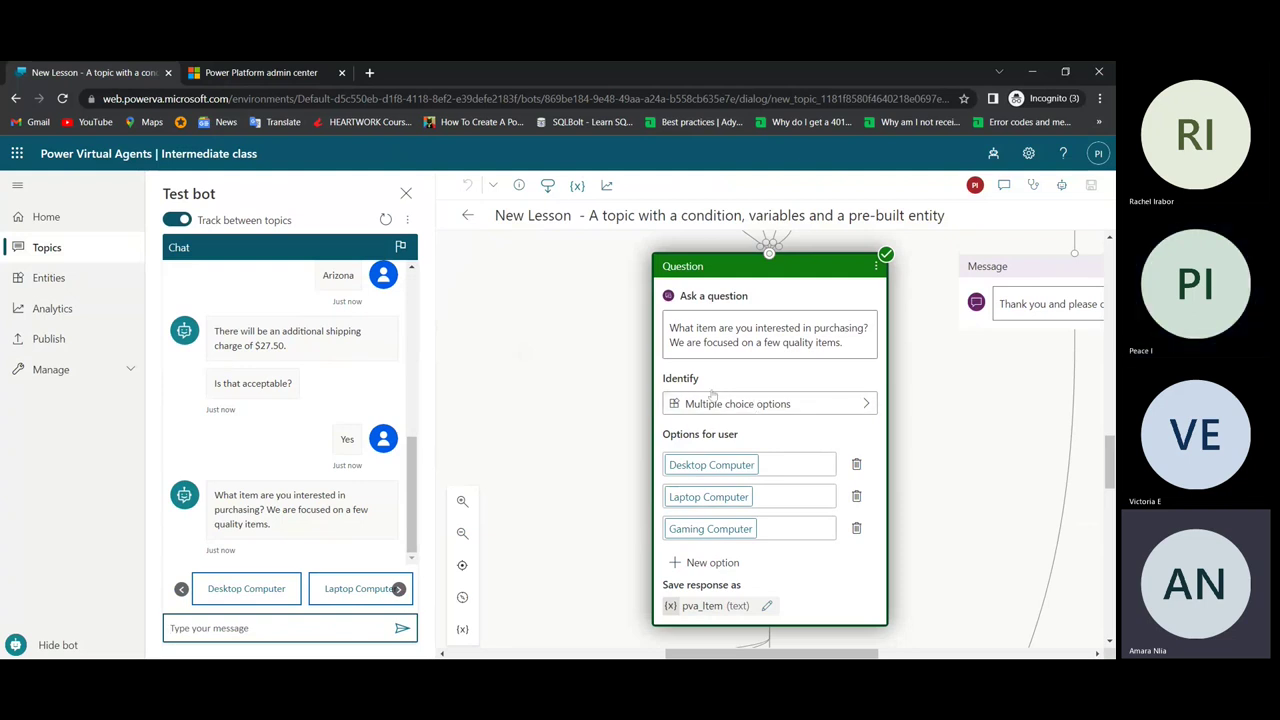
Step: Trace the "Is that acceptable?" reply to its node and follow the "All other conditions" branch beneath it
{"action": "left_click", "coordinate": [279, 397]}
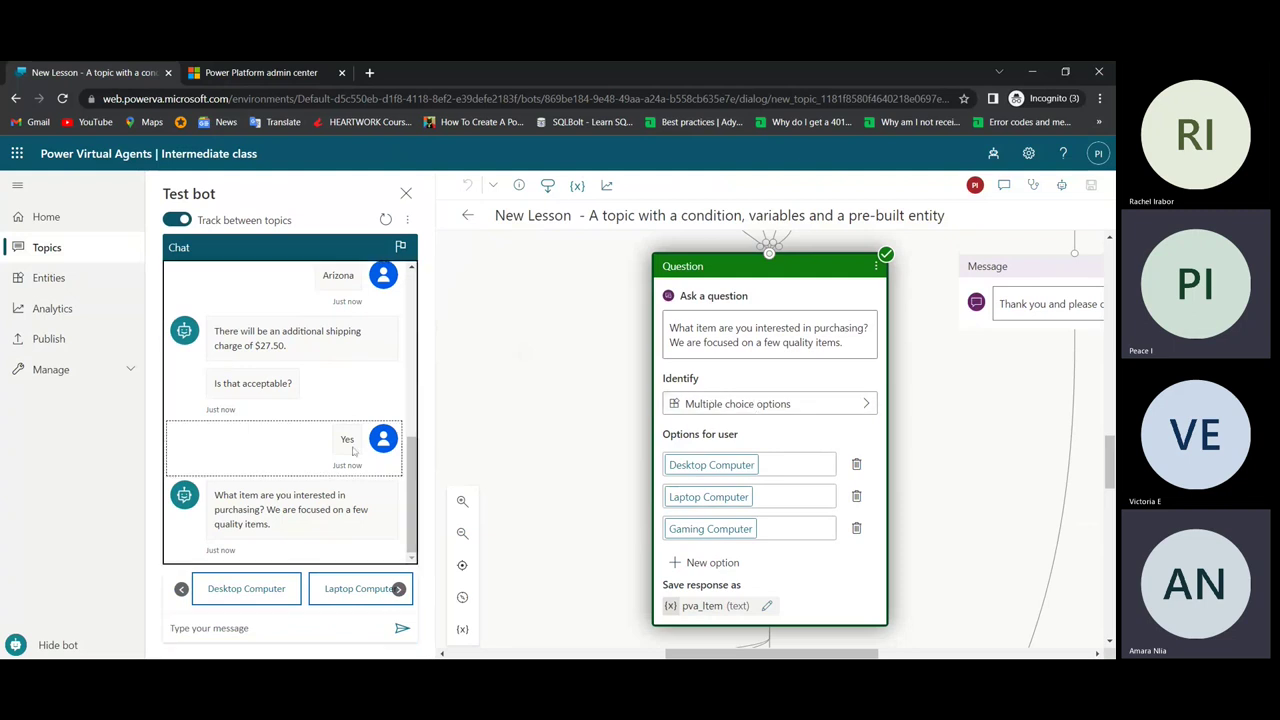
{"action": "double_click", "coordinate": [265, 384]}
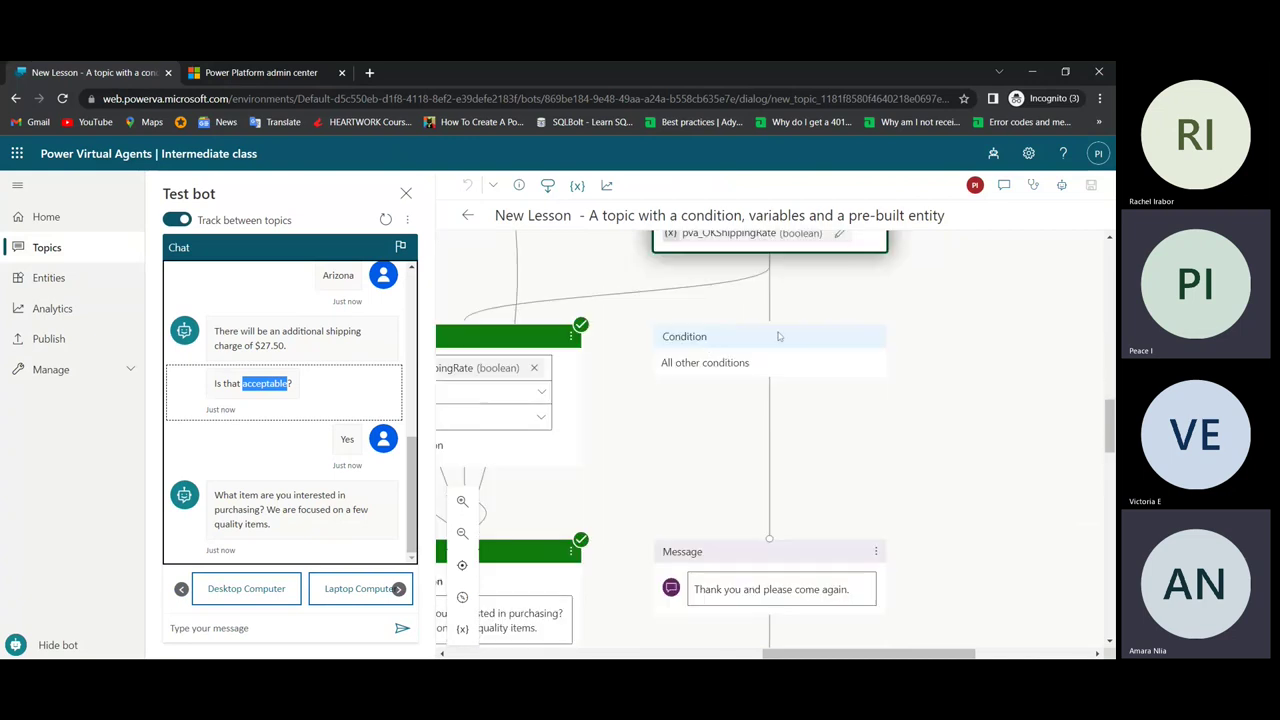
{"action": "scroll", "coordinate": [786, 422], "scroll_direction": "down", "scroll_amount": 2}
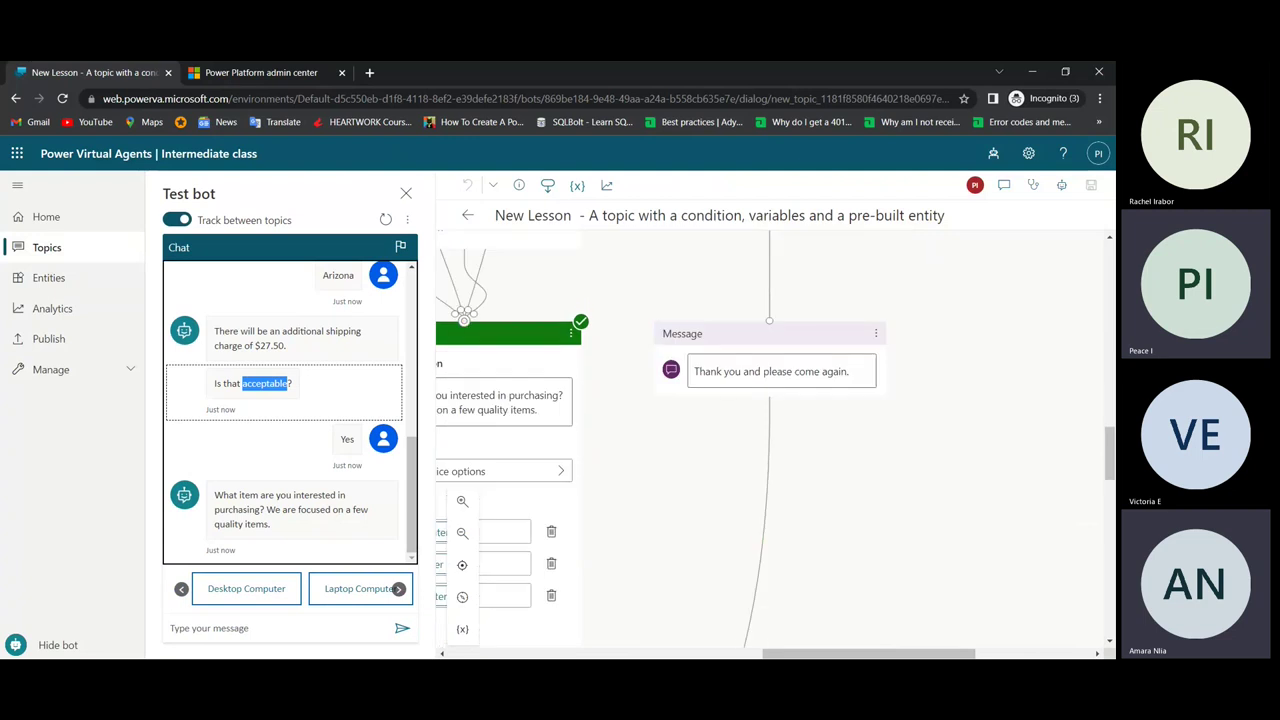
{"action": "scroll", "coordinate": [846, 423], "scroll_direction": "down", "scroll_amount": 5}
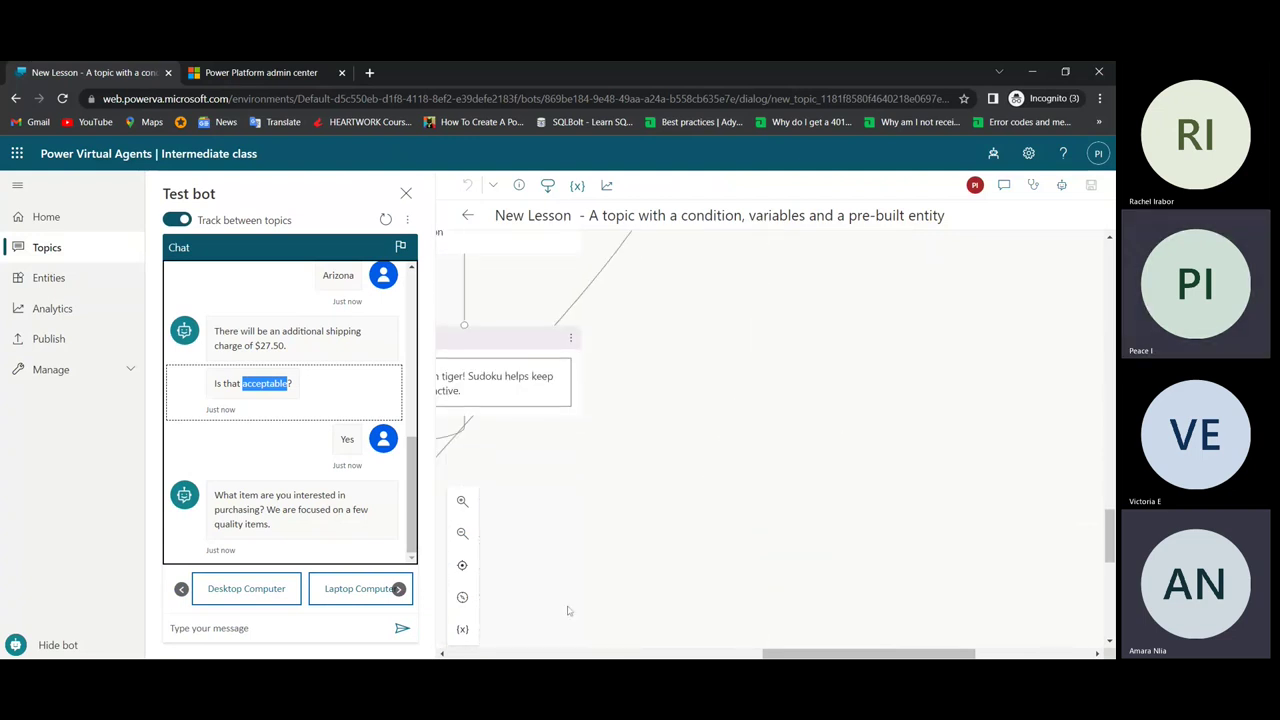
Step: Follow the New Lesson flow down to its End of Conversation node and choose Laptop Computer in the test chat
{"action": "left_click_drag", "start_coordinate": [810, 653], "coordinate": [655, 653]}
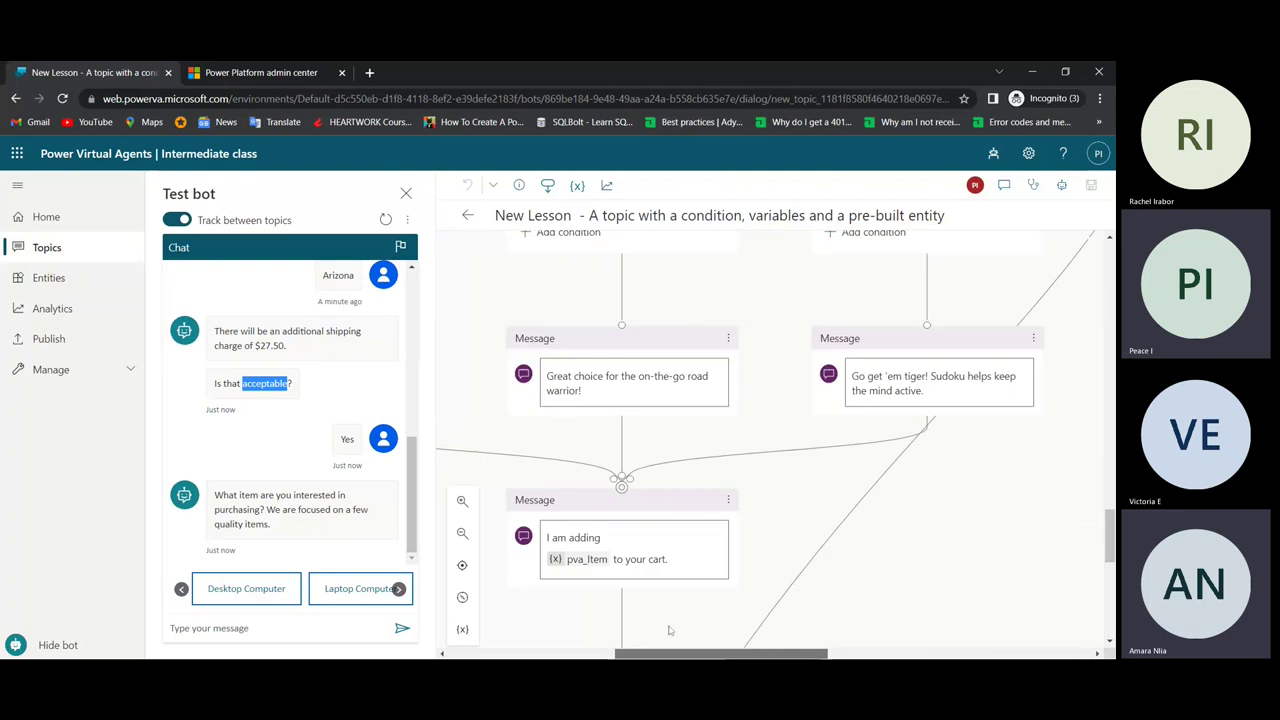
{"action": "scroll", "coordinate": [660, 640], "scroll_direction": "down", "scroll_amount": 3}
{"action": "scroll", "coordinate": [642, 518], "scroll_direction": "down", "scroll_amount": 3}
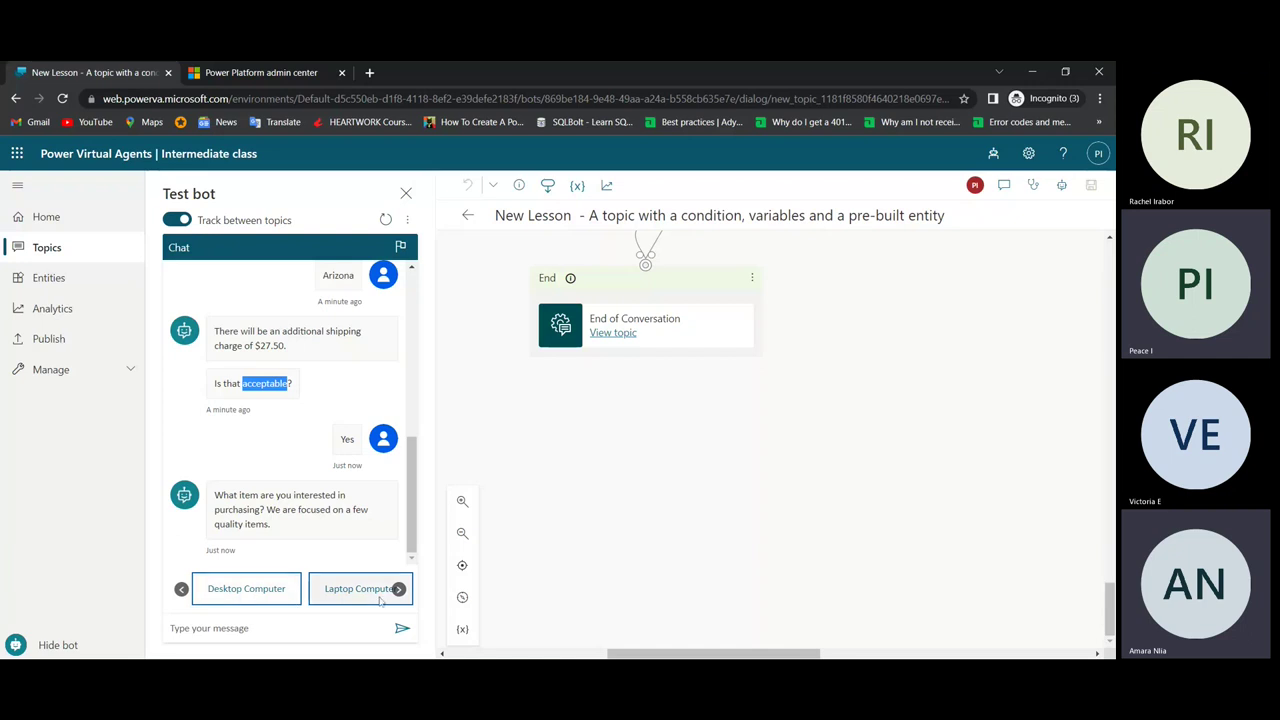
{"action": "left_click", "coordinate": [345, 589]}
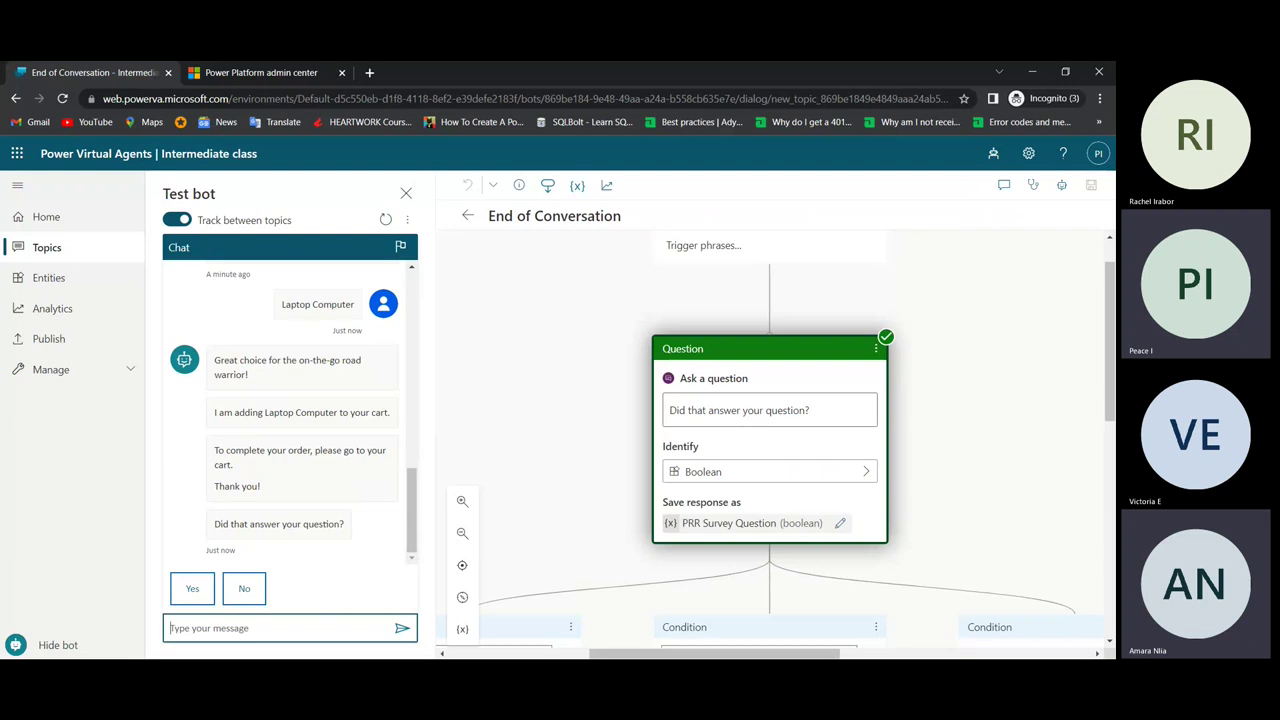
Step: Trace the "I am adding Laptop Computer to your cart." reply to its node and follow the path down to End of Conversation
{"action": "left_click", "coordinate": [300, 412]}
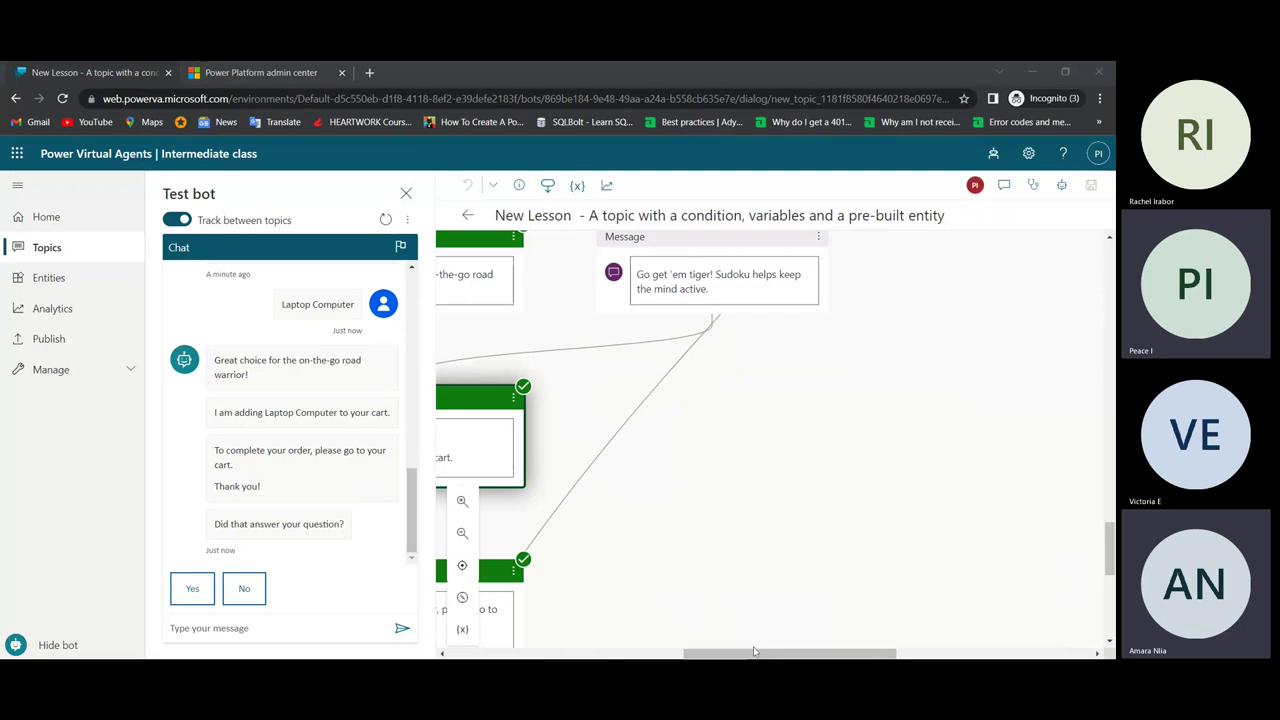
{"action": "left_click_drag", "start_coordinate": [723, 654], "coordinate": [690, 654]}
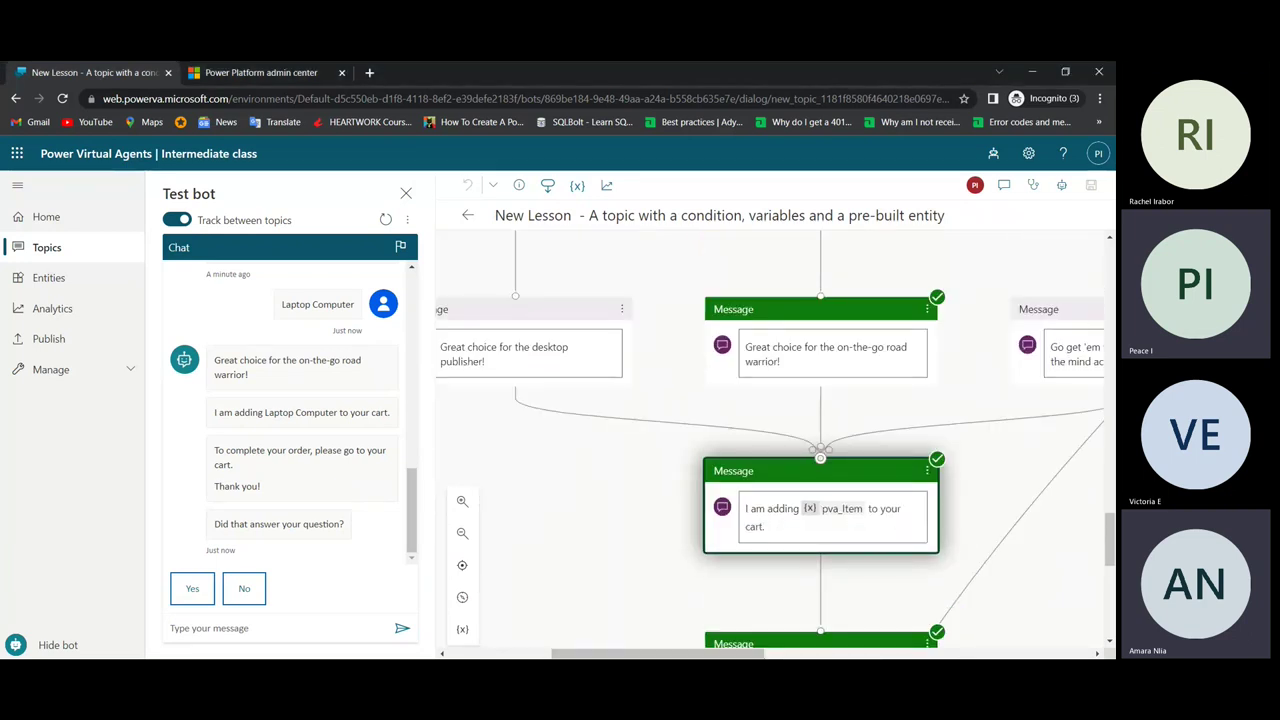
{"action": "scroll", "coordinate": [760, 520], "scroll_direction": "down", "scroll_amount": 3}
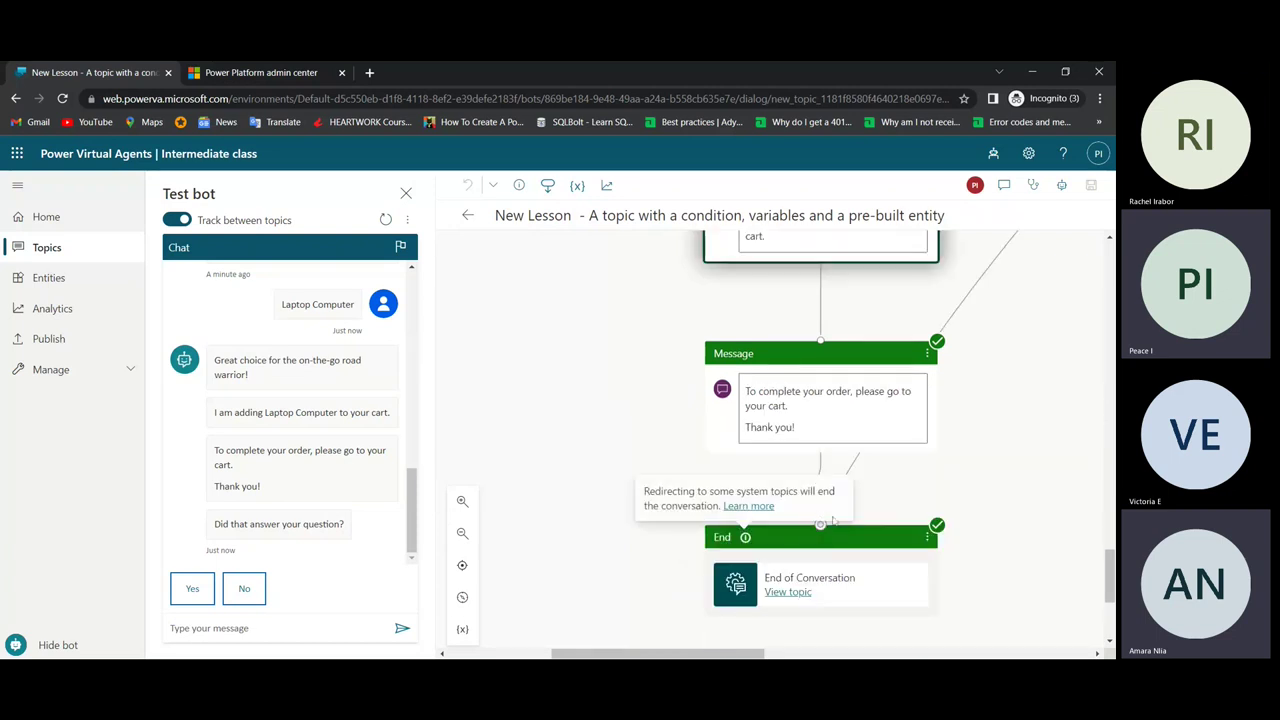
{"action": "scroll", "coordinate": [832, 520], "scroll_direction": "down", "scroll_amount": 2}
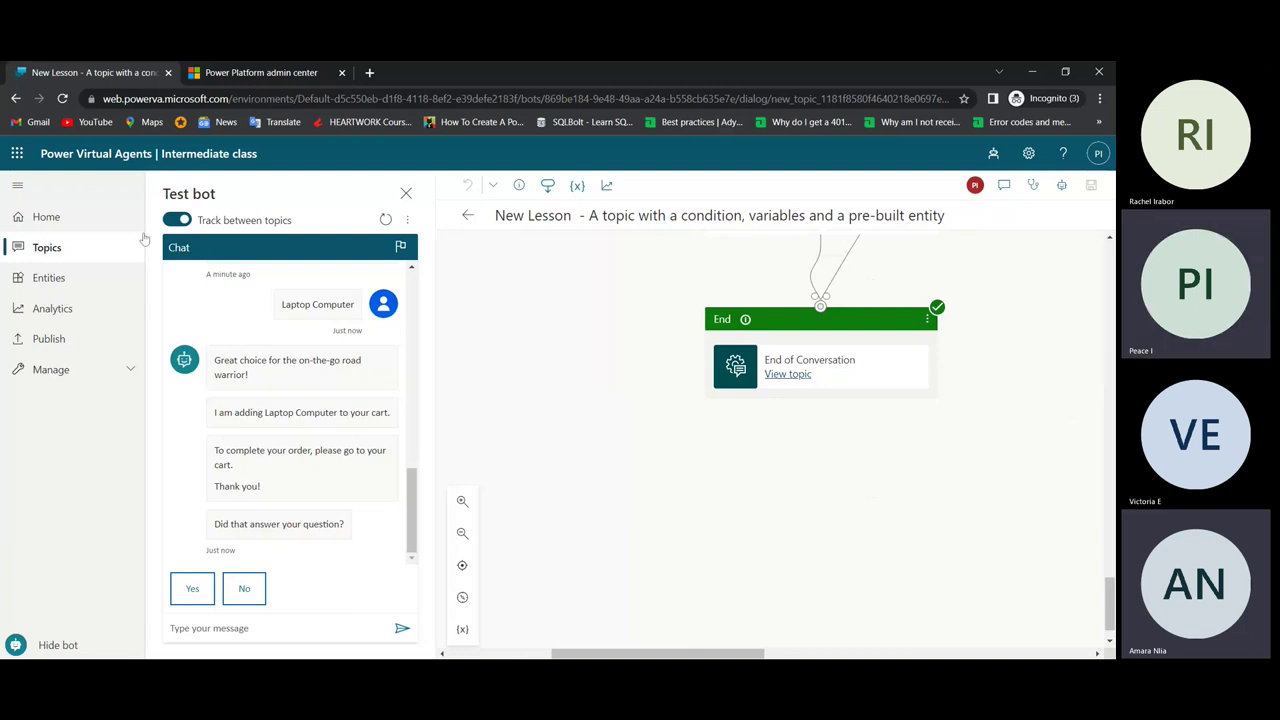
Step: Publish the latest content of the Intermediate class bot
{"action": "left_click", "coordinate": [95, 338]}
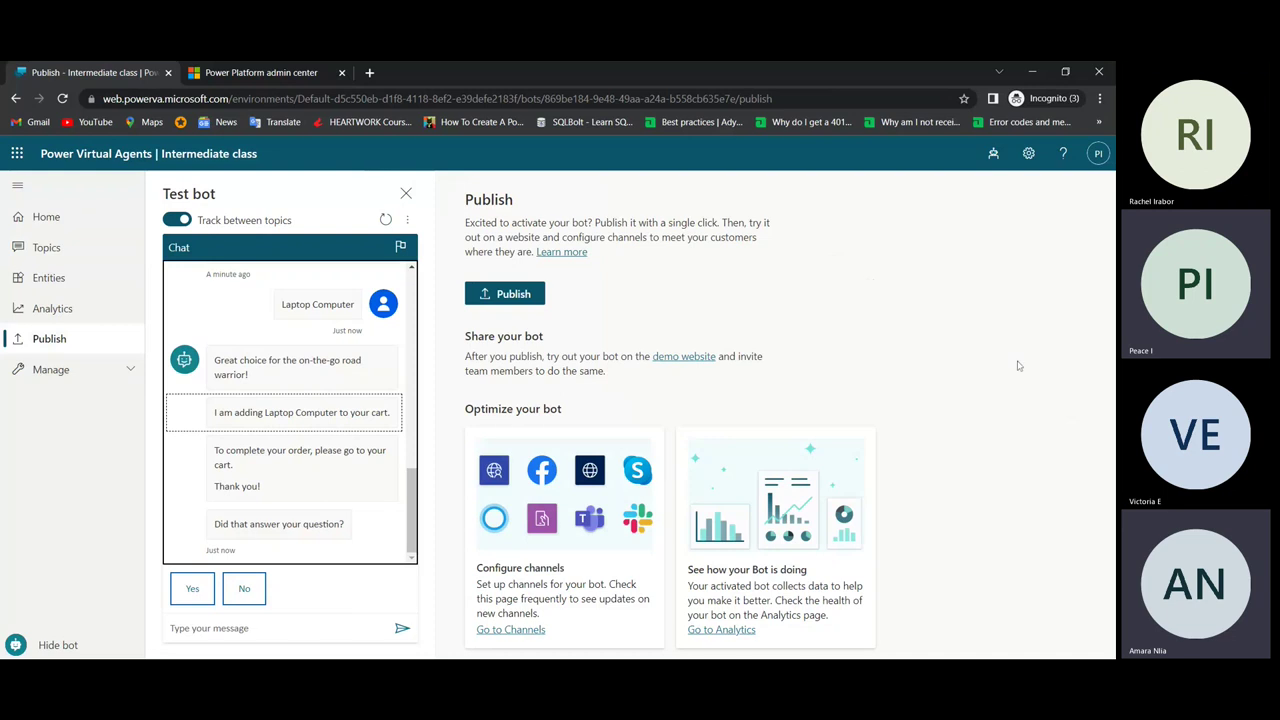
{"action": "left_click", "coordinate": [505, 293]}
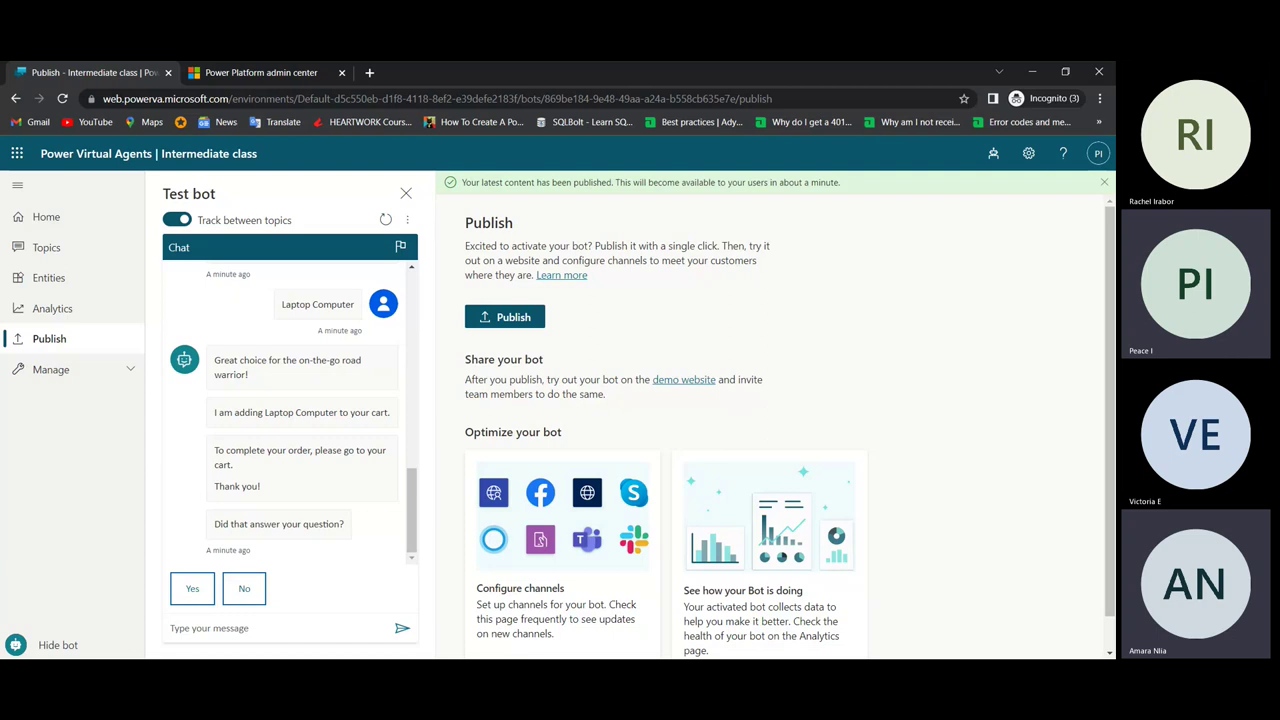
Step: Go to the bot's channel configuration and look over the available channels, from Microsoft Teams through Email
{"action": "scroll", "coordinate": [565, 520], "scroll_direction": "down", "scroll_amount": 1}
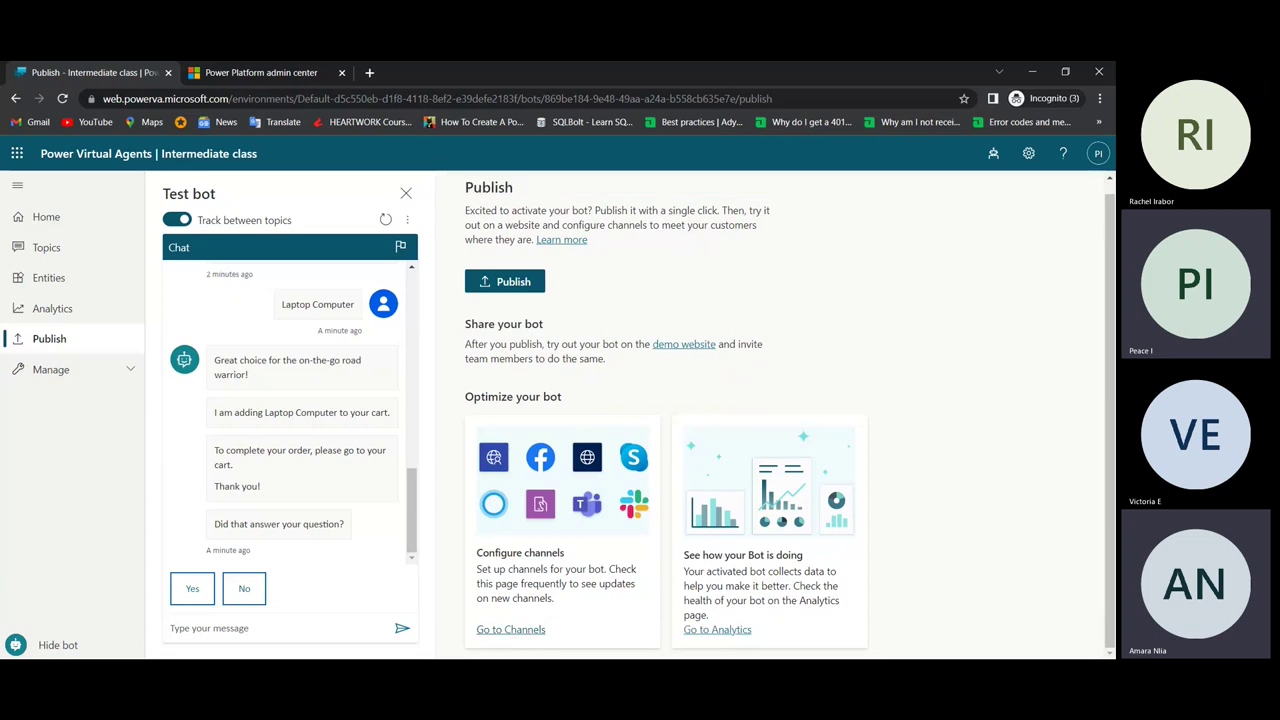
{"action": "left_click", "coordinate": [486, 630]}
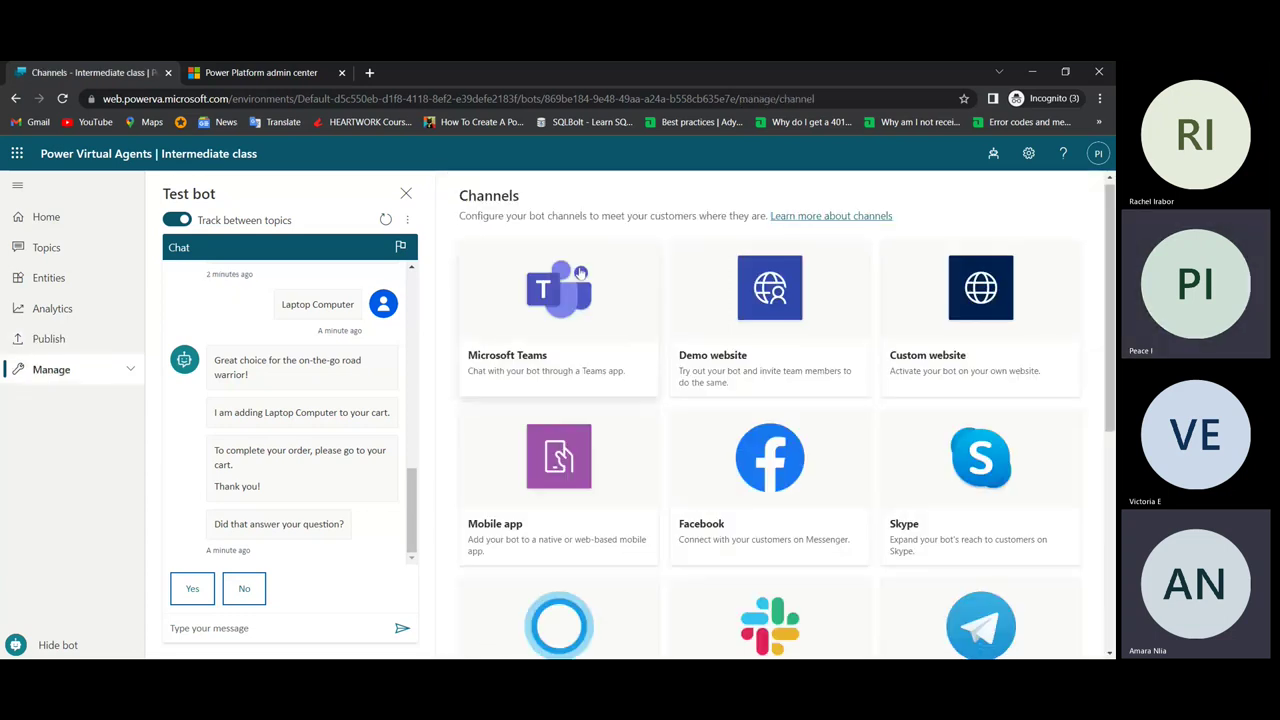
{"action": "scroll", "coordinate": [580, 272], "scroll_direction": "down", "scroll_amount": 4}
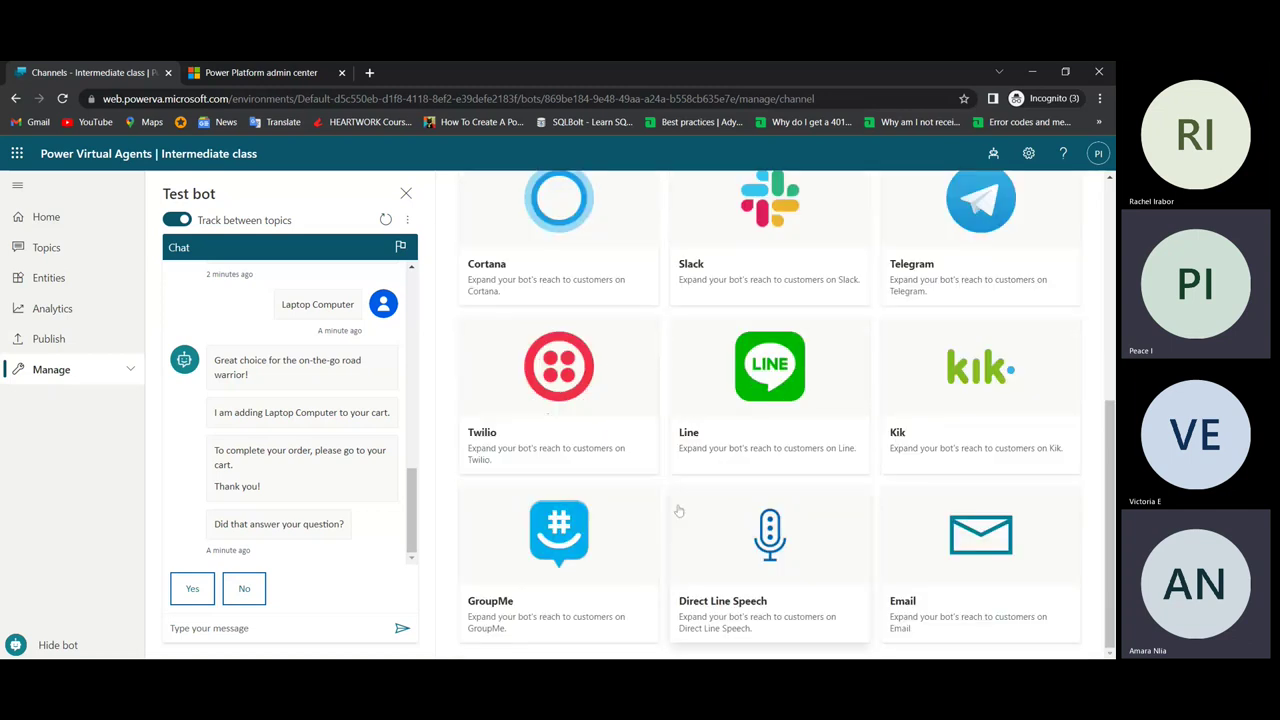
{"action": "scroll", "coordinate": [677, 509], "scroll_direction": "up", "scroll_amount": 5}
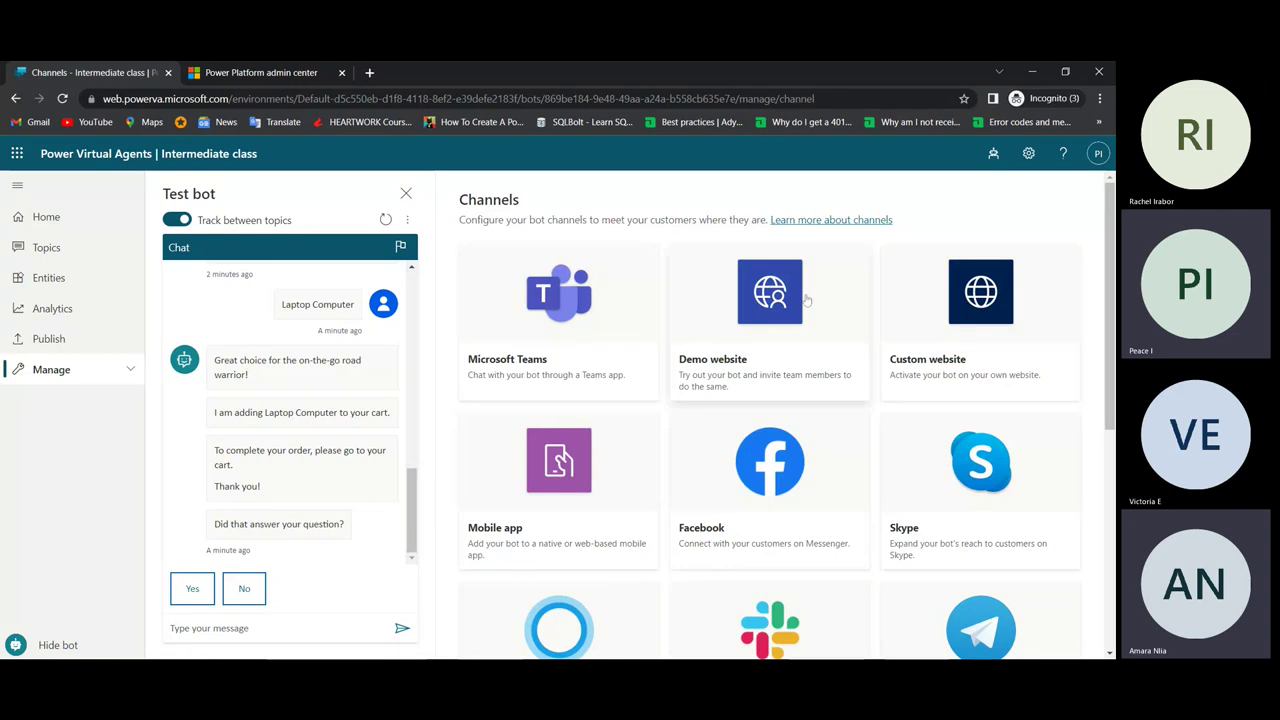
{"action": "scroll", "coordinate": [1077, 461], "scroll_direction": "down", "scroll_amount": 3}
{"action": "scroll", "coordinate": [1077, 461], "scroll_direction": "down", "scroll_amount": 1}
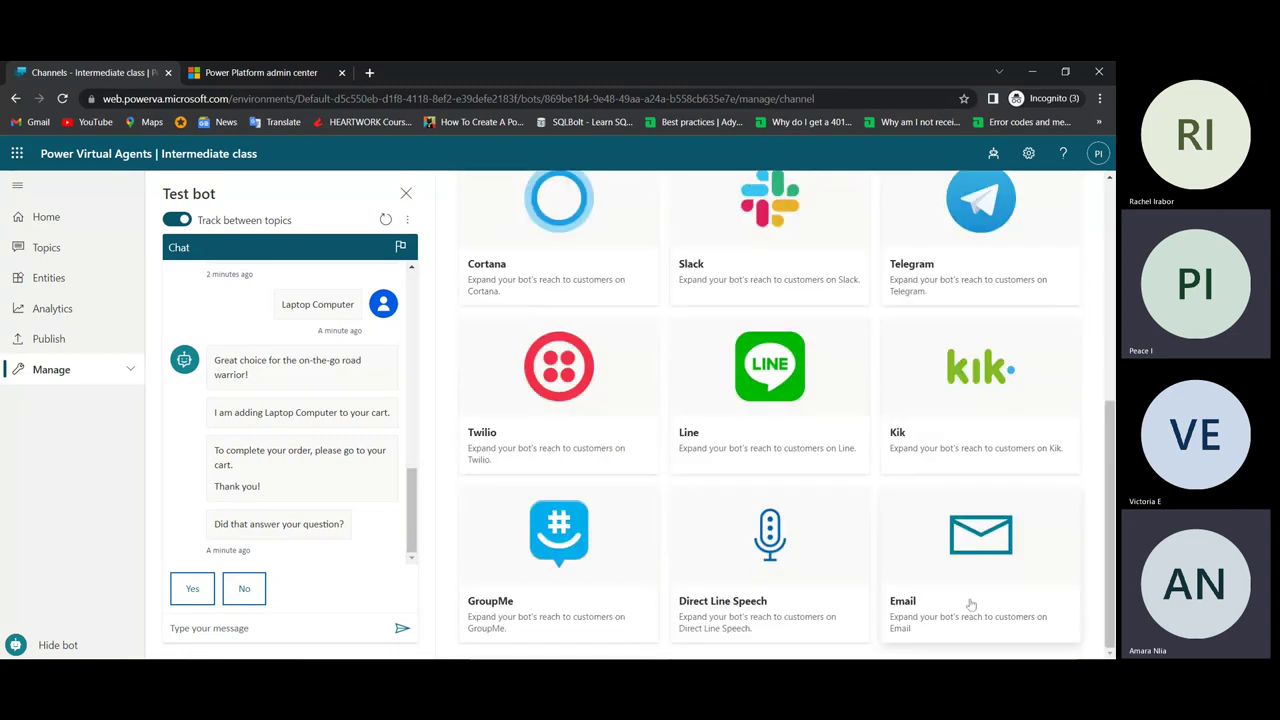
{"action": "scroll", "coordinate": [640, 575], "scroll_direction": "up", "scroll_amount": 4}
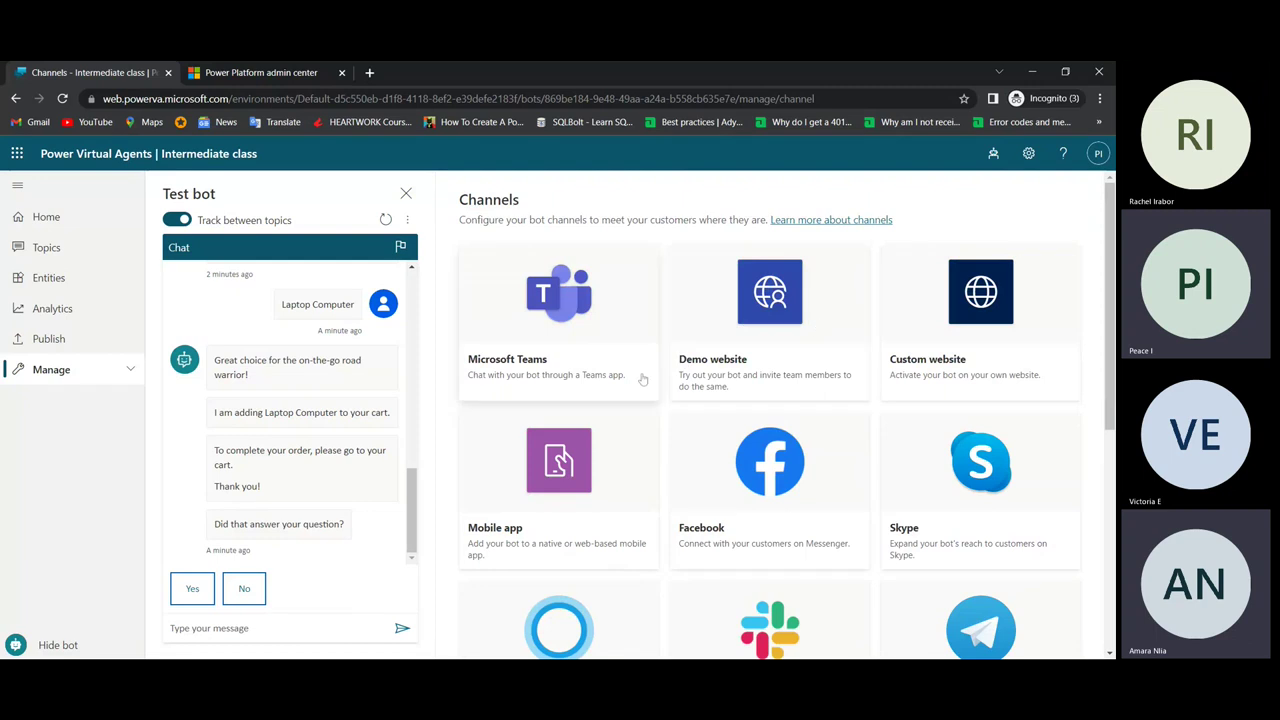
Step: Copy the Demo website channel's share link and open it in a new browser tab
{"action": "left_click", "coordinate": [764, 320]}
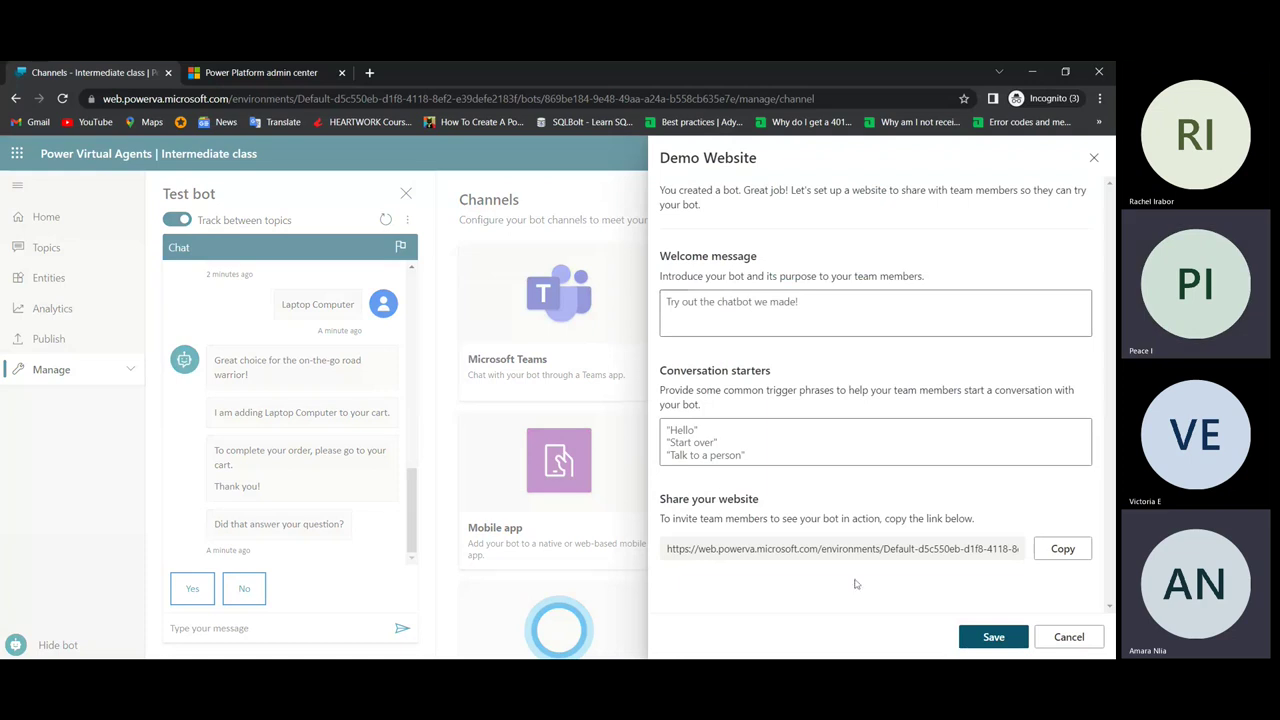
{"action": "left_click", "coordinate": [1077, 556]}
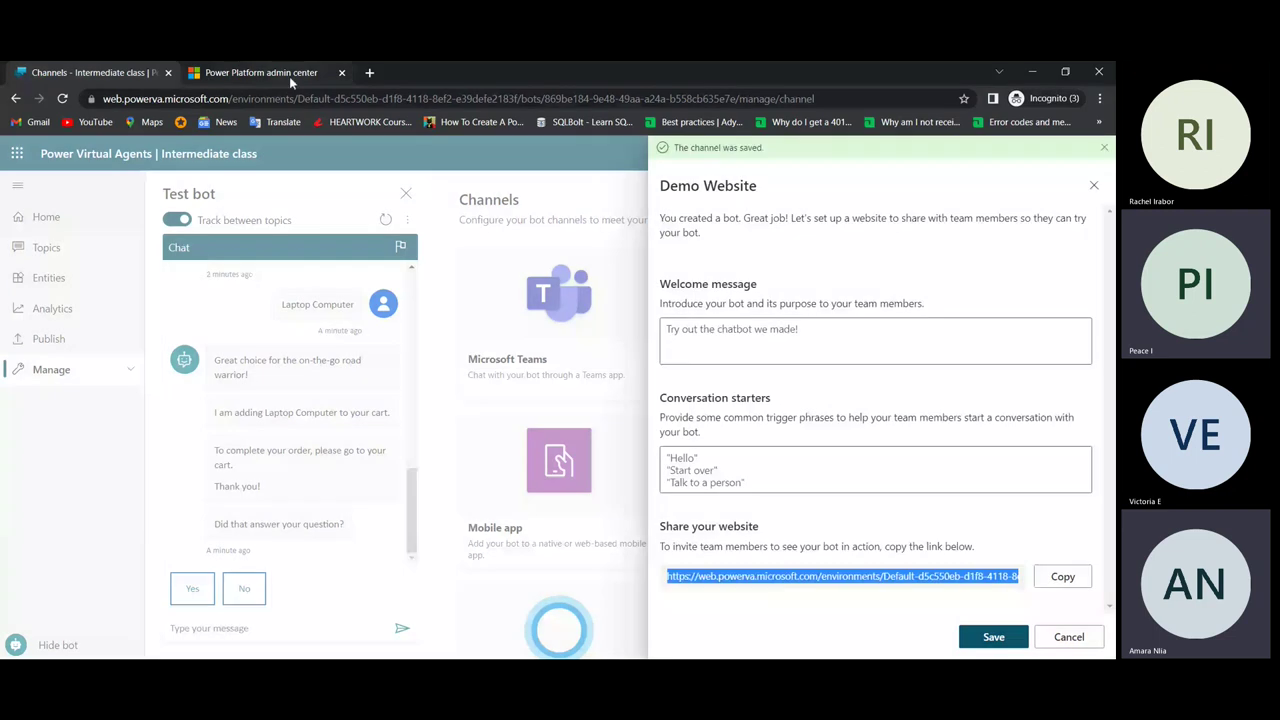
{"action": "key", "text": "ctrl+t"}
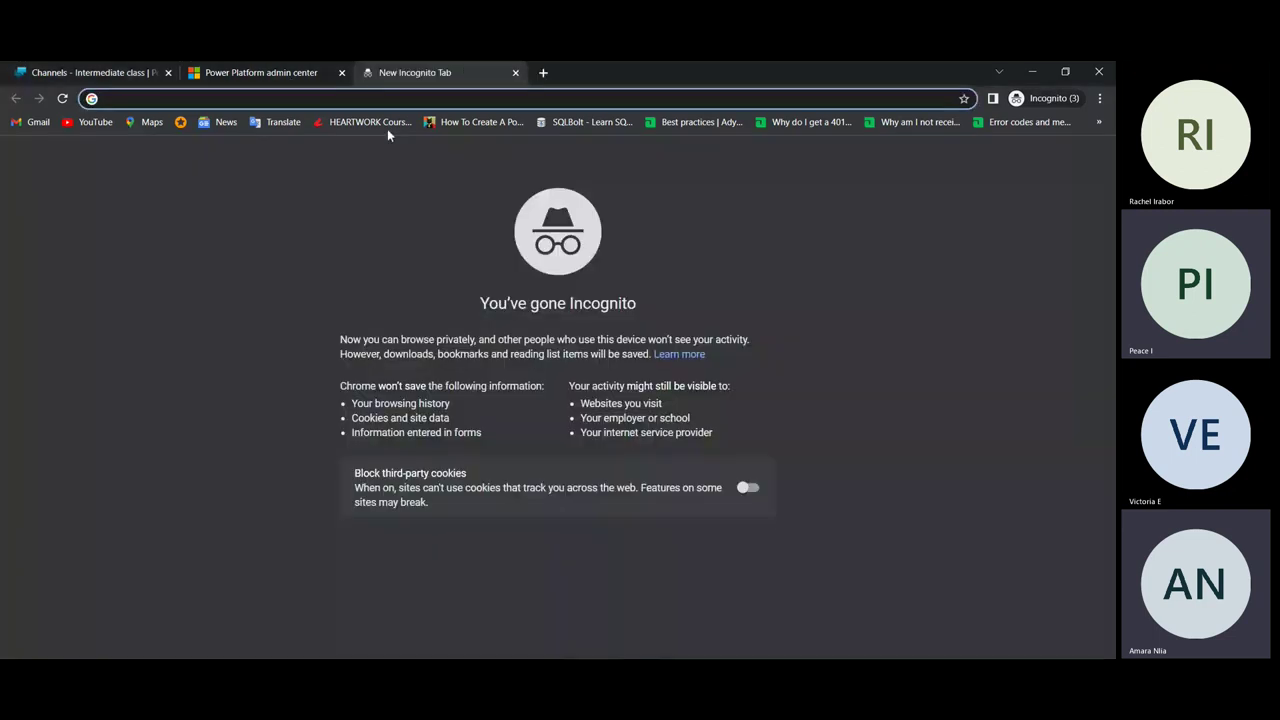
{"action": "key", "text": "ctrl+v"}
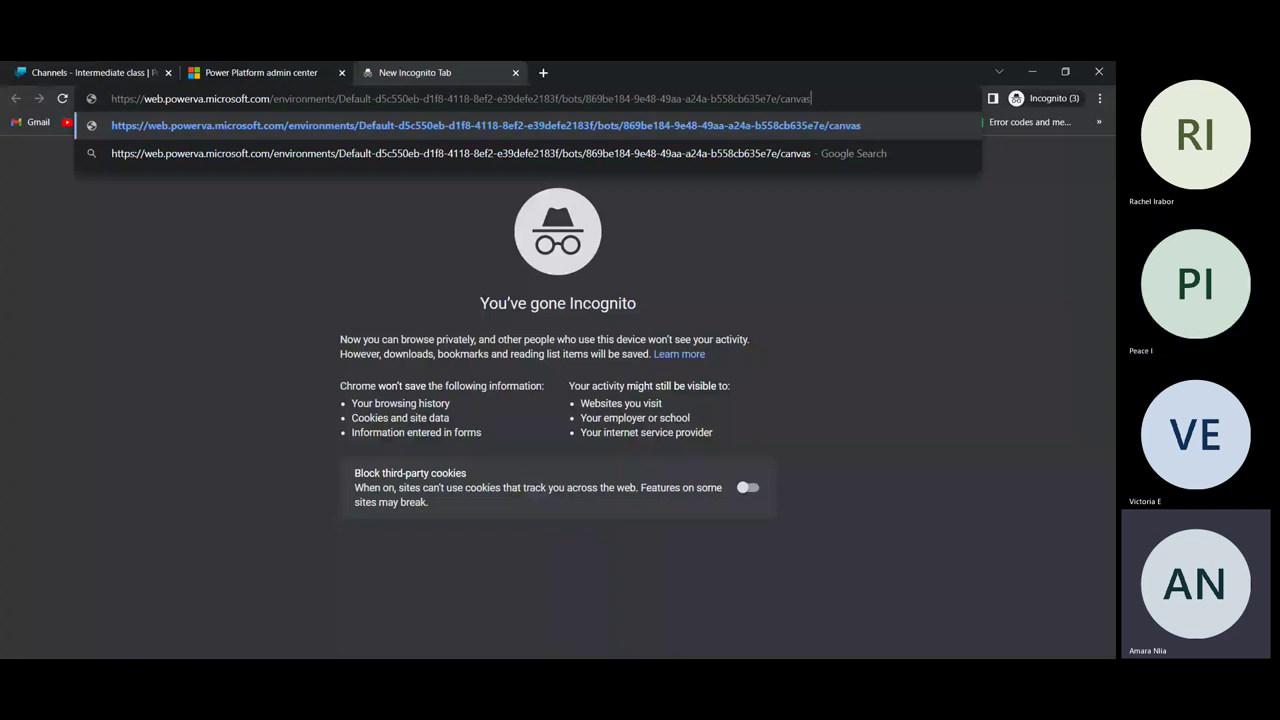
{"action": "key", "text": "Return"}
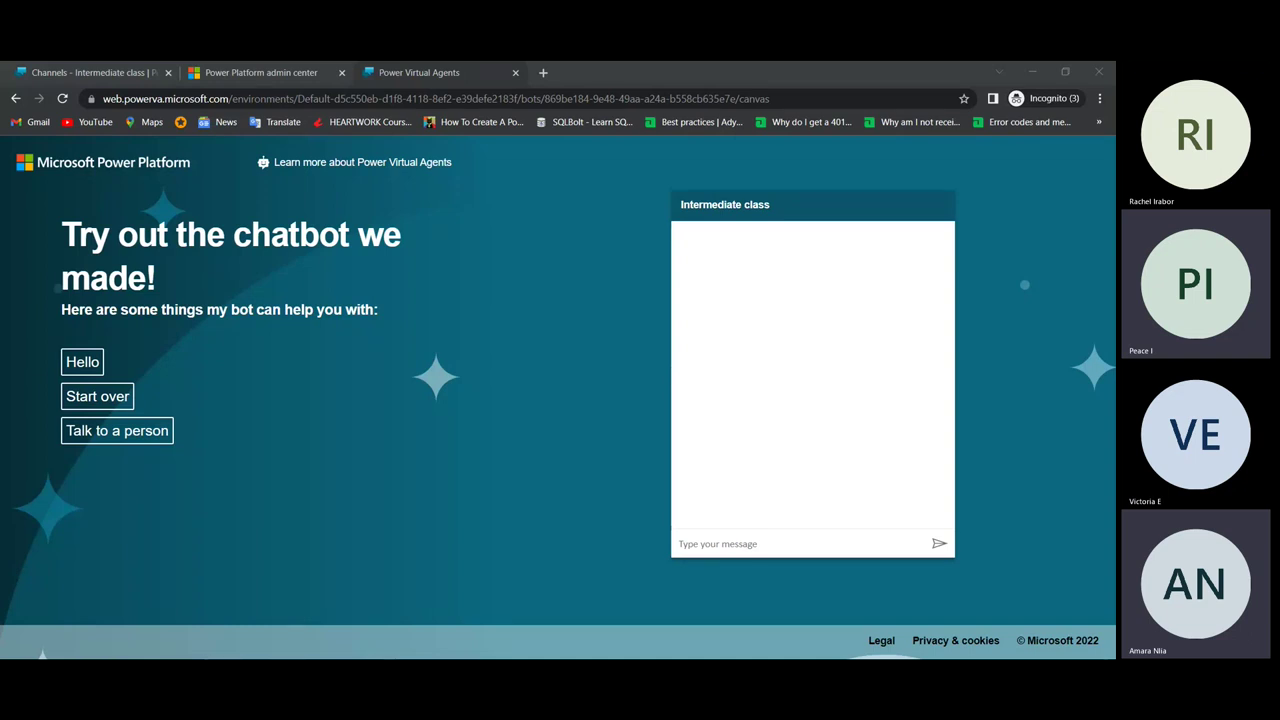
Step: Send the message "Order Item" to the bot in the demo website chat
{"action": "left_click", "coordinate": [578, 446]}
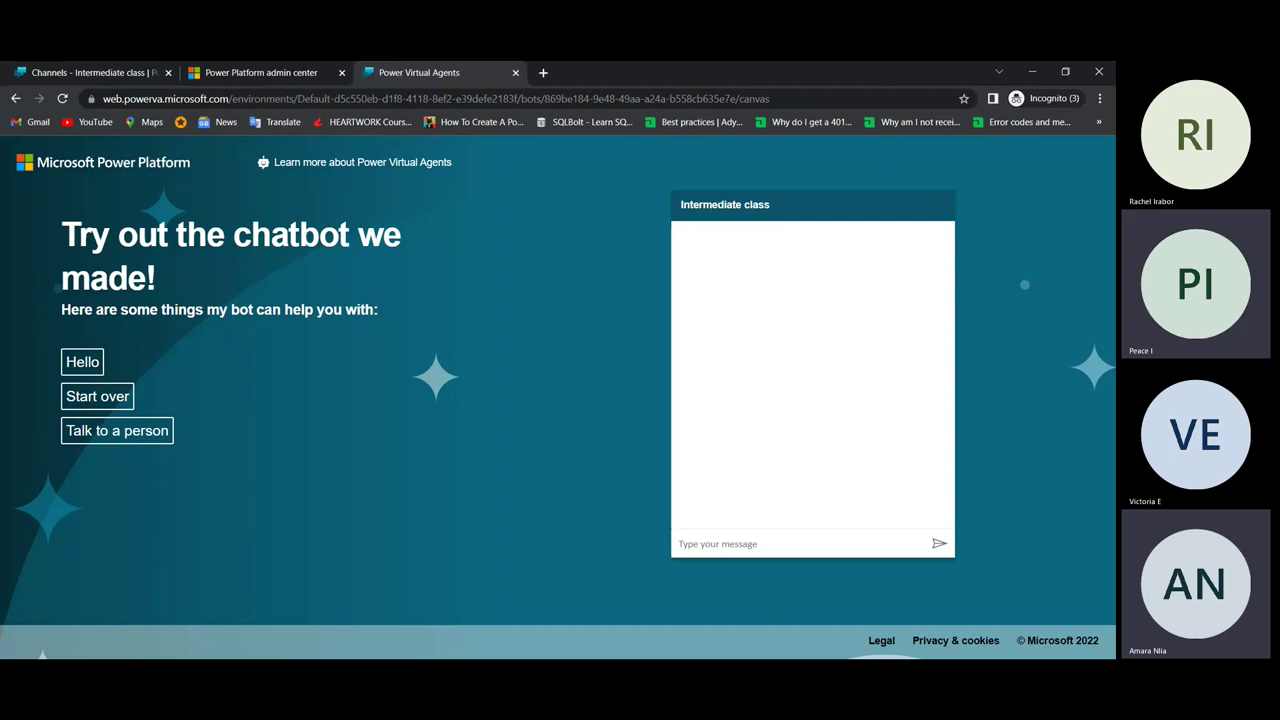
{"action": "left_click", "coordinate": [868, 250]}
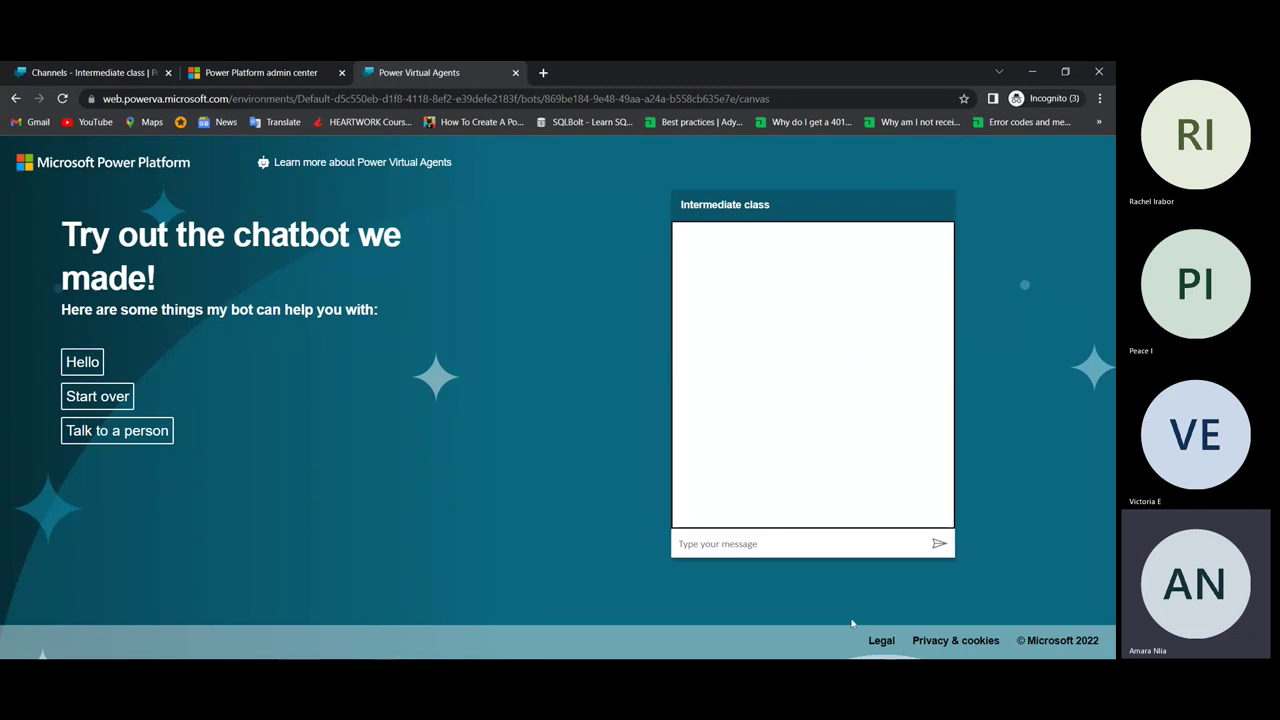
{"action": "left_click", "coordinate": [789, 552]}
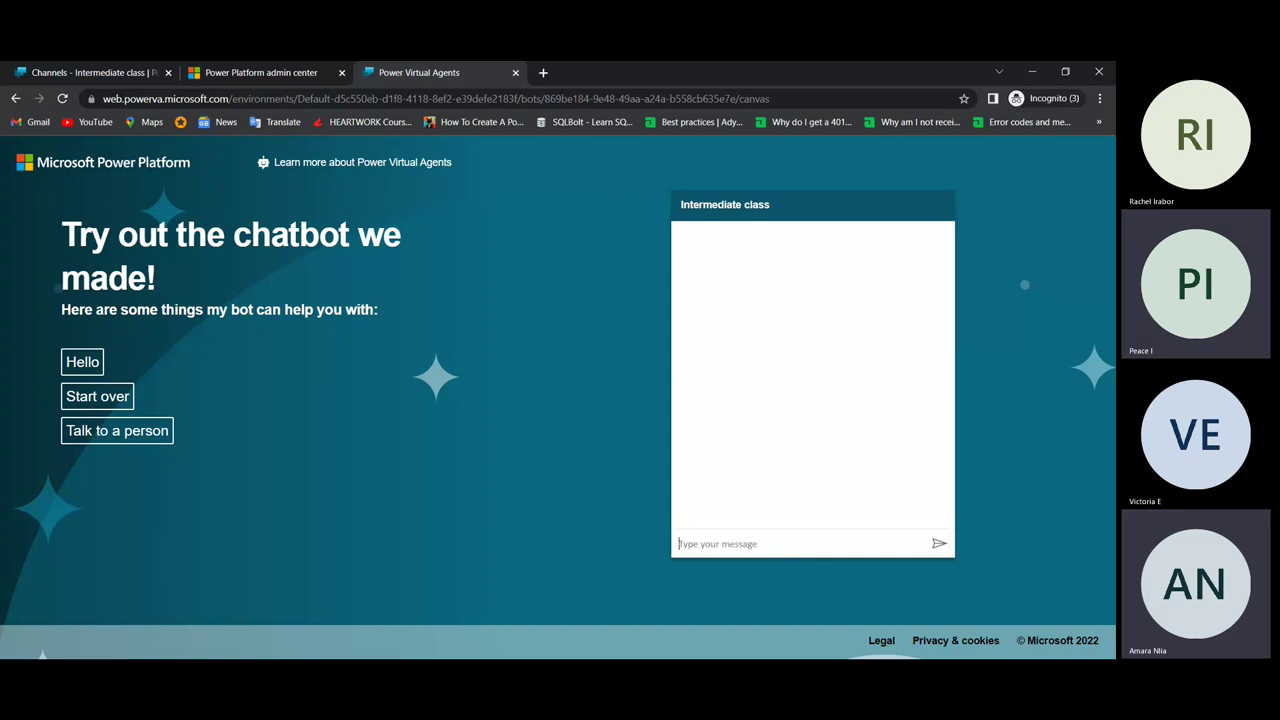
{"action": "type", "text": "order"}
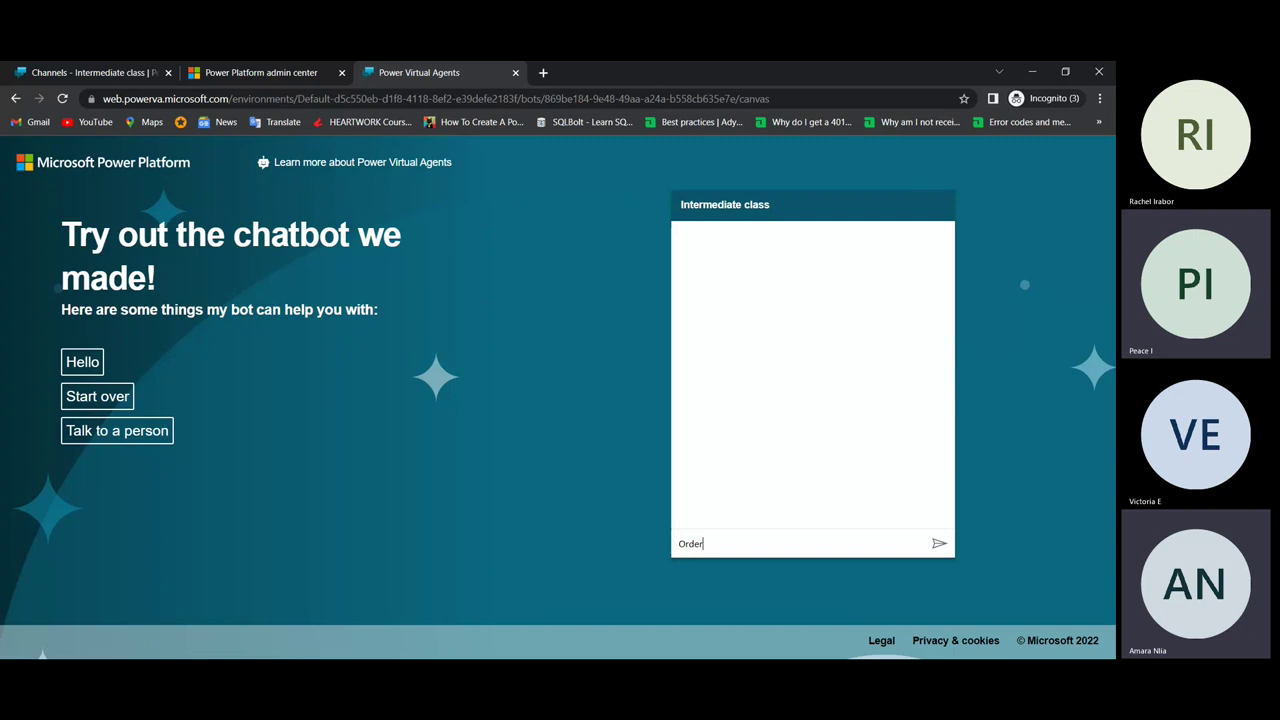
{"action": "type", "text": " It"}
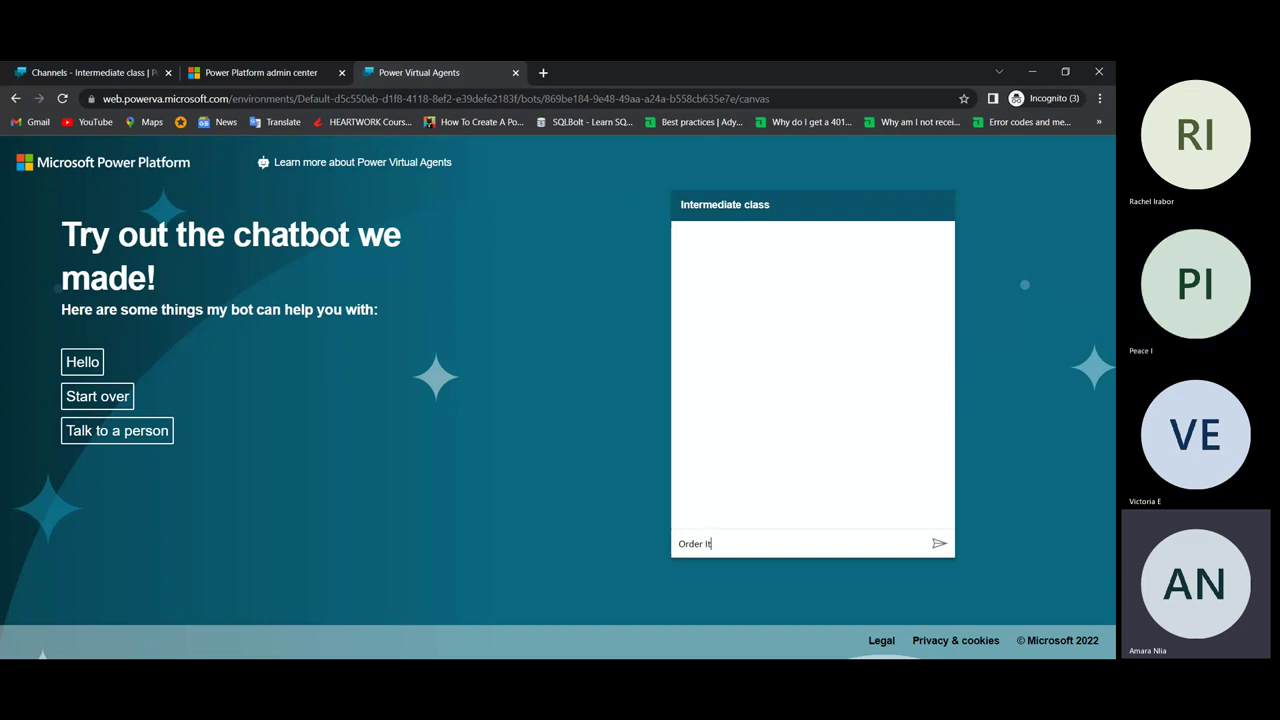
{"action": "type", "text": "em"}
{"action": "key", "text": "Return"}
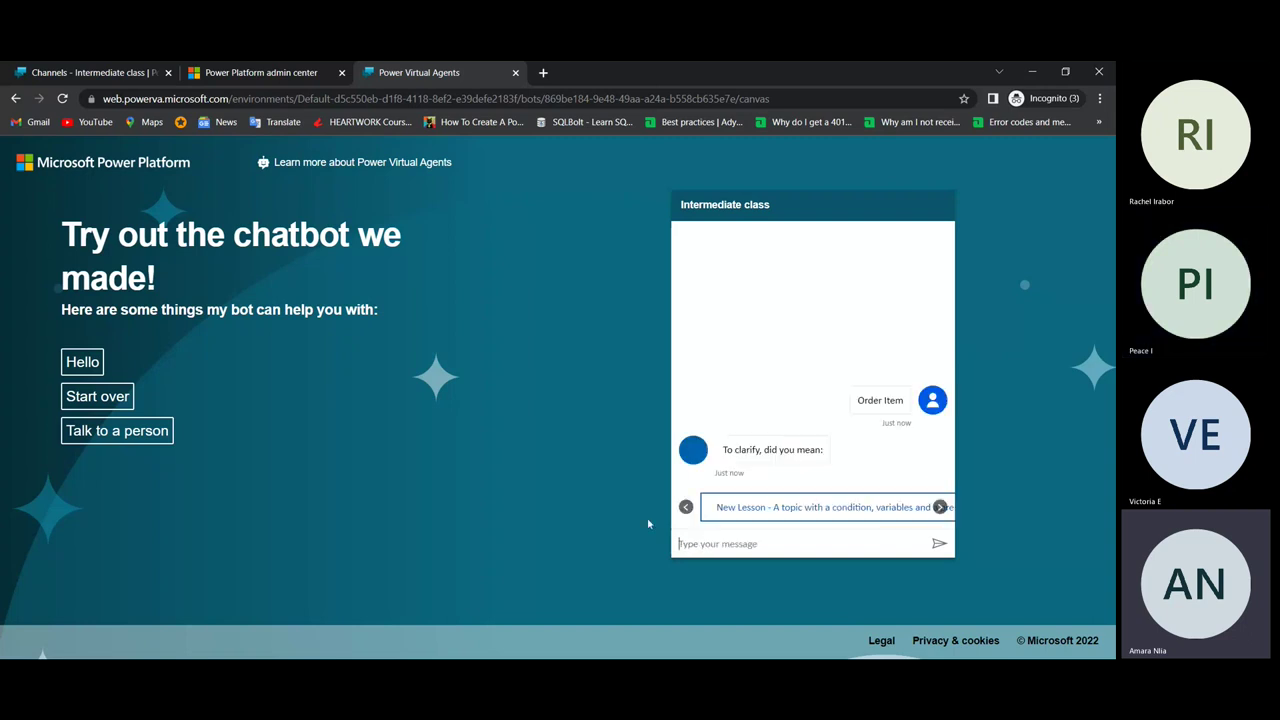
Step: Choose the suggested "New Lesson - A topic with a condition, variables and a pre-built entity" topic and review the exchange
{"action": "left_click", "coordinate": [745, 508]}
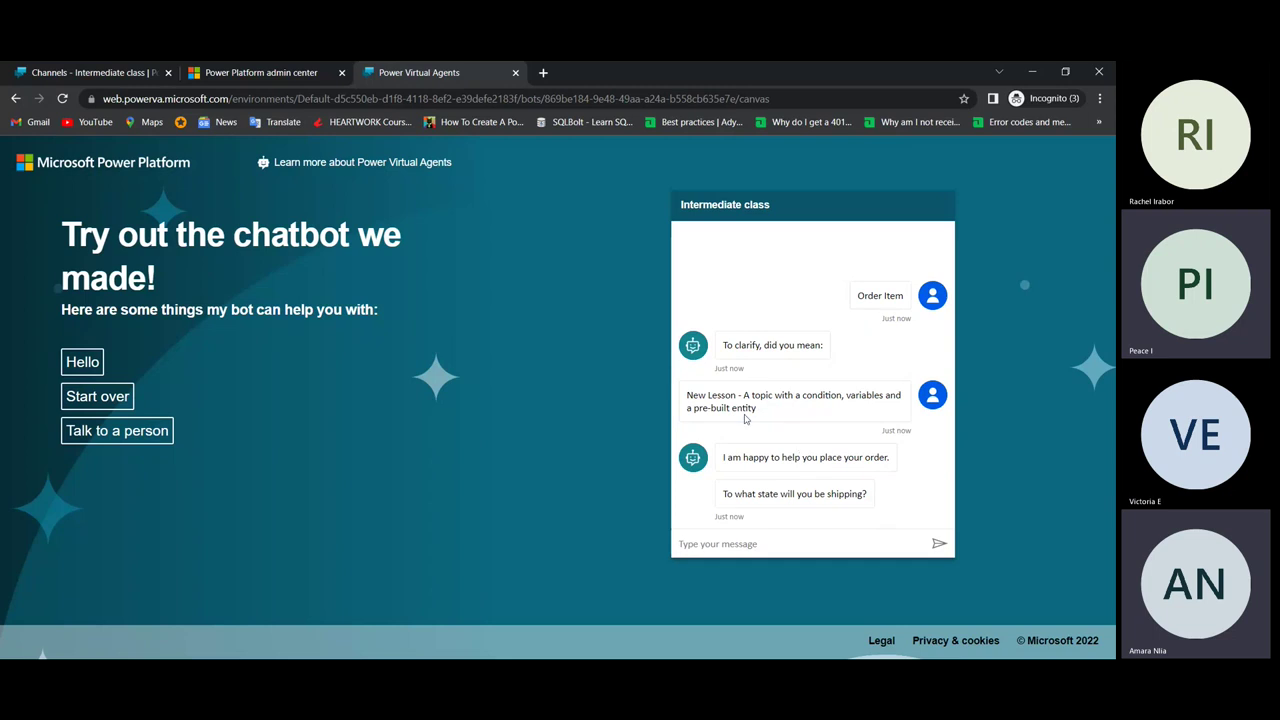
{"action": "left_click_drag", "start_coordinate": [757, 410], "coordinate": [687, 402]}
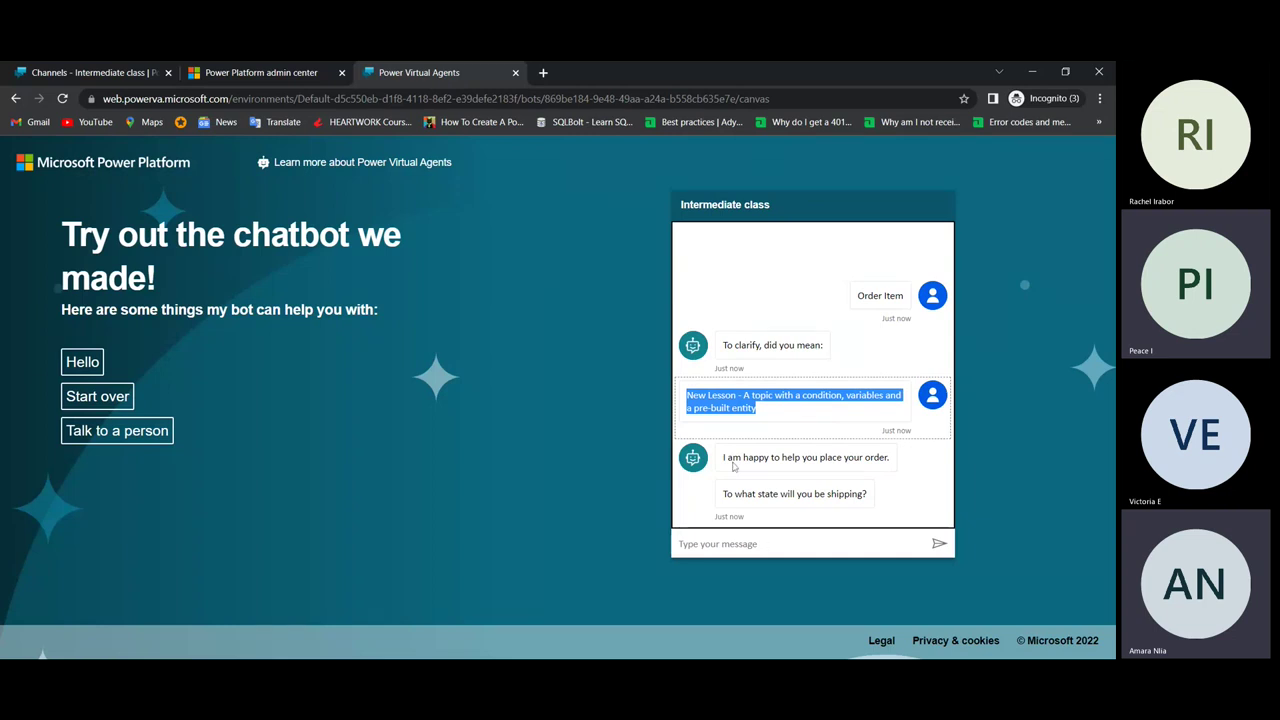
{"action": "left_click", "coordinate": [799, 348]}
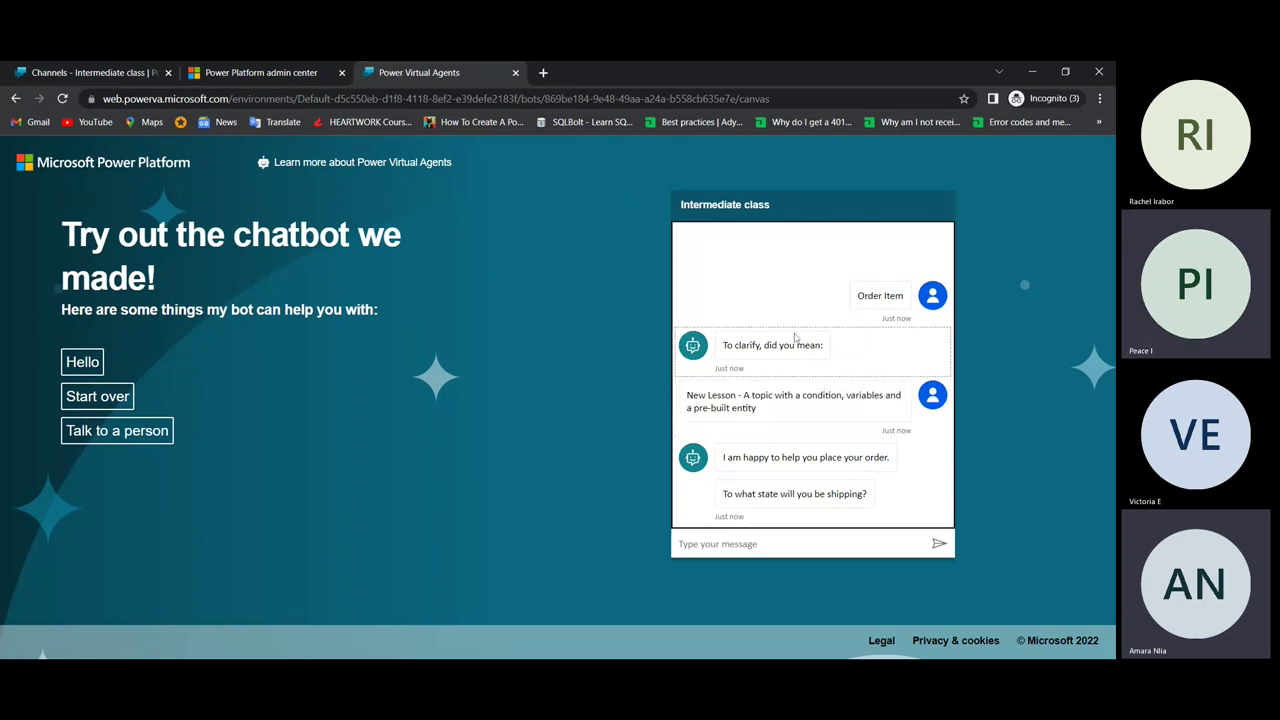
Step: Start the demo website chat over with "Order Item" and browse through the suggested topics
{"action": "left_click", "coordinate": [62, 98]}
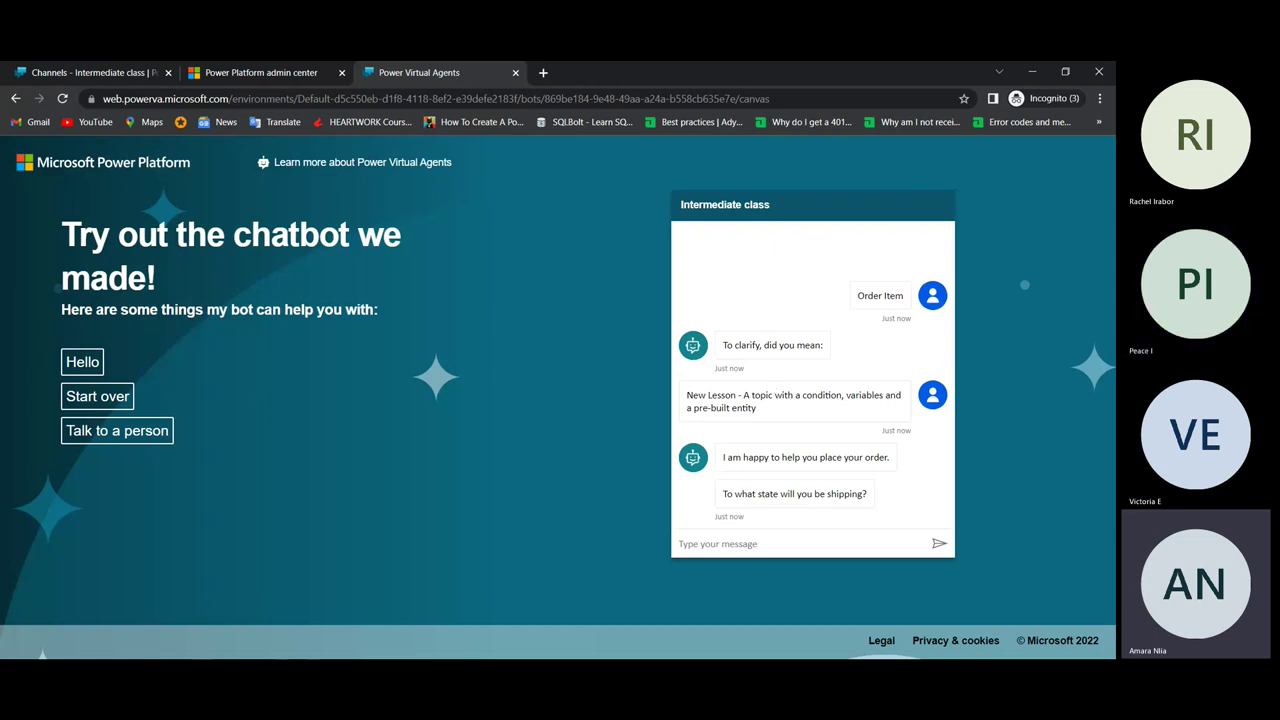
{"action": "left_click", "coordinate": [100, 398]}
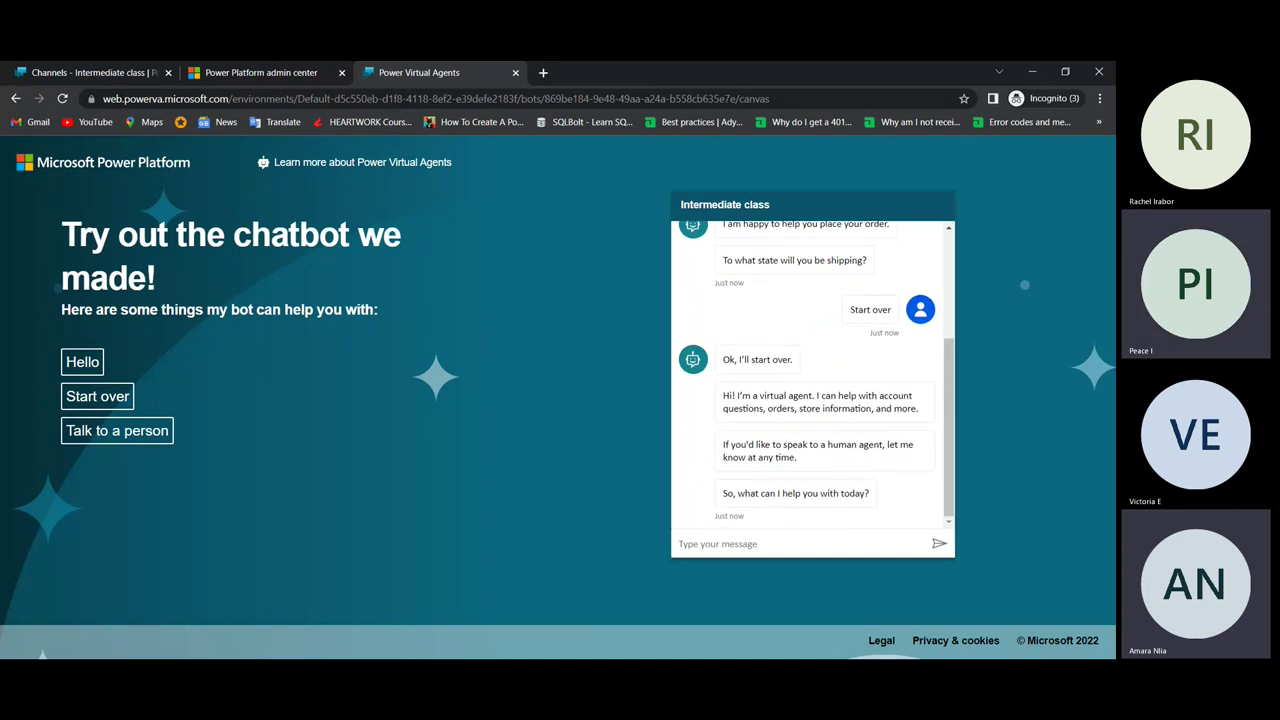
{"action": "type", "text": "or"}
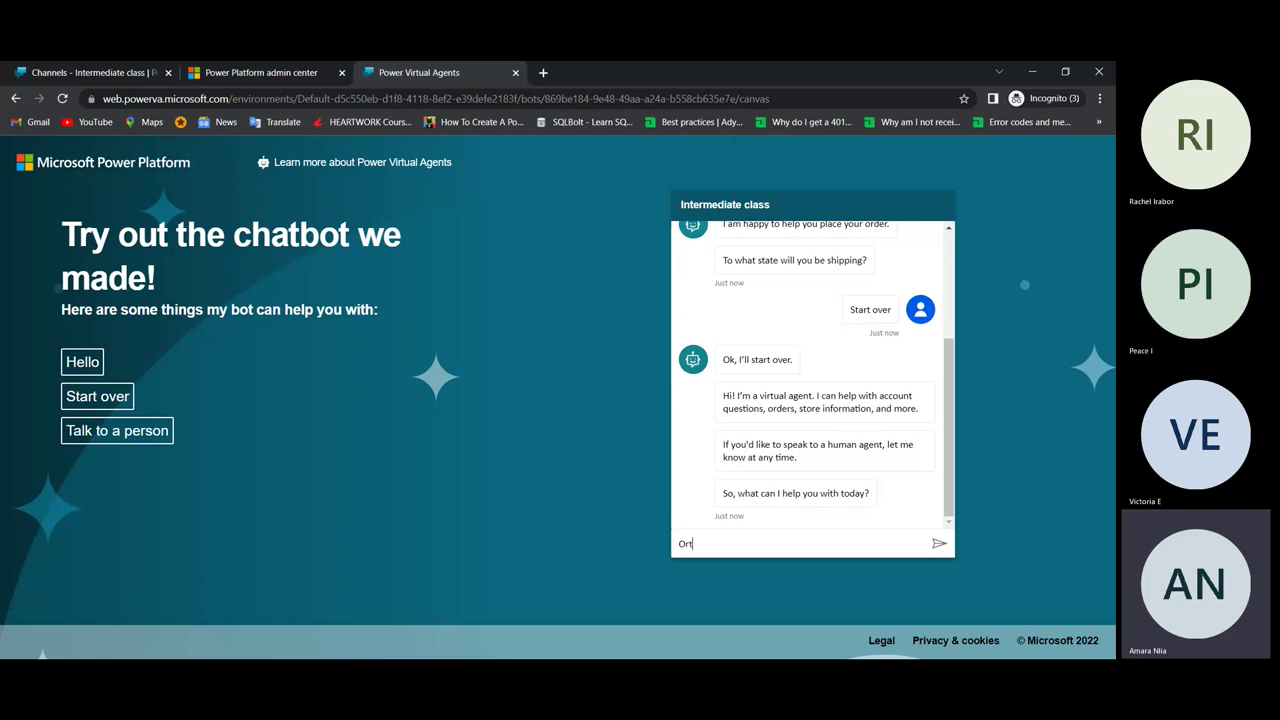
{"action": "type", "text": "der Item"}
{"action": "key", "text": "Return"}
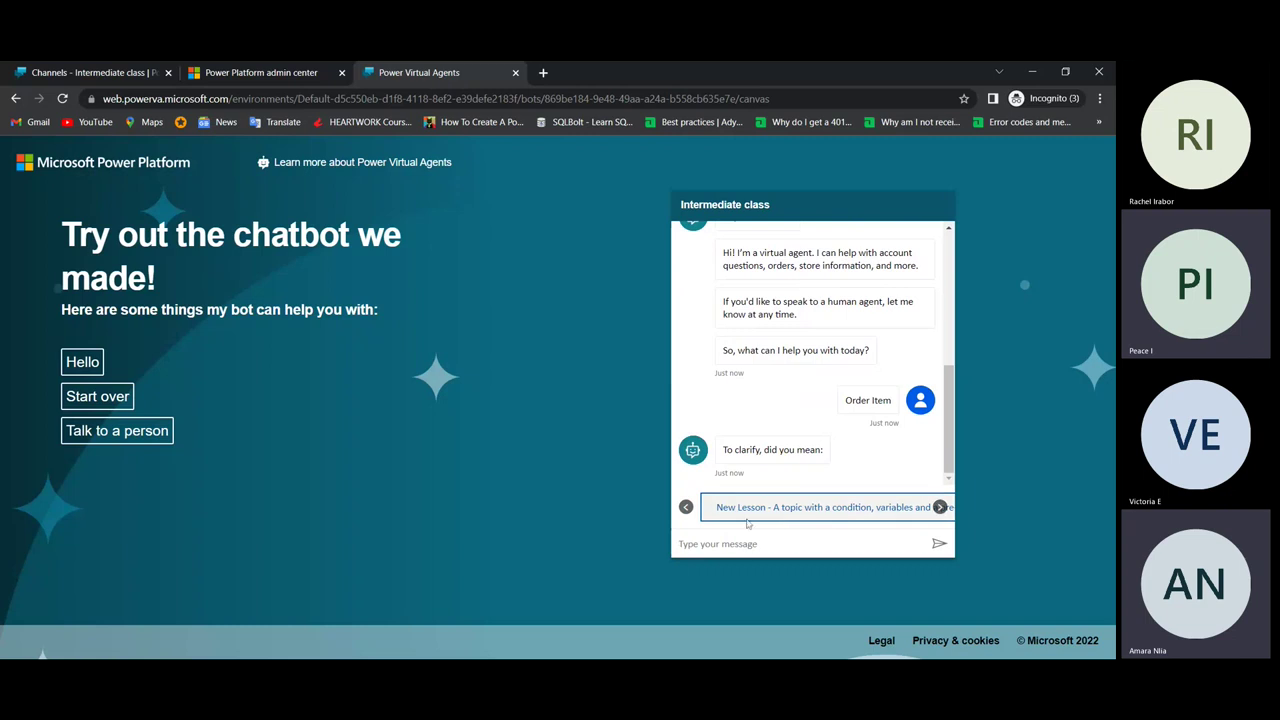
{"action": "left_click", "coordinate": [937, 508]}
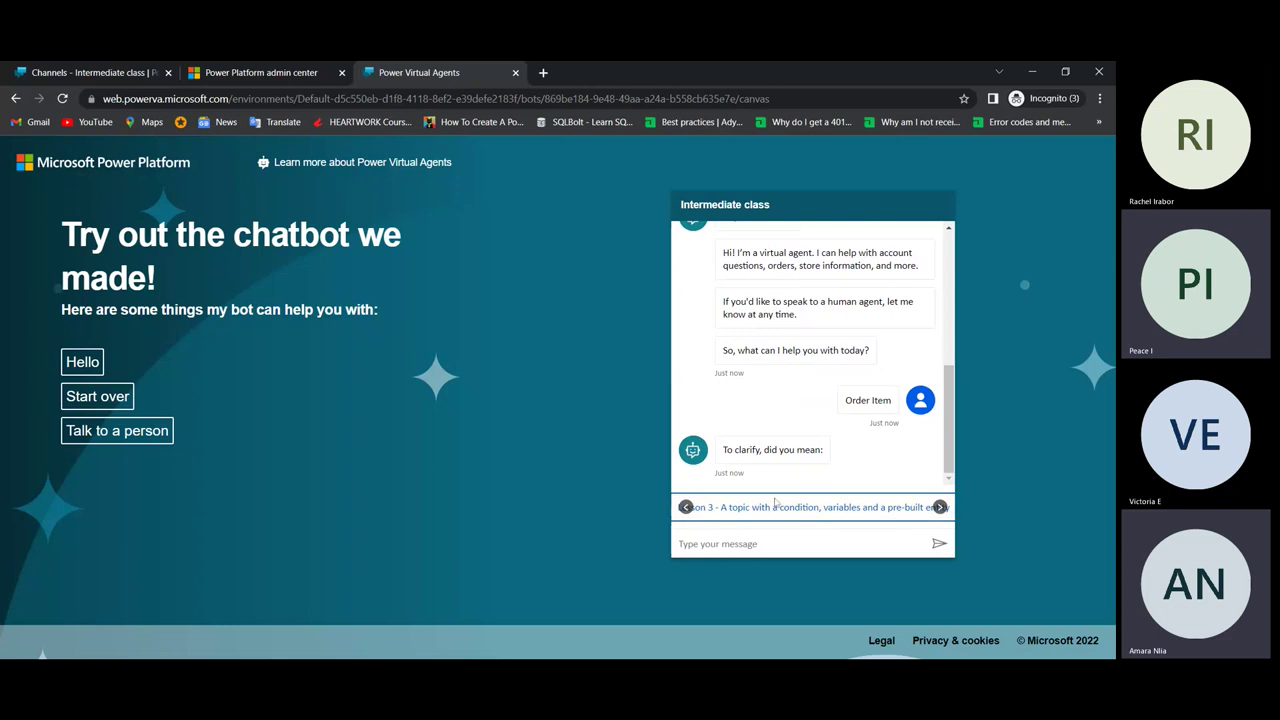
{"action": "left_click", "coordinate": [686, 507]}
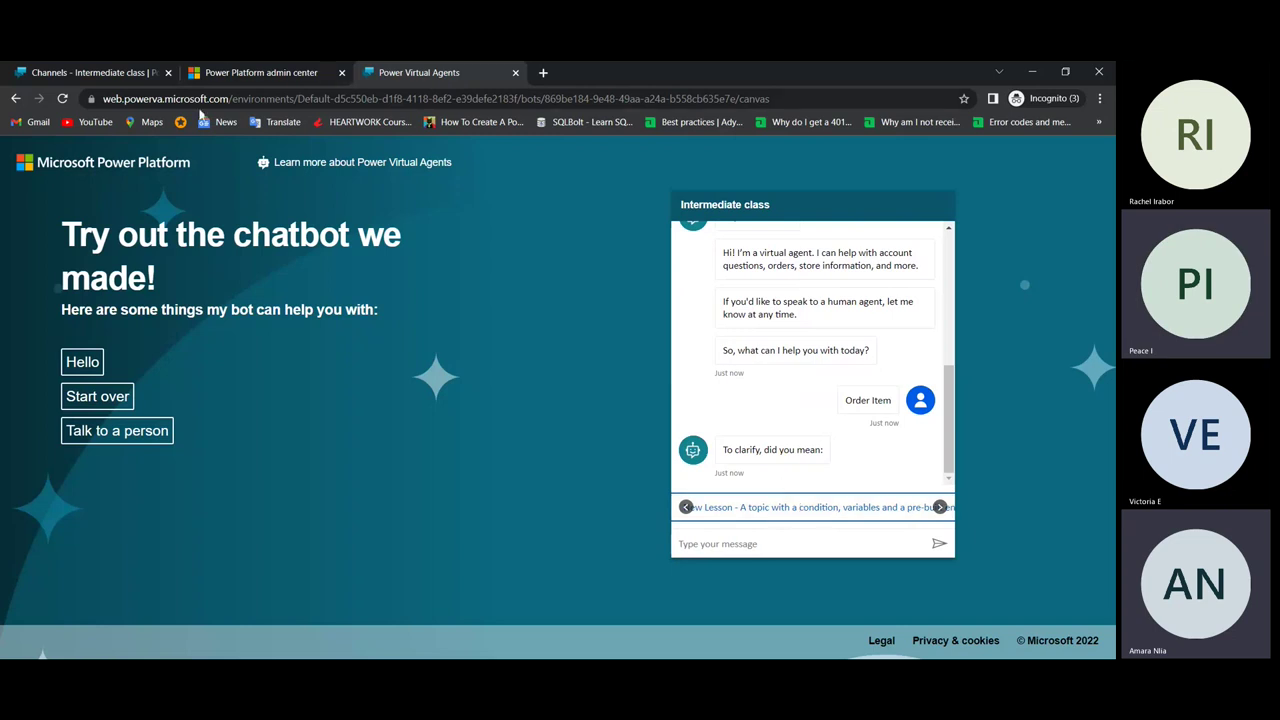
Step: Return to the bot's Channels page, close the Demo Website settings, and open the "New Lesson" topic
{"action": "left_click", "coordinate": [262, 73]}
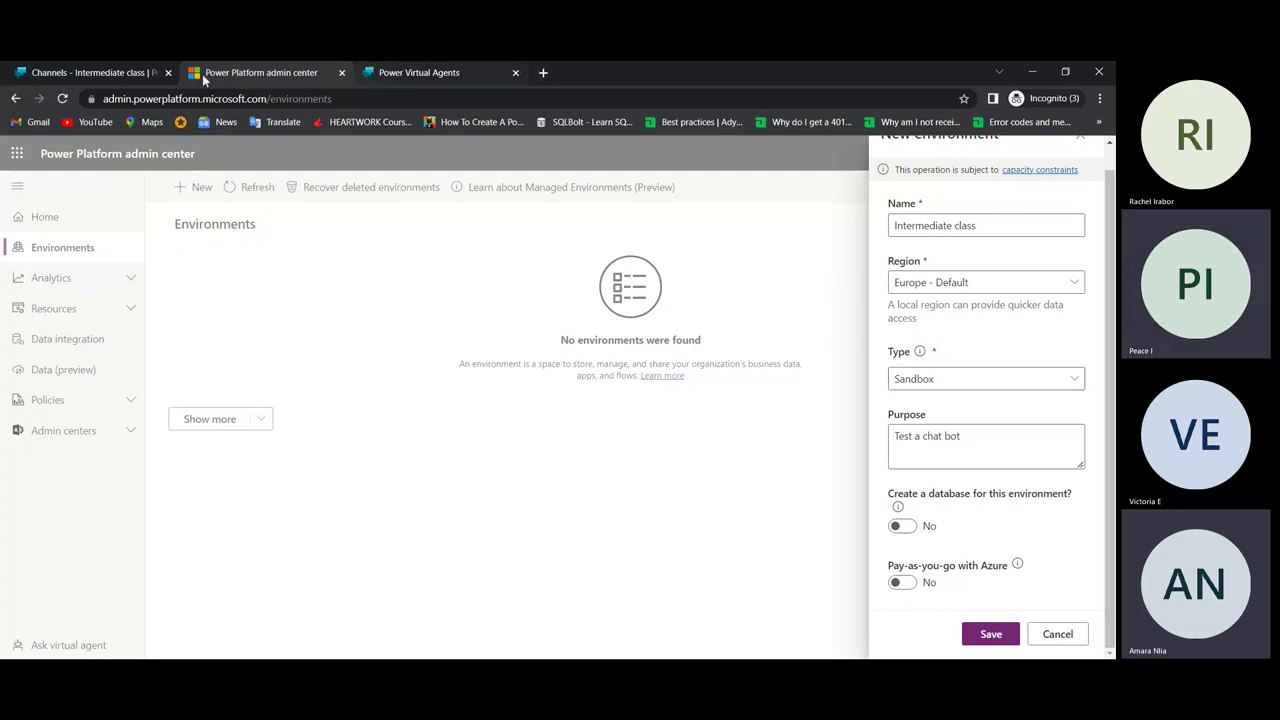
{"action": "left_click", "coordinate": [90, 72]}
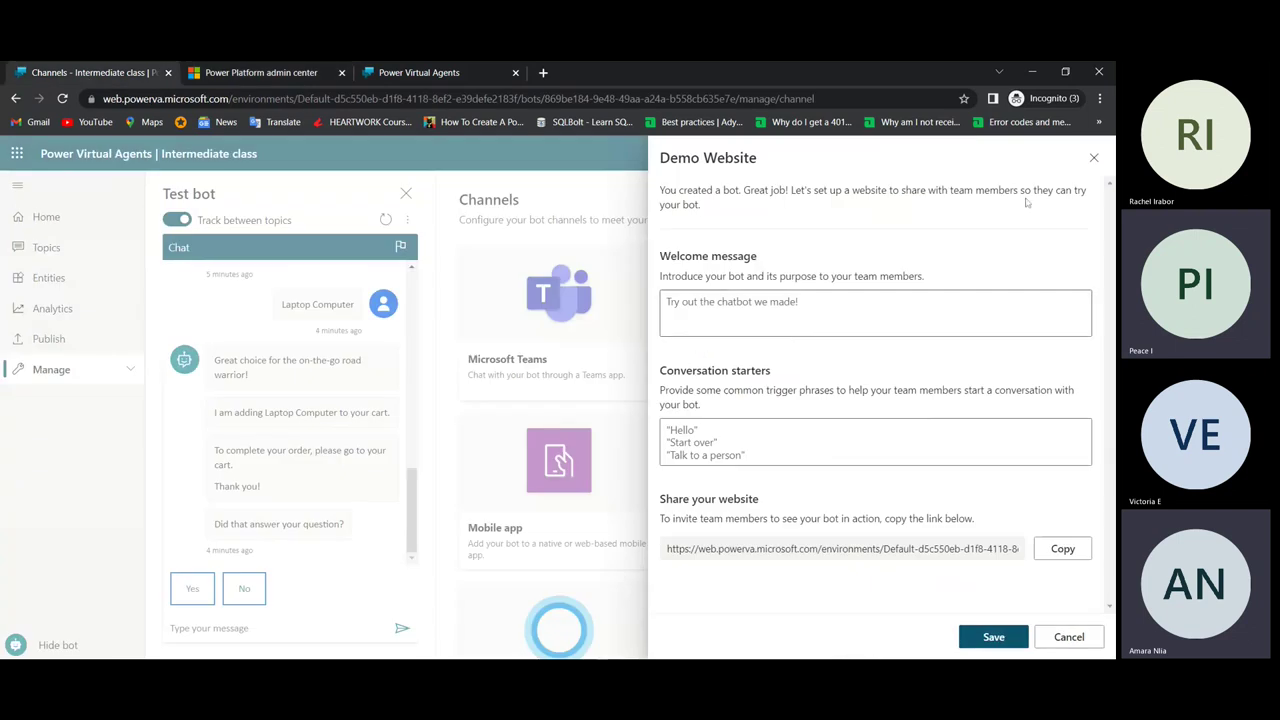
{"action": "left_click", "coordinate": [1095, 160]}
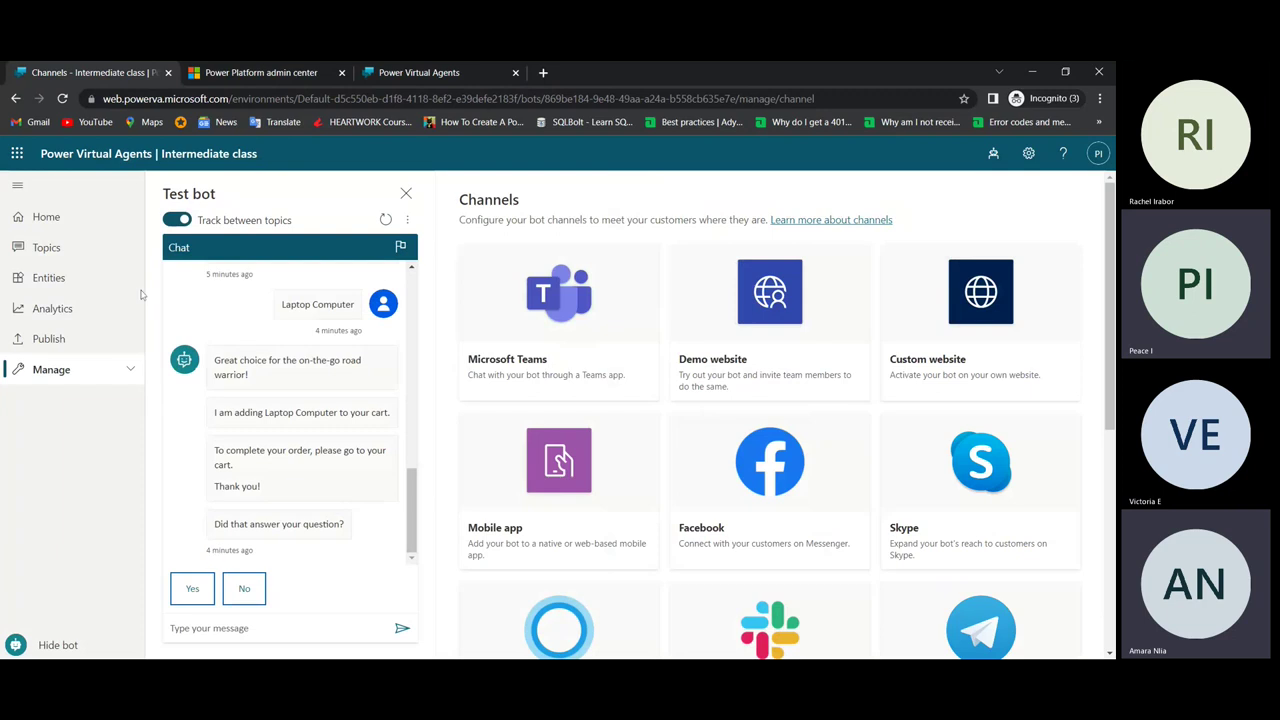
{"action": "left_click", "coordinate": [46, 247]}
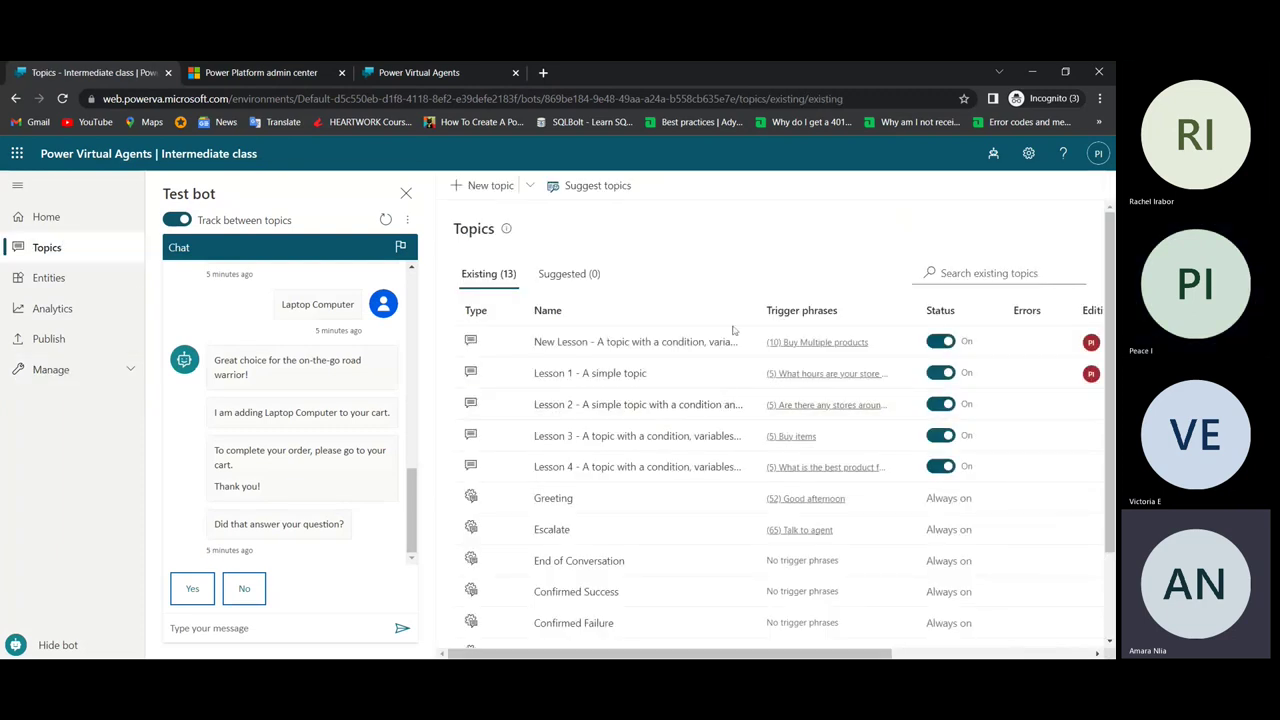
{"action": "left_click", "coordinate": [574, 340]}
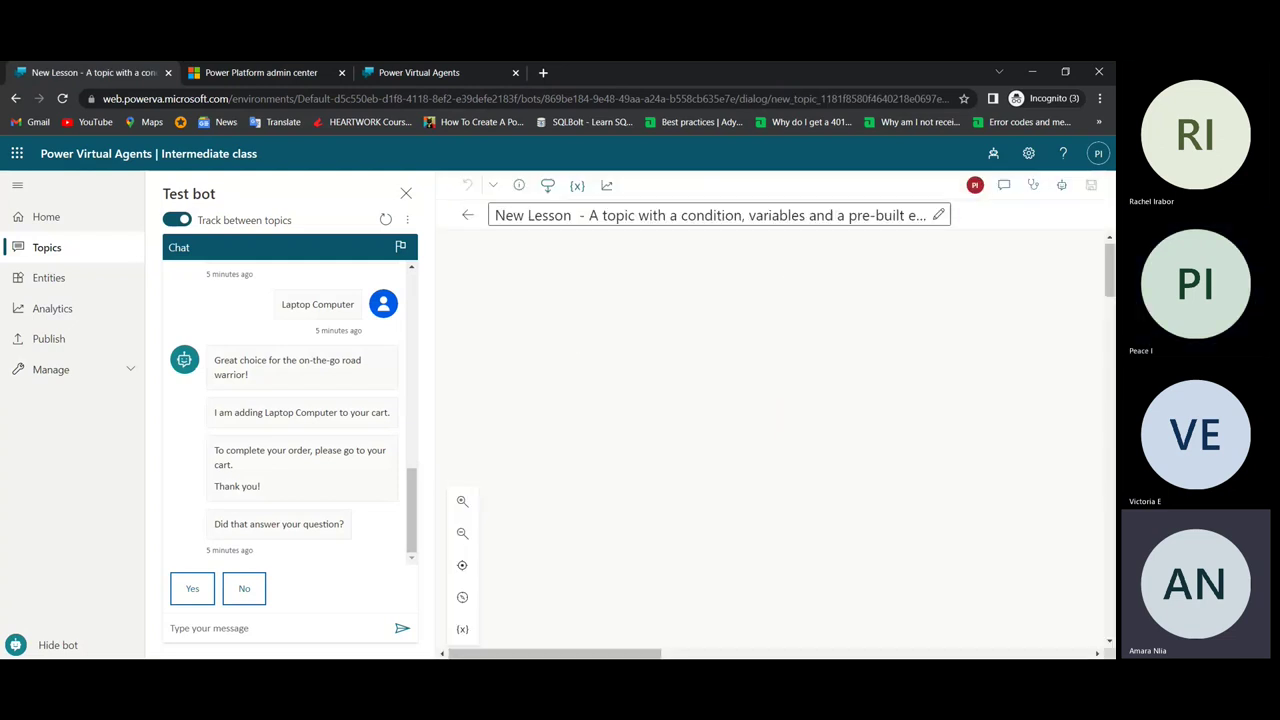
Step: Rename the "New Lesson" topic as "Order Item" and save it
{"action": "left_click", "coordinate": [938, 215]}
{"action": "type", "text": "O"}
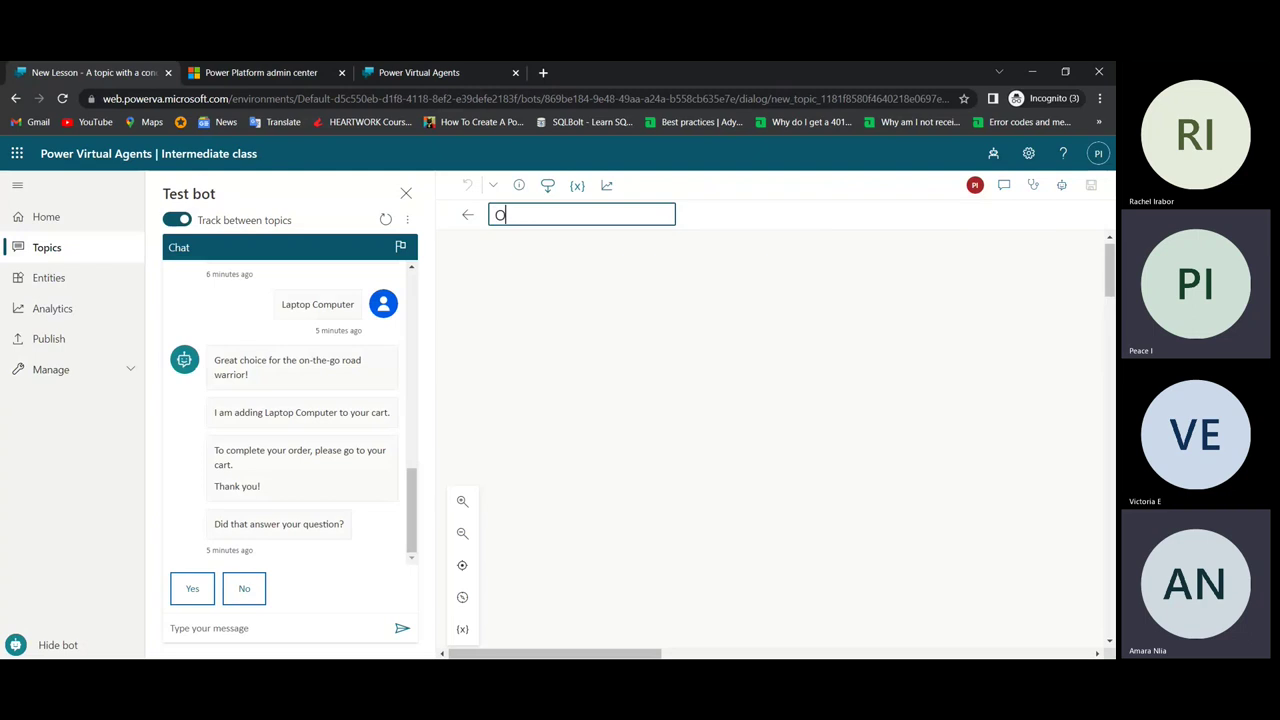
{"action": "type", "text": "rder l"}
{"action": "type", "text": "te"}
{"action": "type", "text": "m"}
{"action": "key", "text": "Return"}
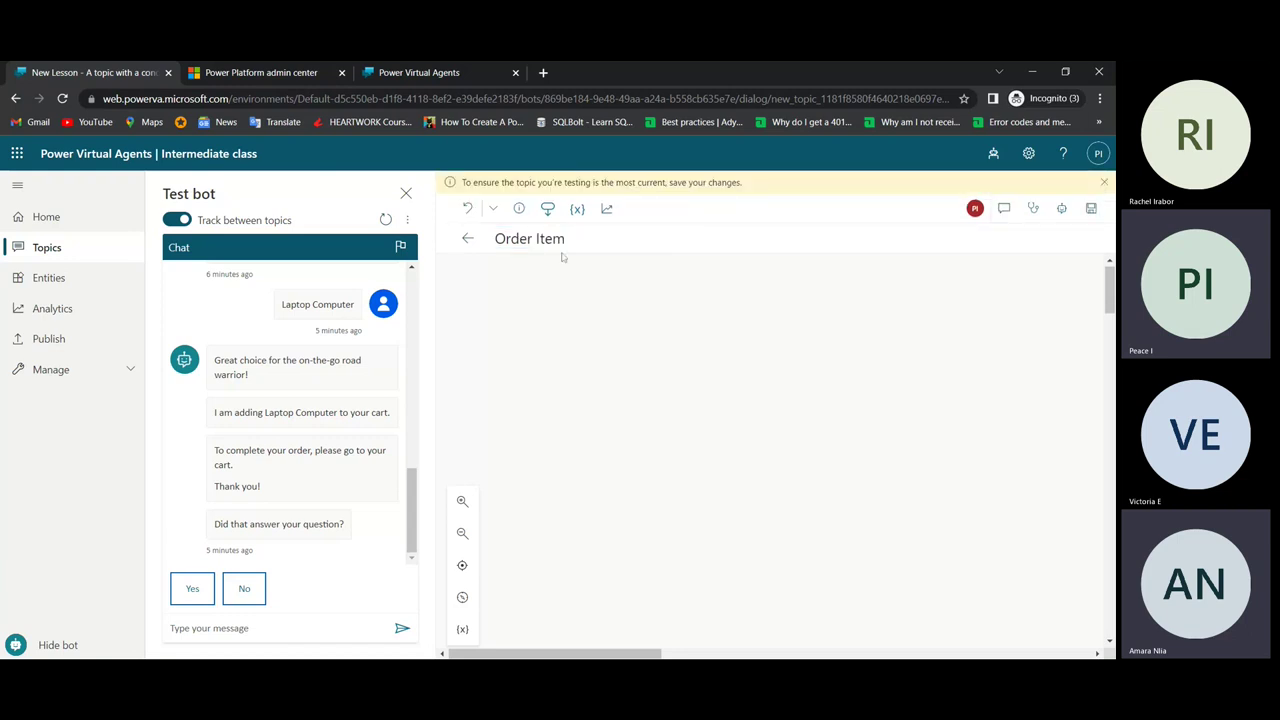
{"action": "left_click", "coordinate": [1100, 208]}
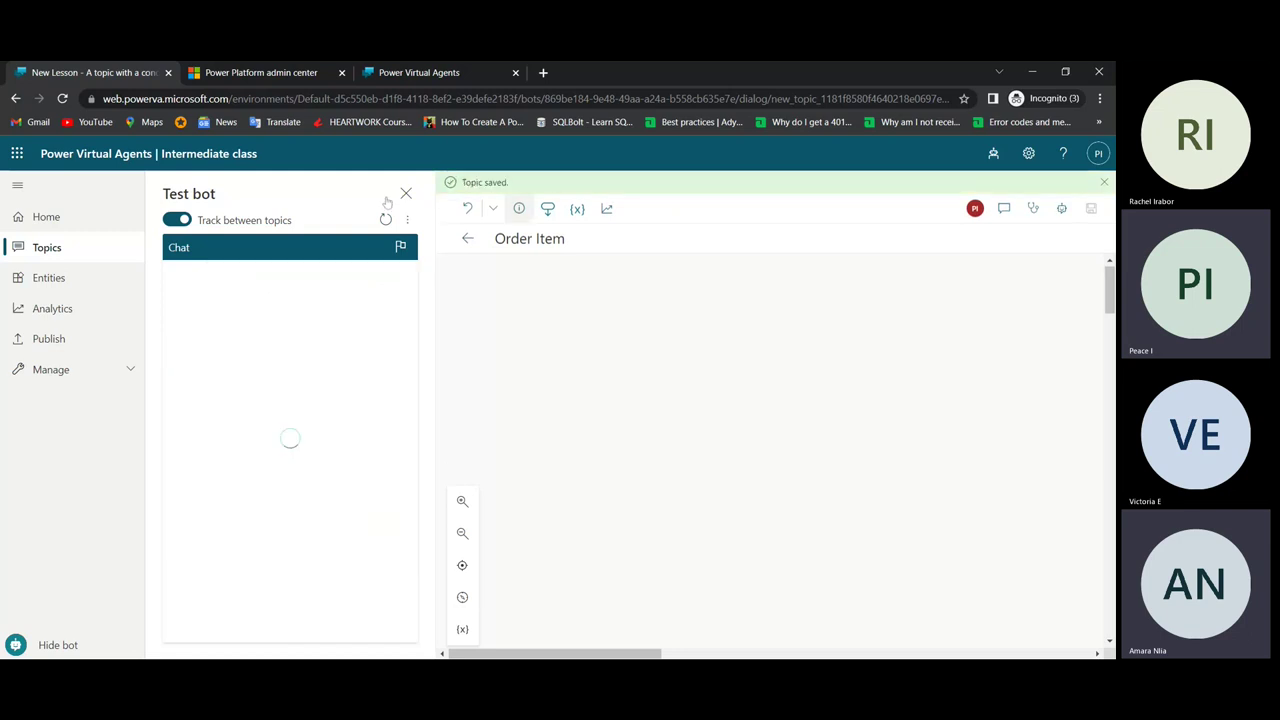
Step: Publish the bot's latest content
{"action": "left_click", "coordinate": [49, 340]}
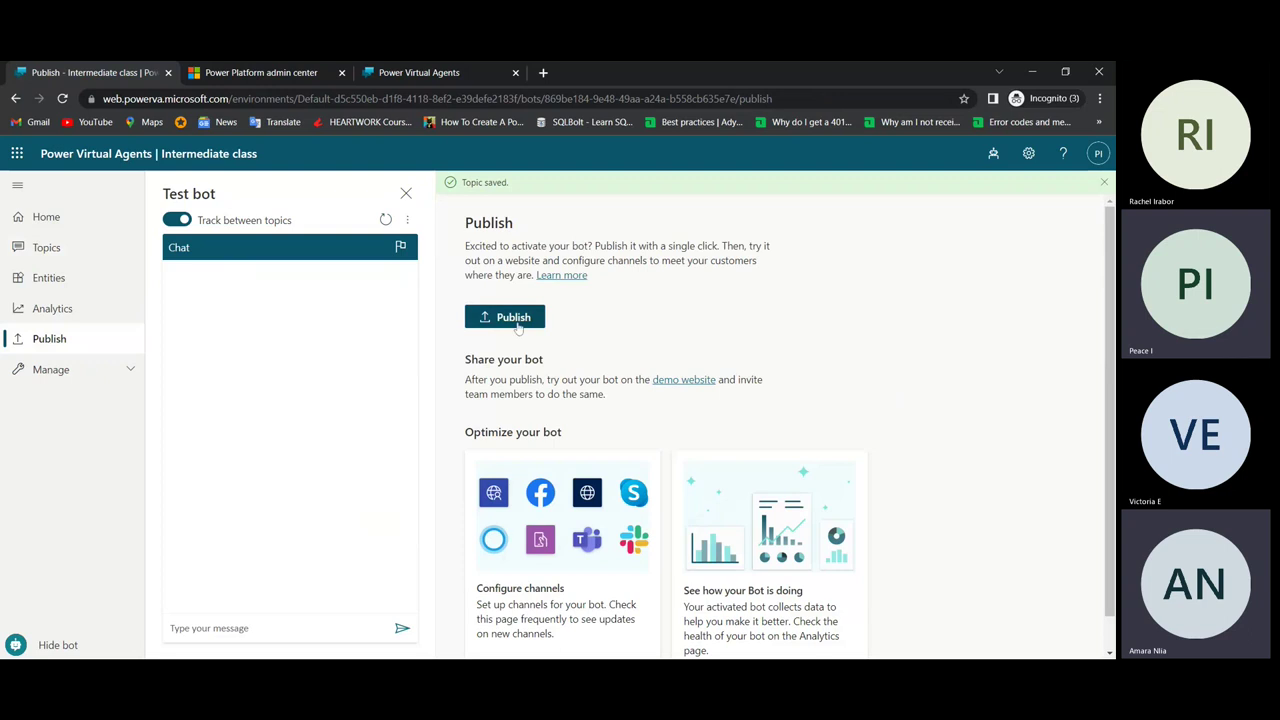
{"action": "left_click", "coordinate": [517, 320]}
{"action": "left_click", "coordinate": [564, 420]}
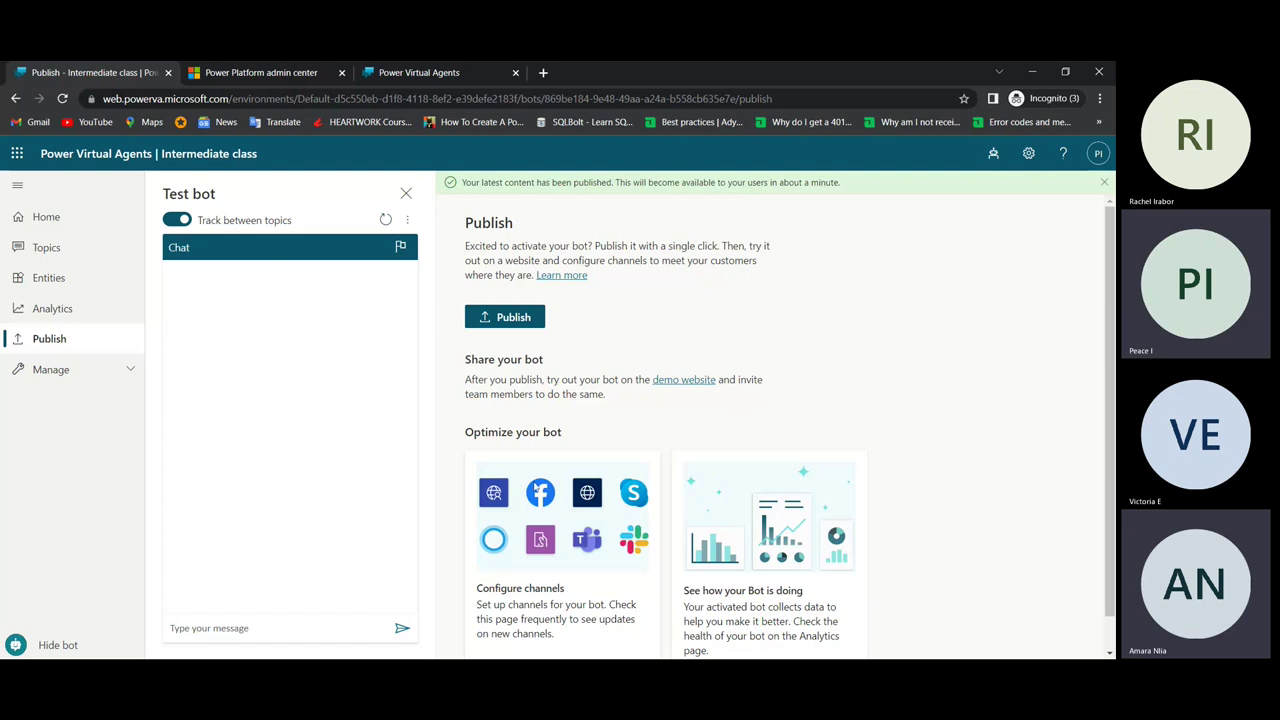
{"action": "scroll", "coordinate": [538, 490], "scroll_direction": "down", "scroll_amount": 1}
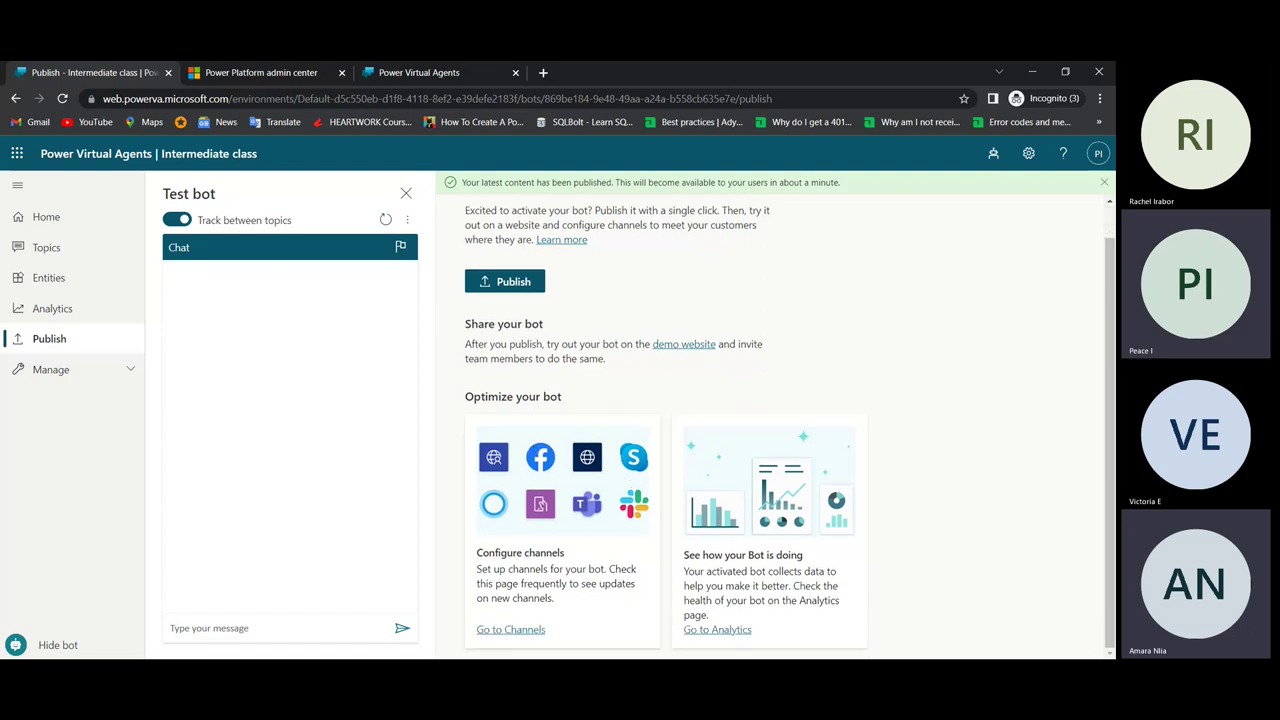
Step: Close the old demo website tab and reopen the demo website from the bot's Publish page
{"action": "key", "text": "ctrl+3"}
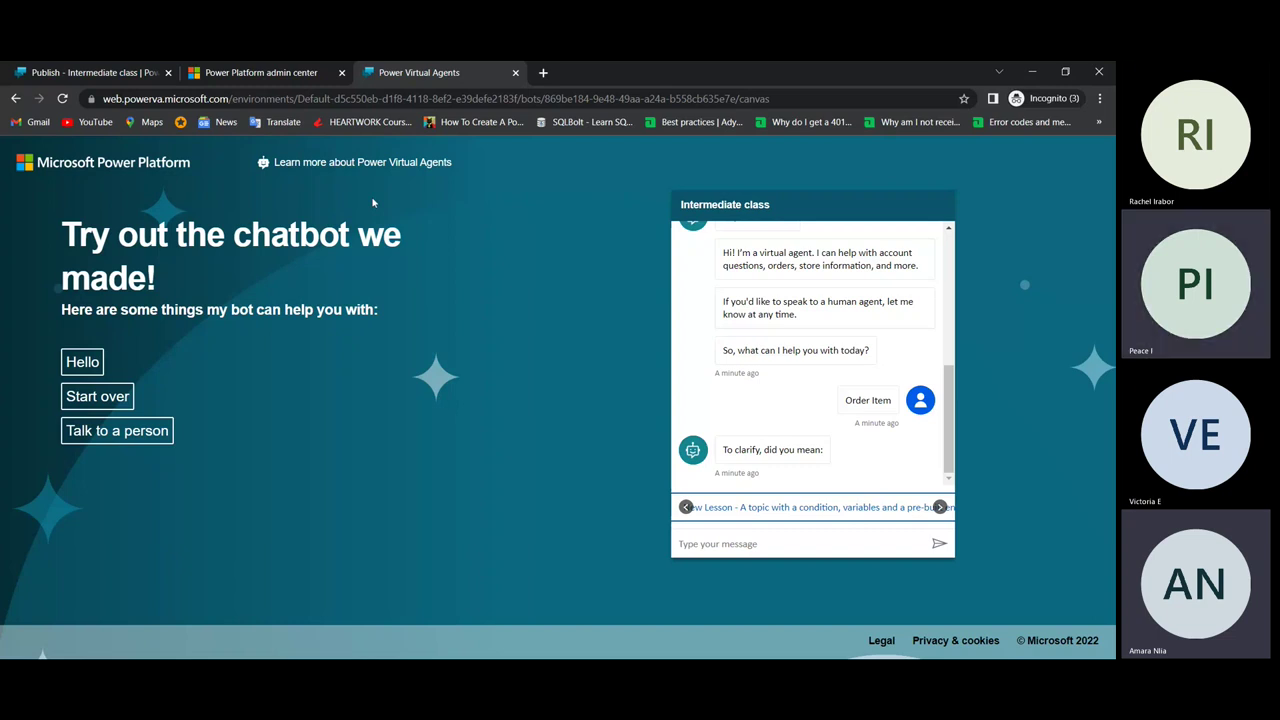
{"action": "key", "text": "F5"}
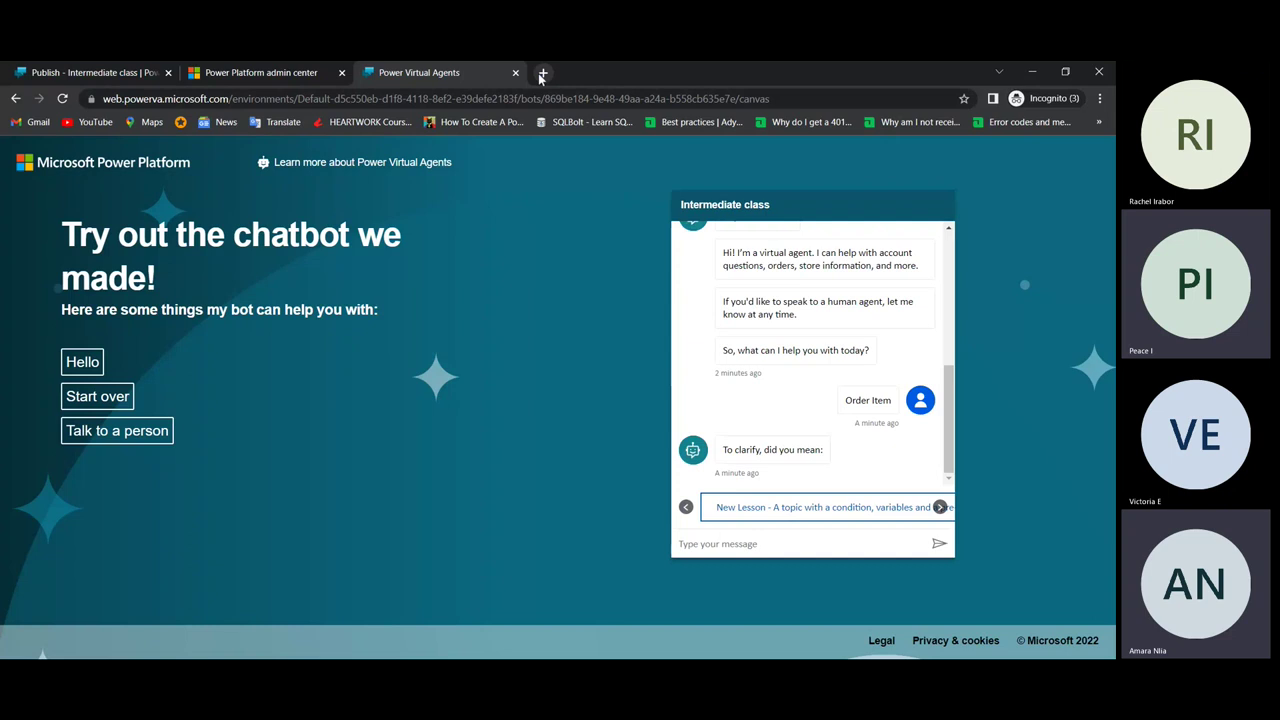
{"action": "key", "text": "ctrl+w"}
{"action": "left_click", "coordinate": [89, 74]}
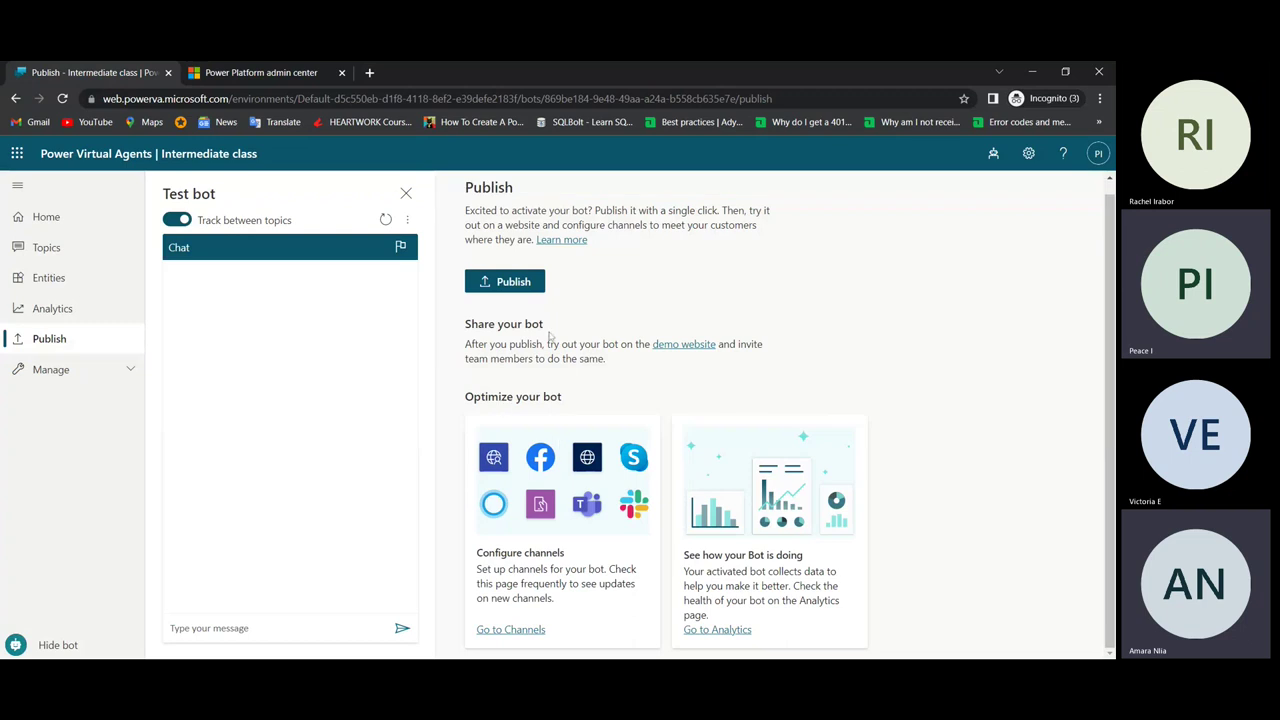
{"action": "left_click", "coordinate": [707, 345]}
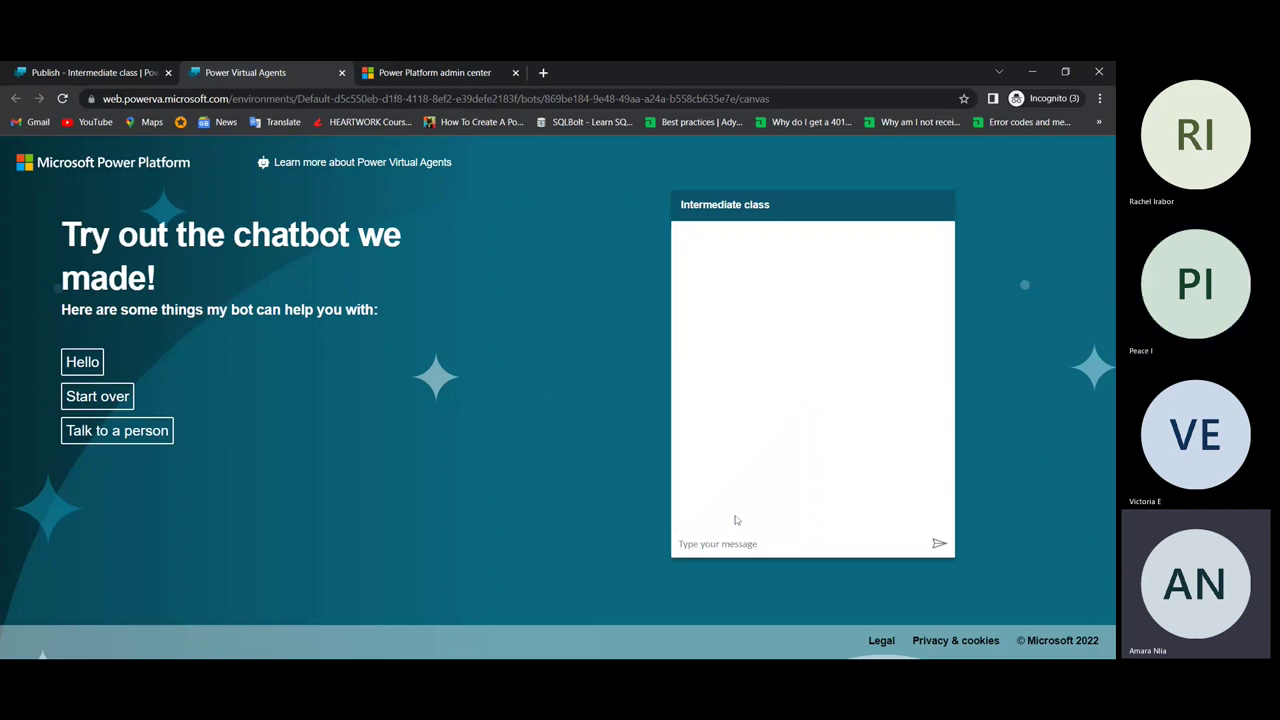
Step: Send "Order Item" to the bot in the demo website chat and choose the suggested "Order Item" topic
{"action": "type", "text": "Order"}
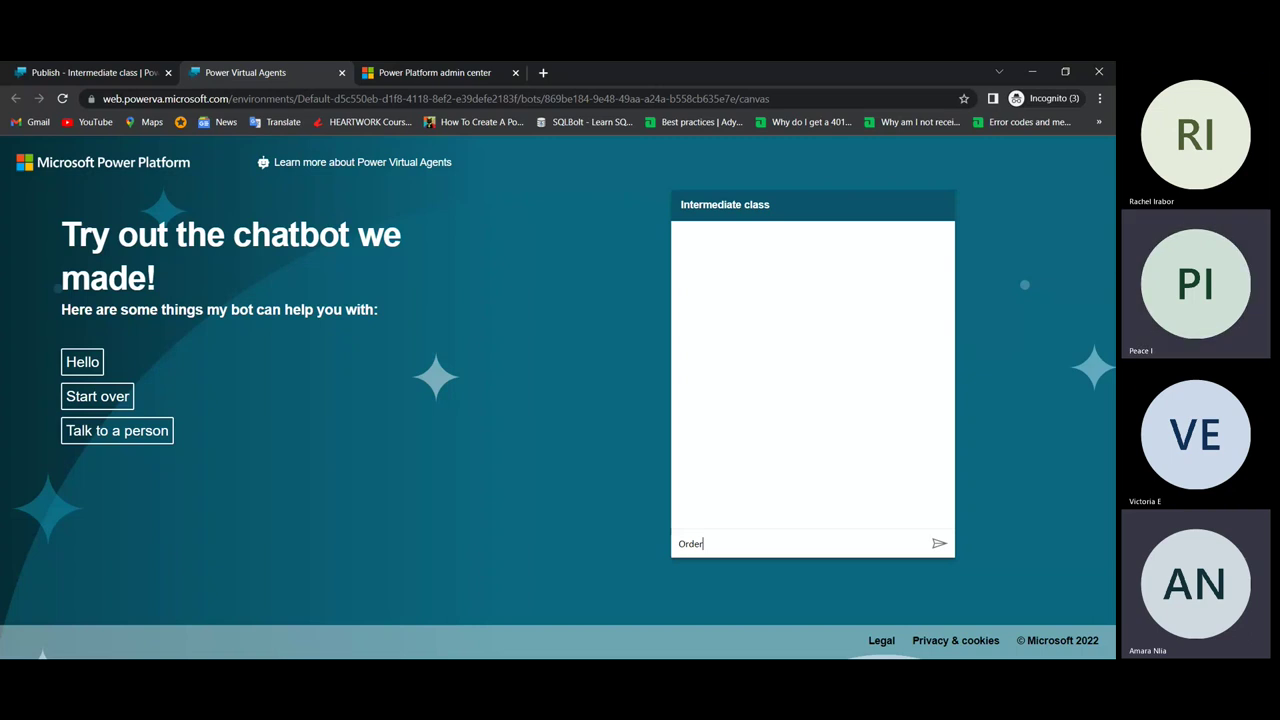
{"action": "type", "text": " Item"}
{"action": "key", "text": "Return"}
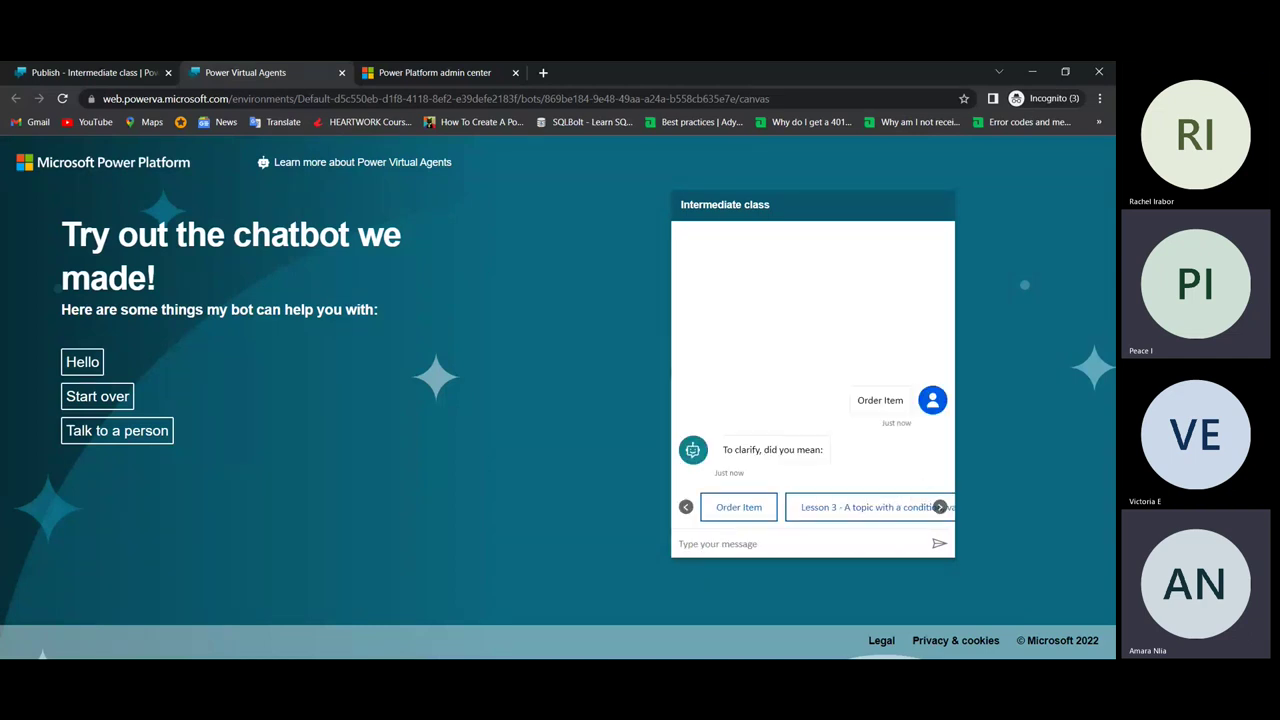
{"action": "left_click", "coordinate": [749, 519]}
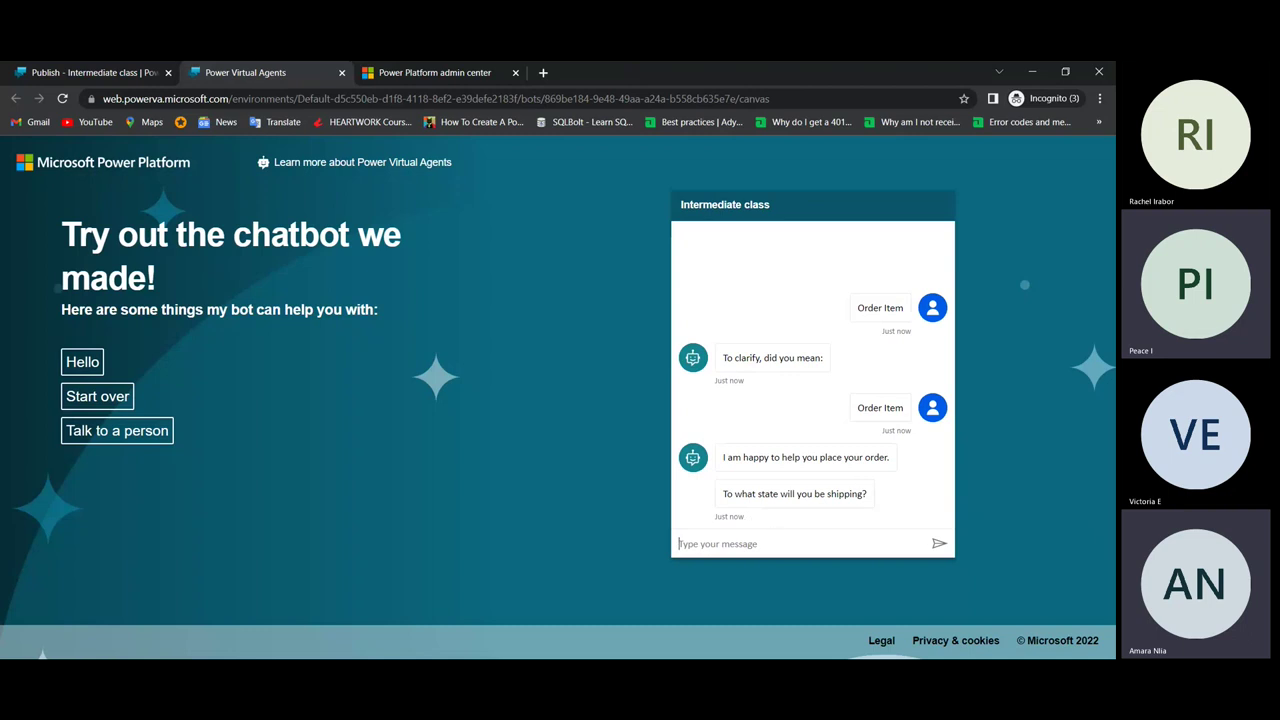
Step: Answer the shipping state question with "Arizona" and decline the additional shipping charge with "No"
{"action": "type", "text": "Arizona"}
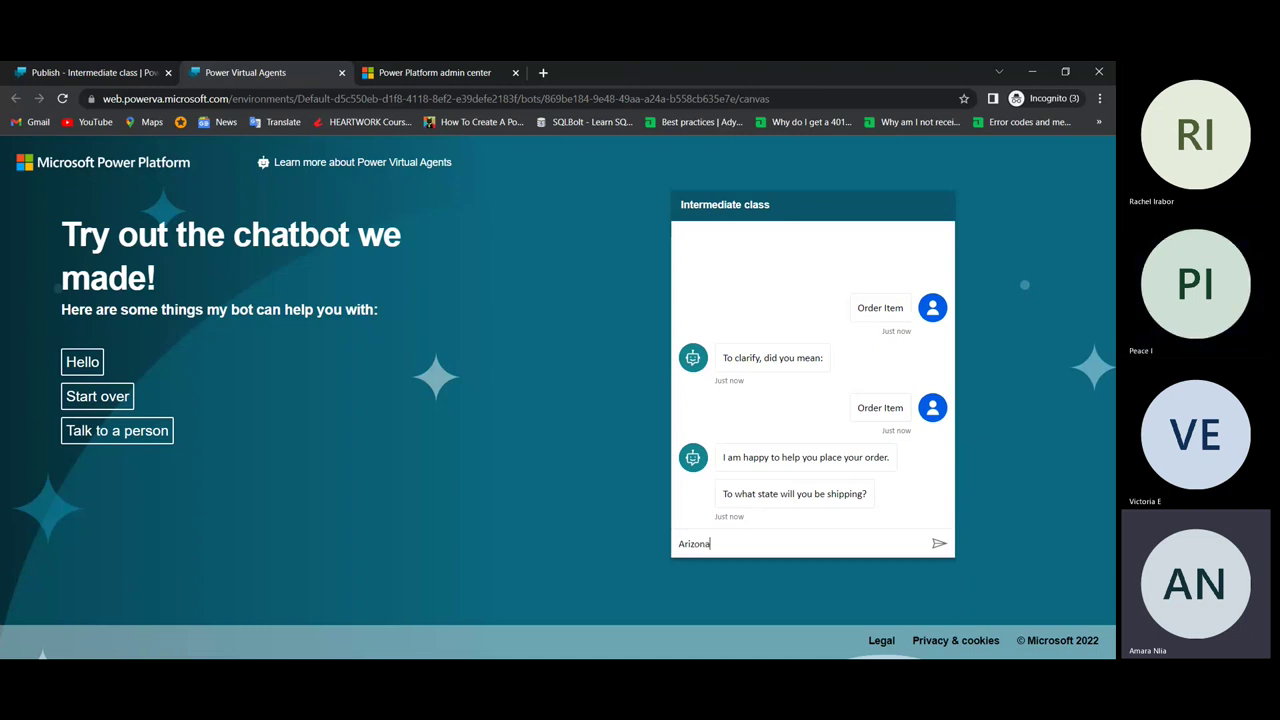
{"action": "key", "text": "Return"}
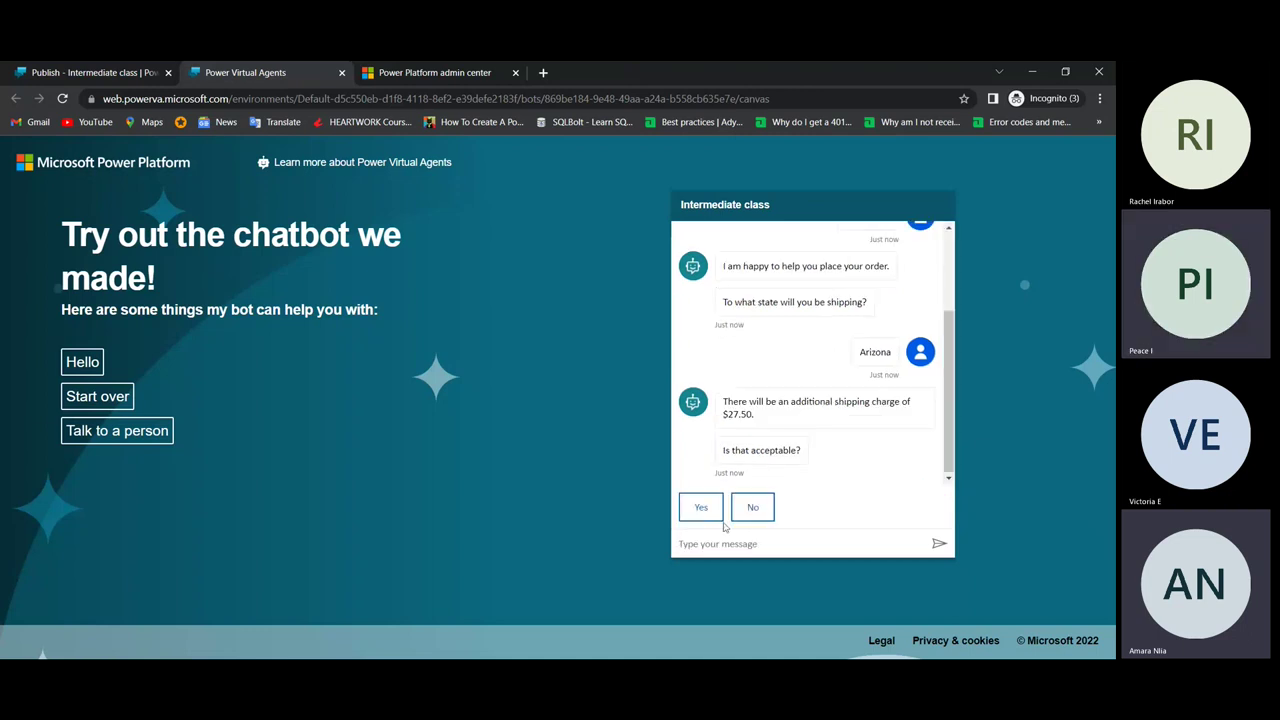
{"action": "left_click", "coordinate": [760, 512]}
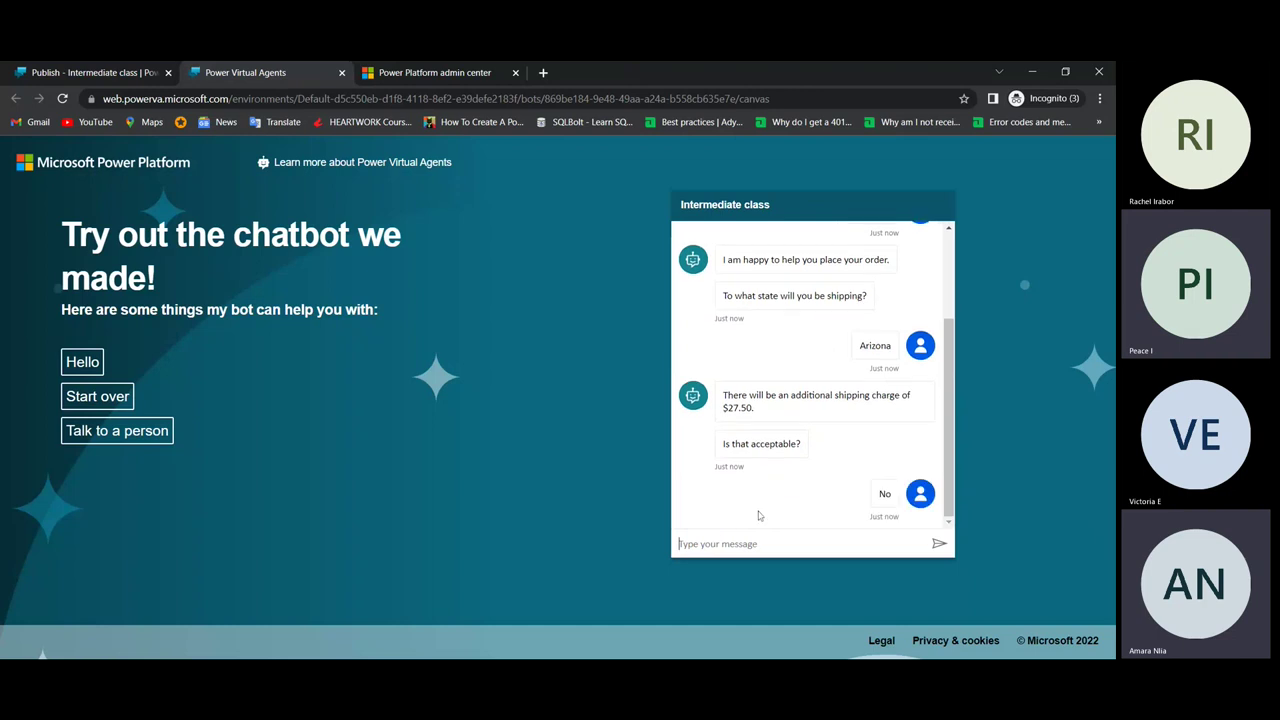